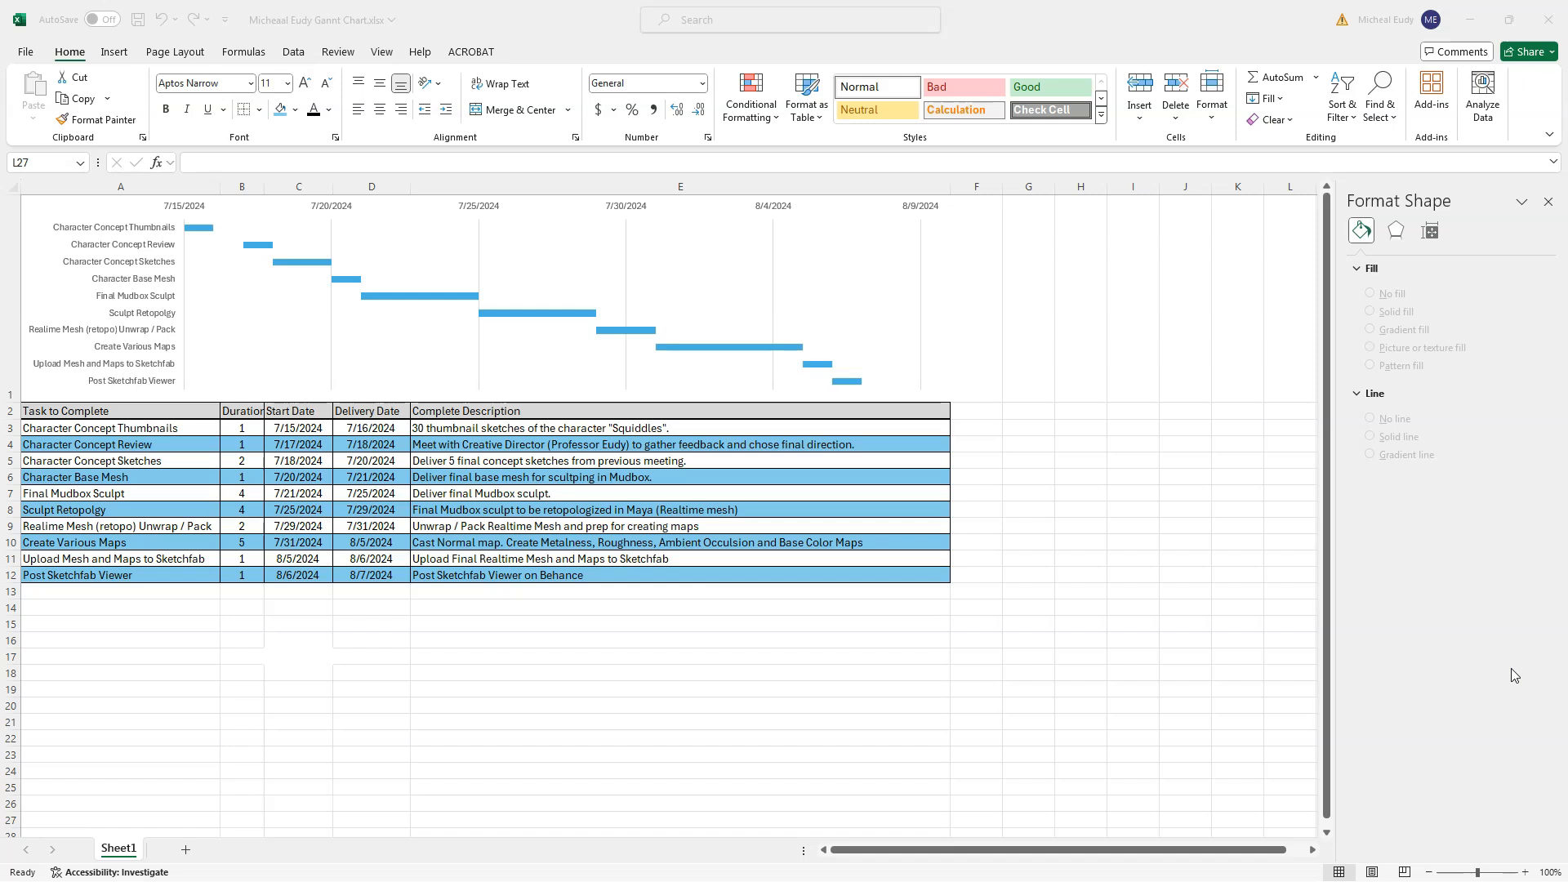
Step: Widen column B slightly so the Duration header fits fully inside its cell
click(261, 410)
click(262, 411)
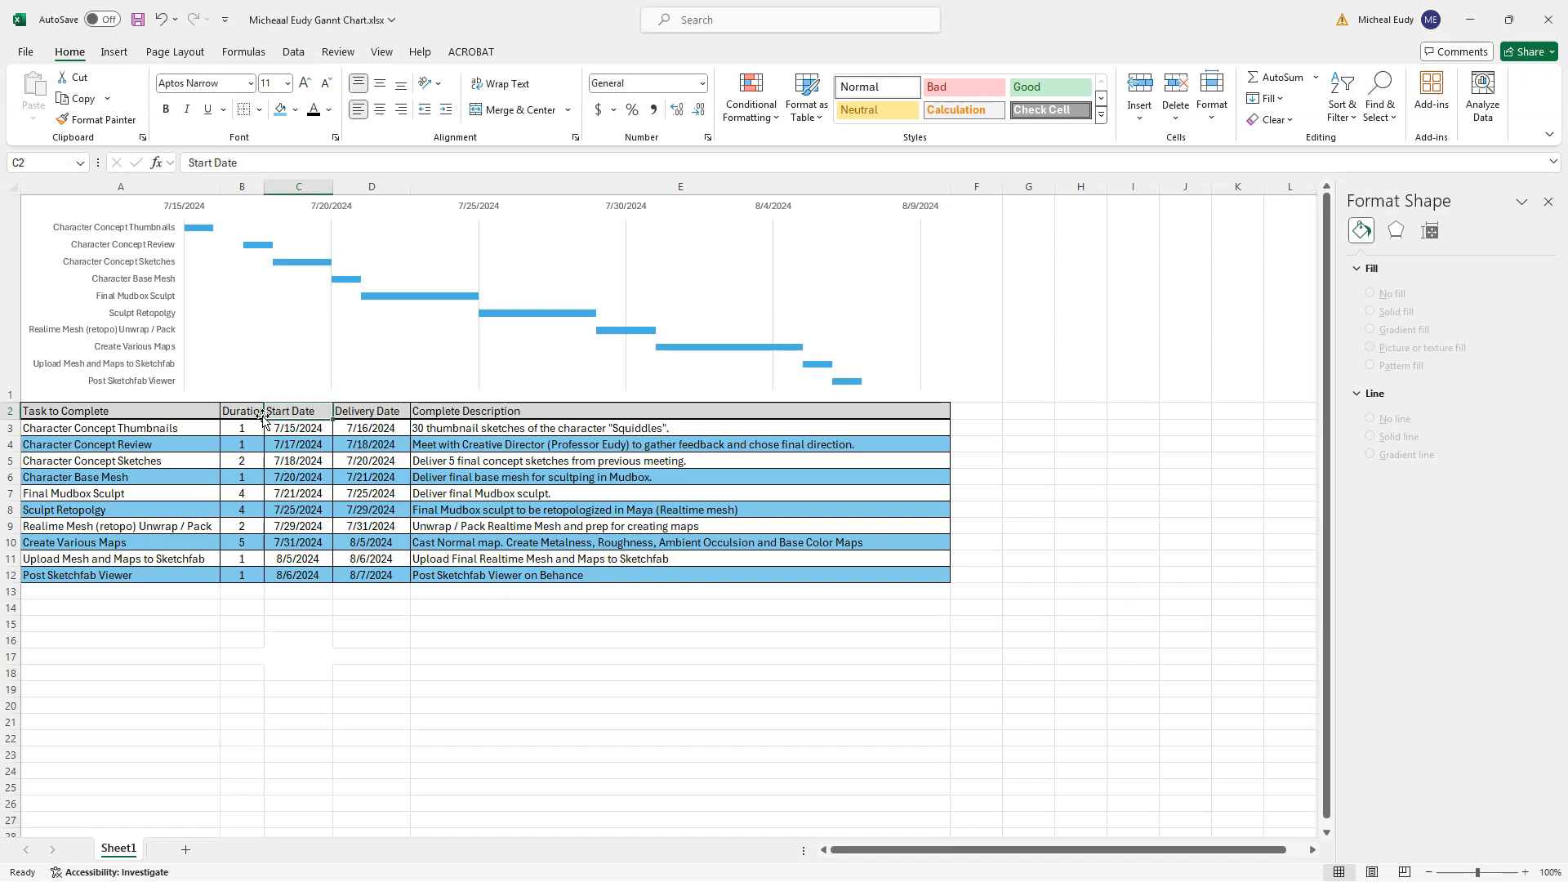
drag(263, 186, 276, 188)
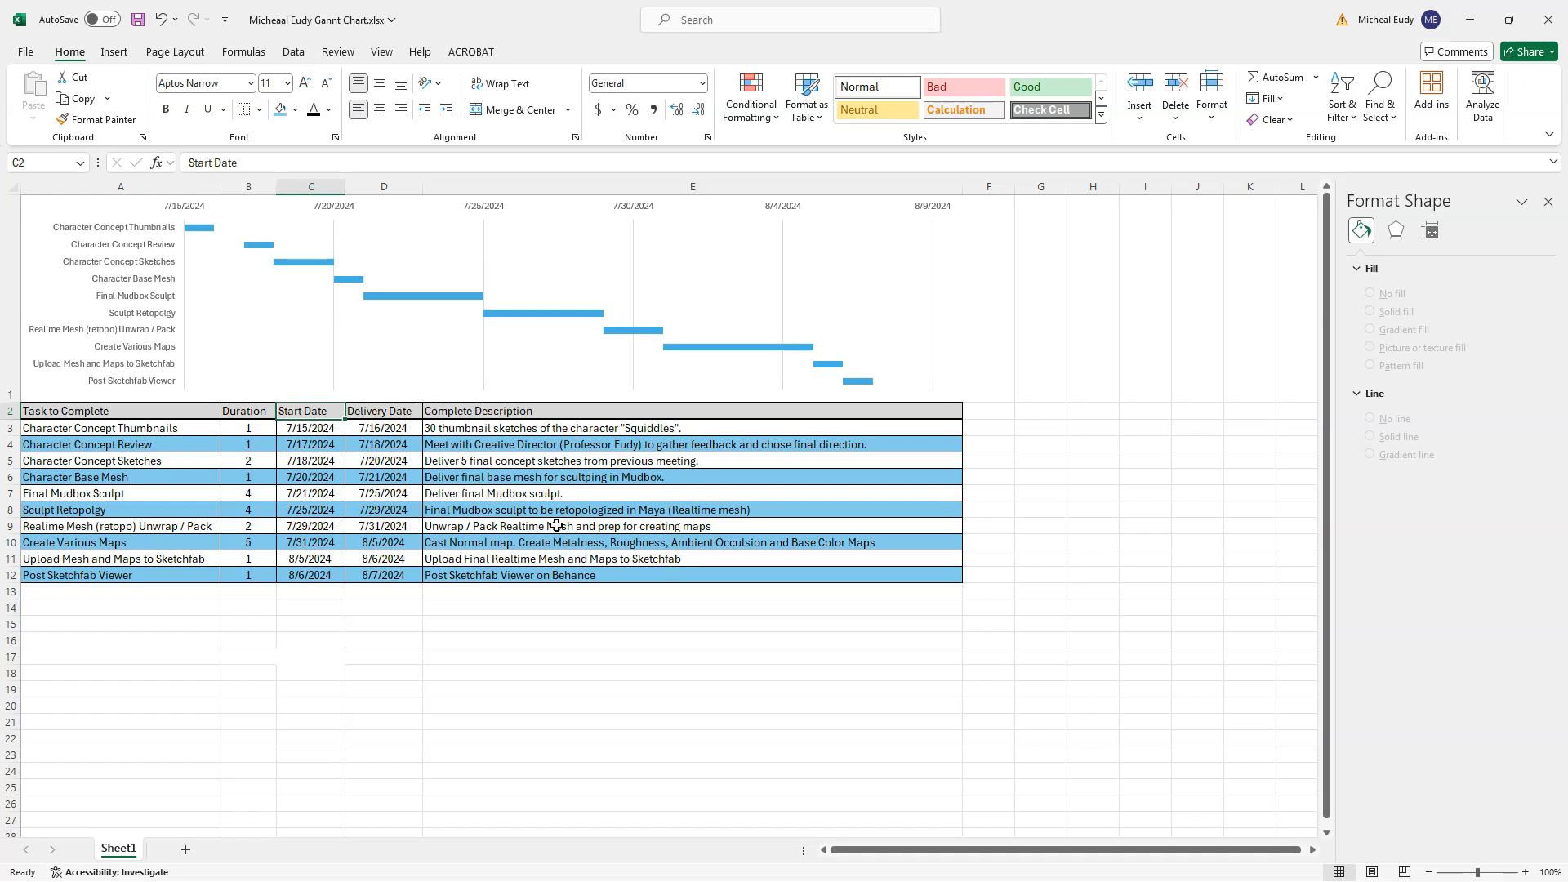
Step: Look over the Gantt chart and the task table beneath it
click(586, 270)
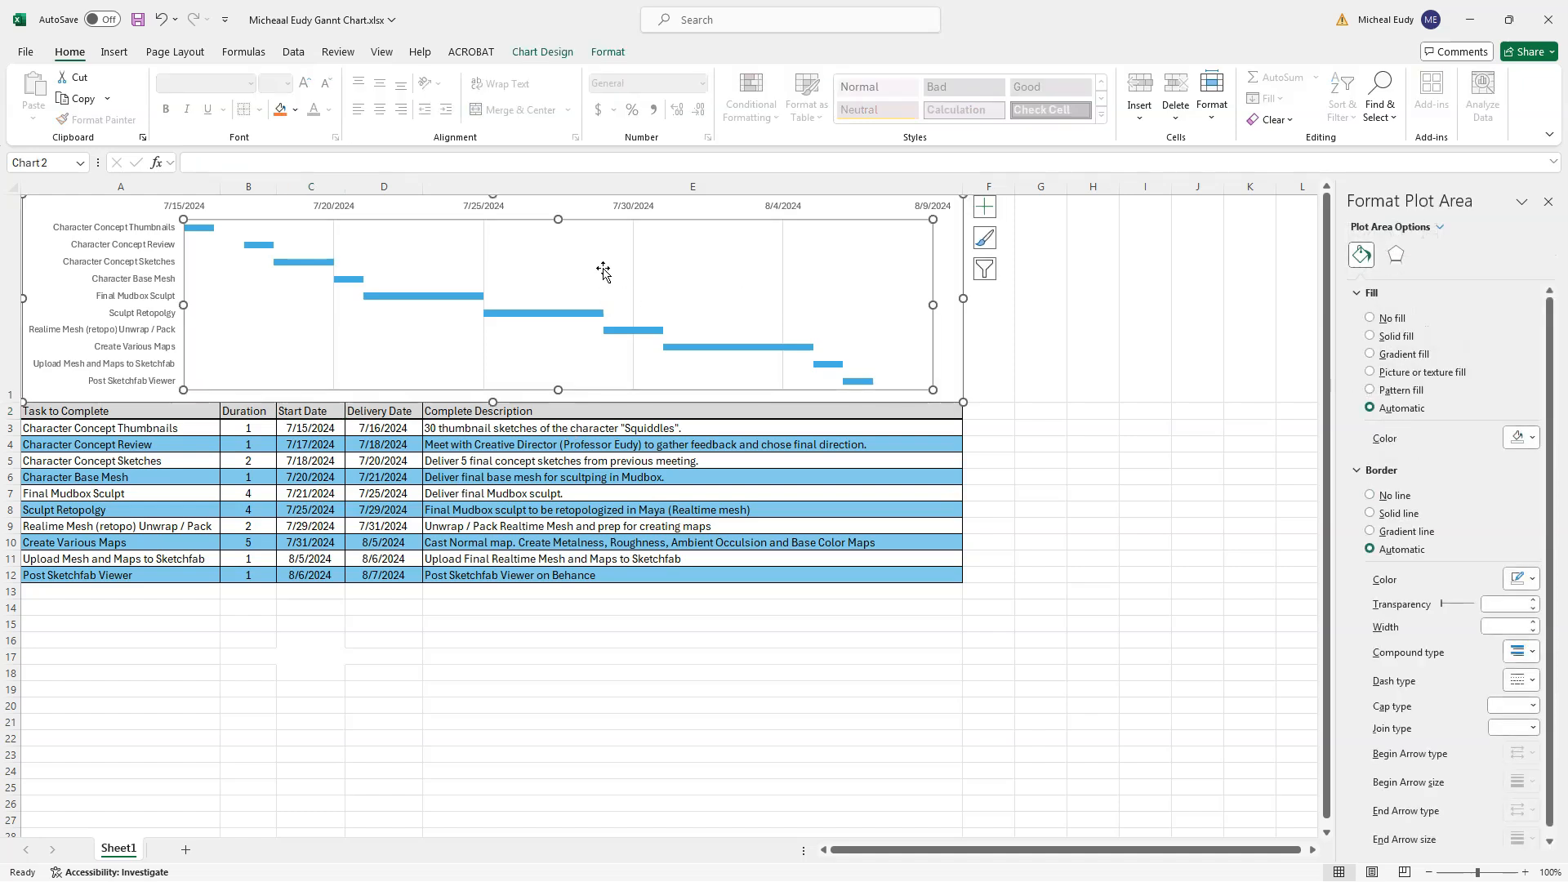
click(35, 236)
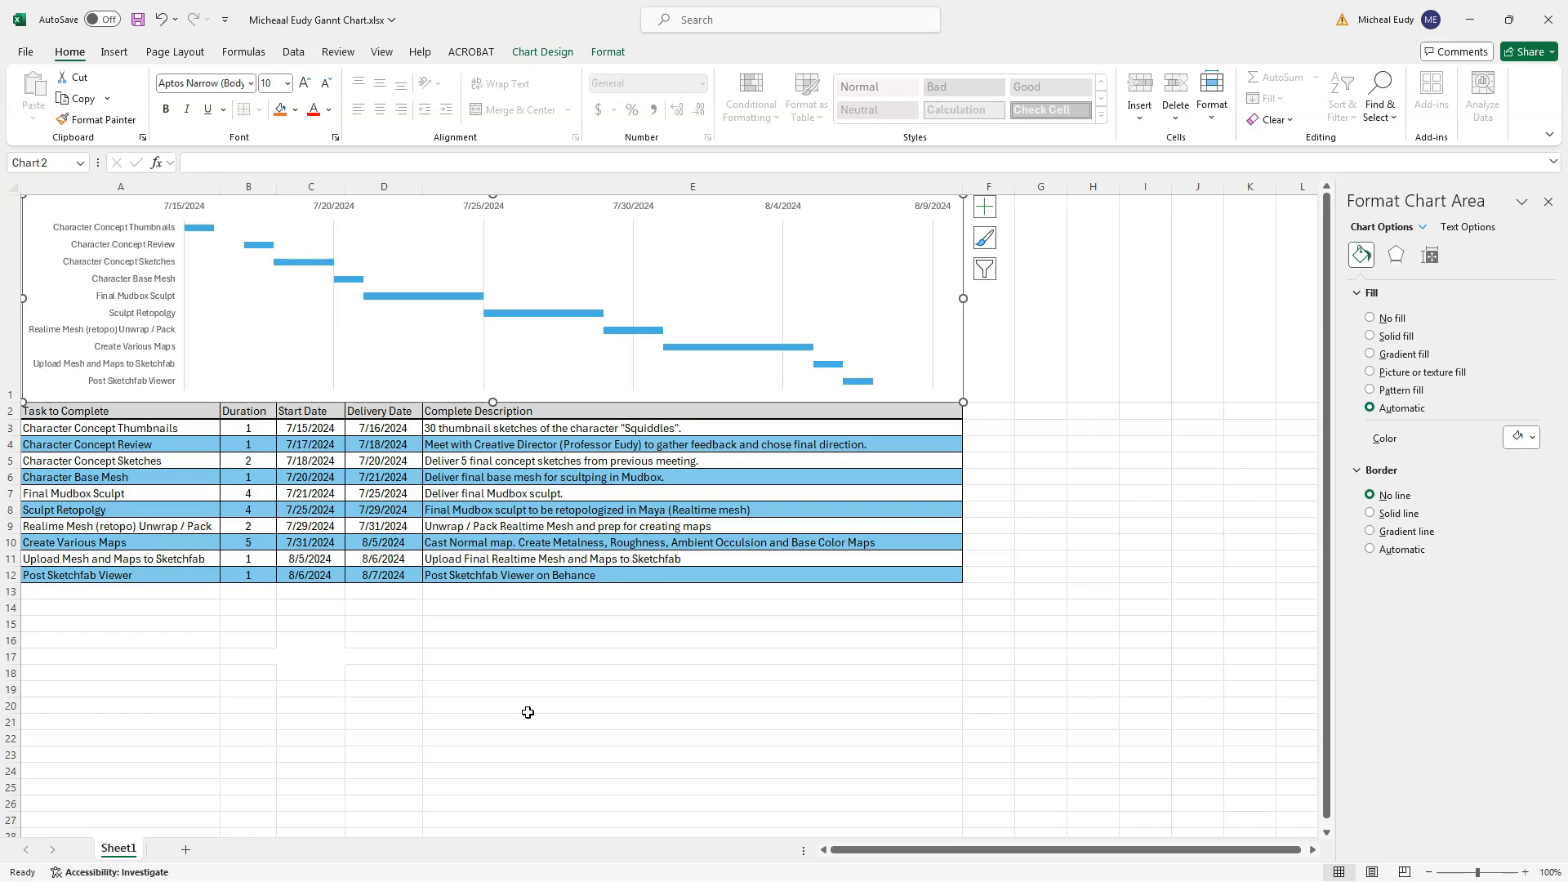
scroll(538, 695, down, 1)
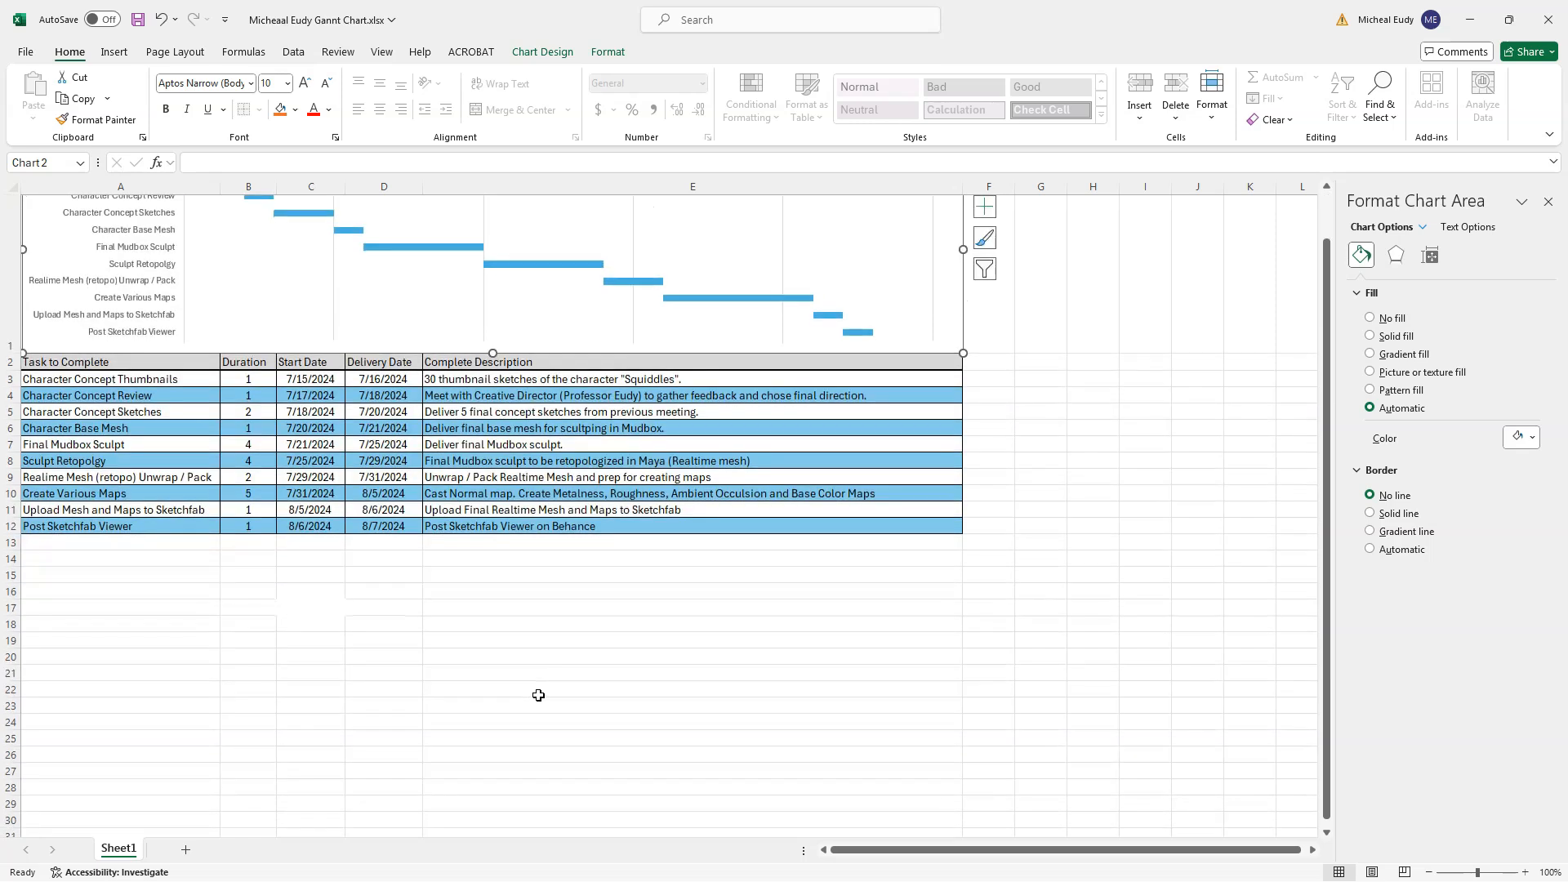
scroll(538, 695, down, 1)
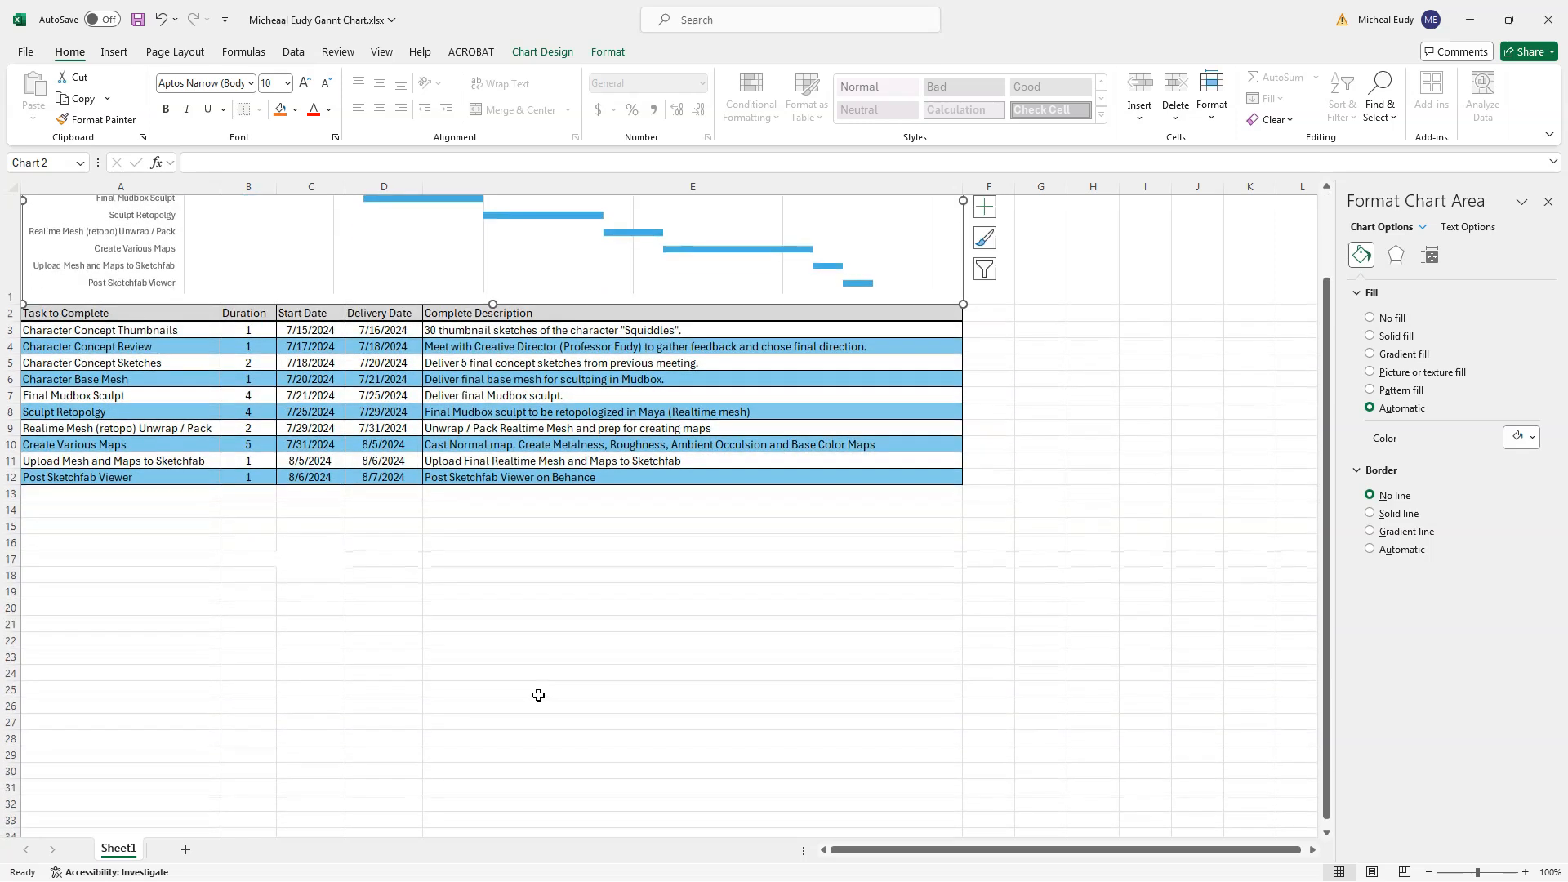
scroll(538, 695, down, 1)
scroll(538, 695, up, 2)
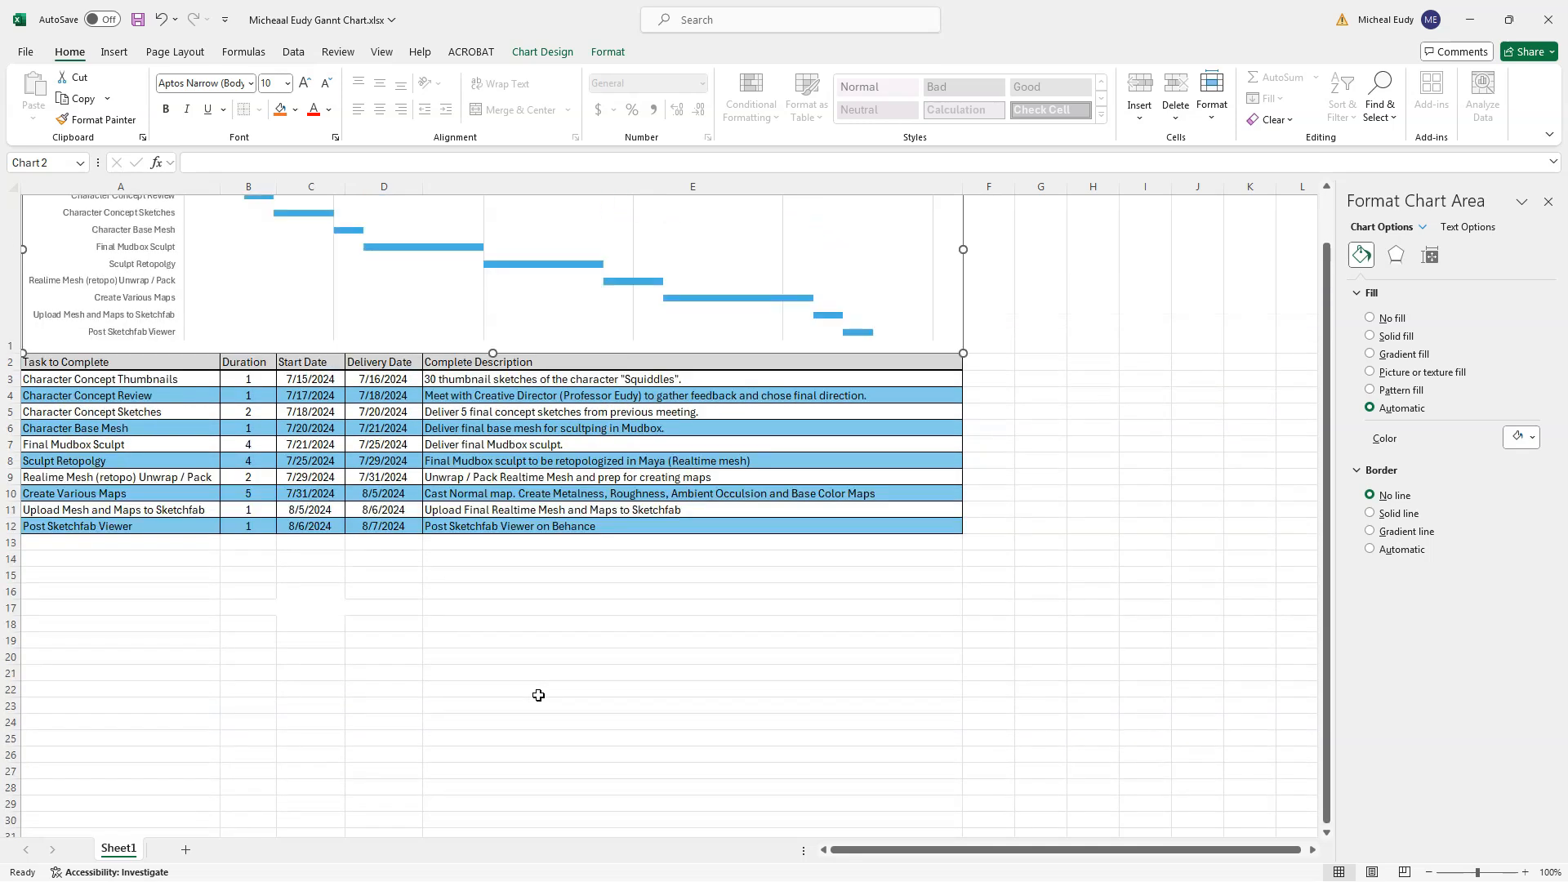
Step: Create a new blank workbook and show it in a maximized window
click(27, 51)
click(208, 196)
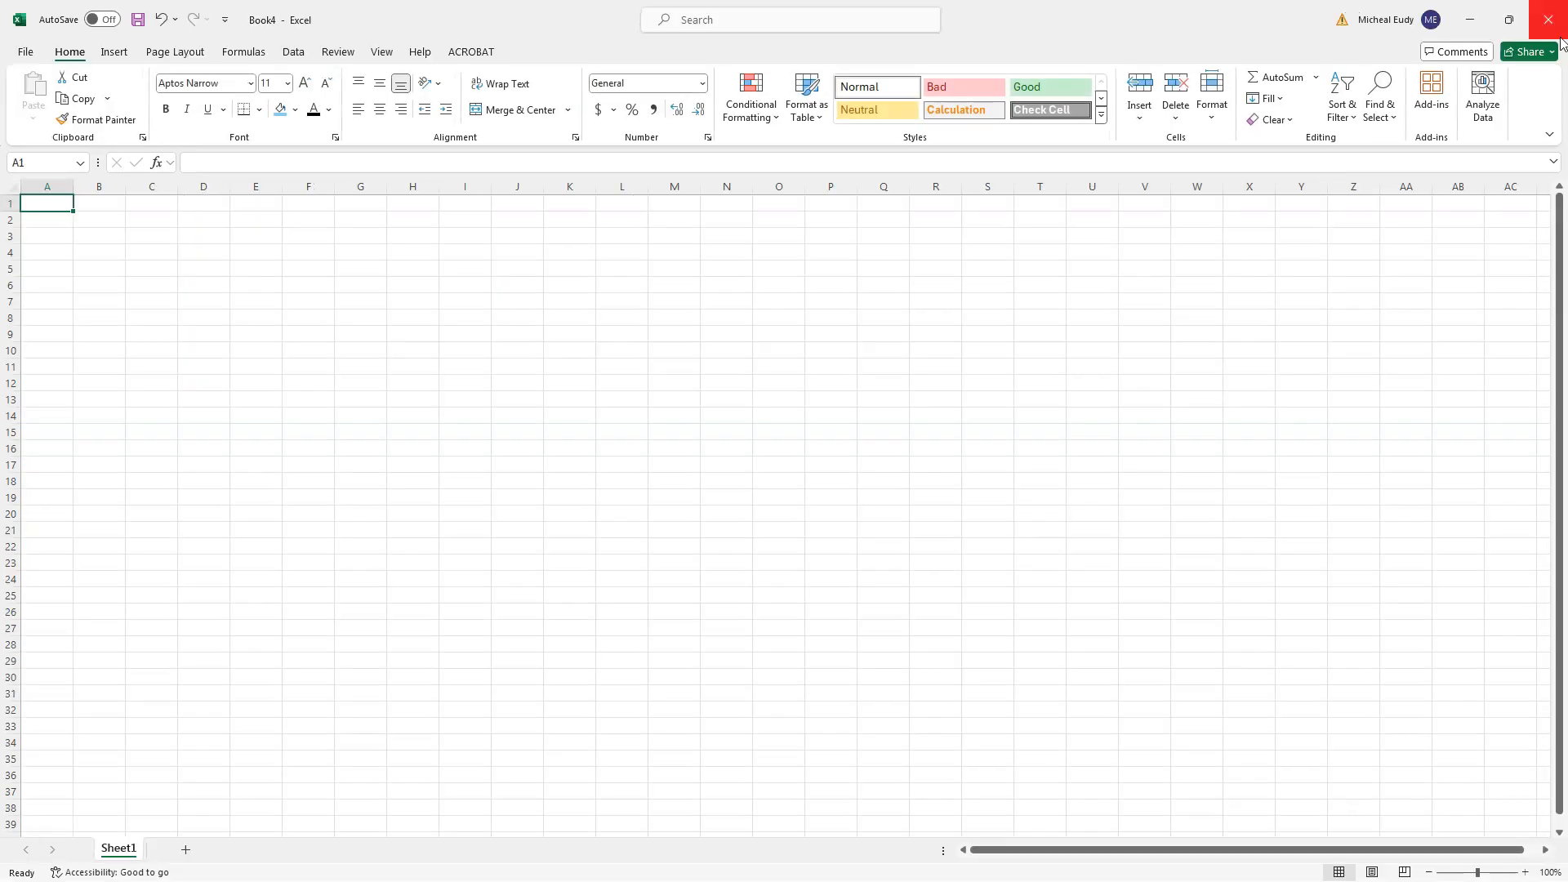
click(1508, 19)
drag(973, 127, 923, 271)
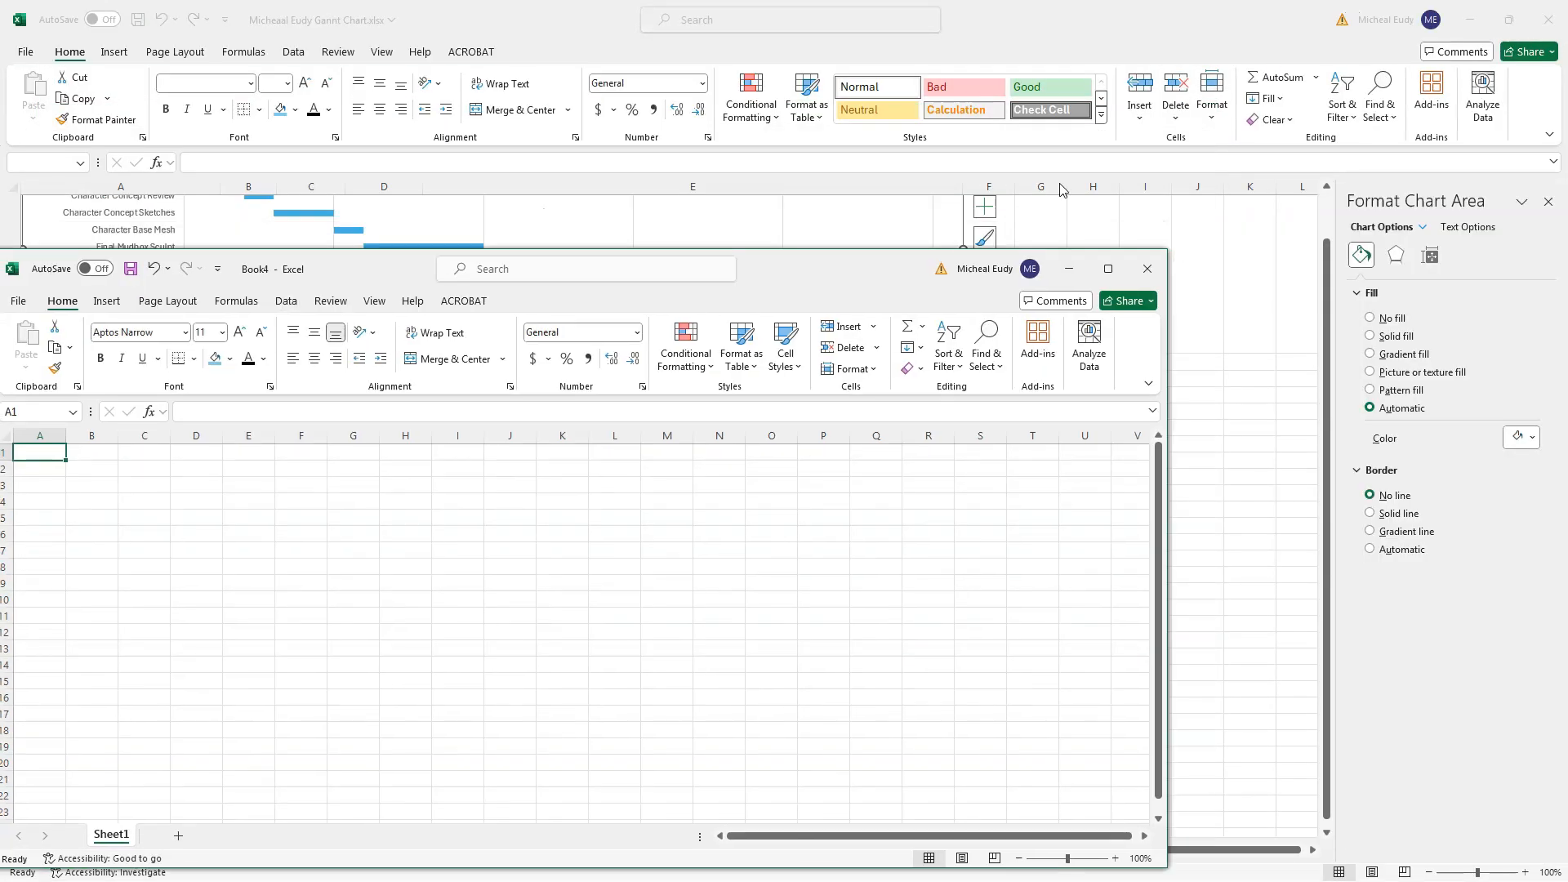
click(1508, 19)
drag(849, 113, 1567, 245)
click(1107, 276)
click(1107, 276)
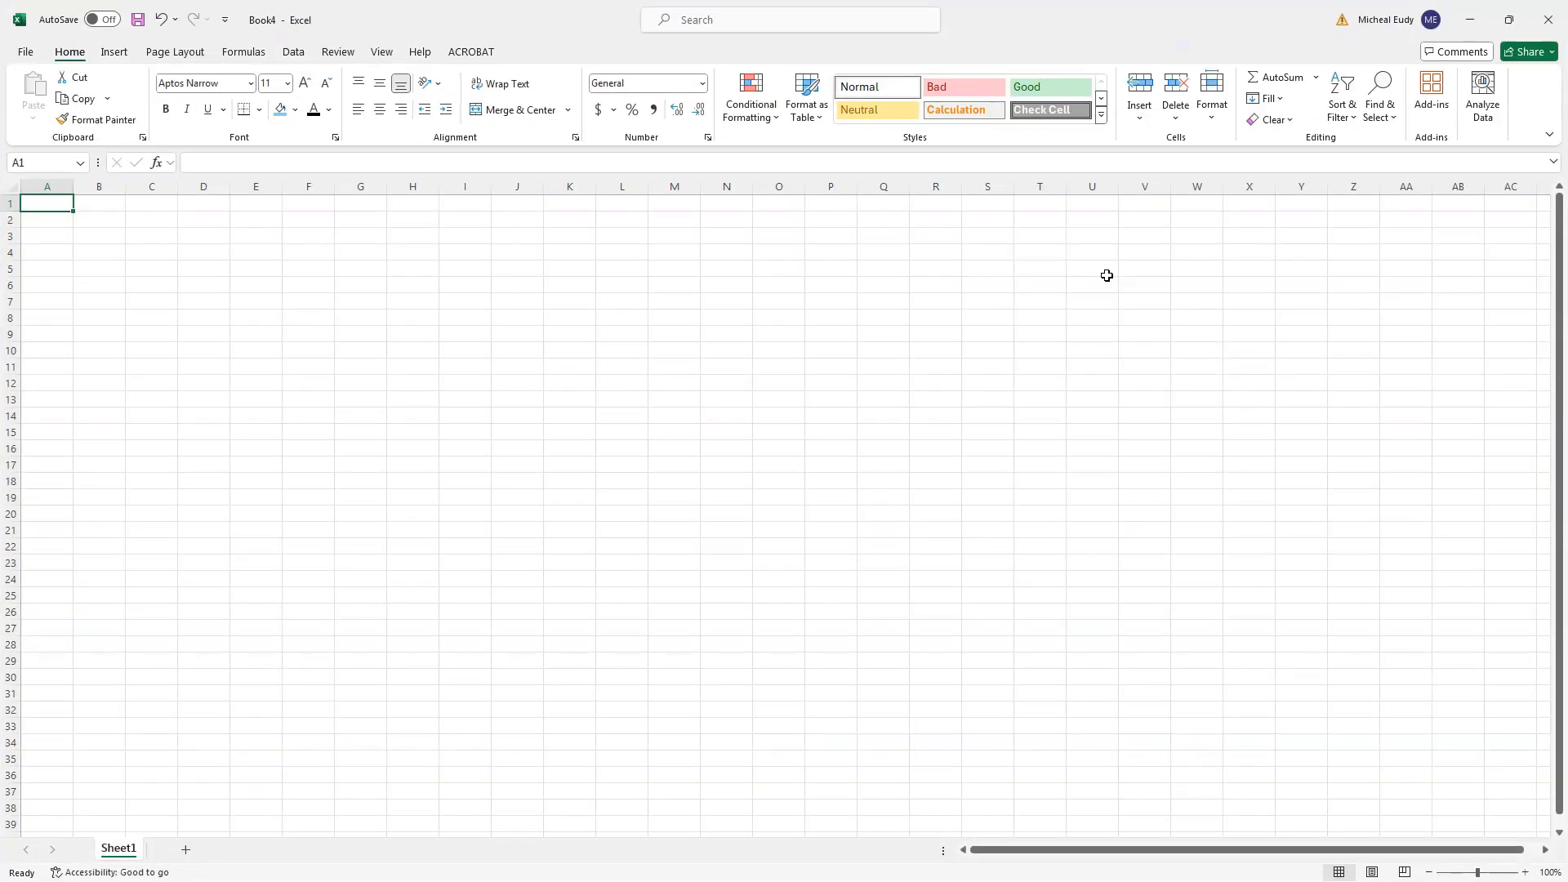
Step: Widen column A and enter the header "Task to Complete" in cell A1
drag(72, 186, 116, 186)
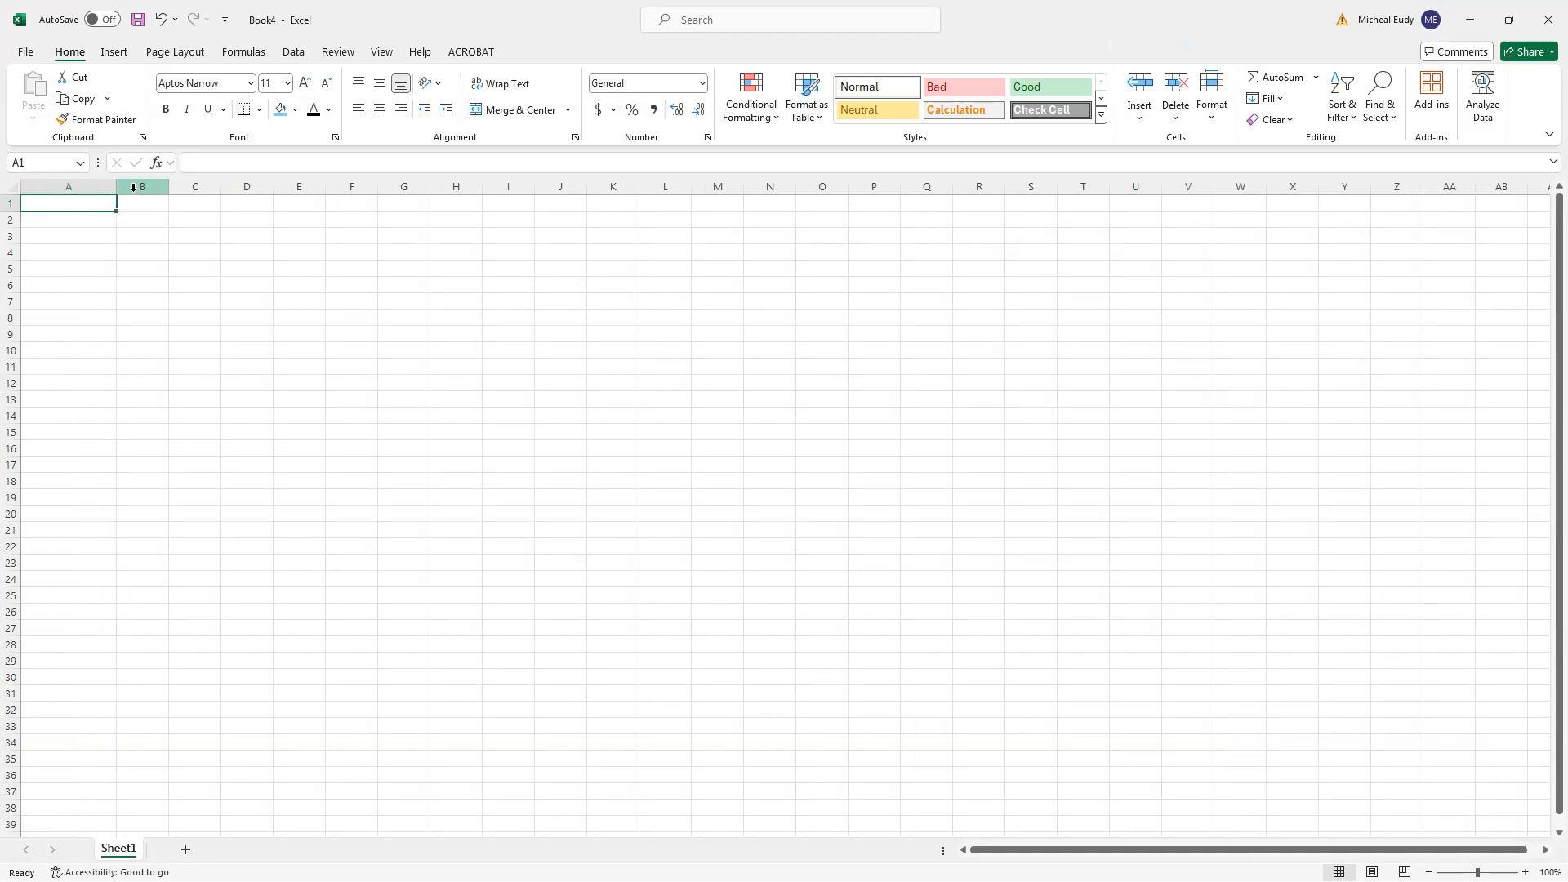
drag(116, 186, 141, 186)
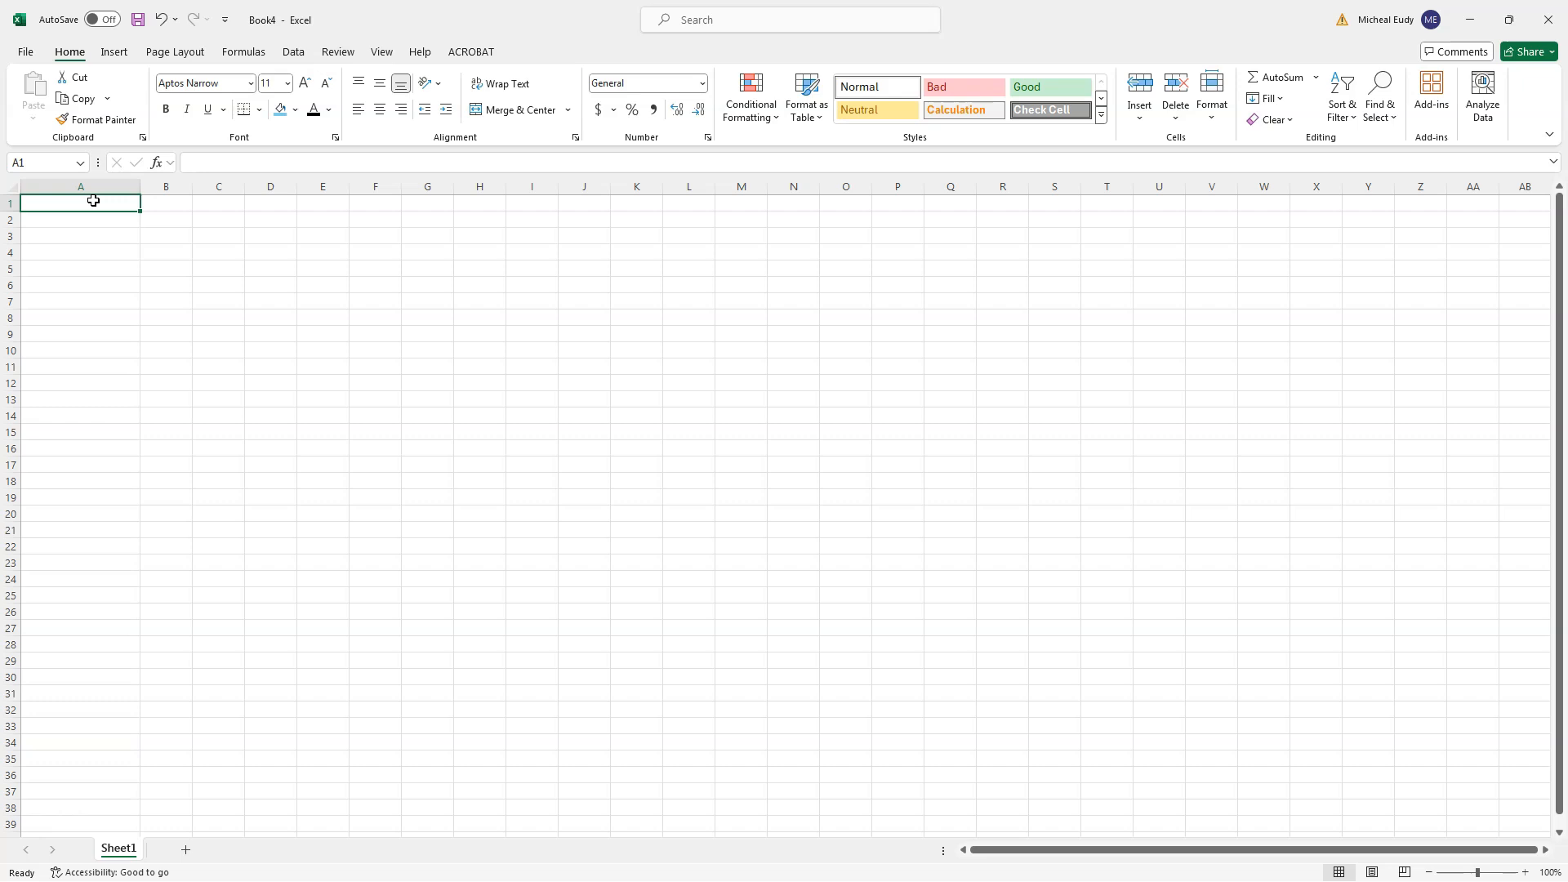
text(Task)
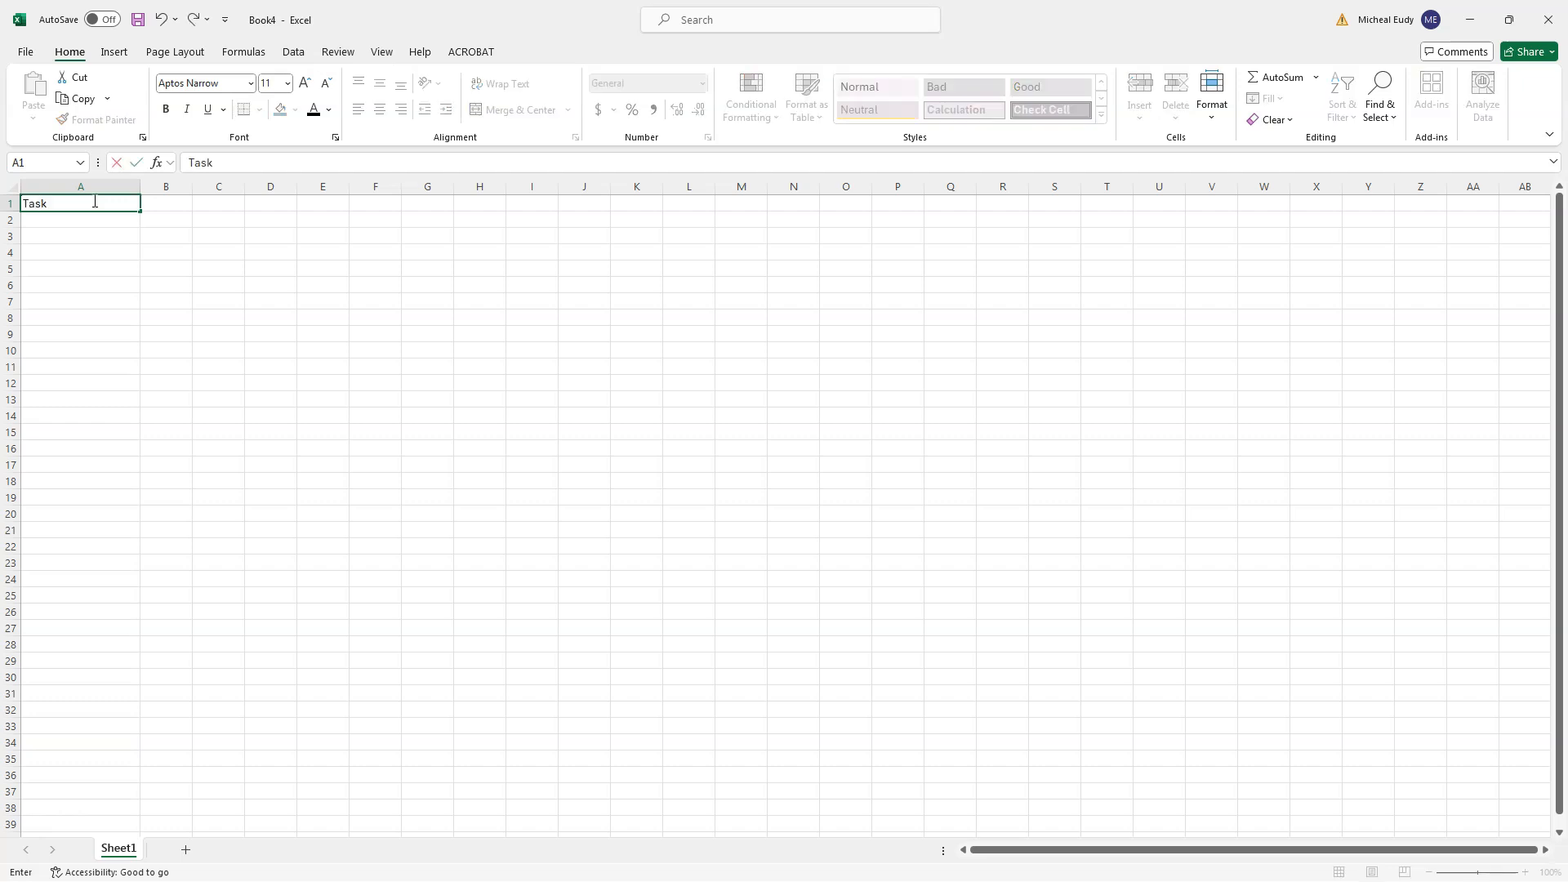
text( to Complete)
Step: AutoFit the width of column A to its header text
click(103, 187)
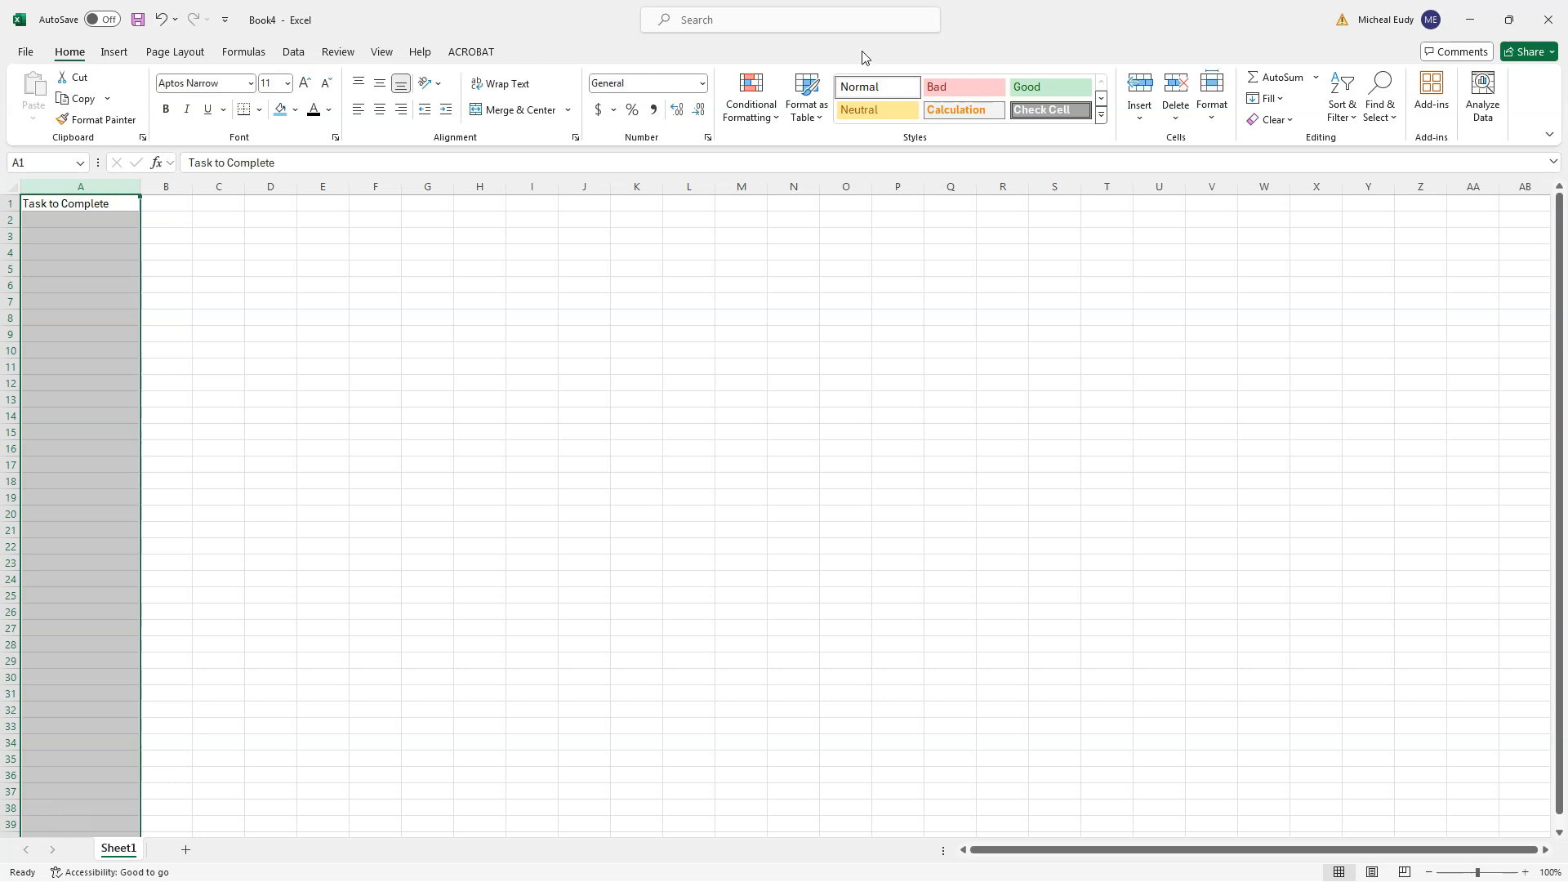
click(1210, 121)
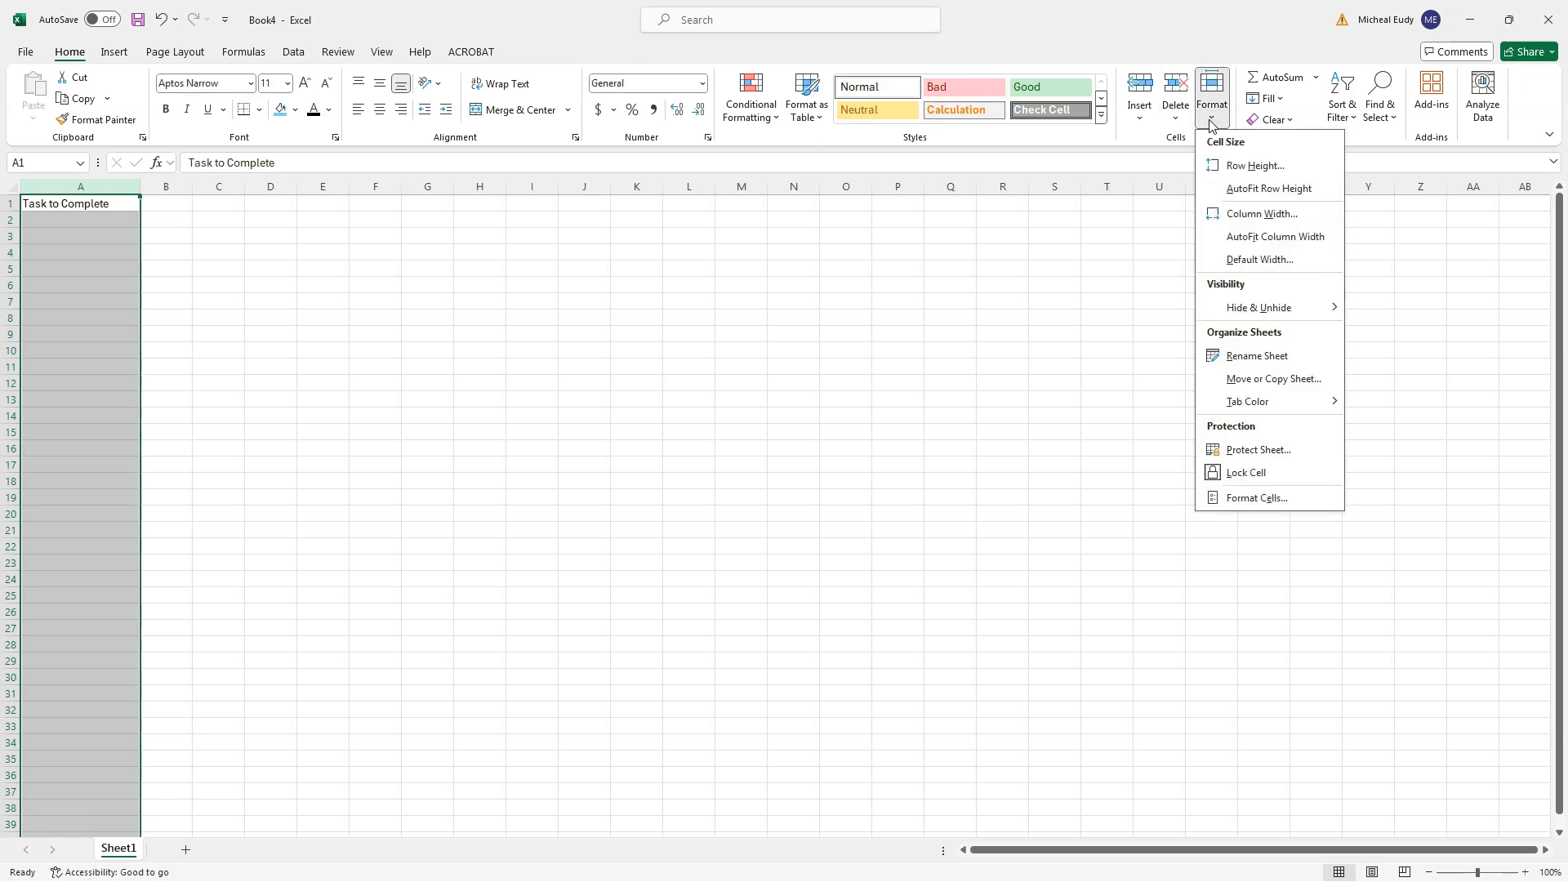
click(1266, 245)
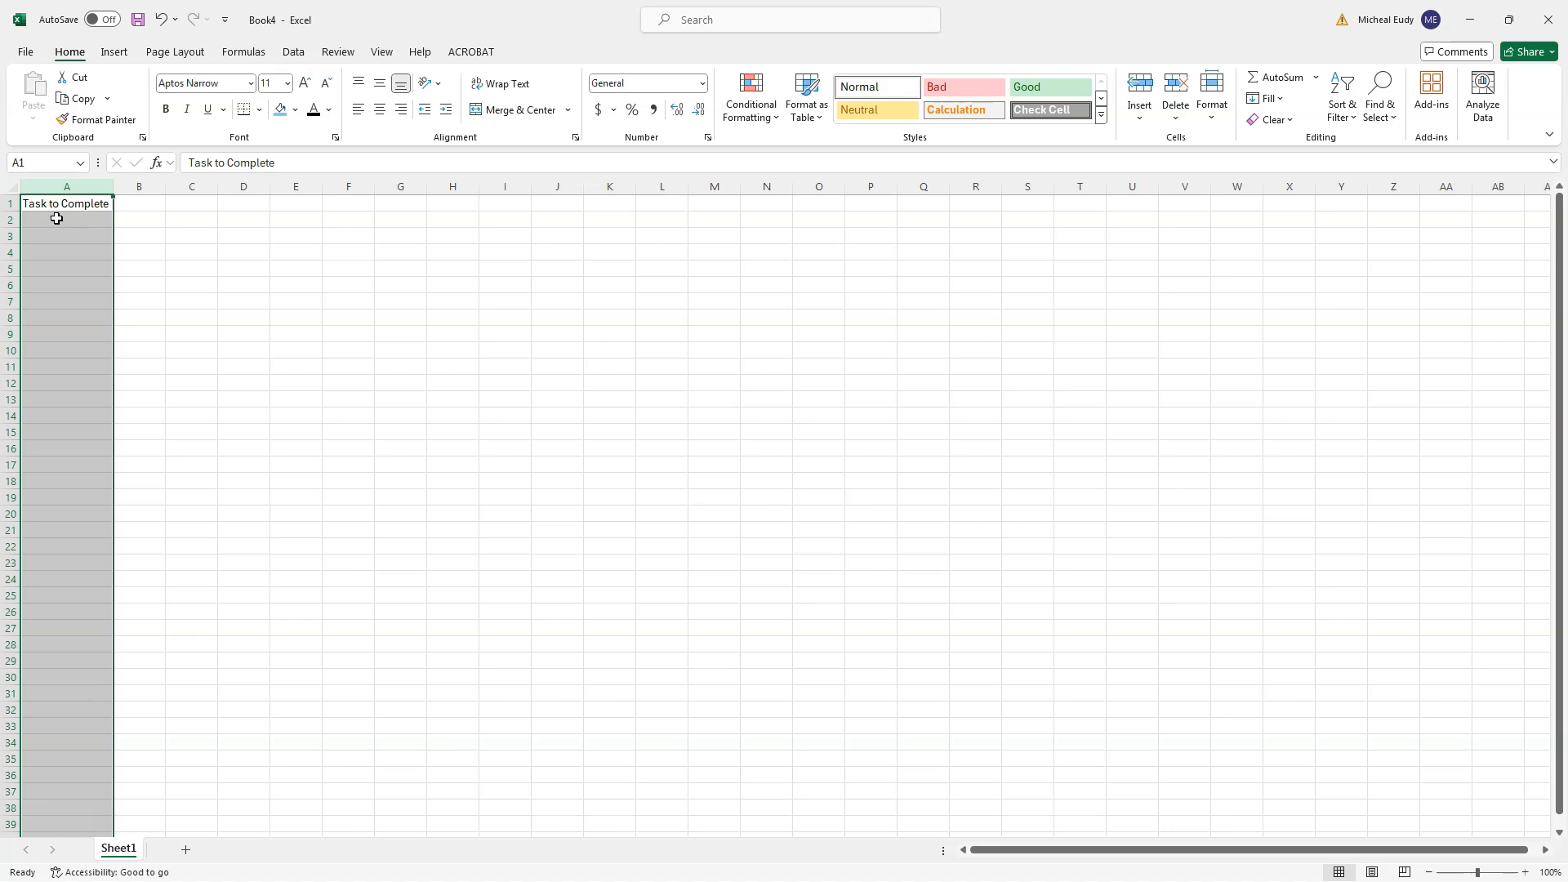
Step: Enter the headers "Duration" in cell B1 and "Start Date" in cell C1
click(139, 203)
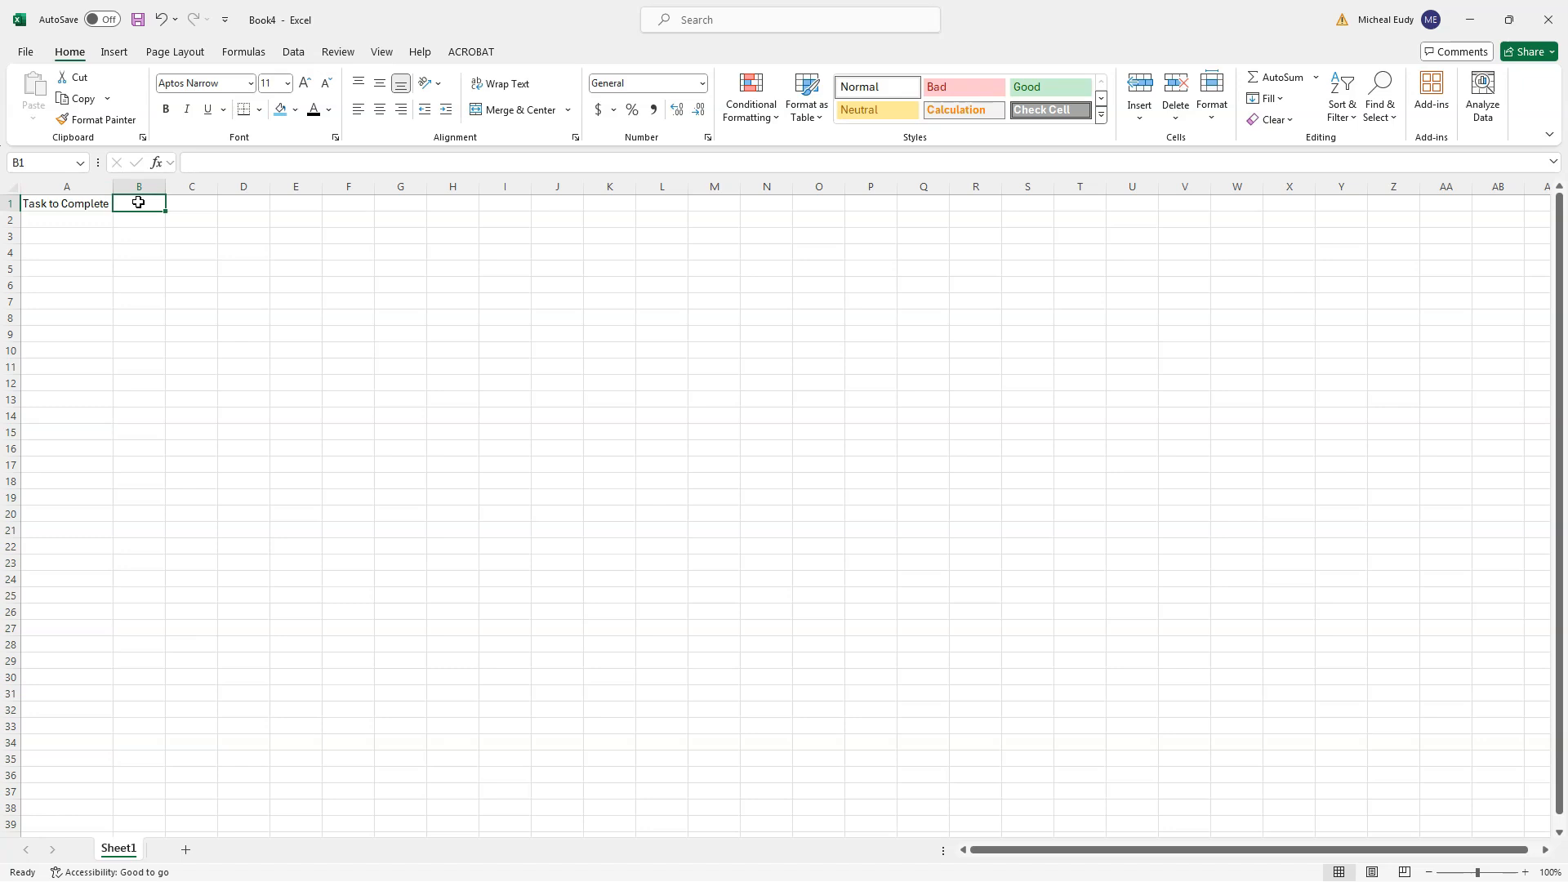
text(Duration)
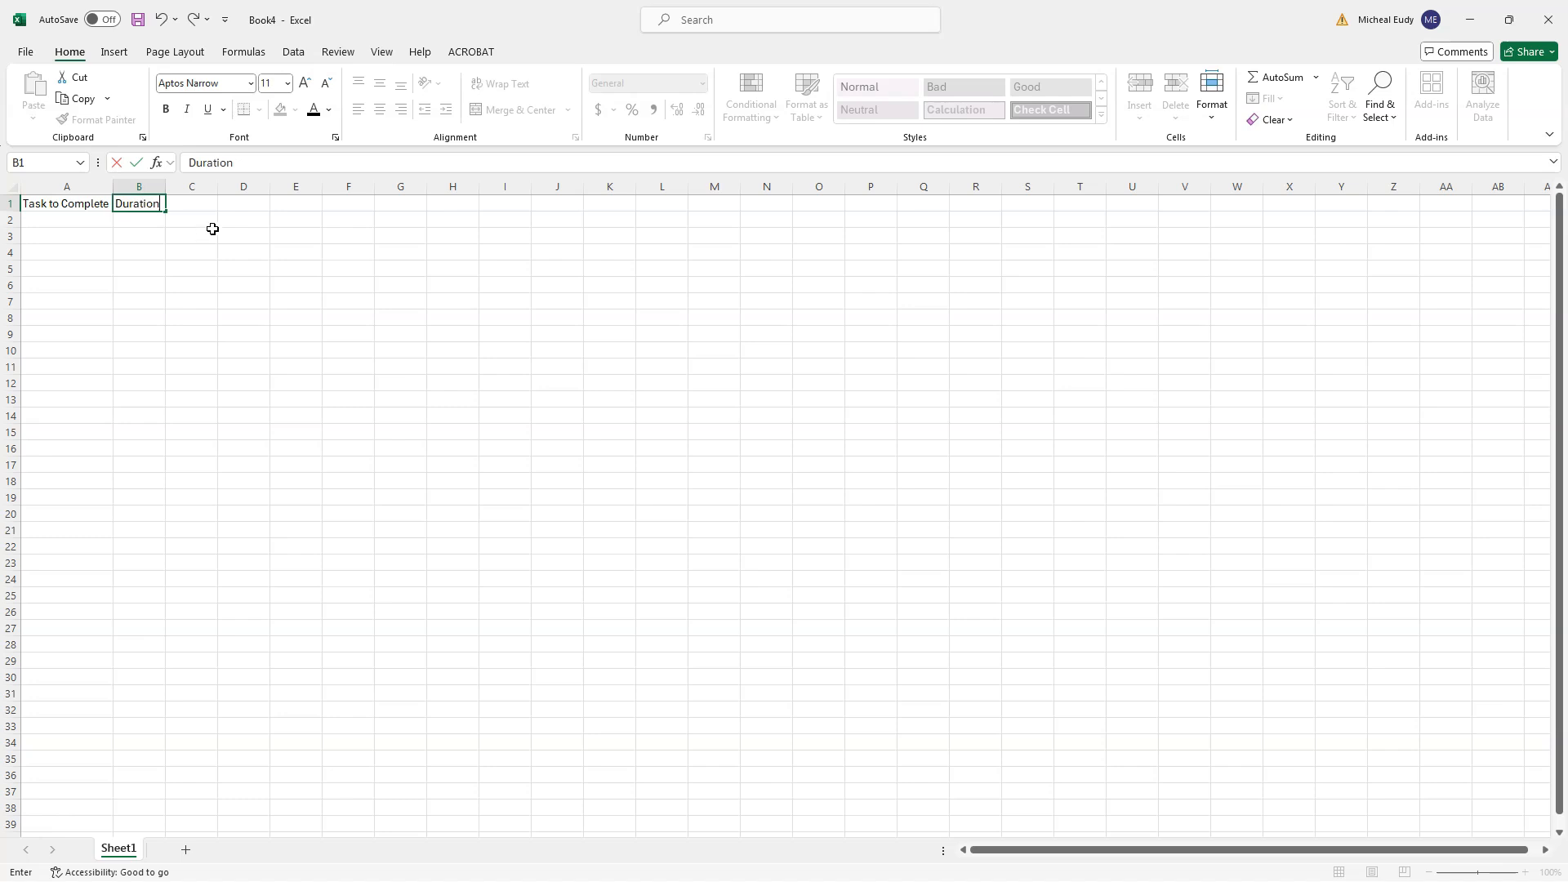
click(186, 205)
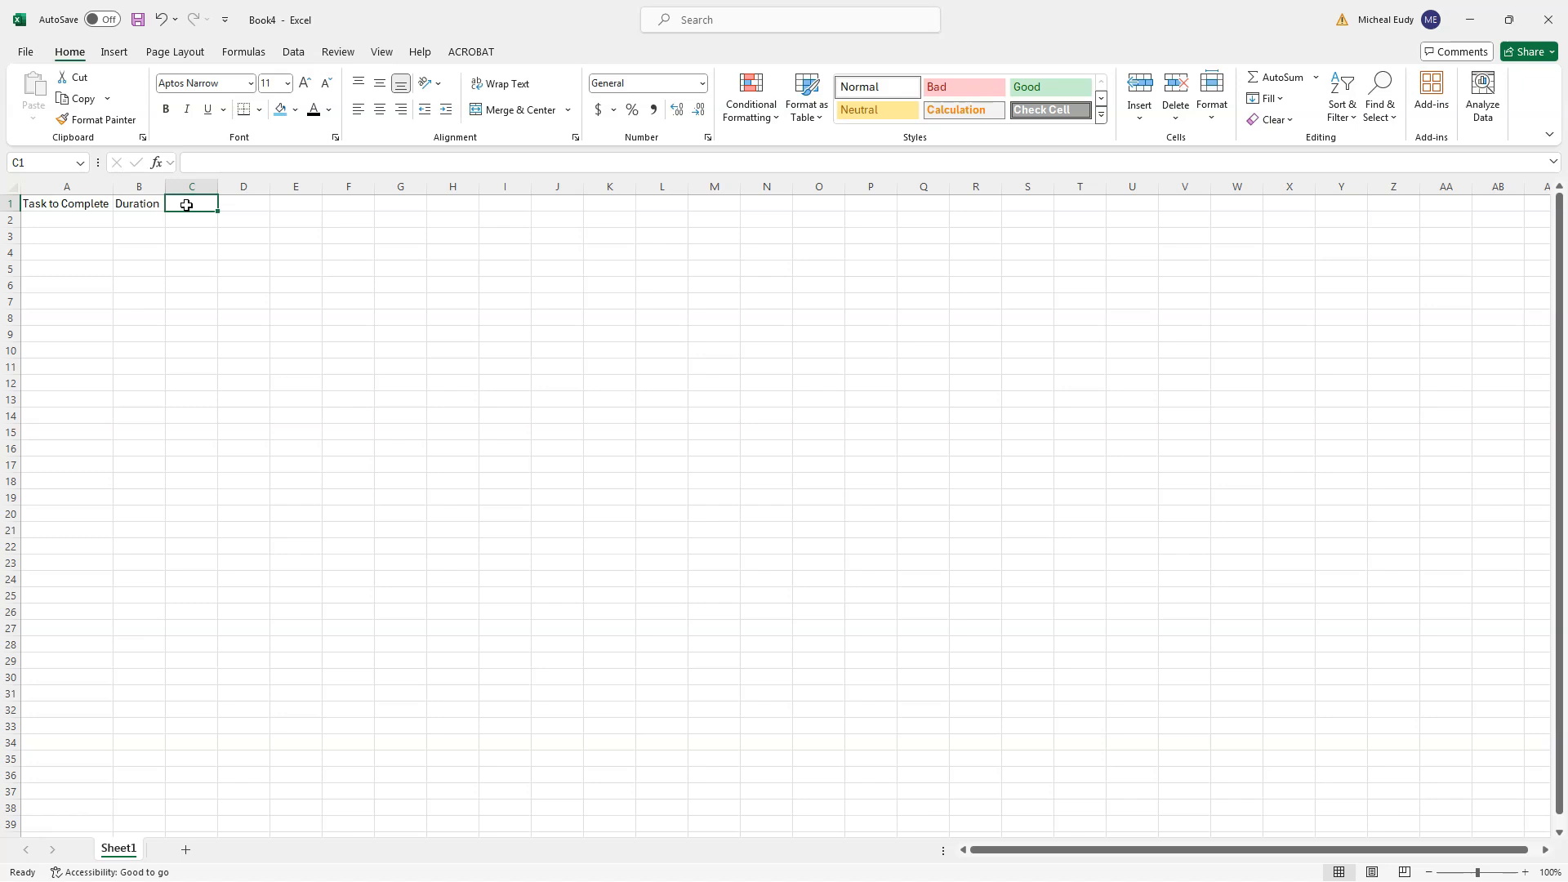
text(Start)
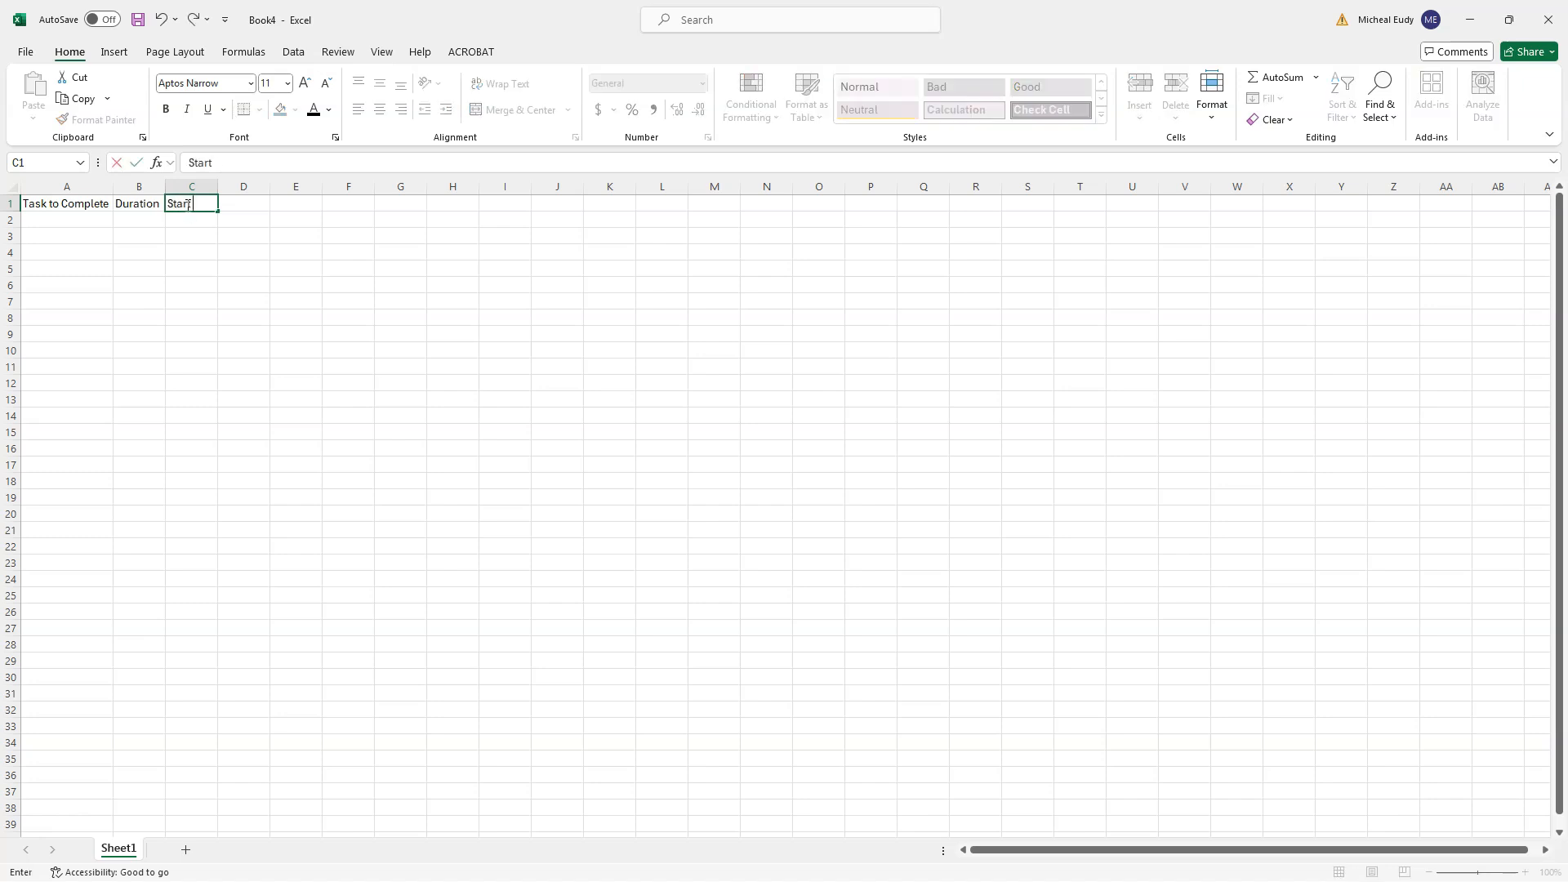
text( Date)
Step: Widen columns B to D to fit their headers and enter "Delivery Date" in cell D1
click(238, 184)
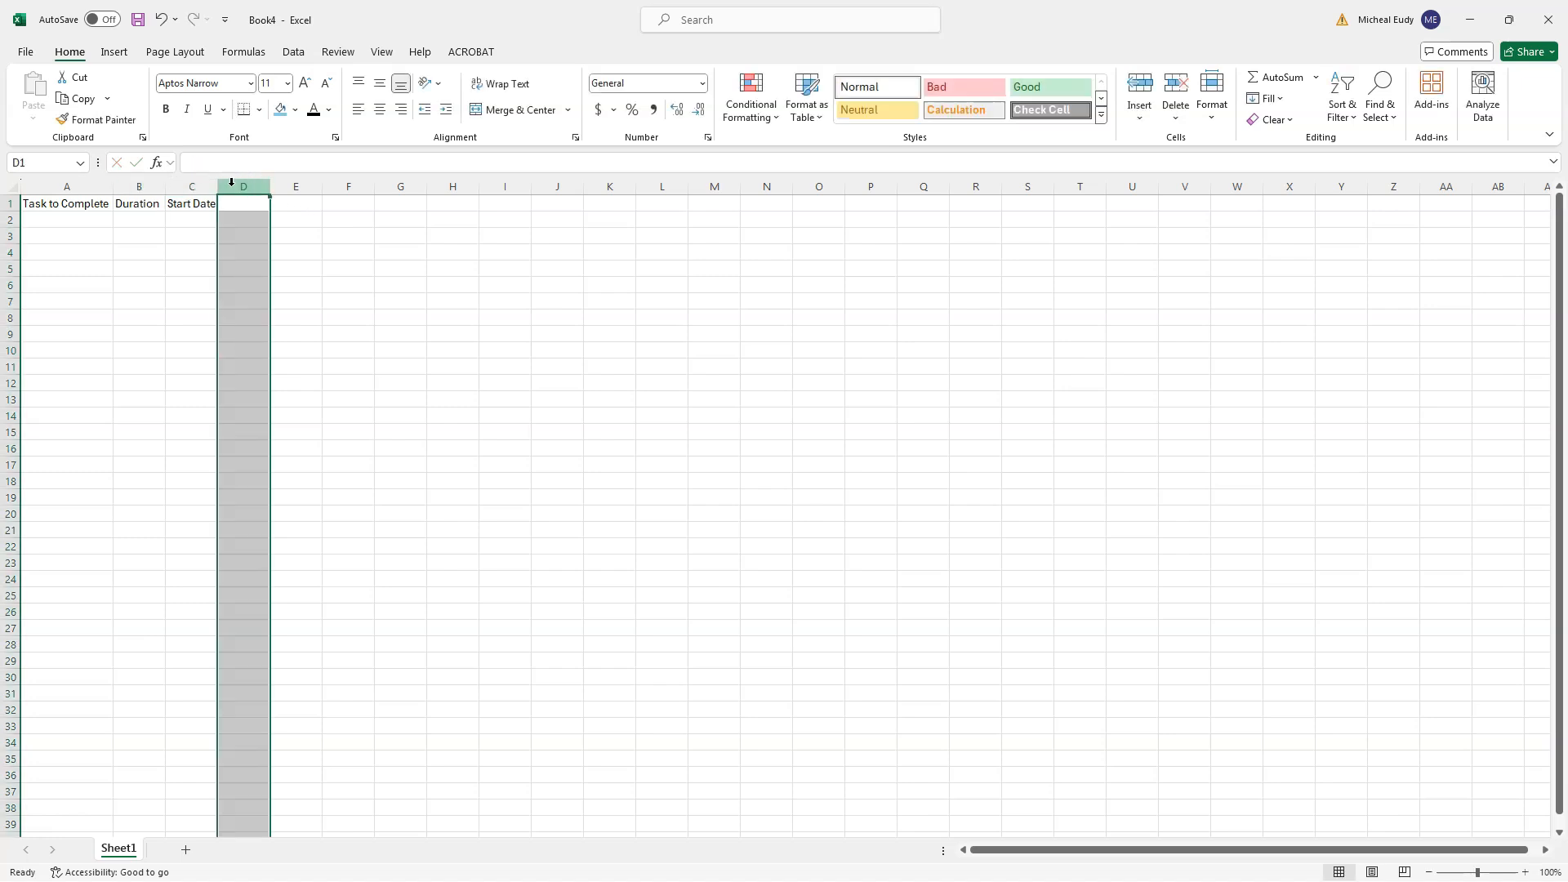
drag(217, 185, 293, 186)
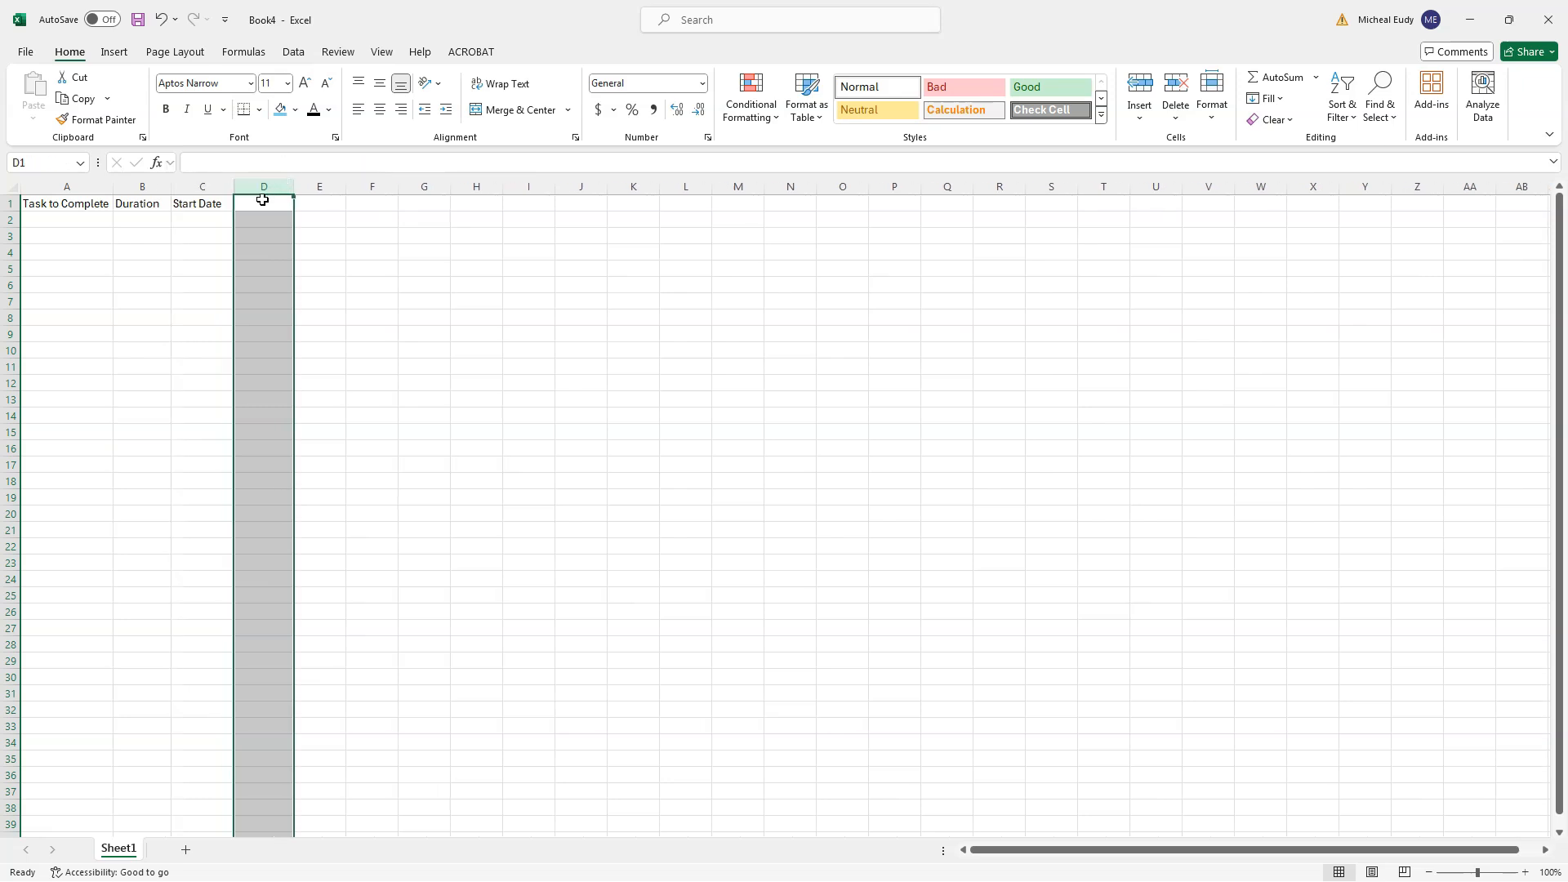
click(253, 200)
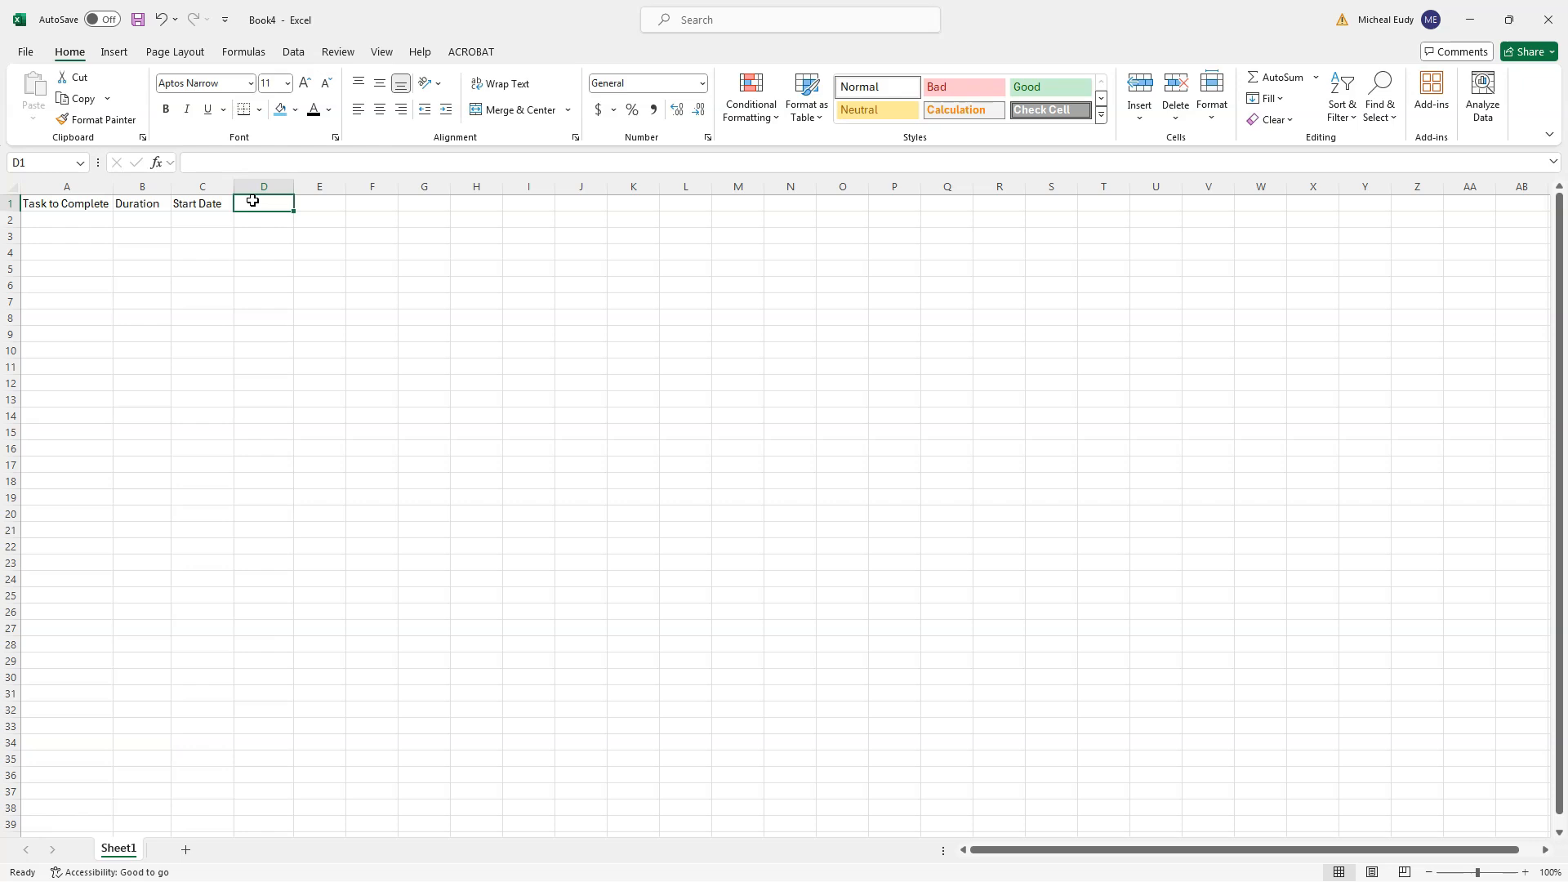
text(Delivery Date)
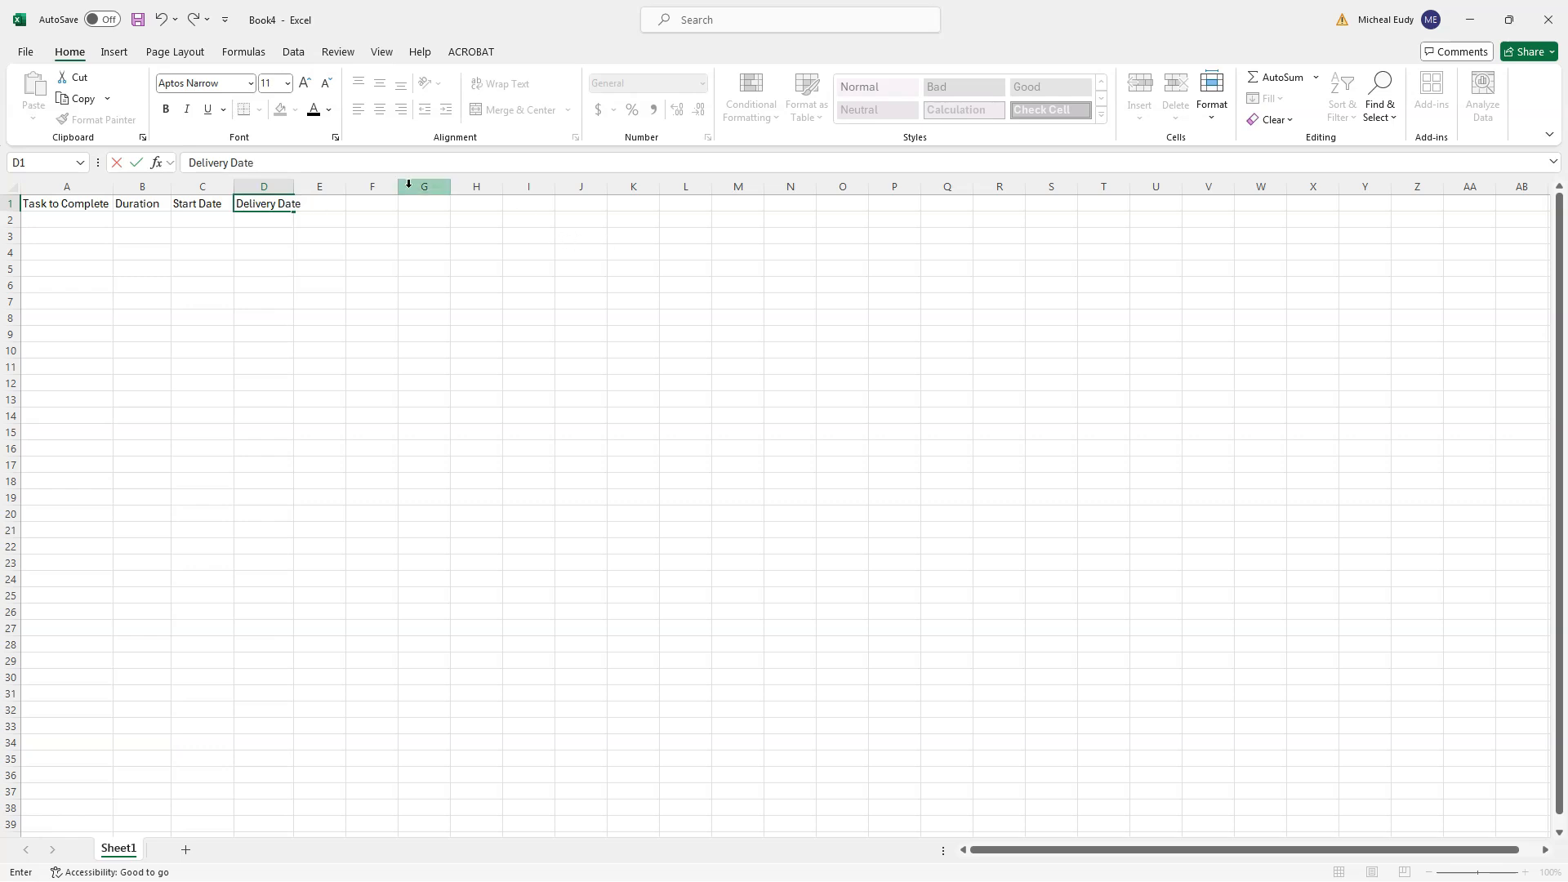
click(319, 186)
drag(296, 187, 311, 187)
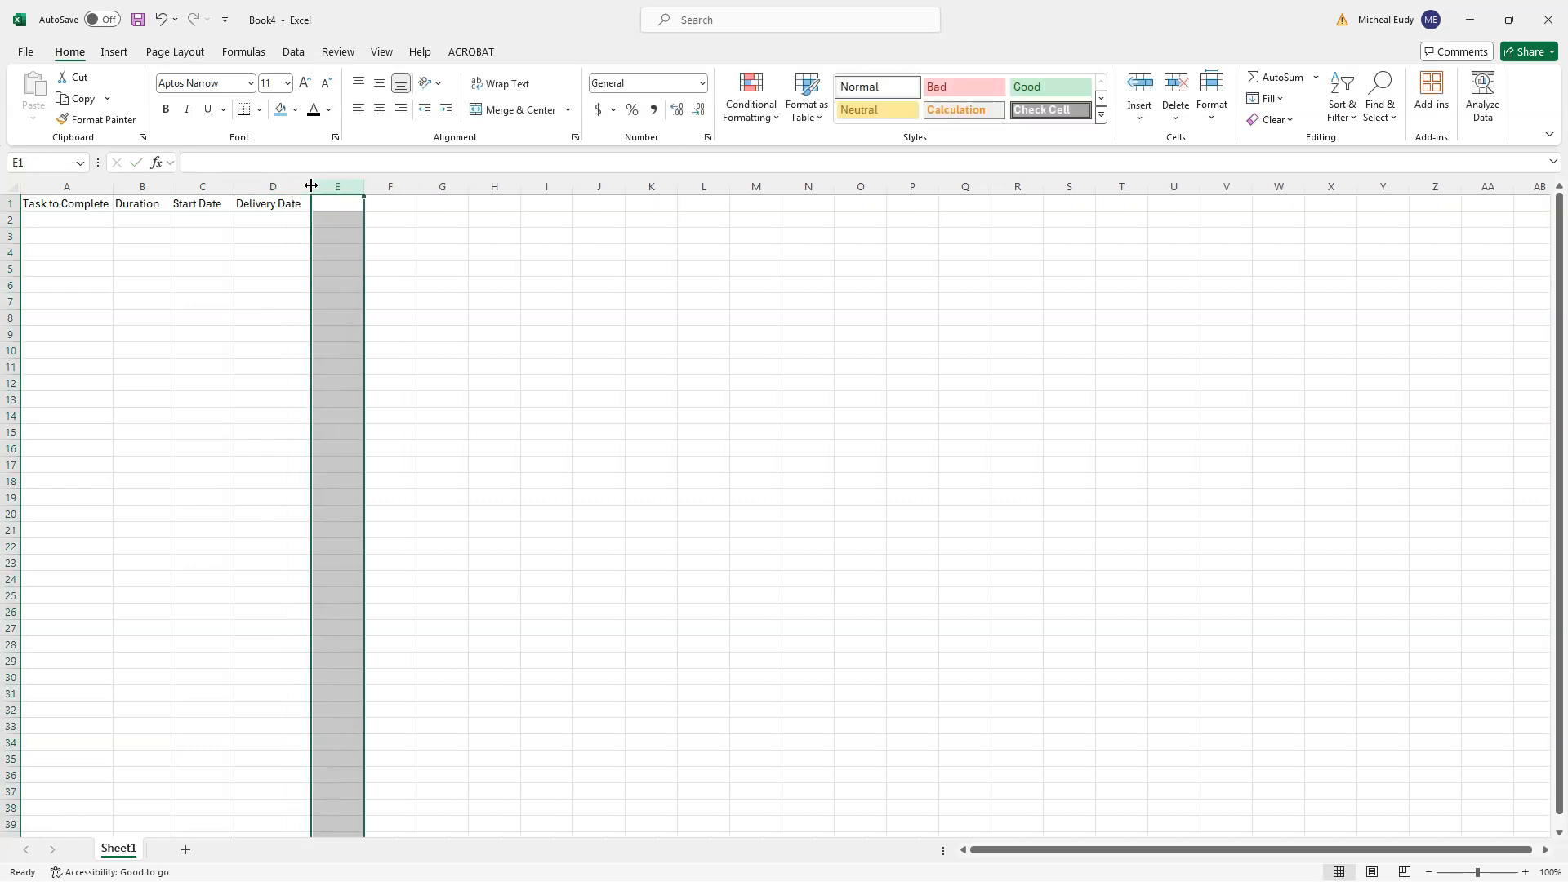
Step: Go through the header cells A1 to D1 one by one to review them
click(60, 205)
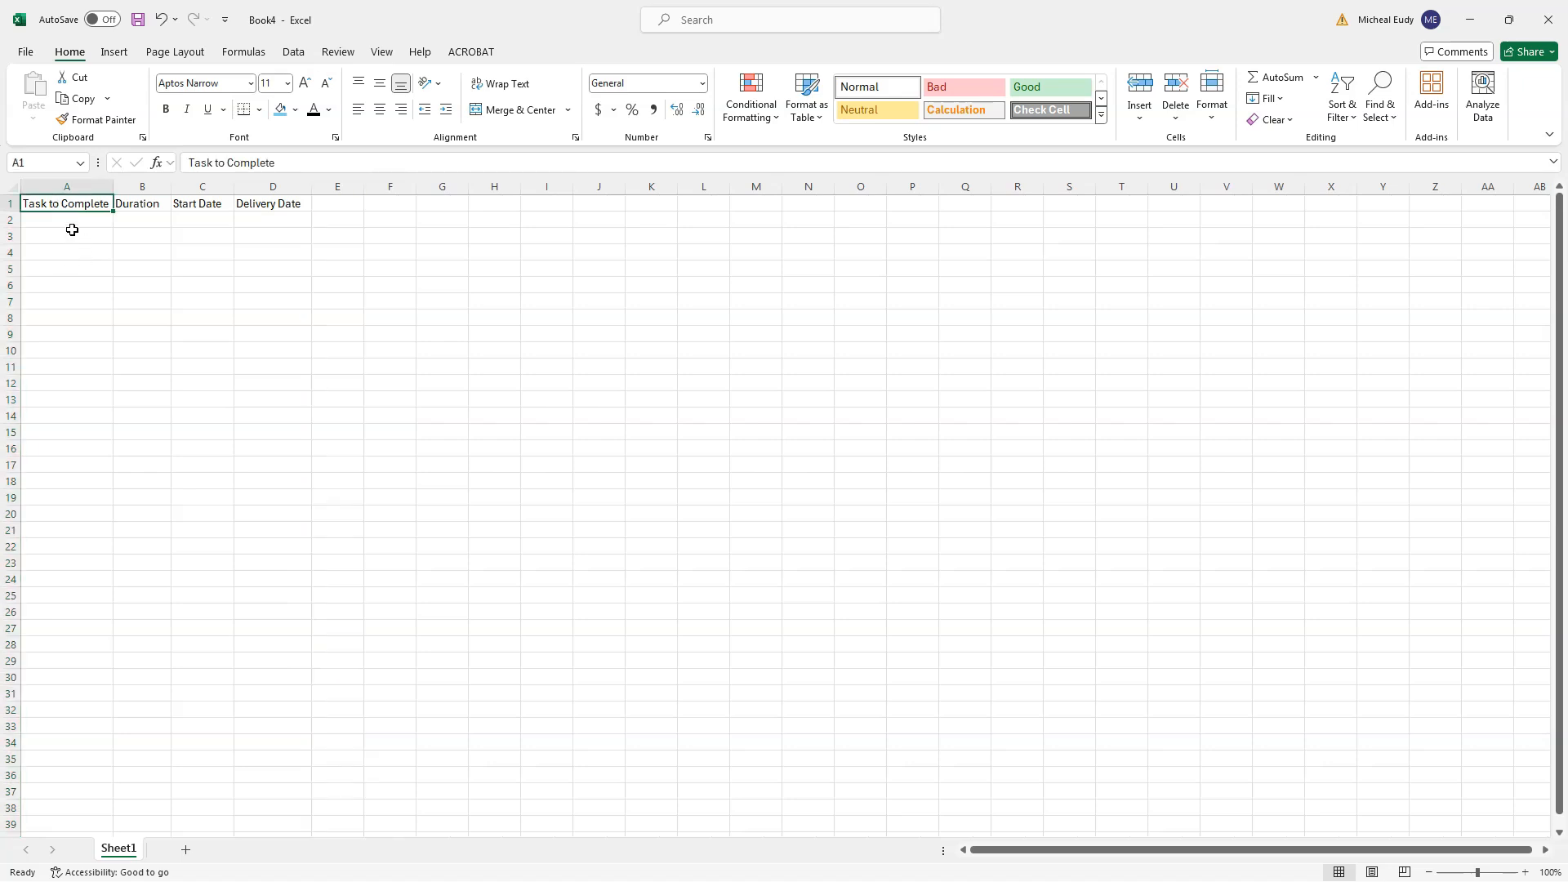
click(139, 199)
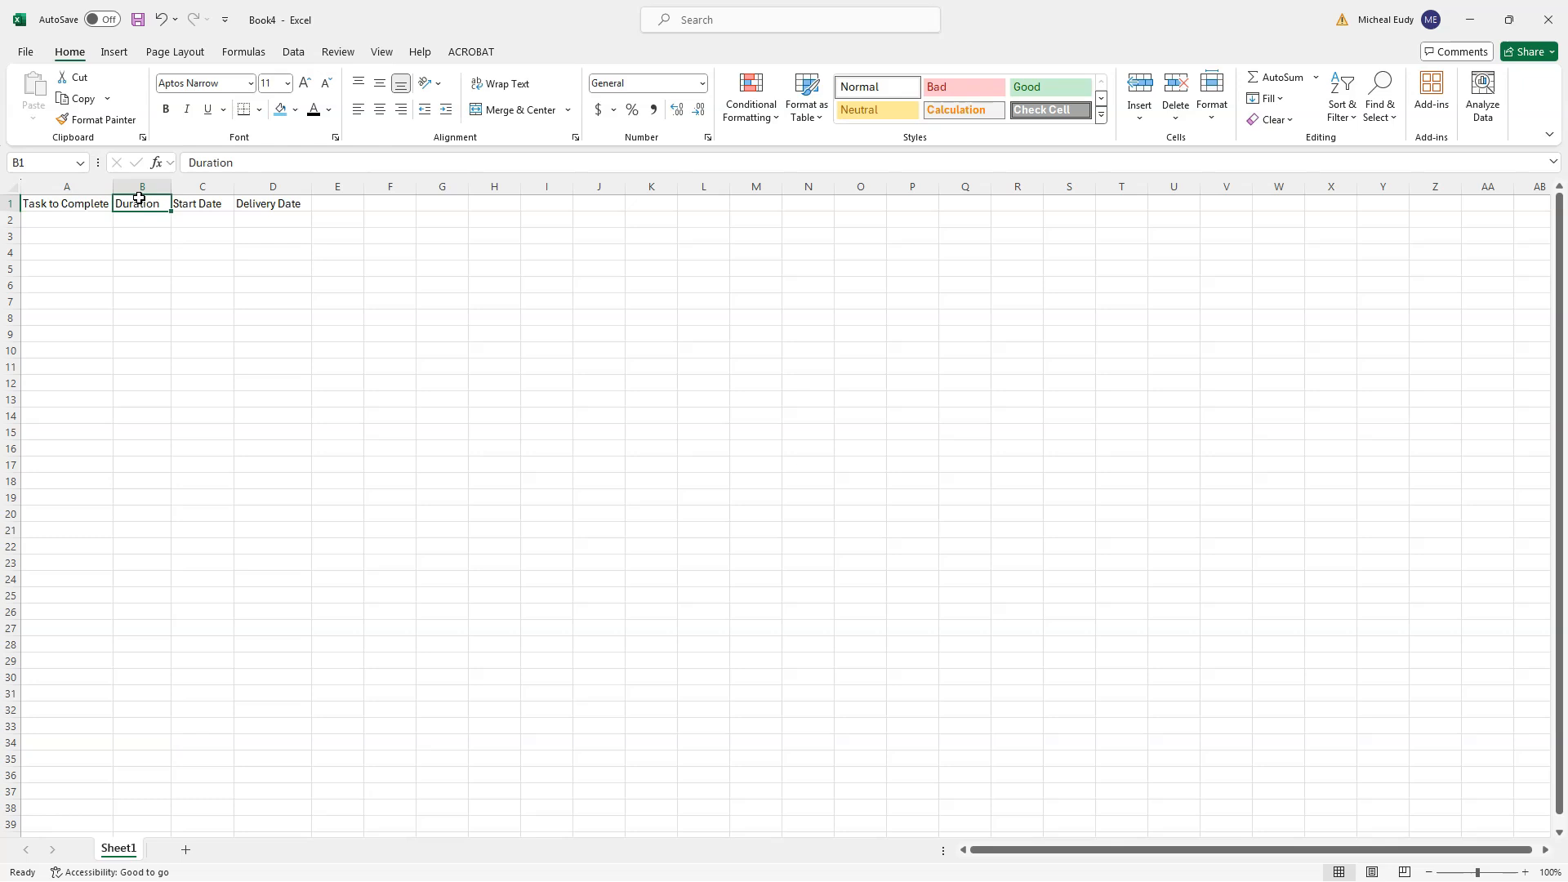
click(204, 203)
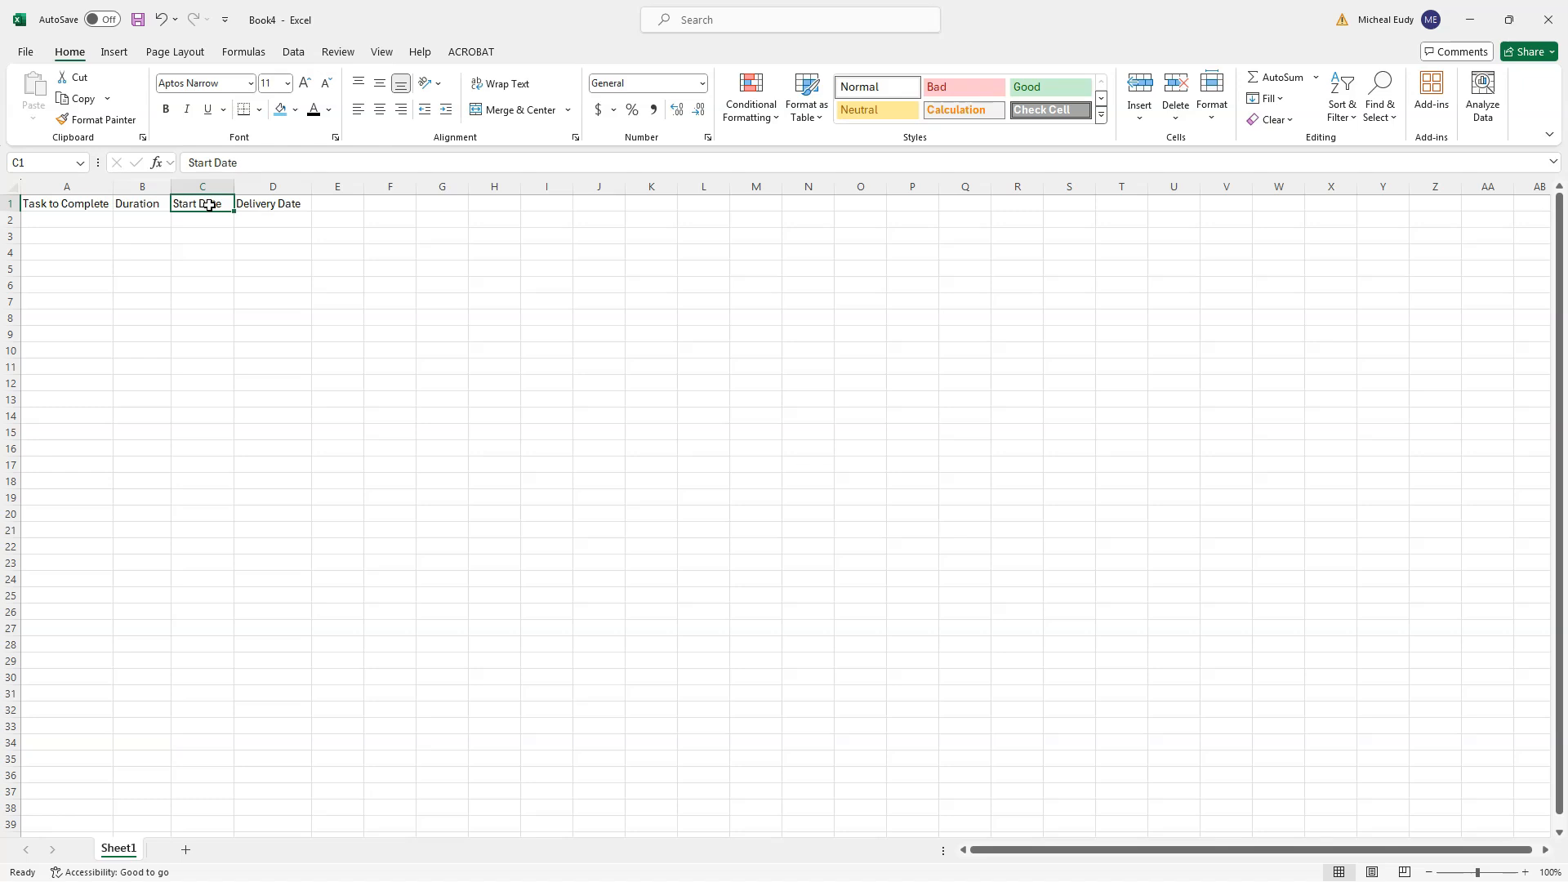
click(270, 205)
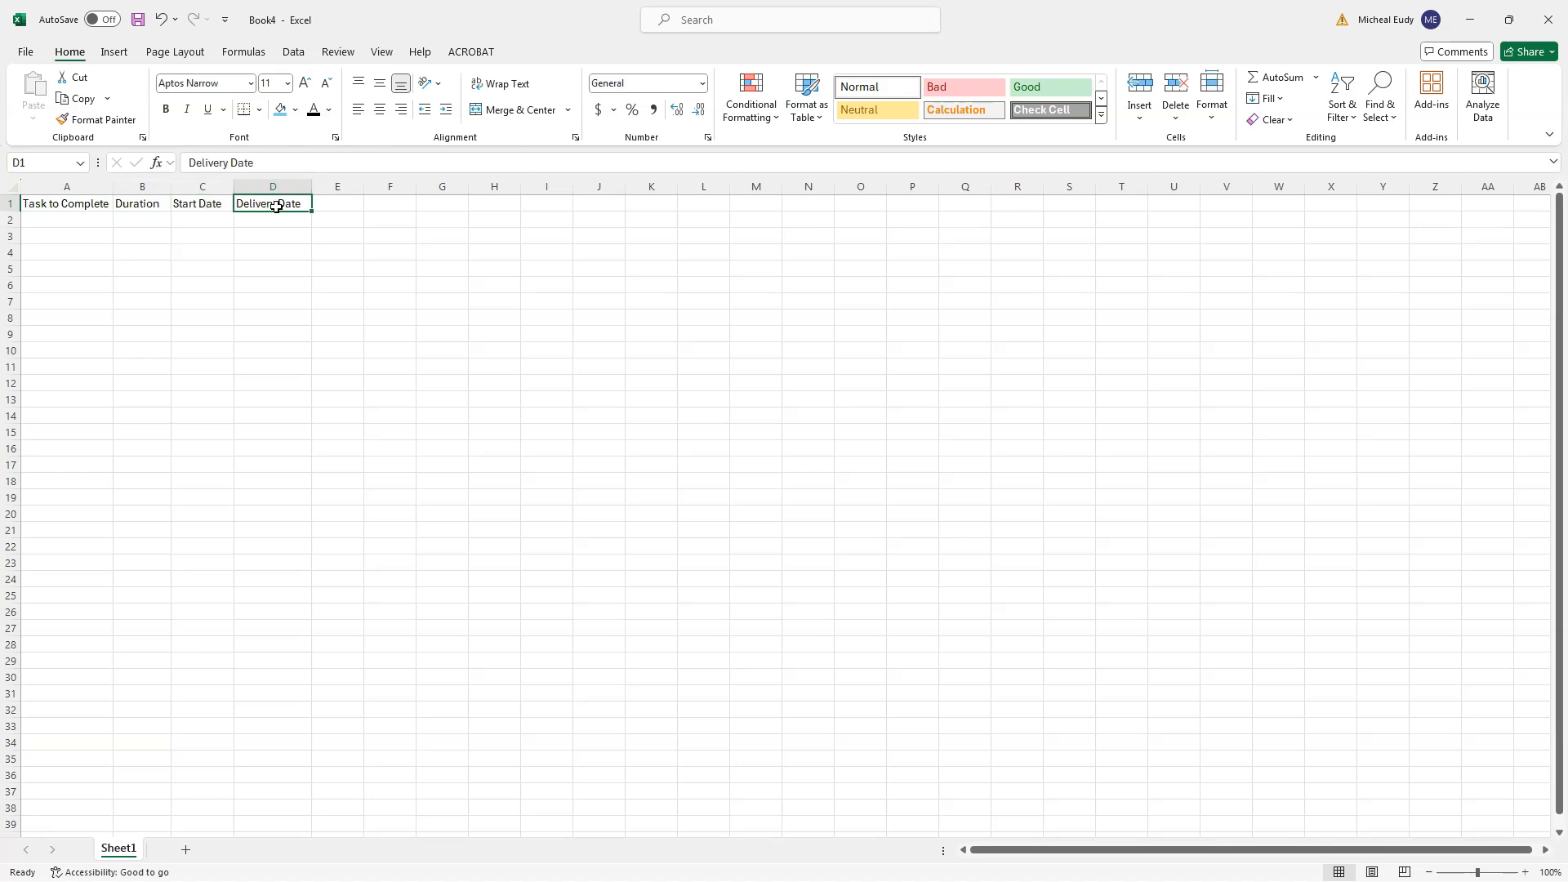
Step: Widen column E and enter the header "Task Descrption" in cell E1
drag(364, 186, 435, 186)
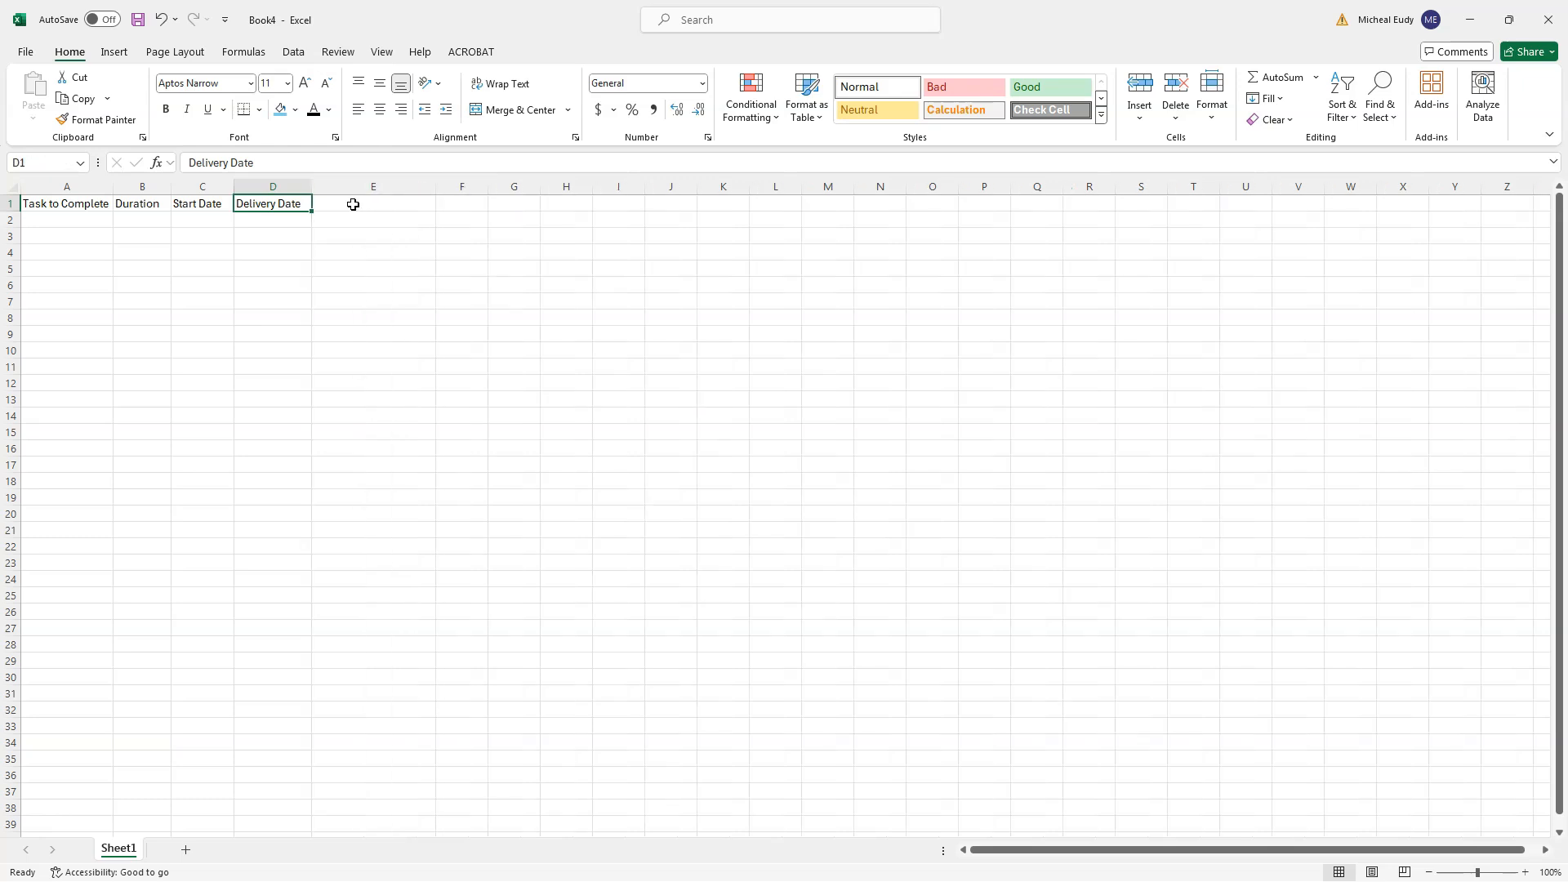
click(348, 205)
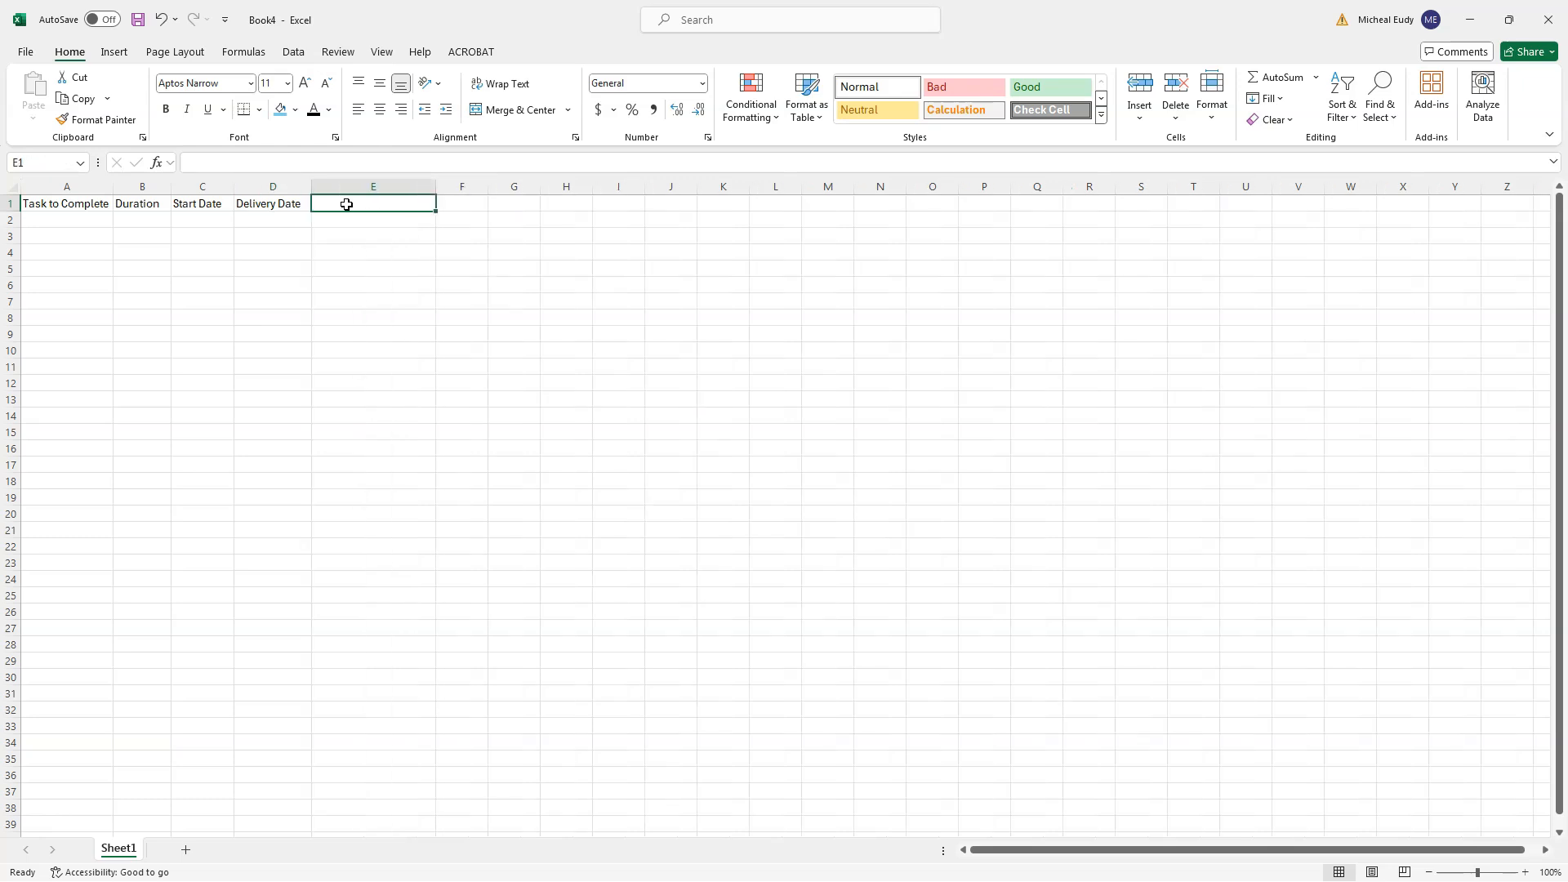
text(Com)
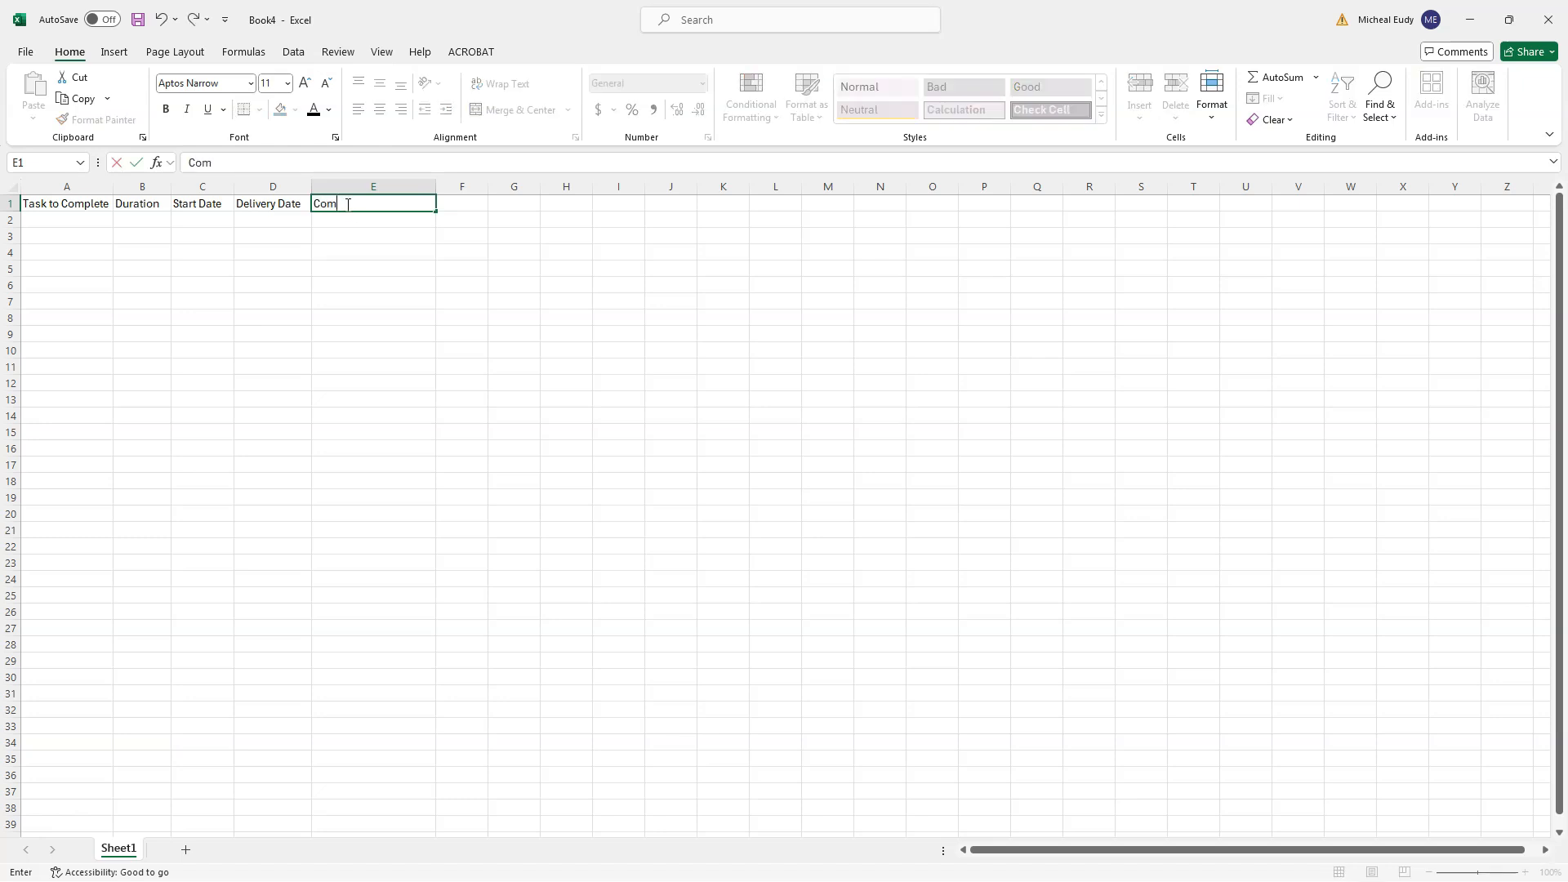
key(BackSpace)
key(BackSpace)
text(Task descrption)
click(348, 208)
key(BackSpace)
text(D)
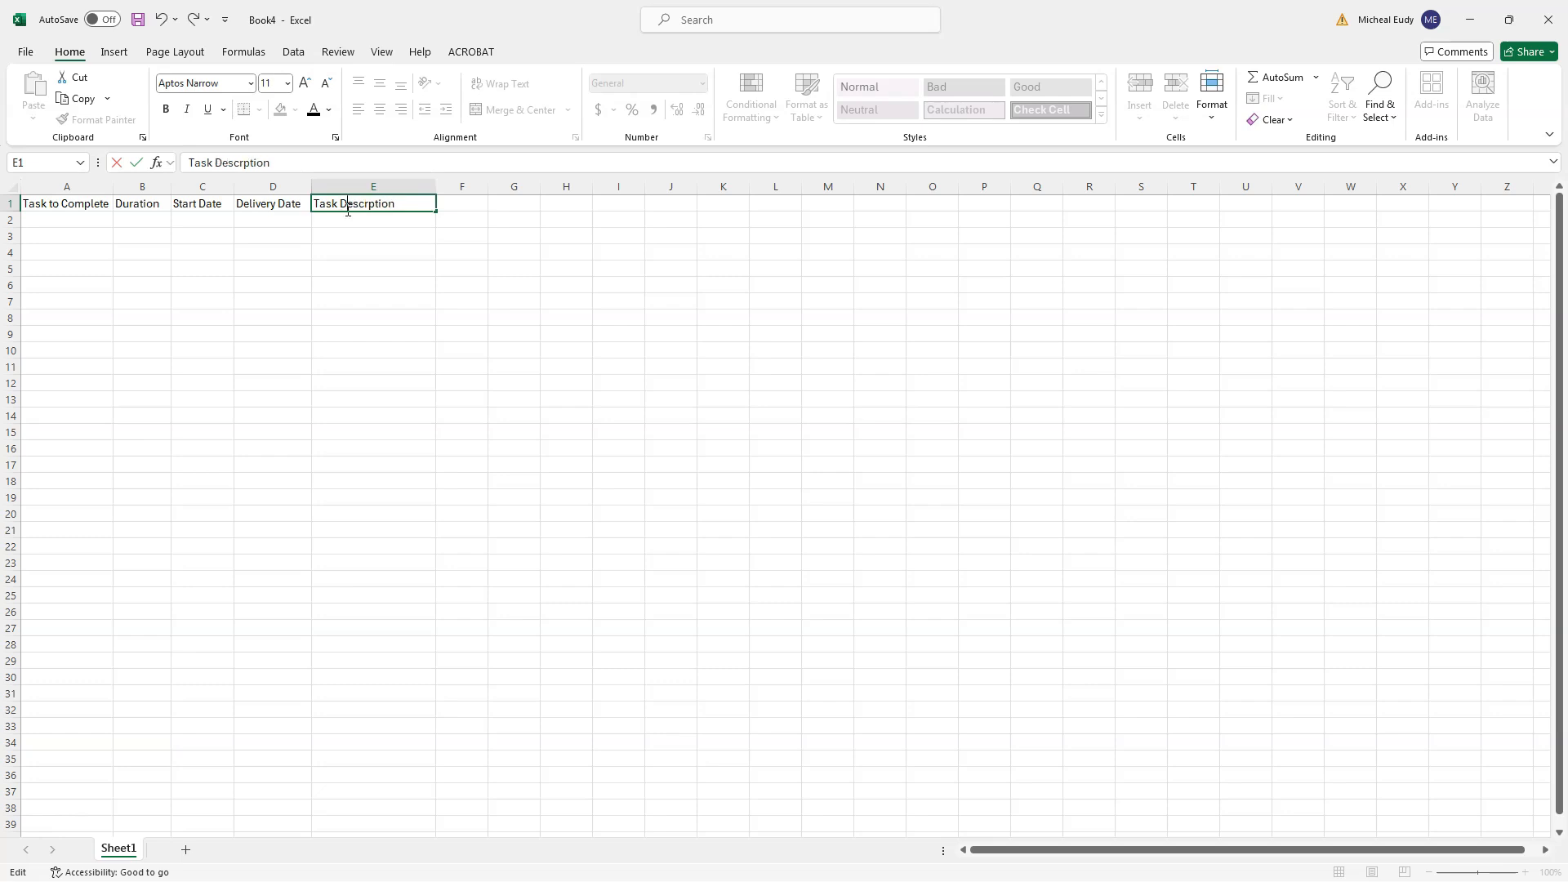
Step: Widen column E to several times its width to make room for long task descriptions
click(441, 186)
drag(434, 188, 785, 191)
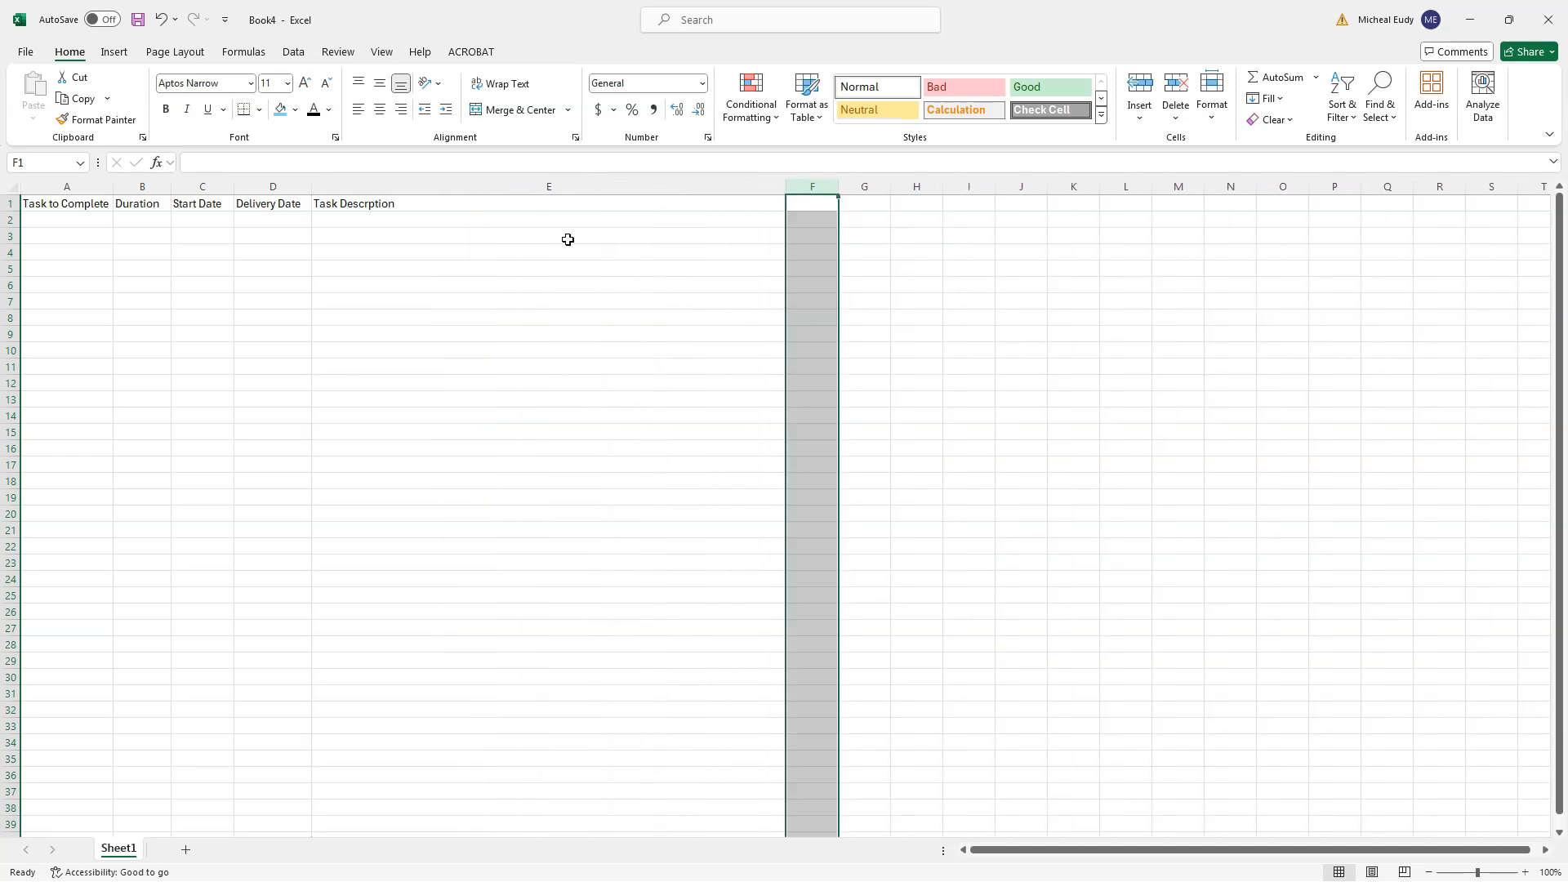
click(464, 200)
click(432, 181)
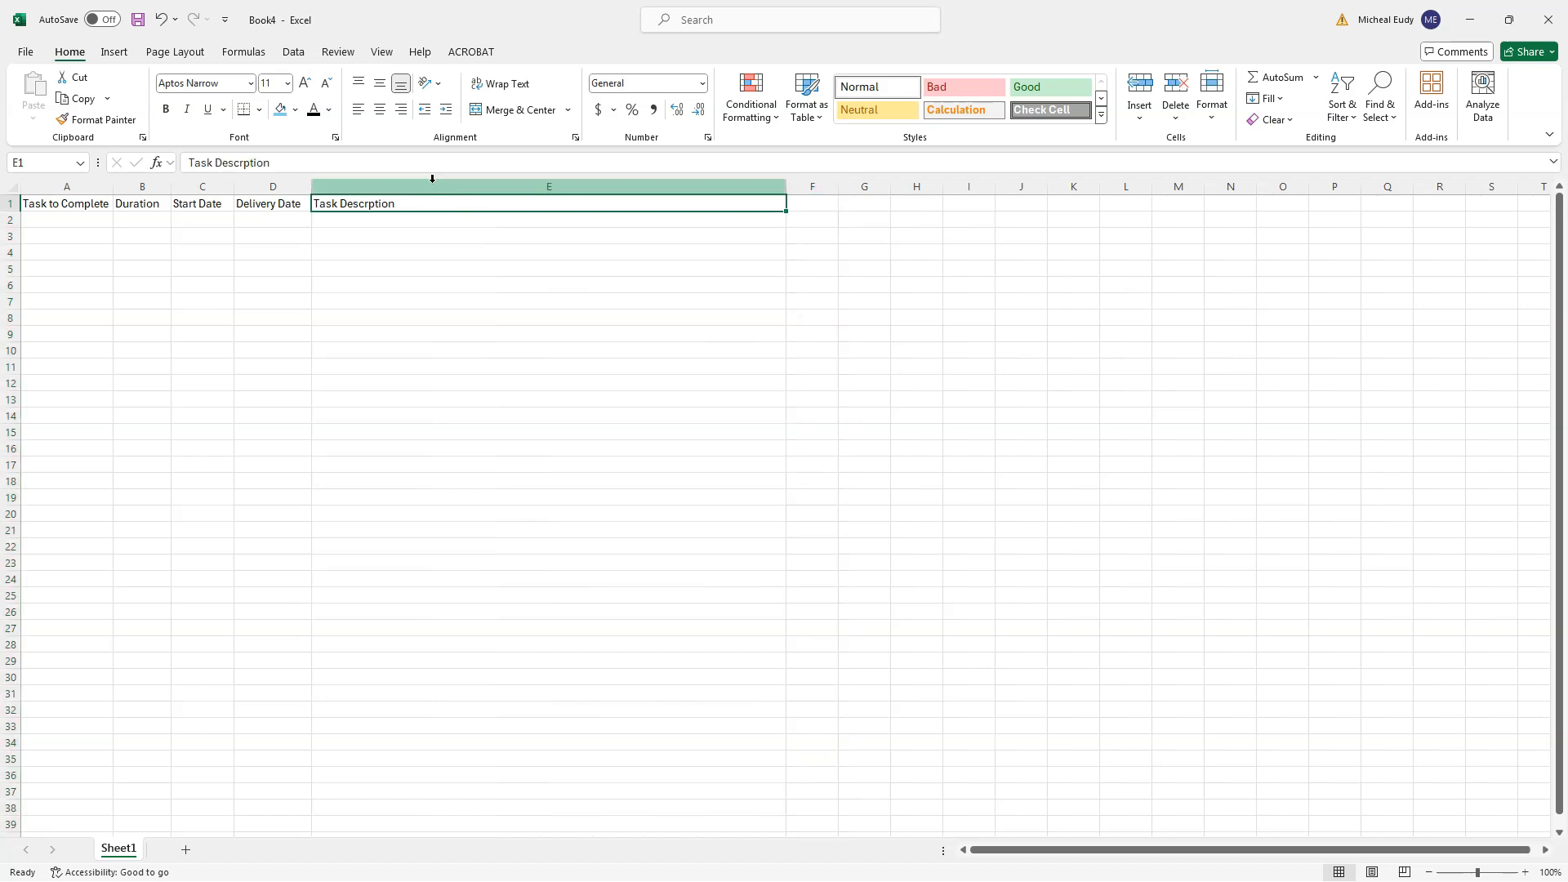
Step: Turn on text wrapping for the whole of column E and align its contents to the top and left
click(433, 189)
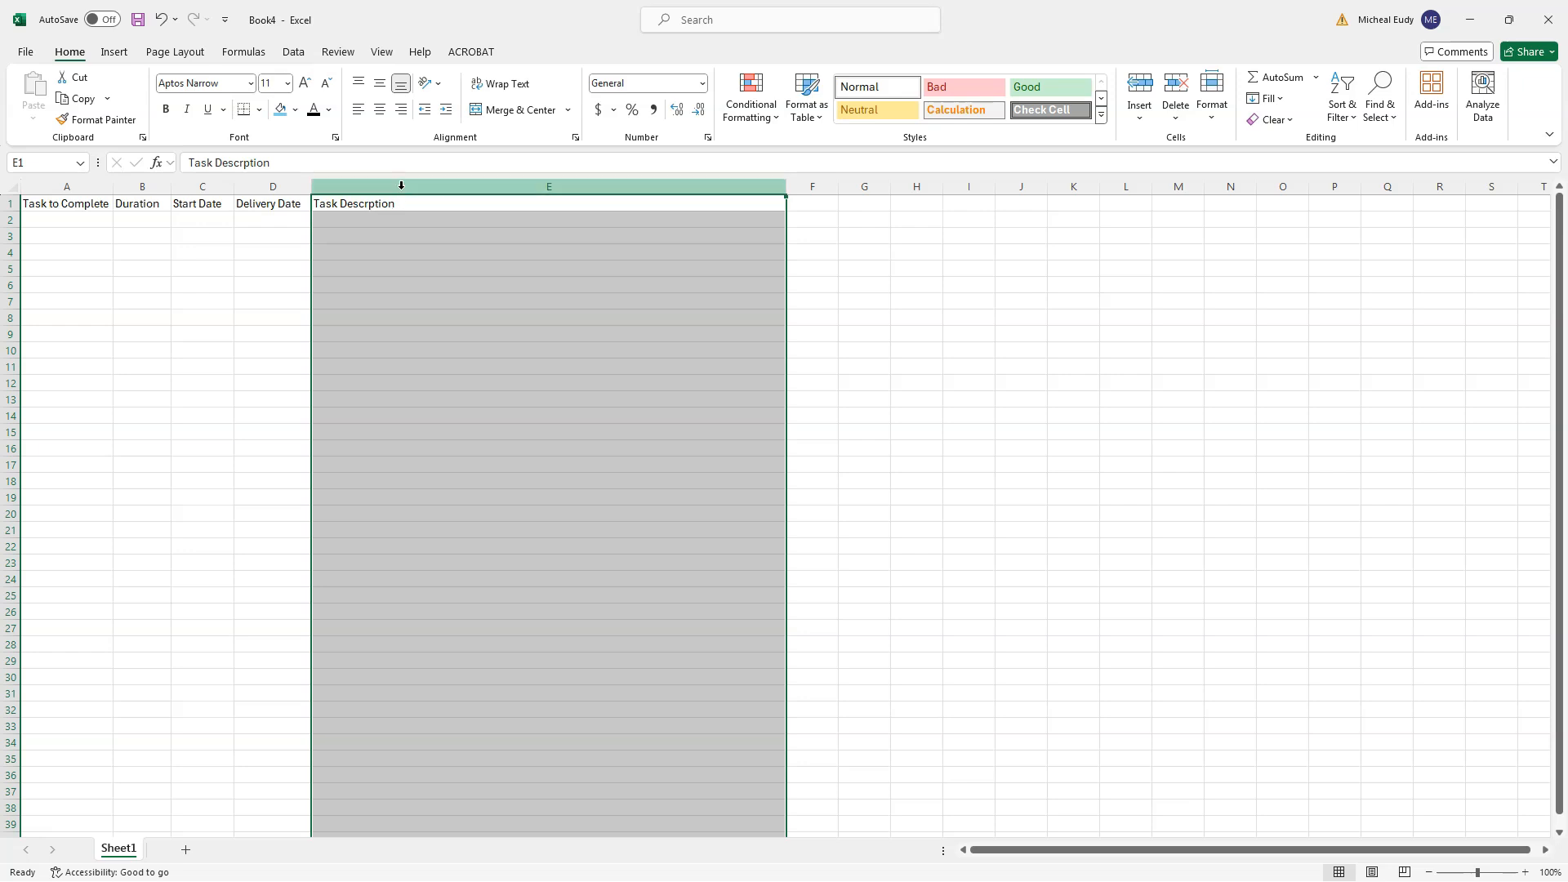
click(341, 218)
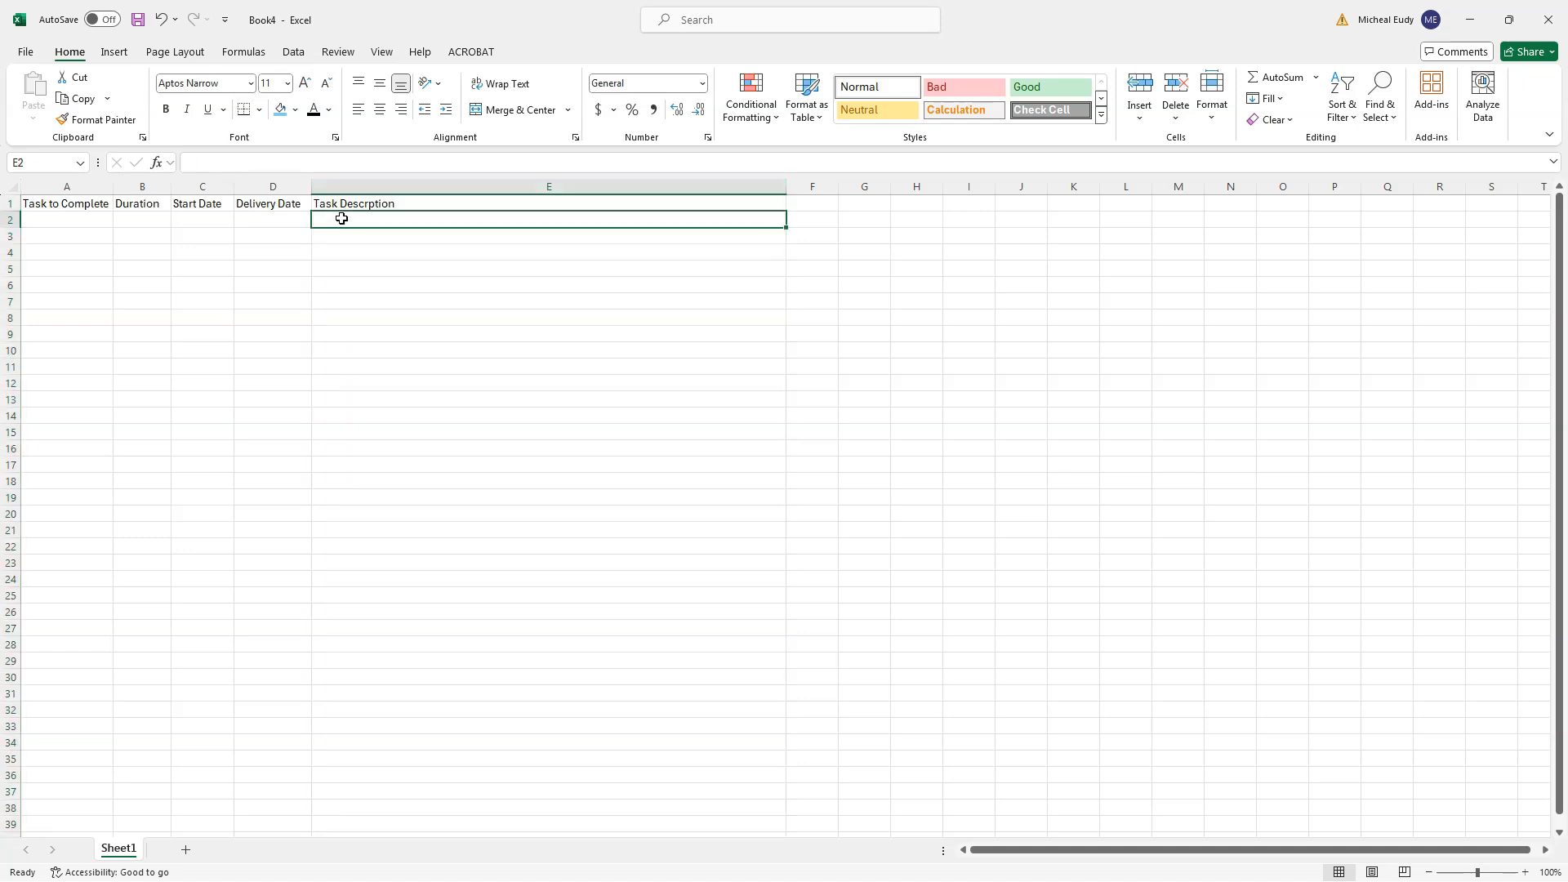
click(376, 202)
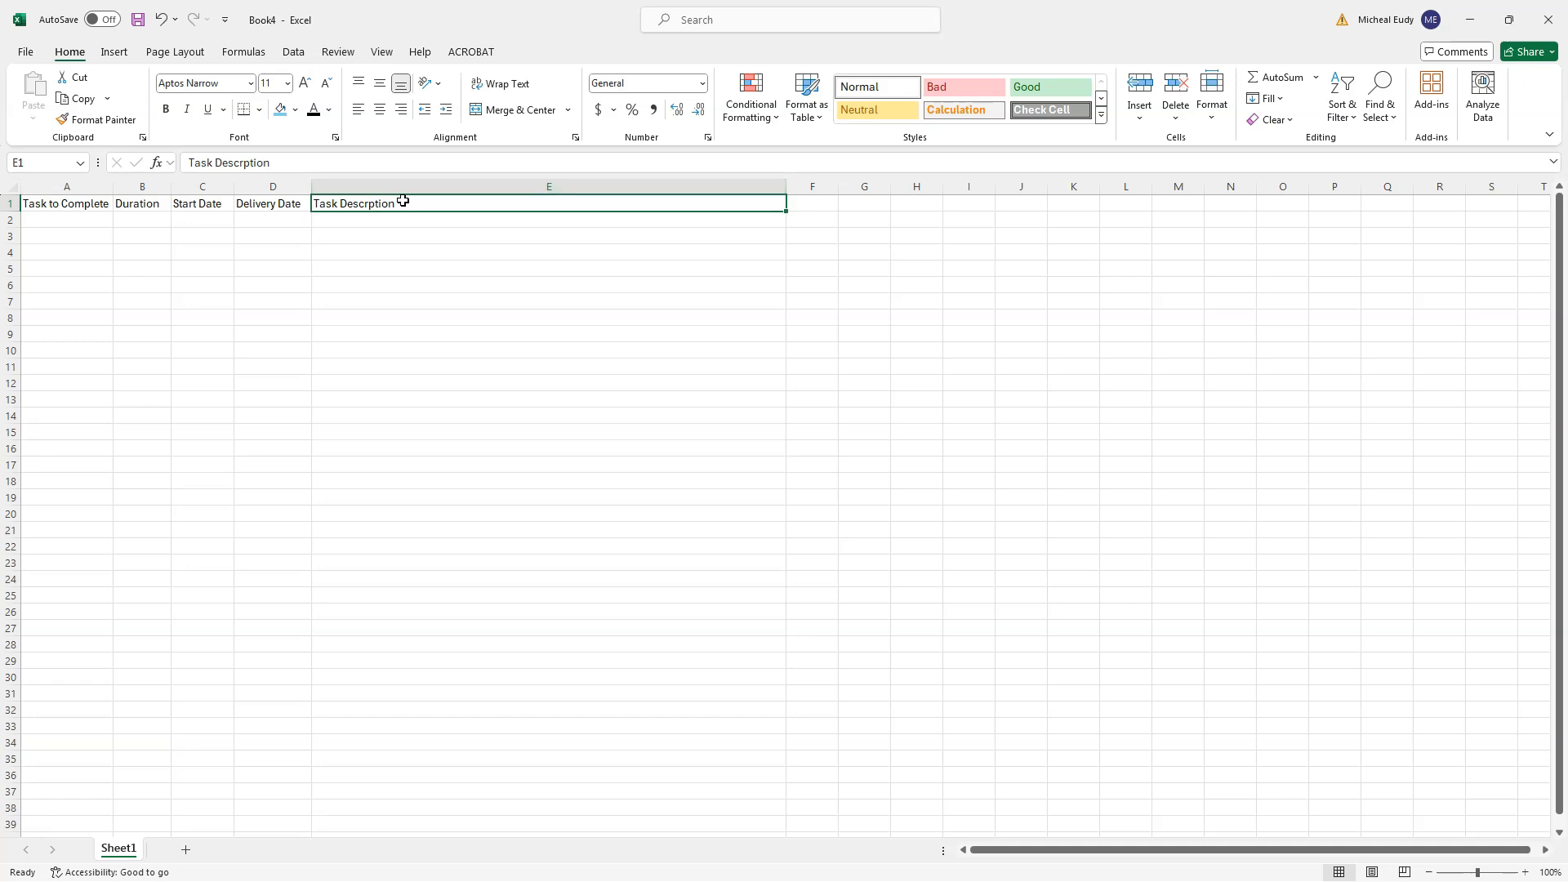
click(407, 187)
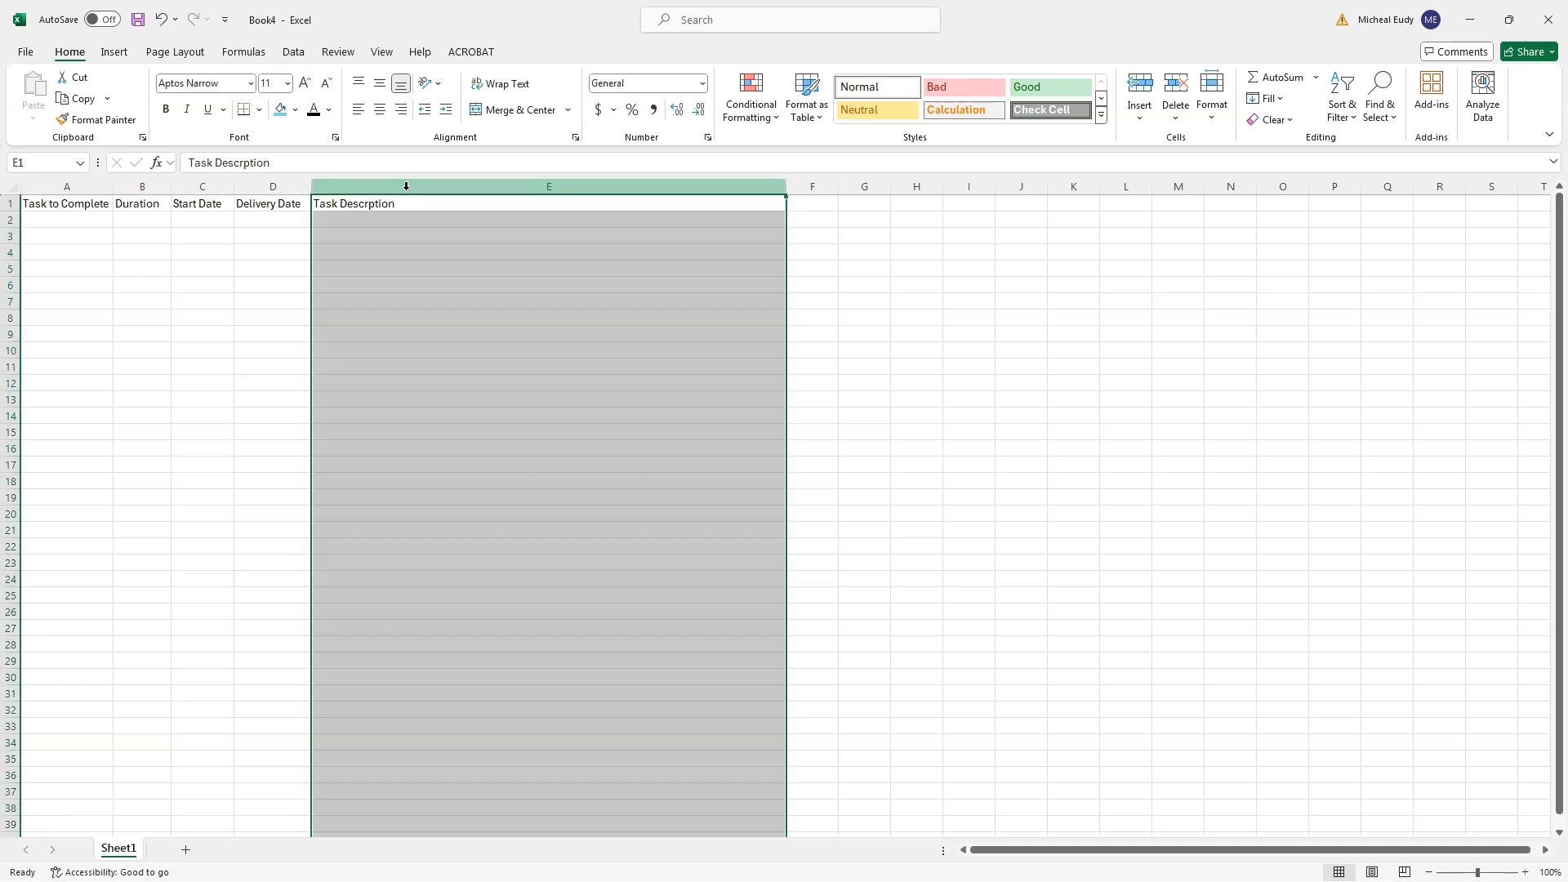
click(506, 85)
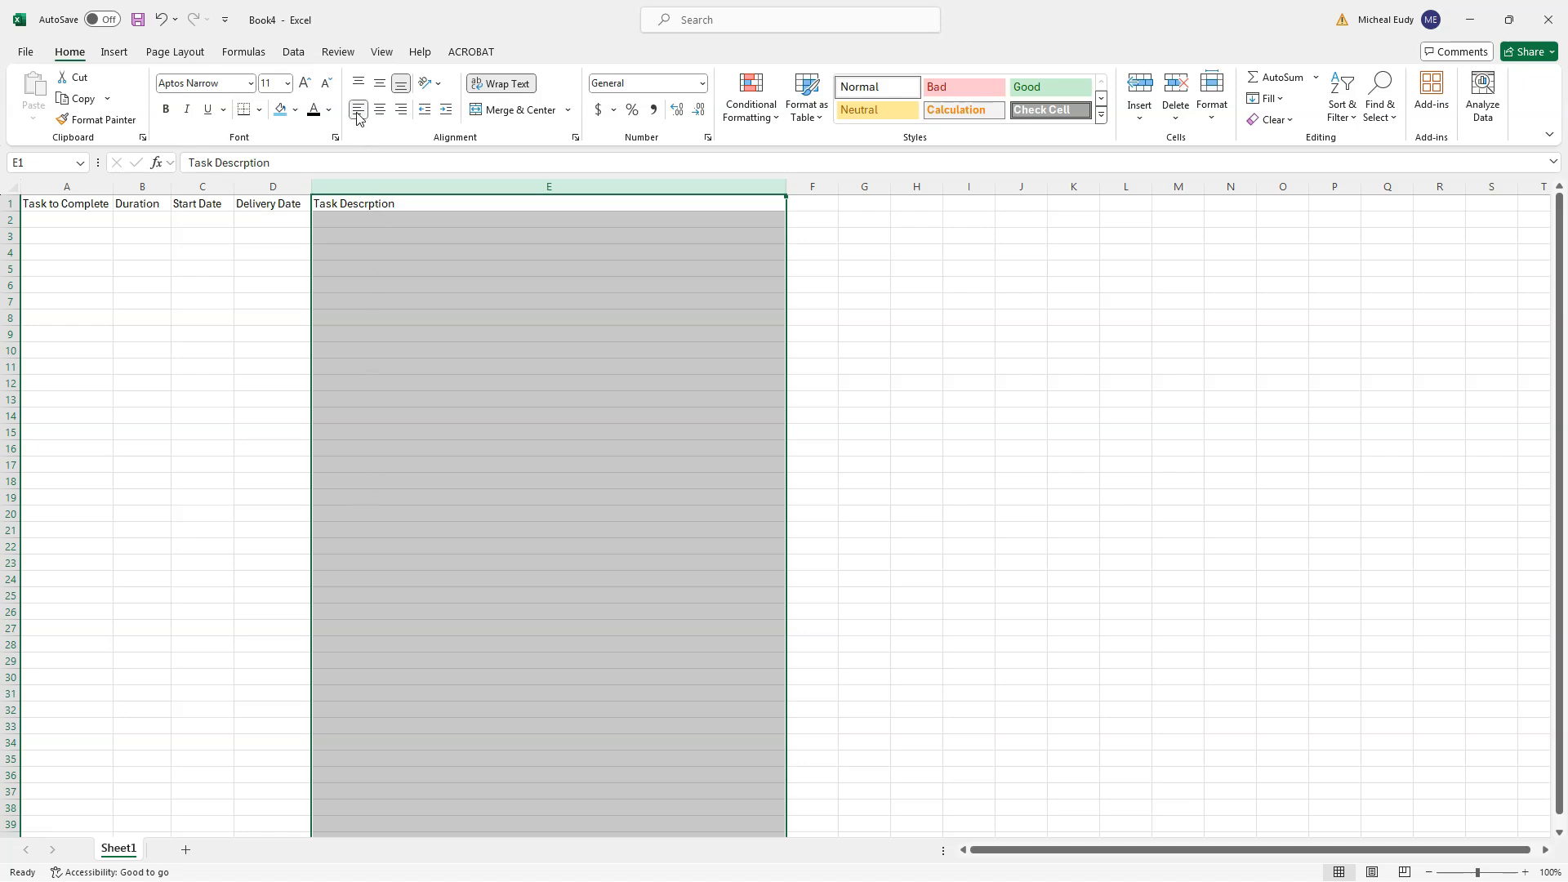
click(358, 83)
click(360, 118)
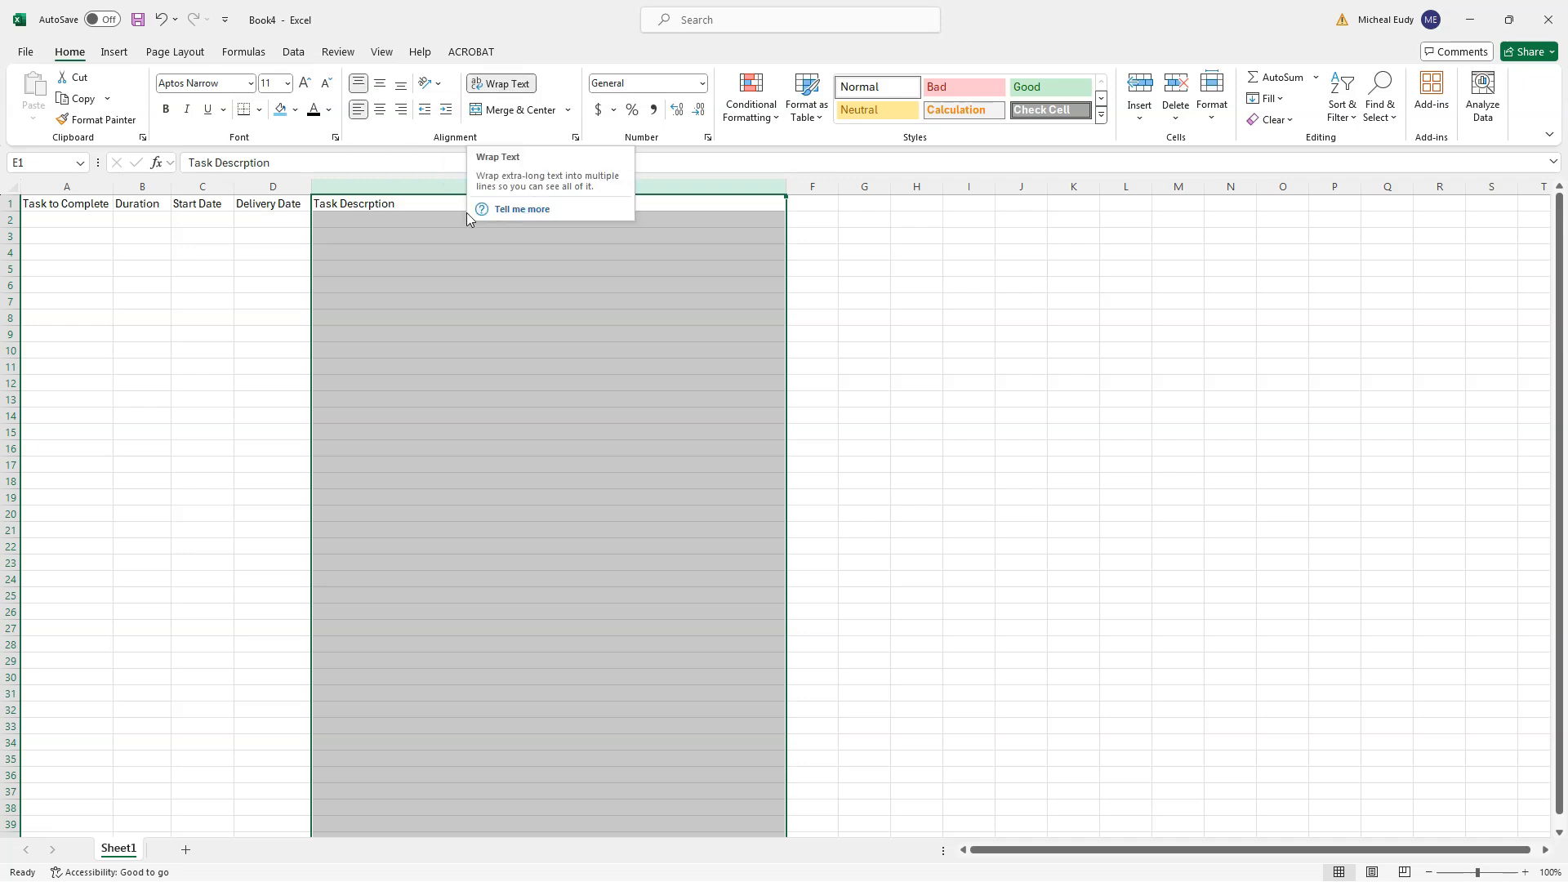
click(437, 219)
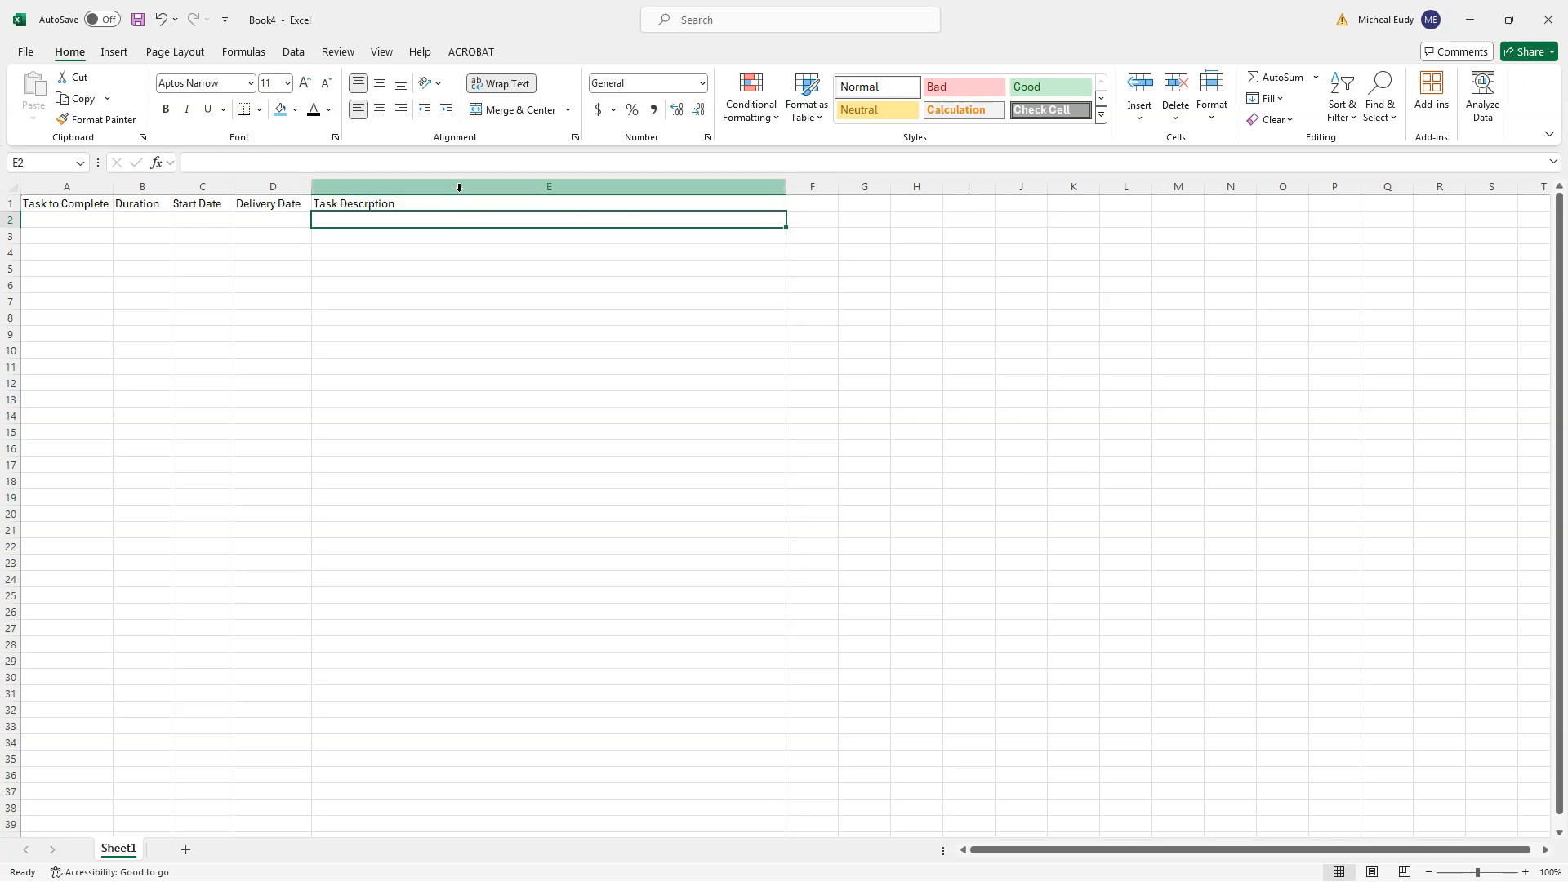
Step: Apply AutoFit Row Height to the Task Descrption column (column E)
click(459, 188)
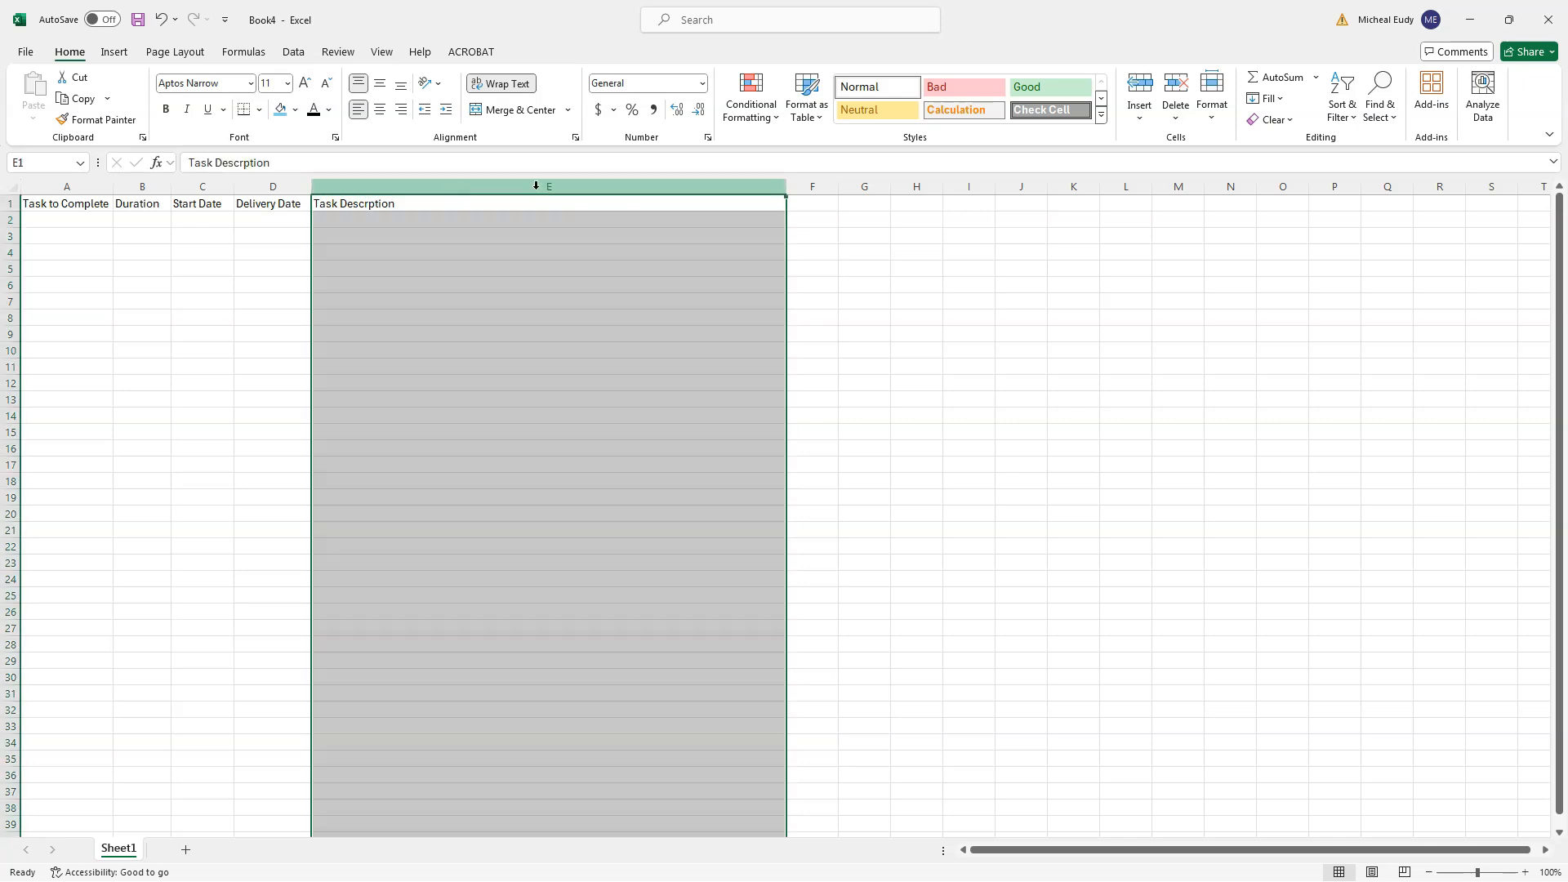
click(1215, 111)
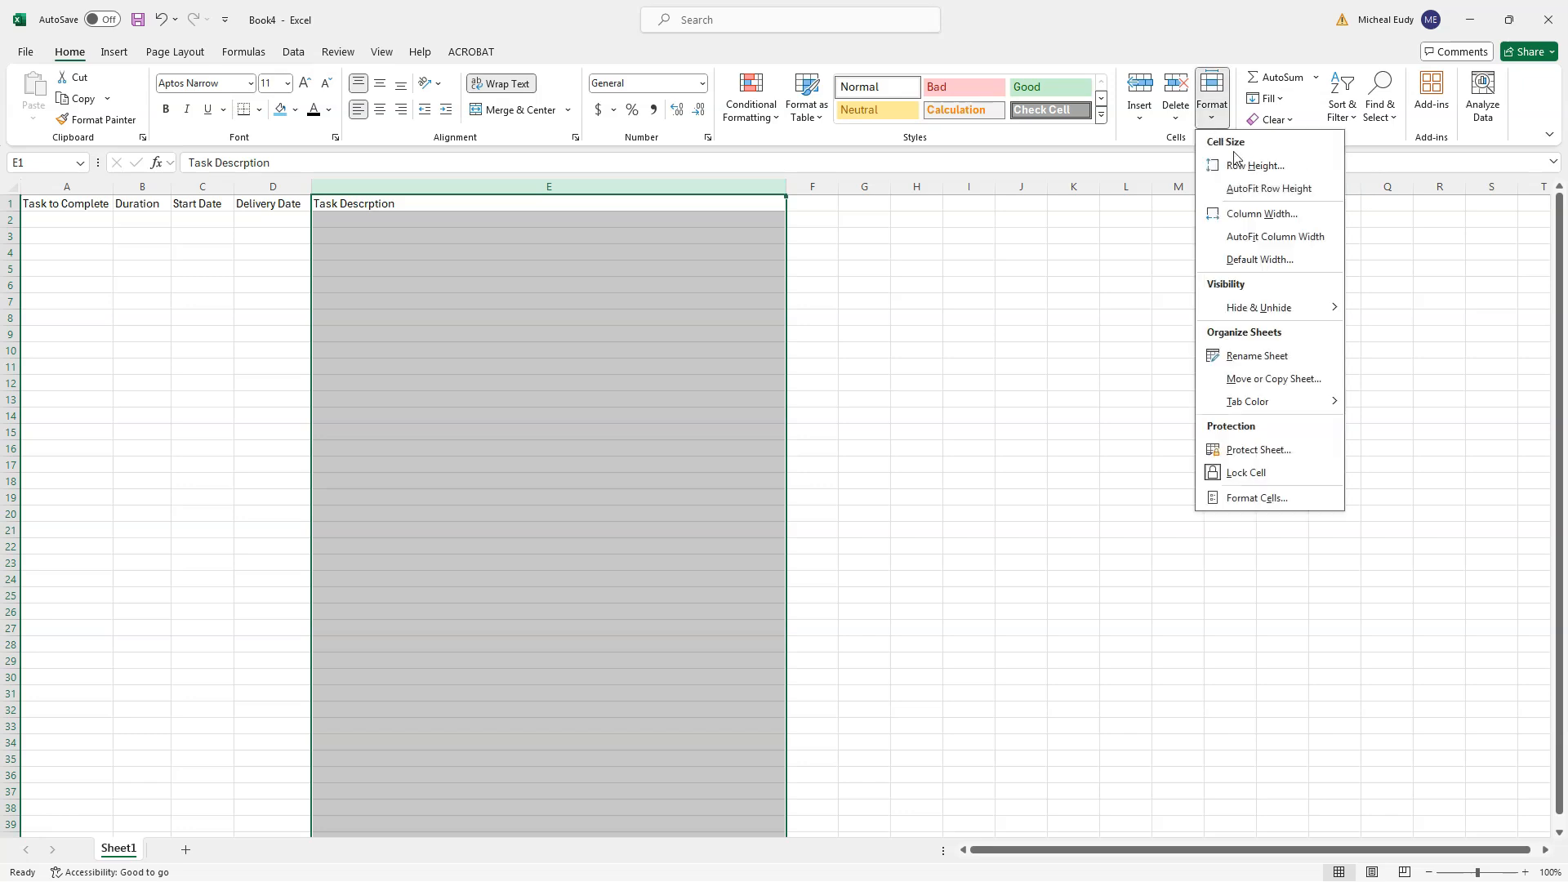
click(1267, 190)
click(403, 224)
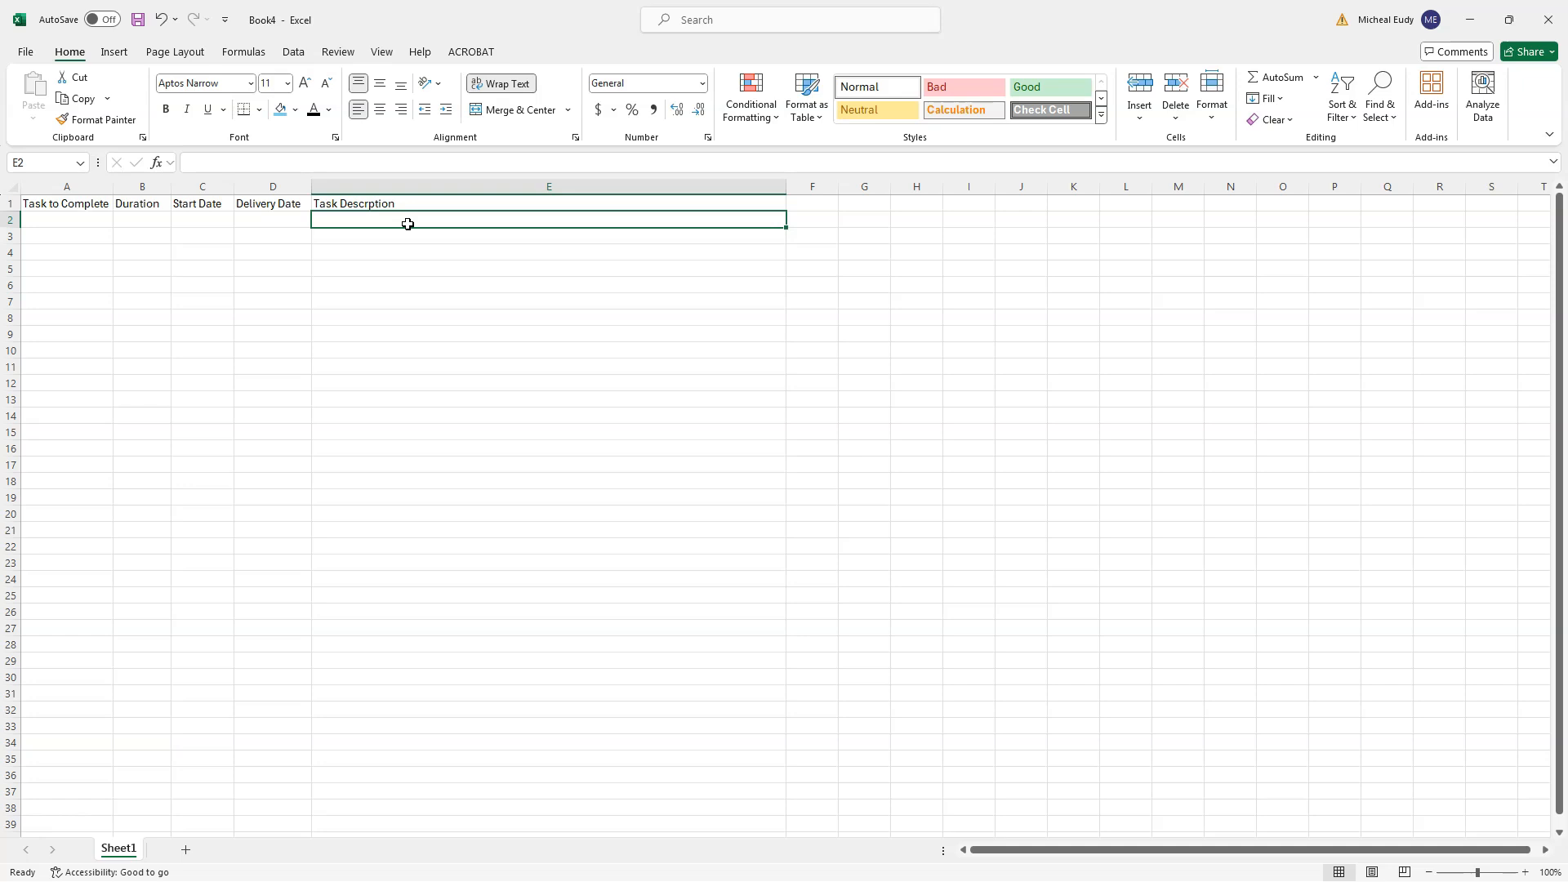
Step: Center the contents of the Duration, Start Date and Delivery Date columns (B to D) horizontally
click(272, 186)
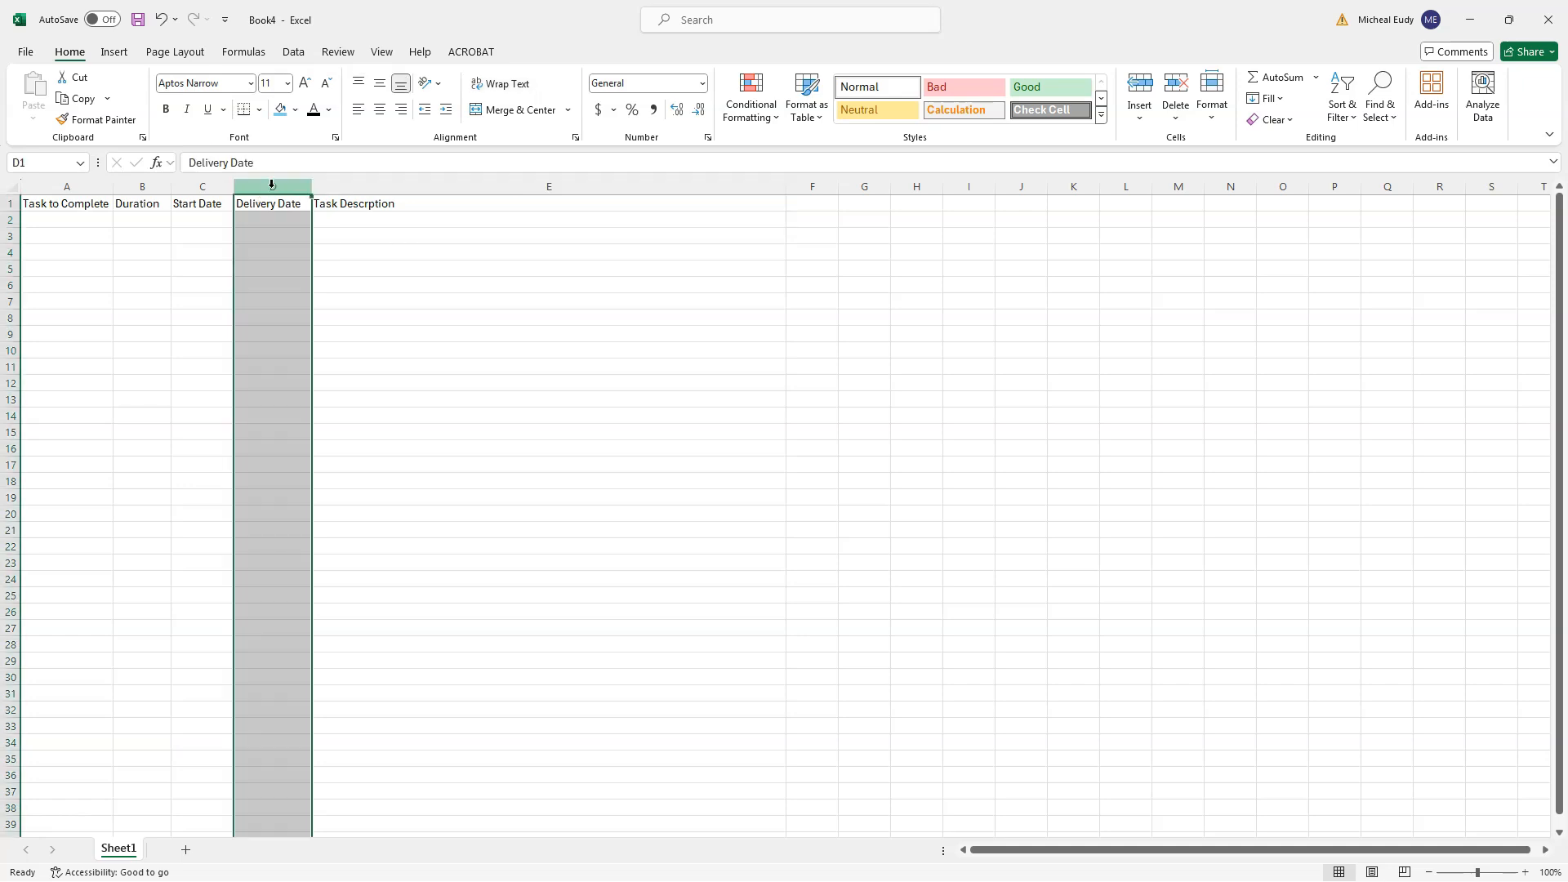
click(379, 111)
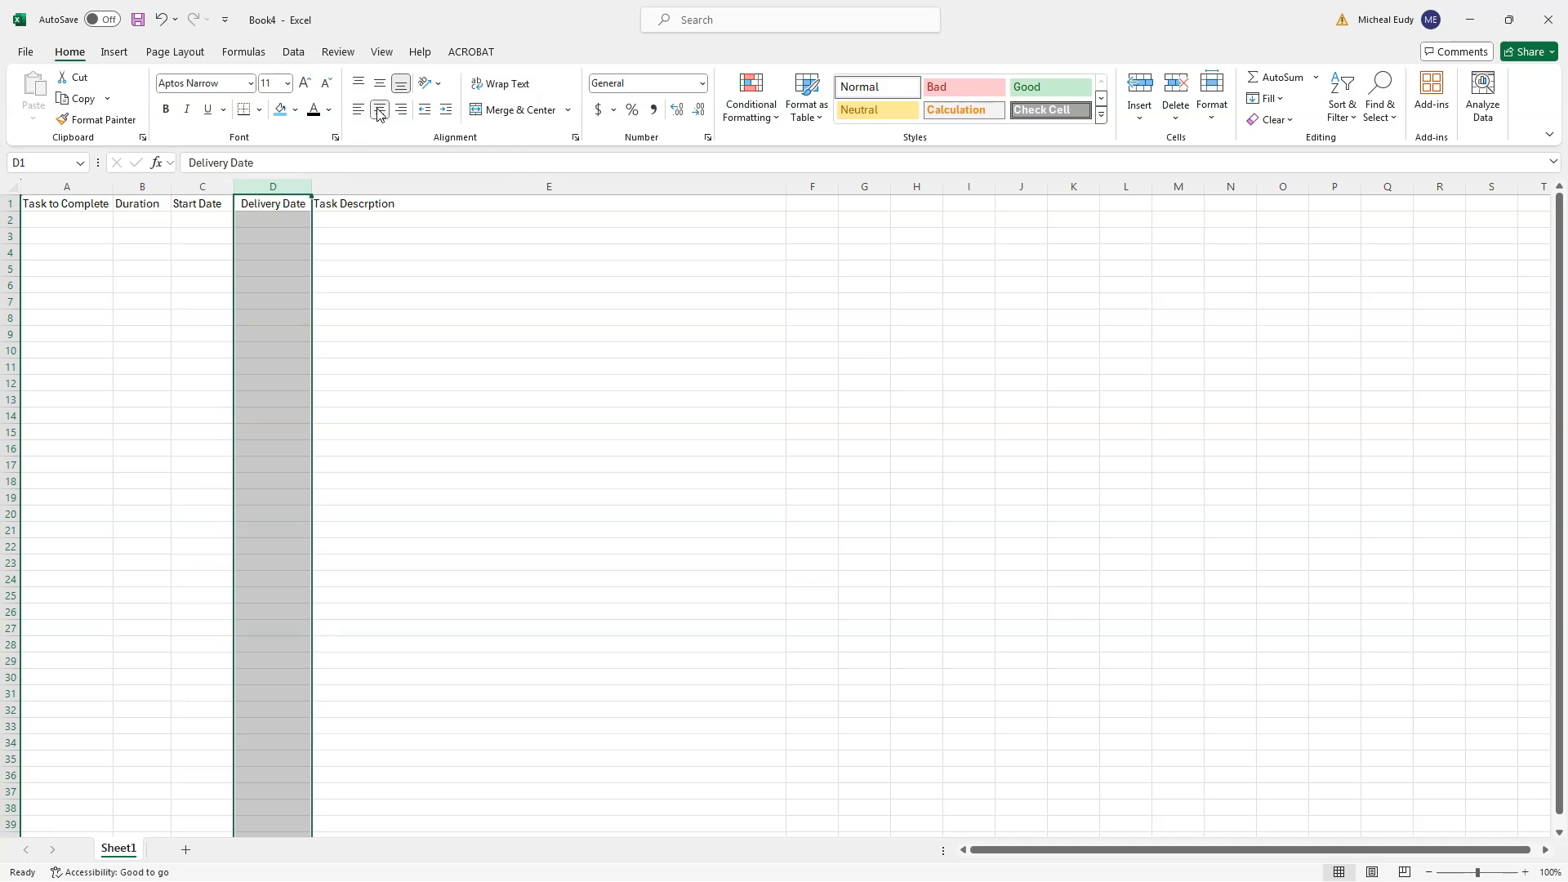
drag(143, 203, 185, 202)
click(143, 186)
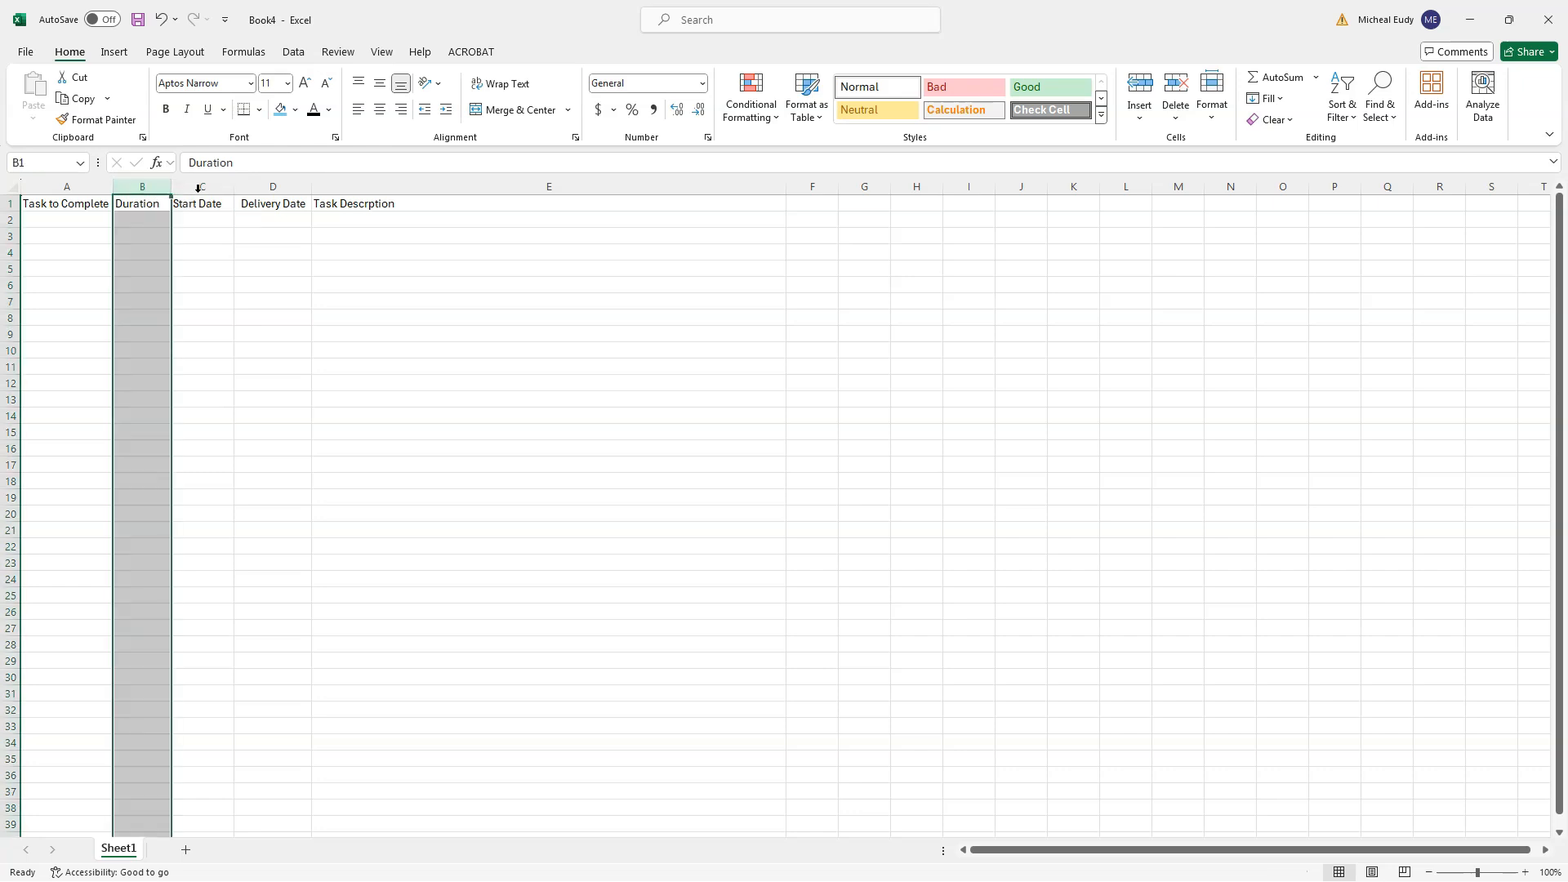
shift+click(249, 186)
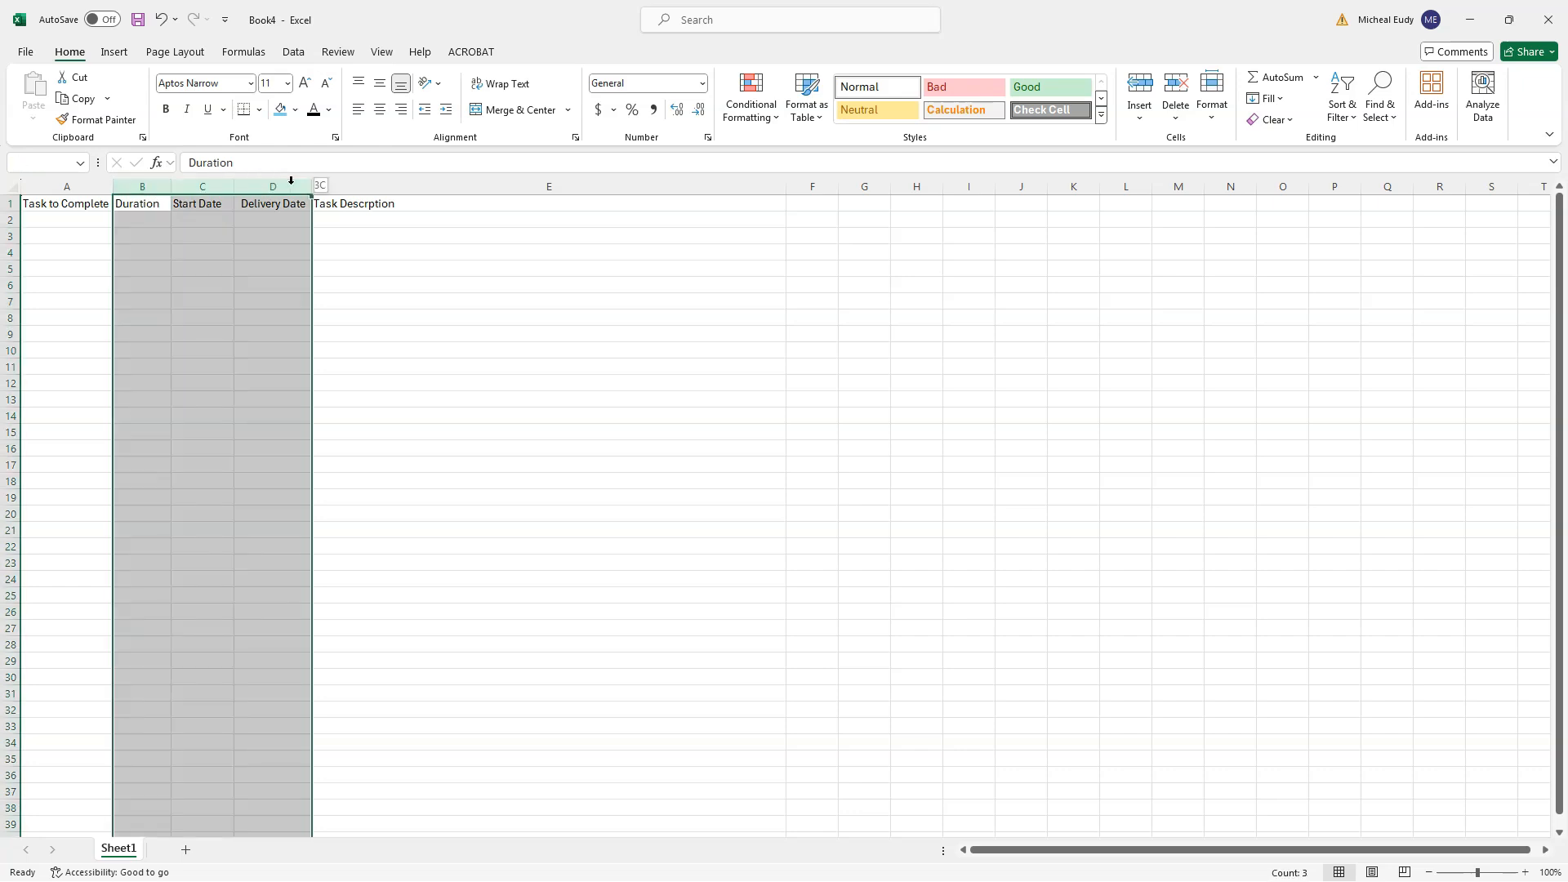
click(380, 112)
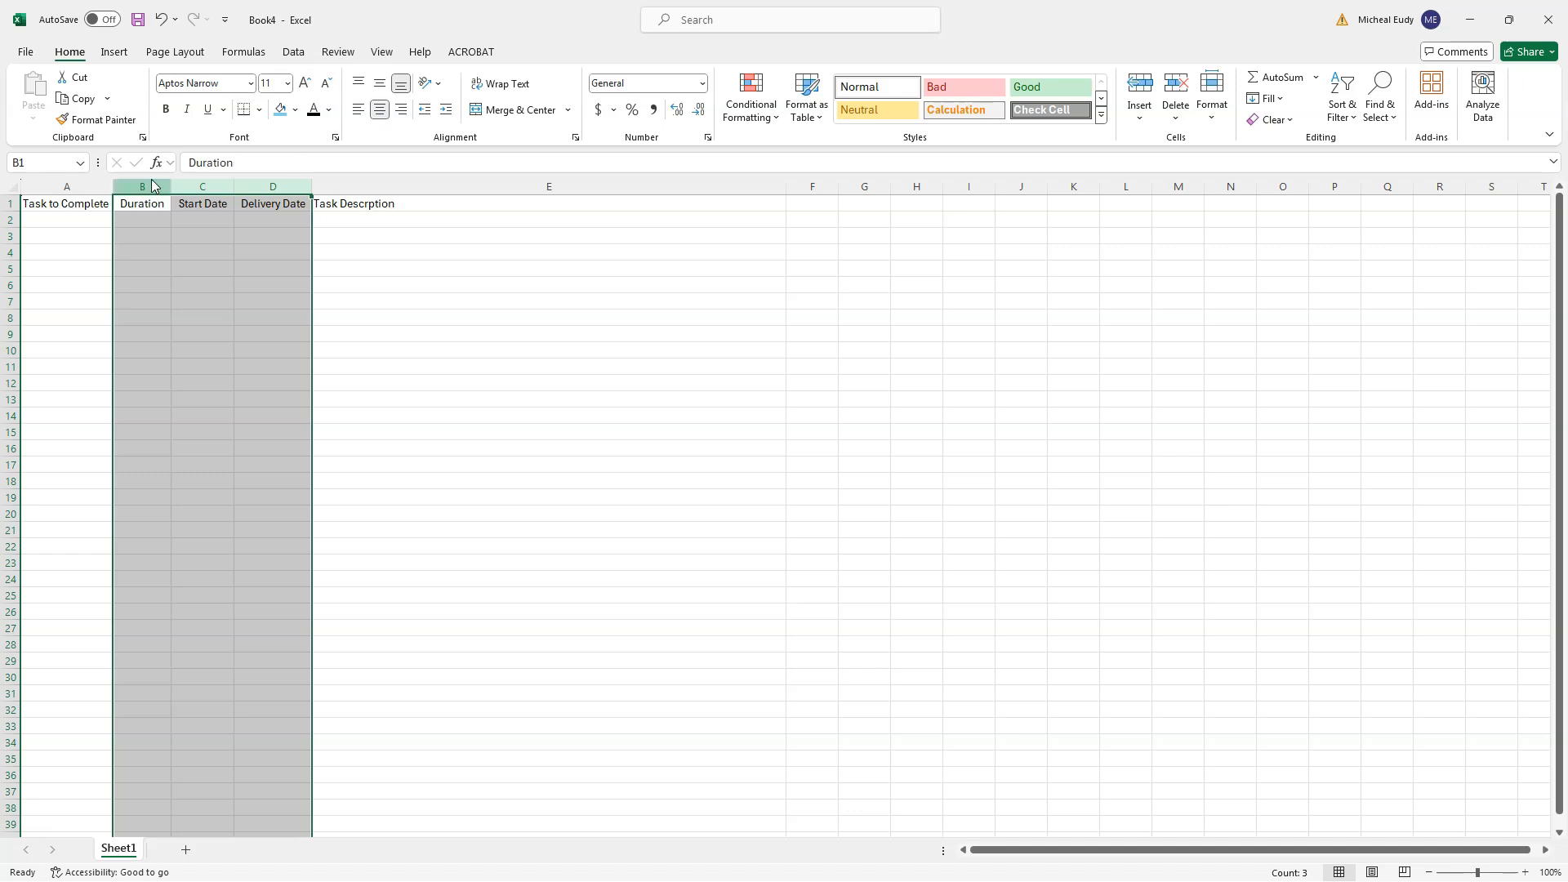
Step: Align the contents of the Task to Complete column (column A) to the left and top
click(67, 187)
click(359, 111)
click(357, 84)
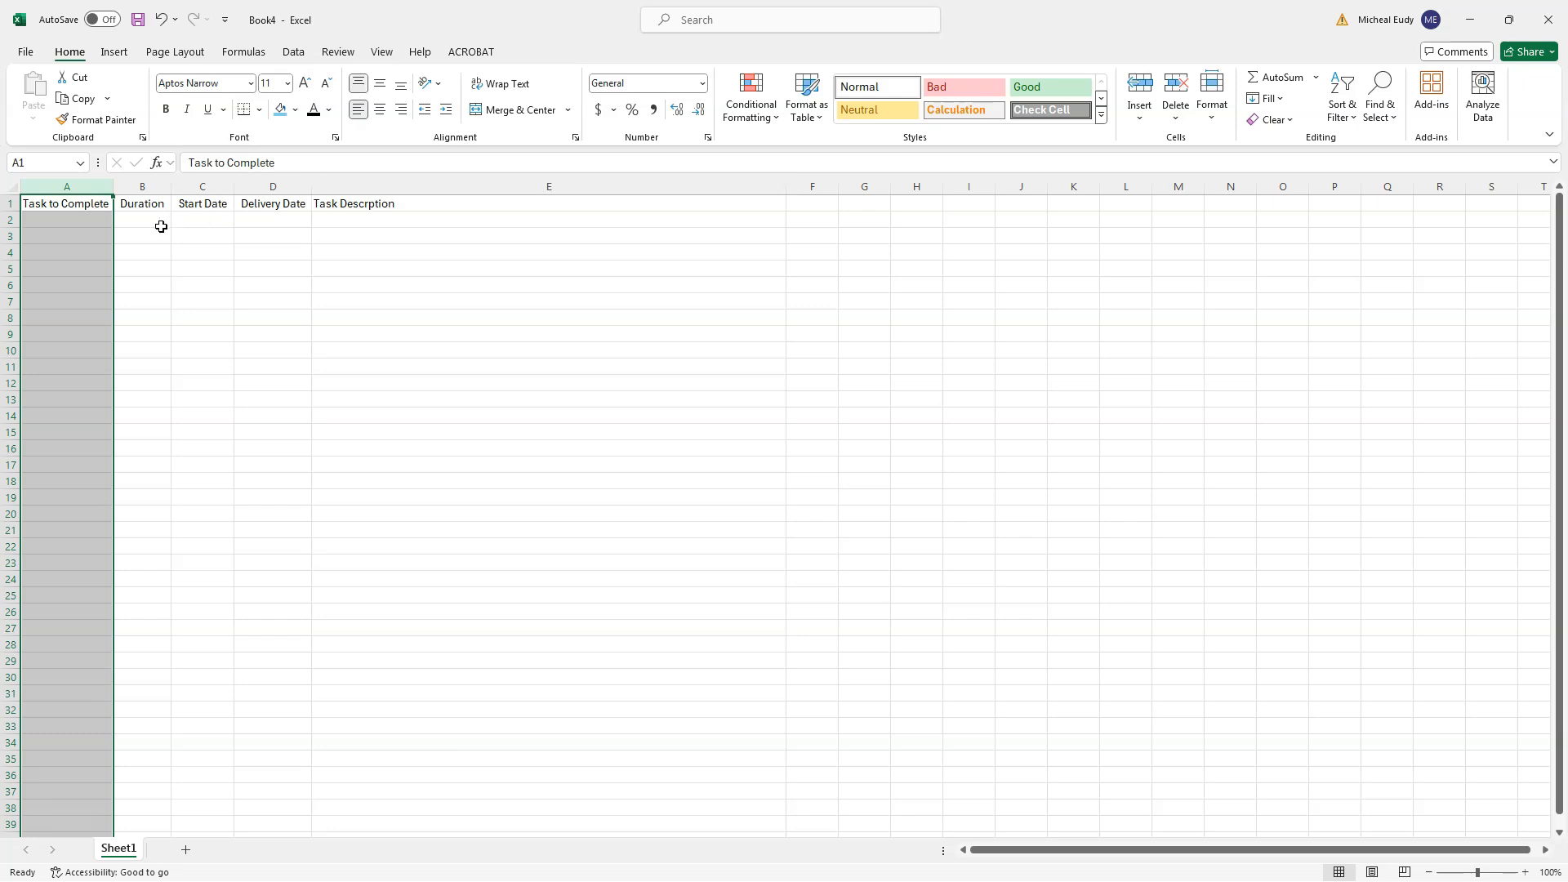
click(93, 213)
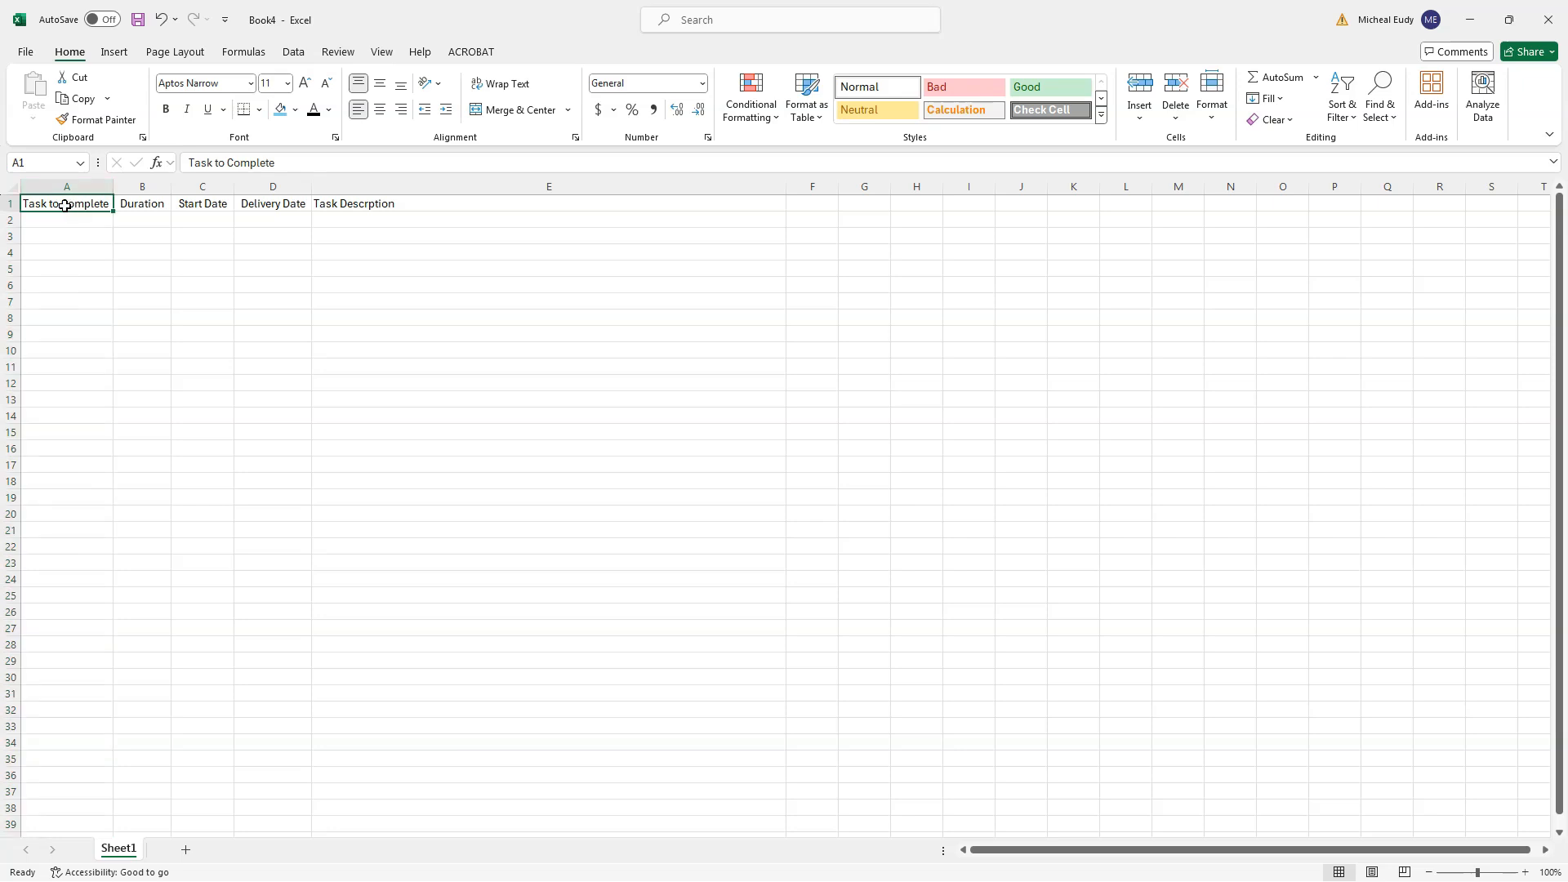
Step: Make header row 1 slightly taller and align the header cells A1 to E1 to the top
drag(10, 211, 11, 225)
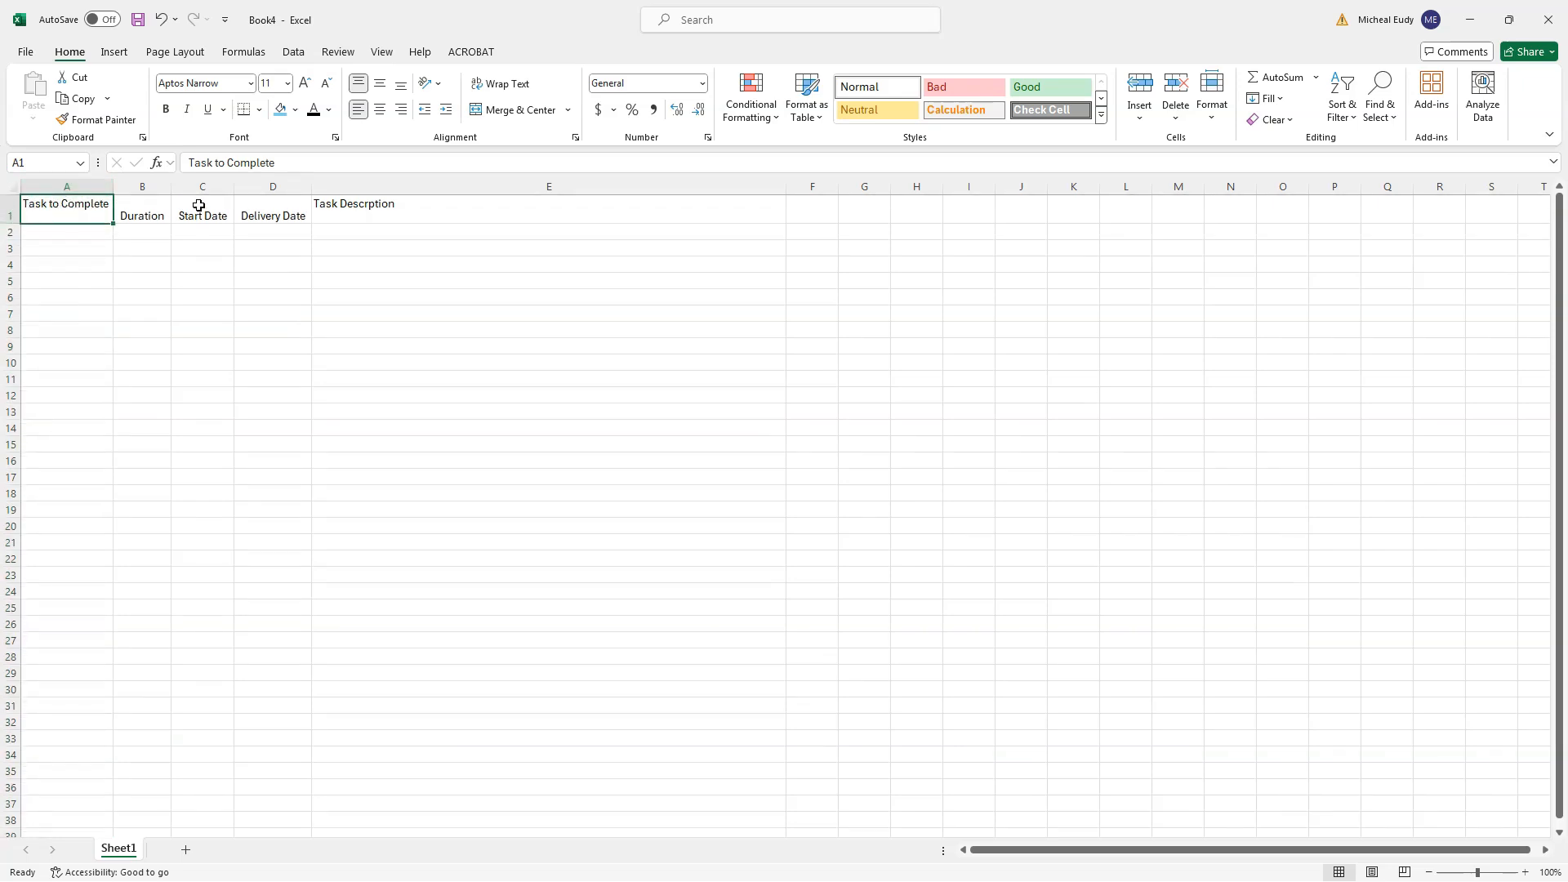
drag(370, 203, 11, 220)
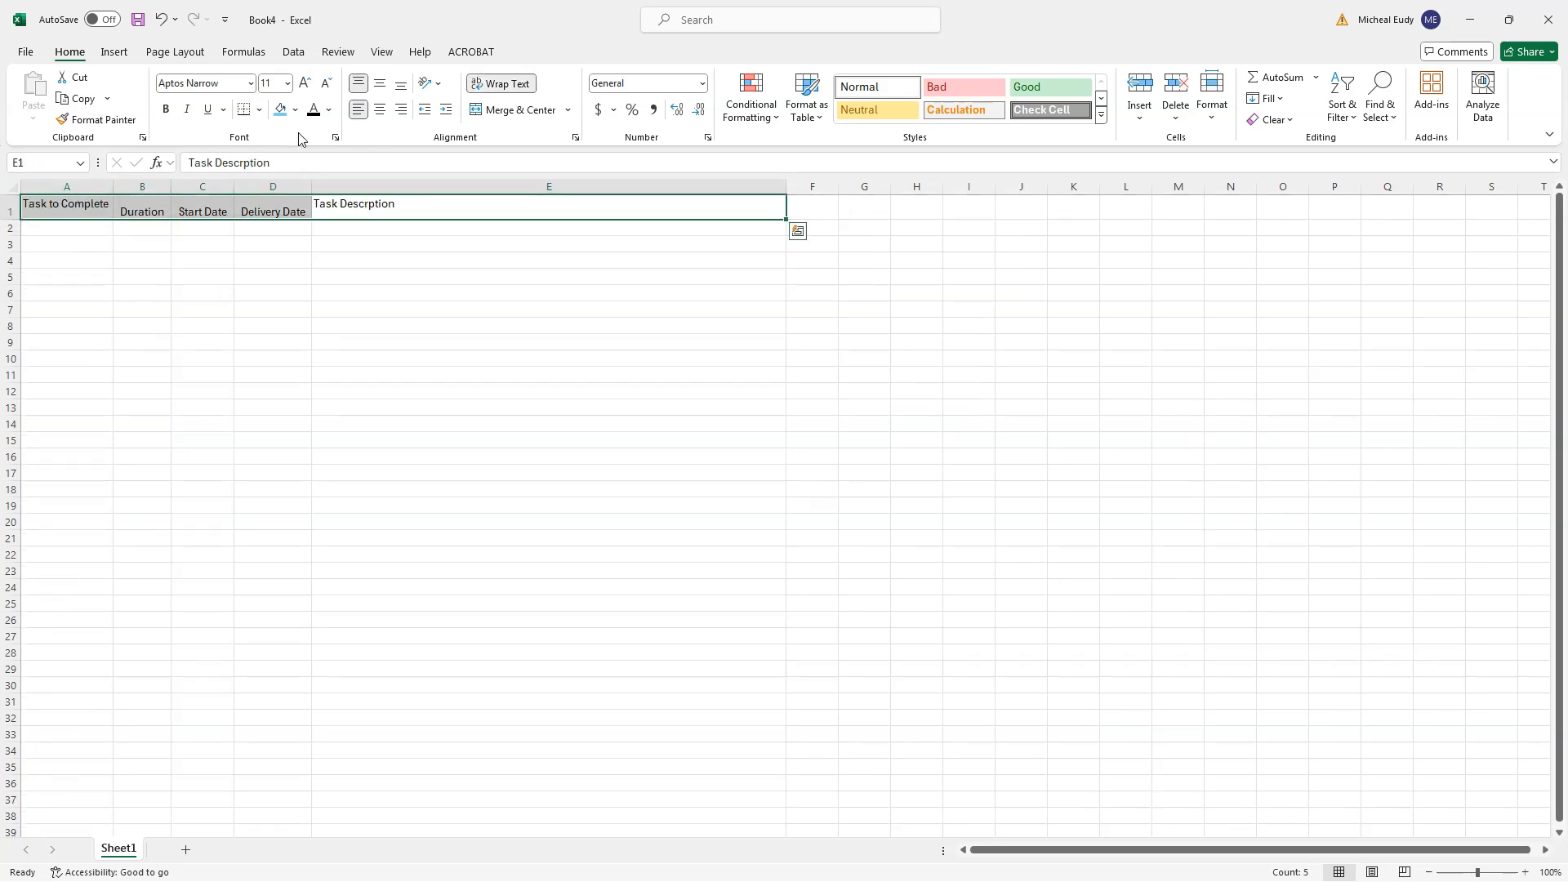
click(360, 85)
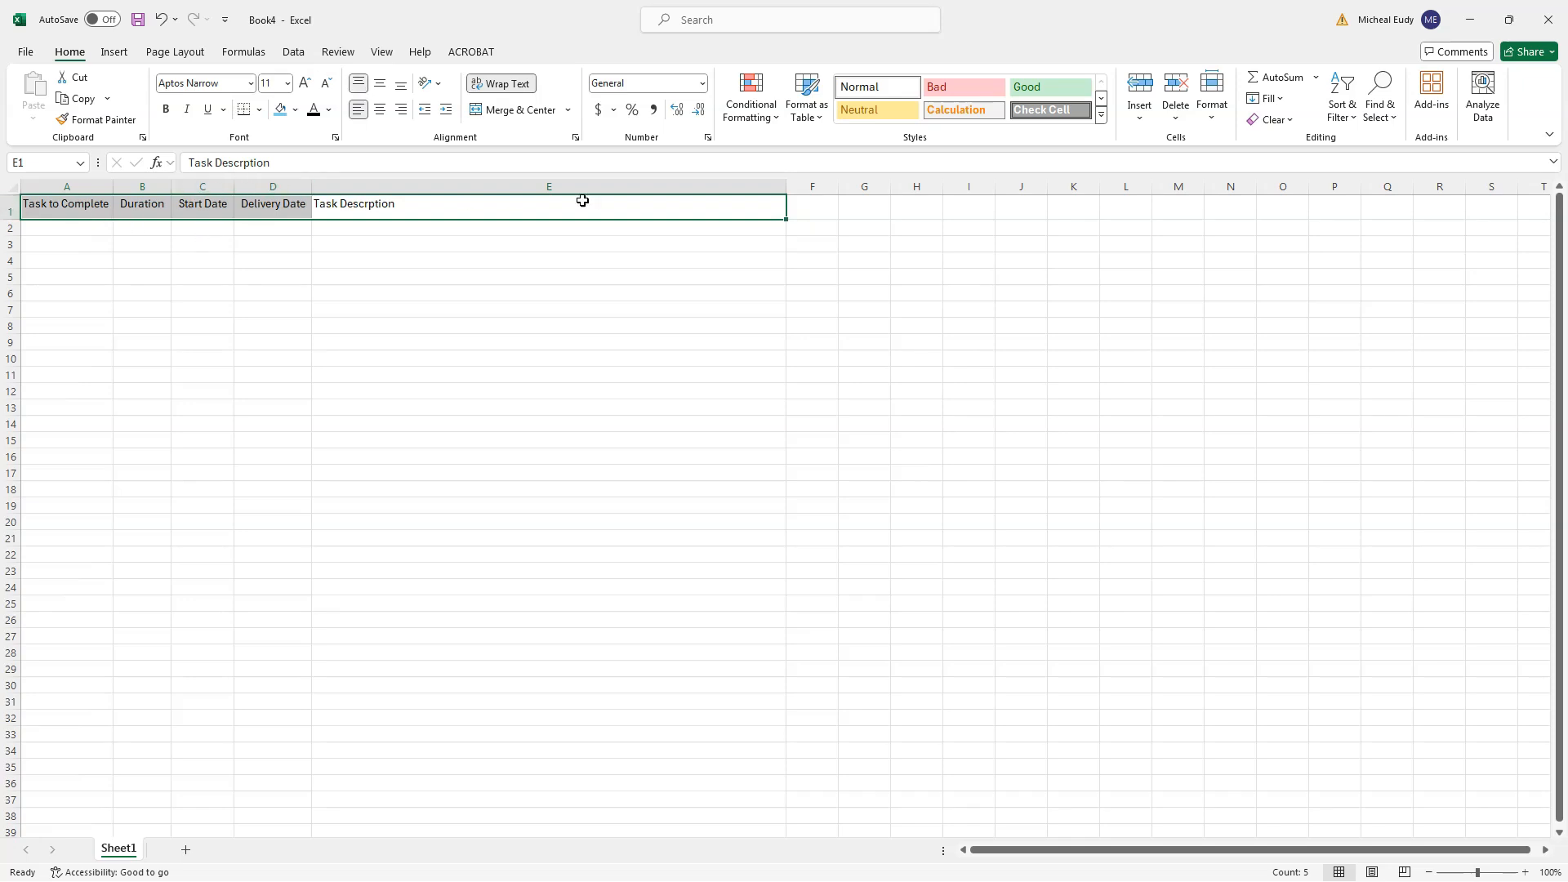
Step: Fill the header cells A1 to E1 with a light gray theme color
click(295, 109)
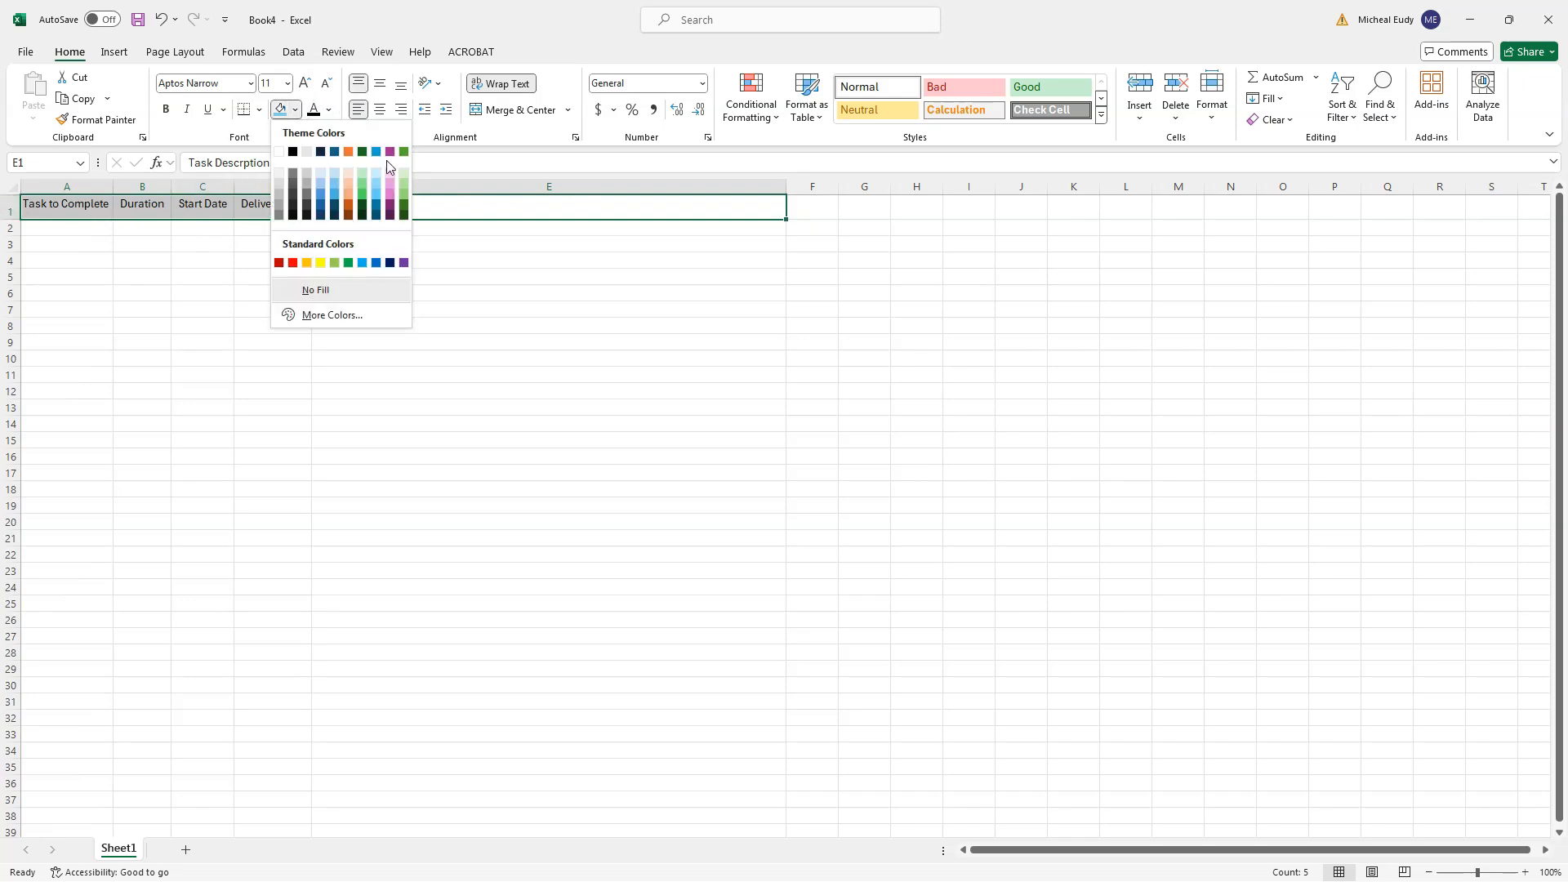
click(307, 180)
click(351, 308)
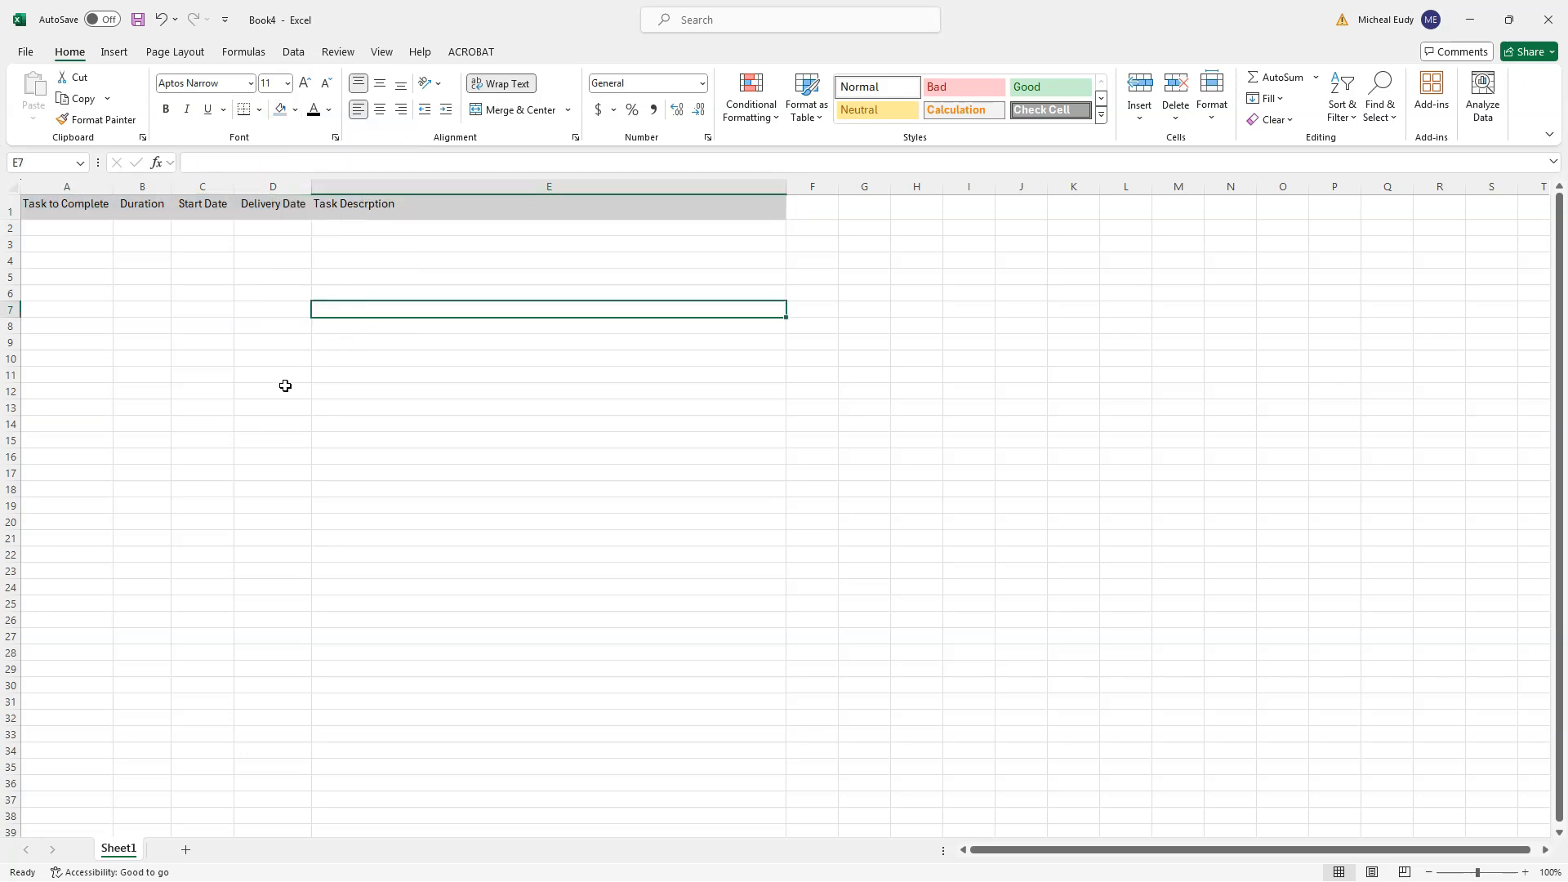
Step: Enter "Task 1" in cell A2 and fill the series down to "Task 10" in cell A11
click(55, 224)
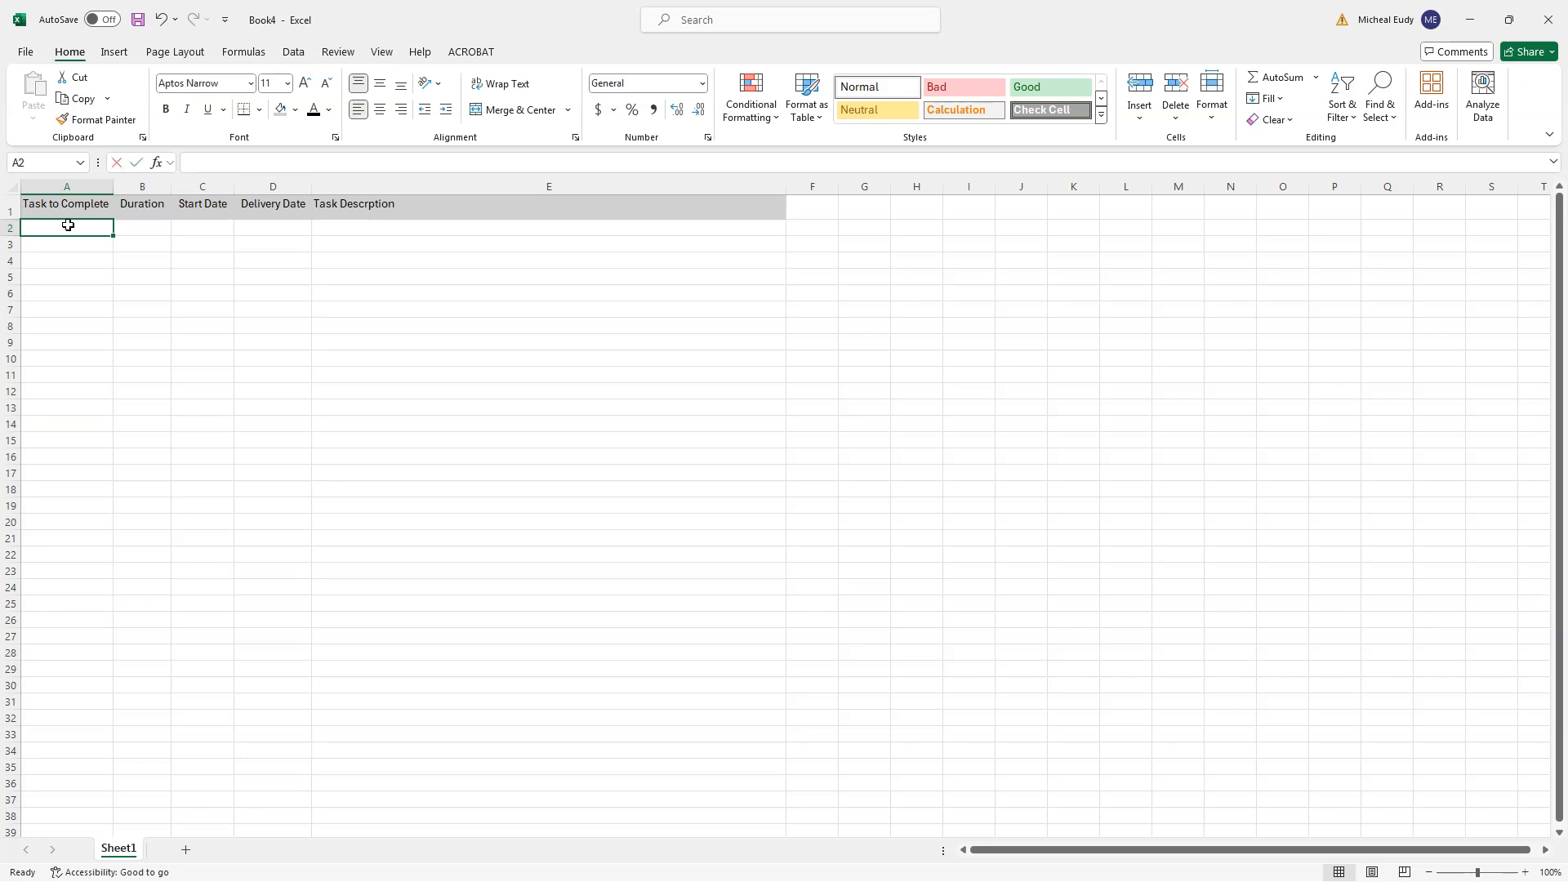
text(Task 1)
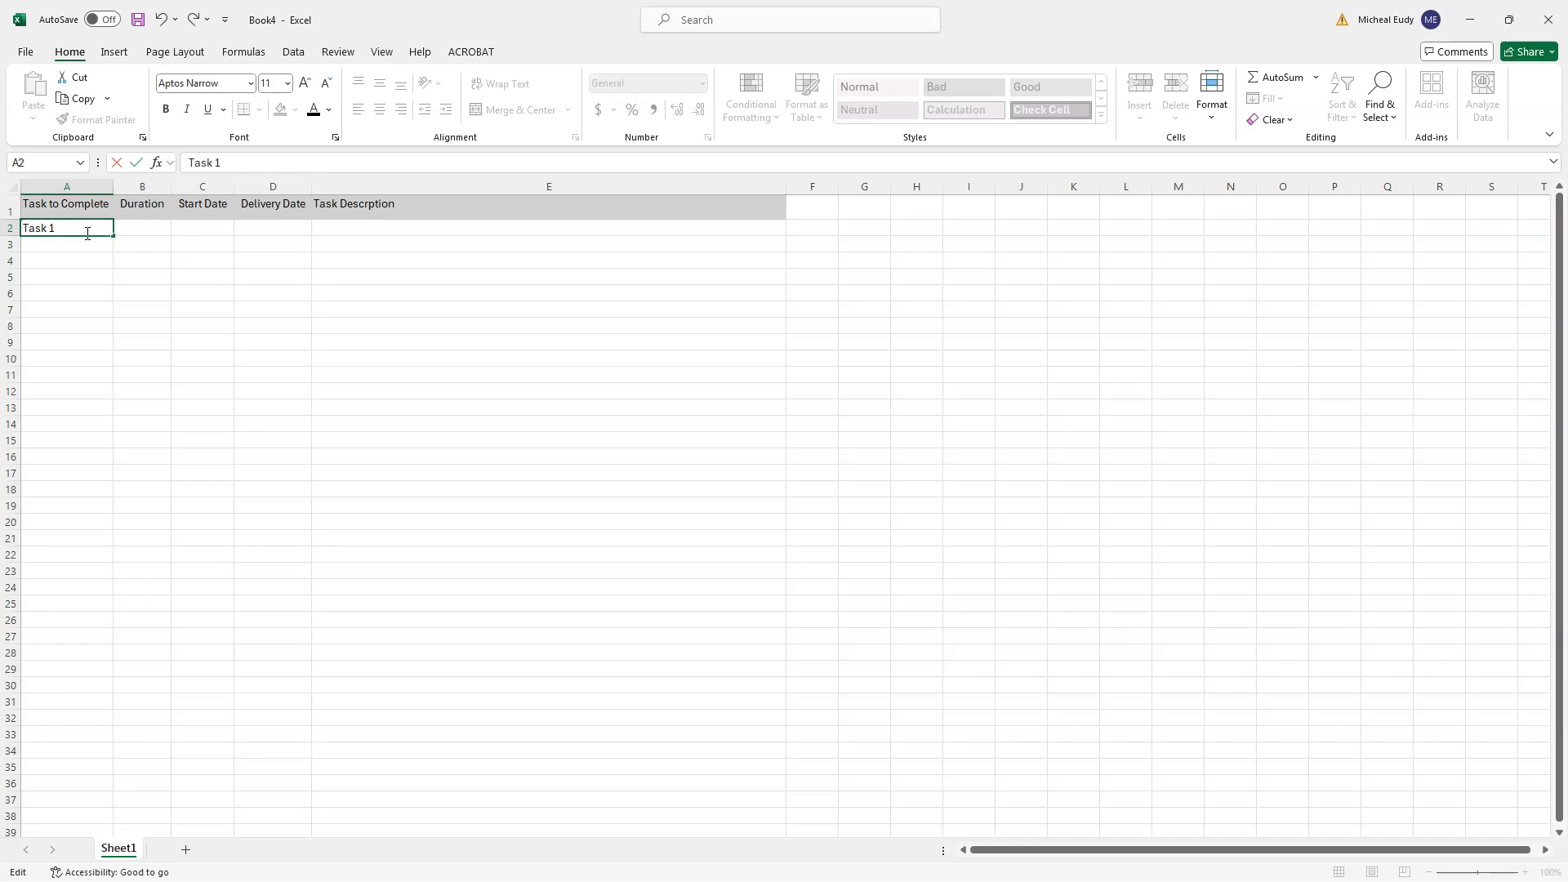
click(13, 227)
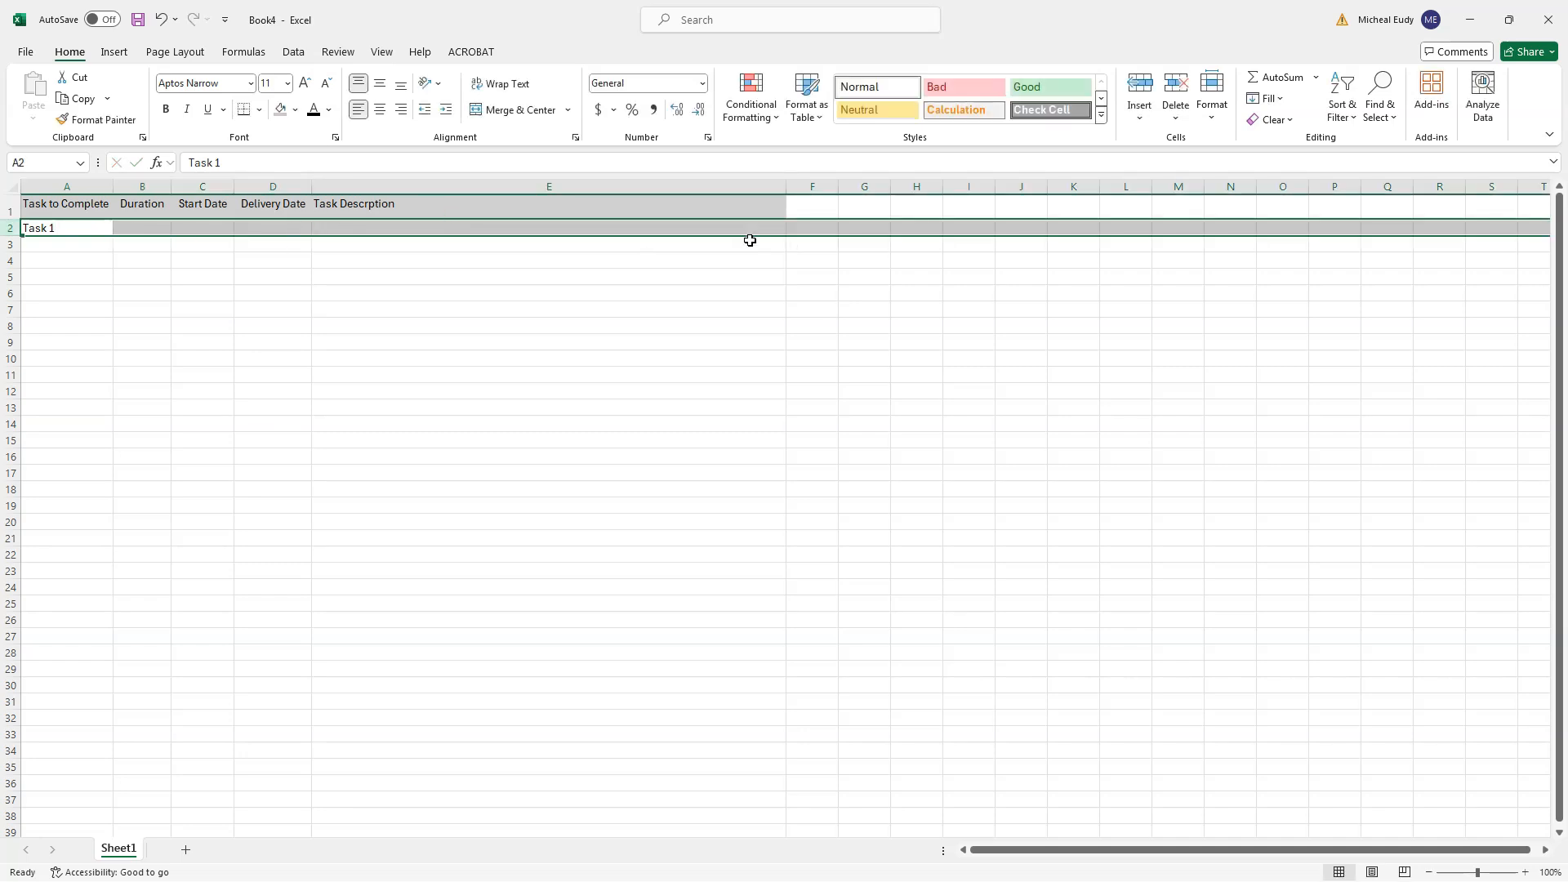
click(73, 232)
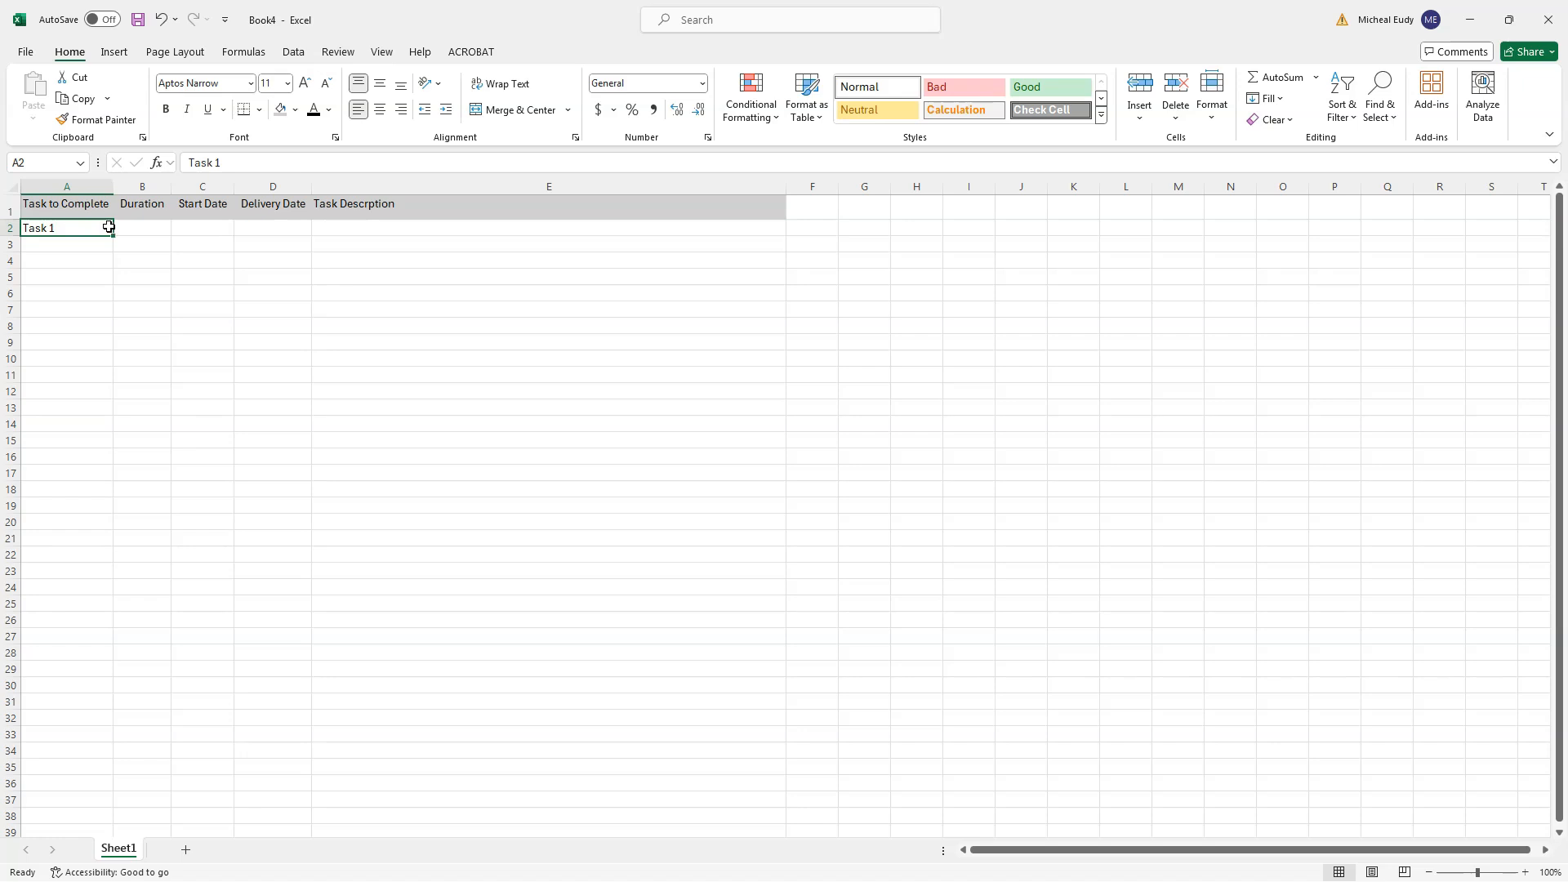
drag(112, 235, 113, 387)
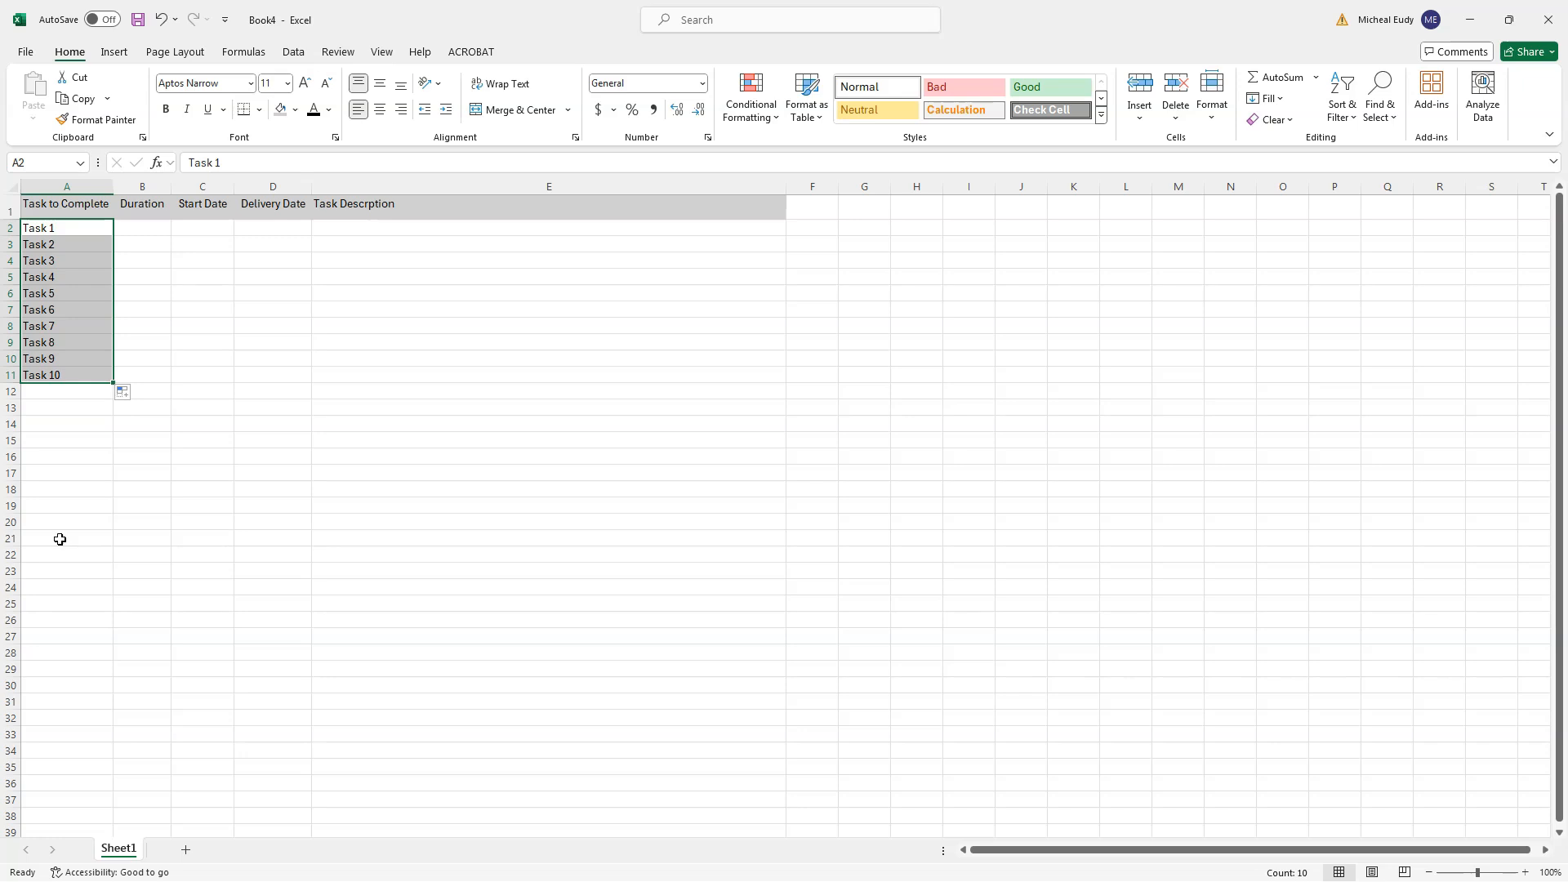
click(57, 230)
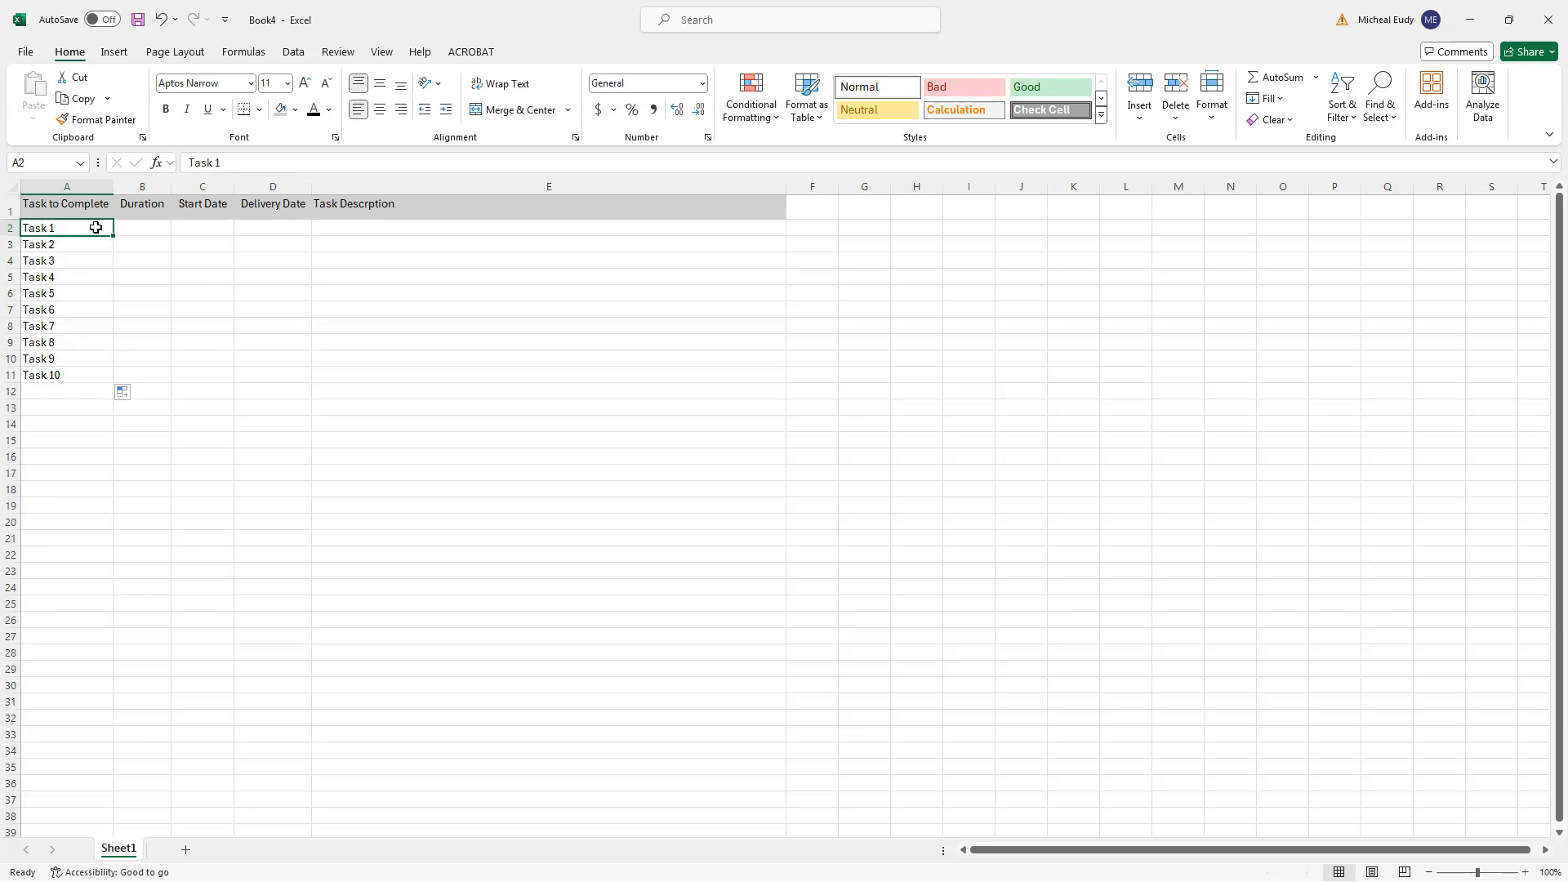
Step: Consult the finished Gantt chart workbook and replace "Task 1" in cell A2 with its first task, "Character Concept Thumbnails"
drag(1567, 196, 1144, 130)
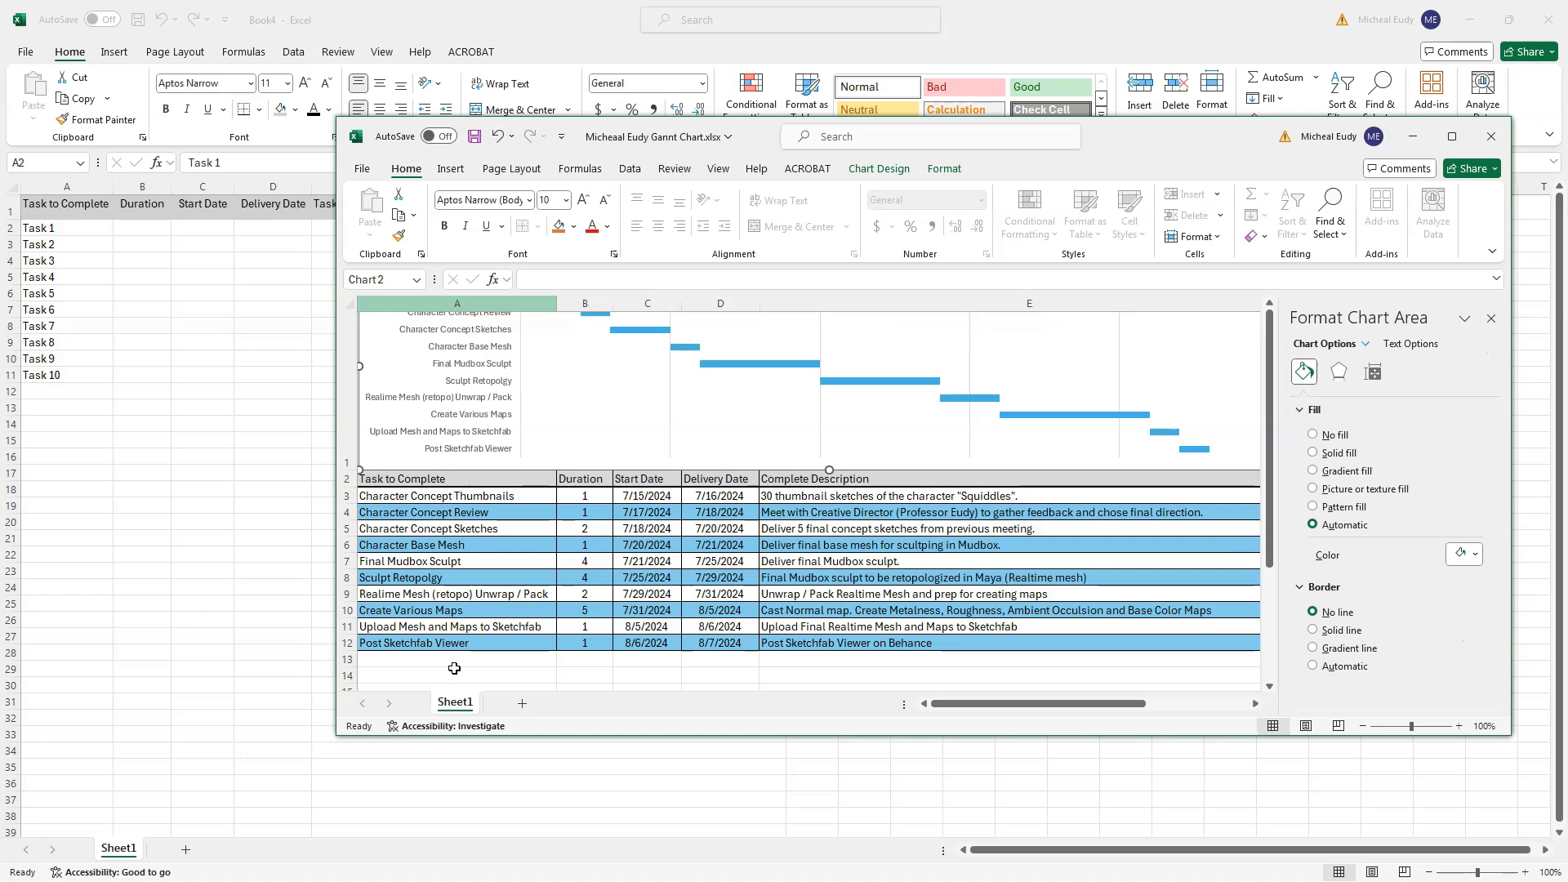
drag(1111, 137, 1567, 139)
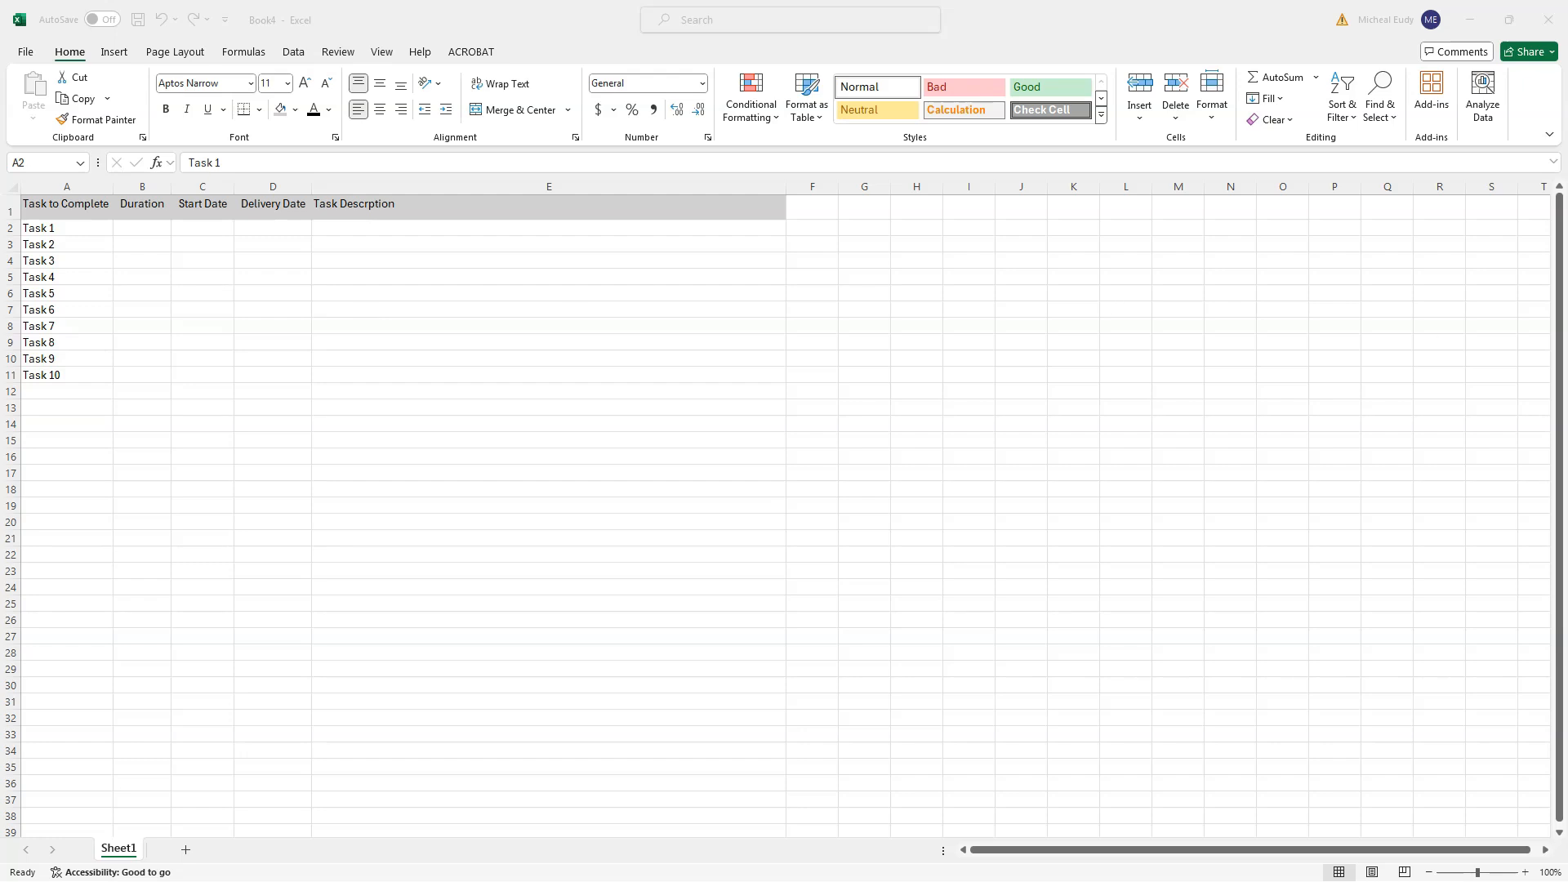
key(F2)
click(51, 232)
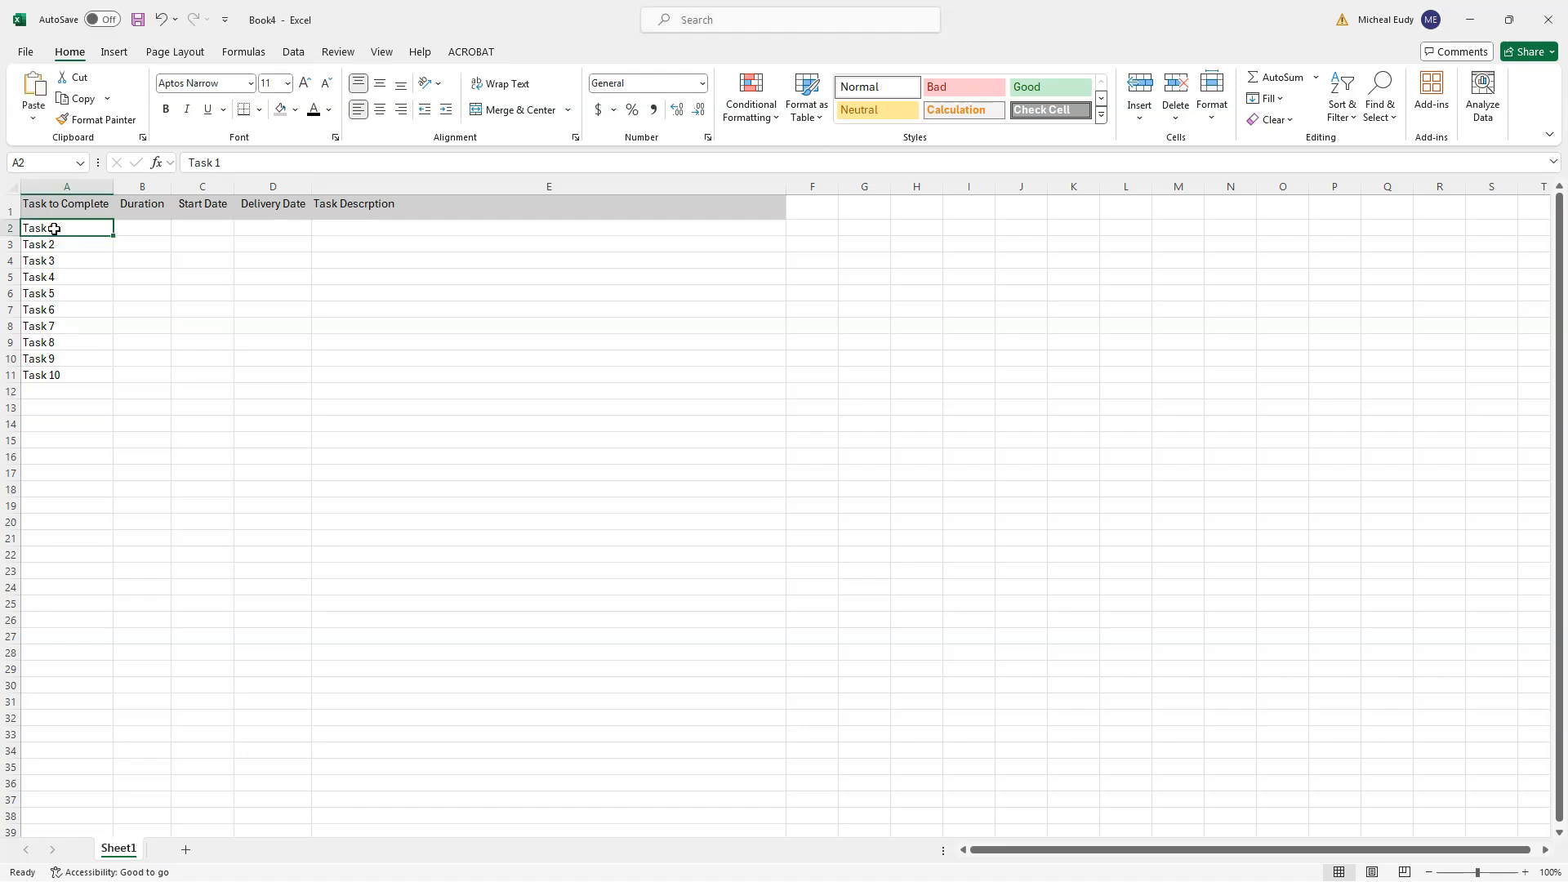
text(Character Concept Thumbnails)
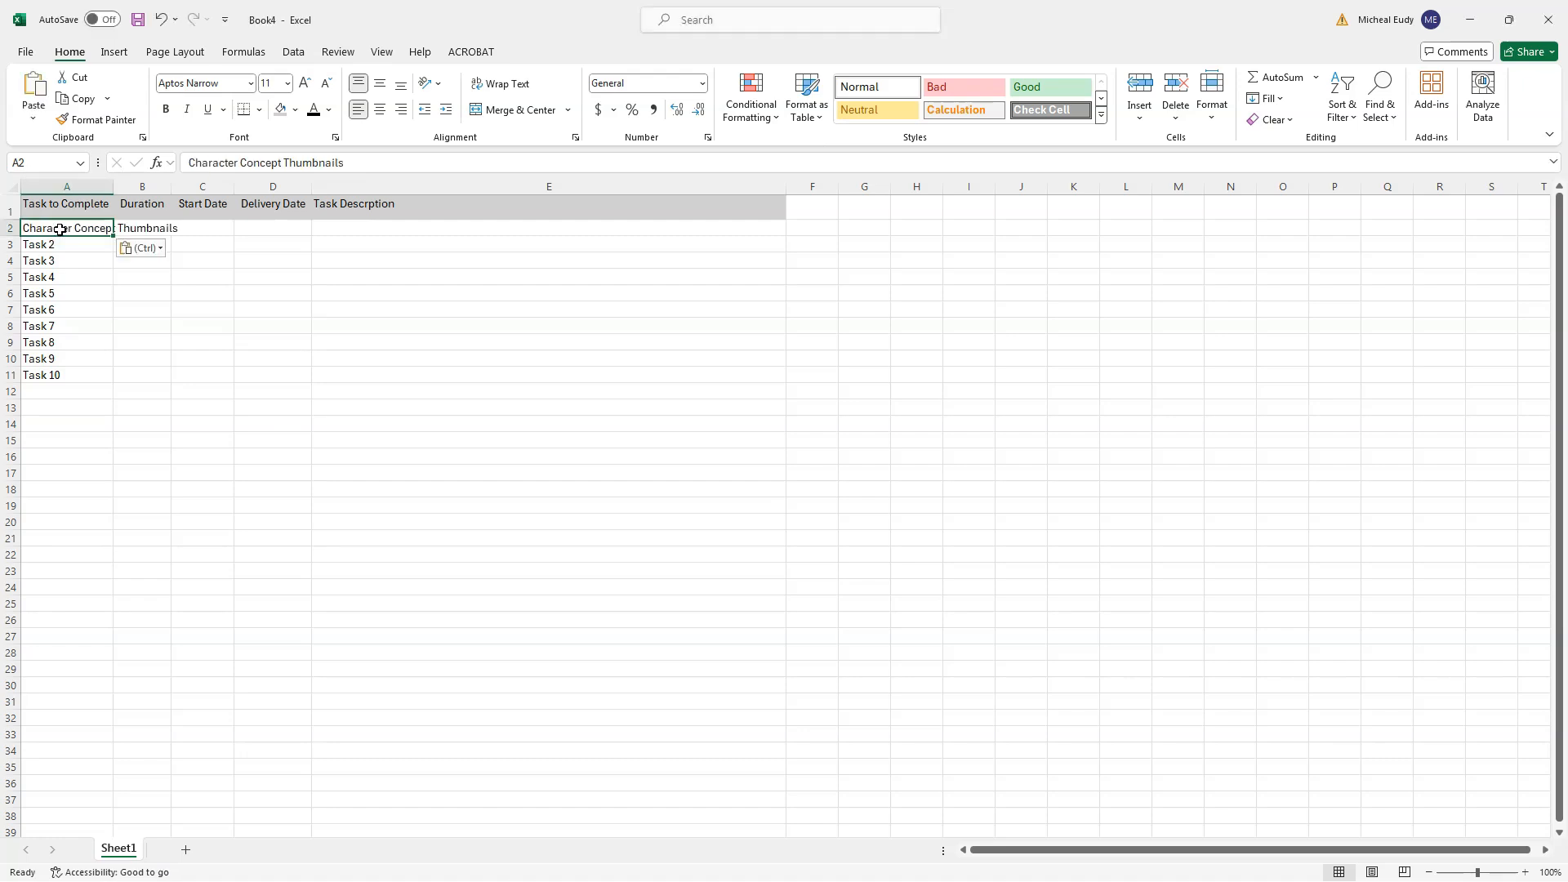
click(227, 312)
Step: Apply AutoFit Column Width to column A so the full task name fits
click(78, 231)
click(72, 187)
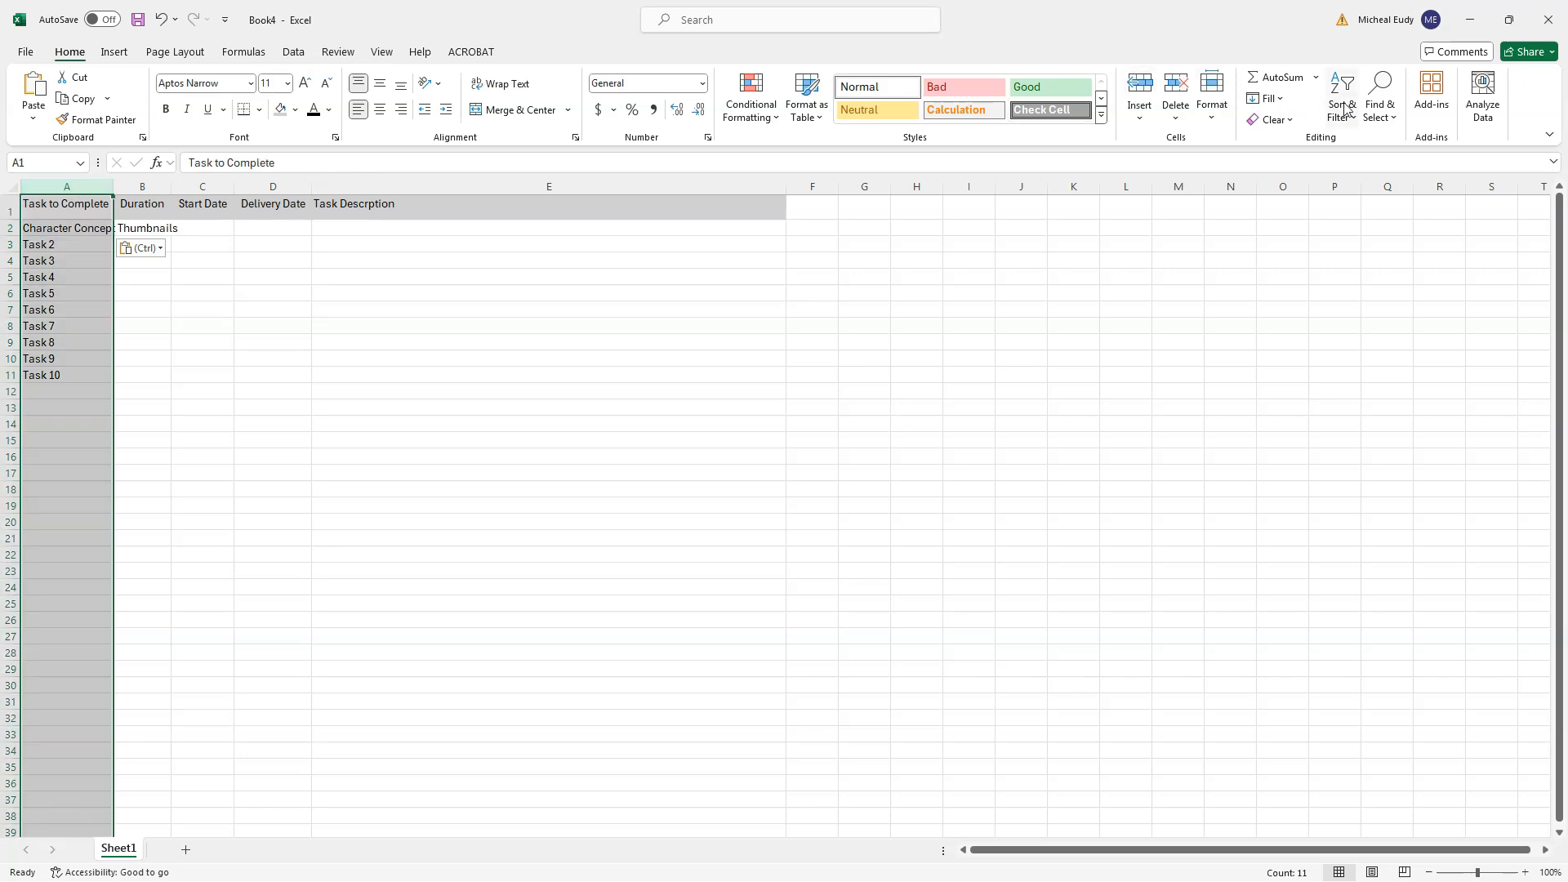
click(1211, 115)
click(1299, 237)
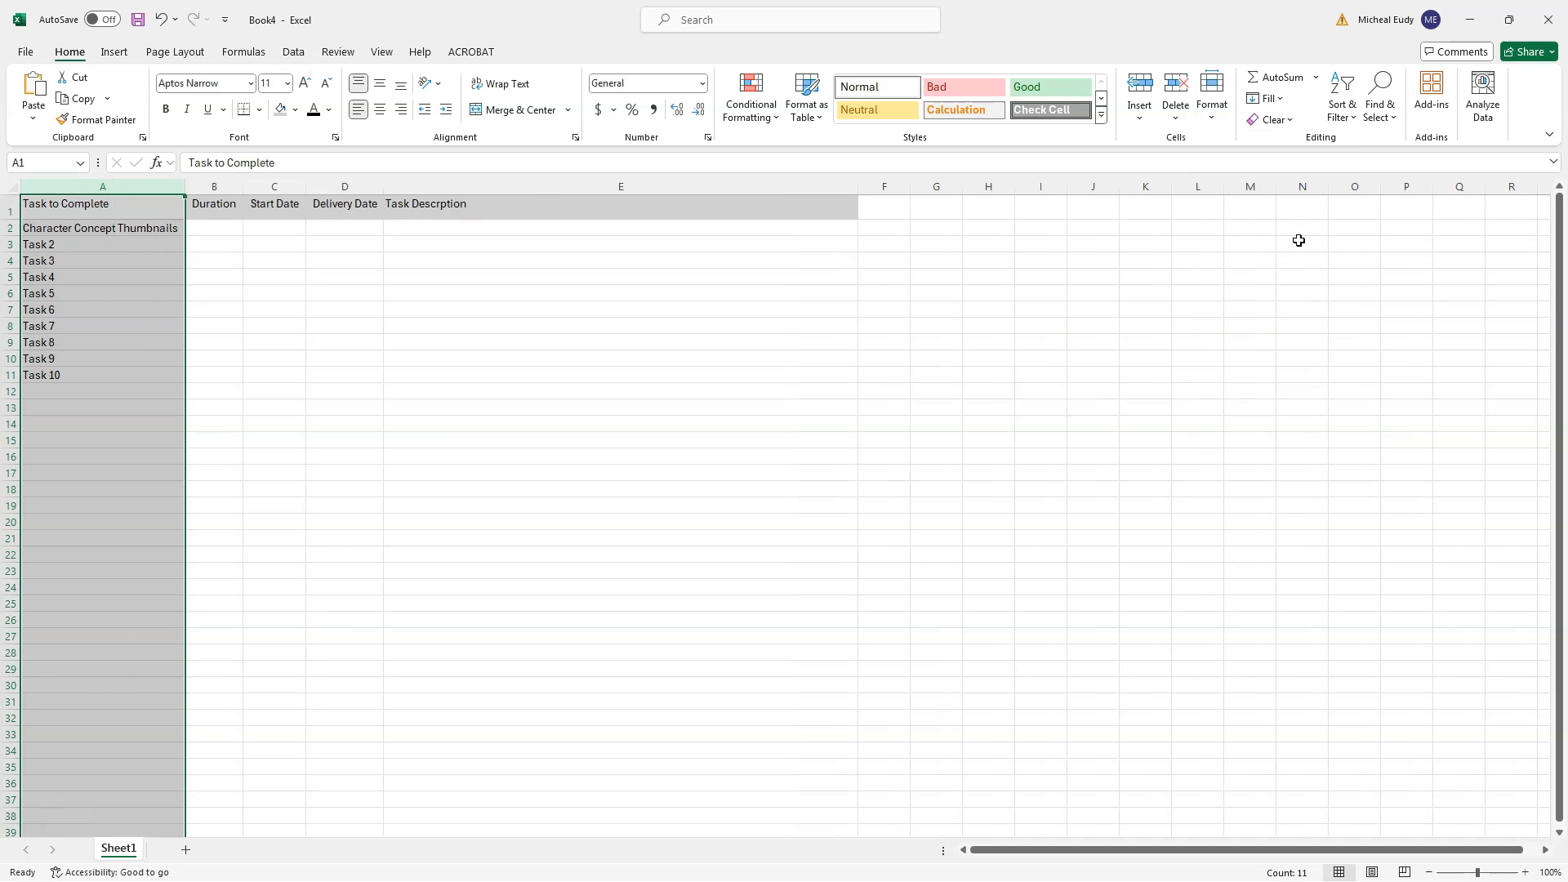
click(374, 322)
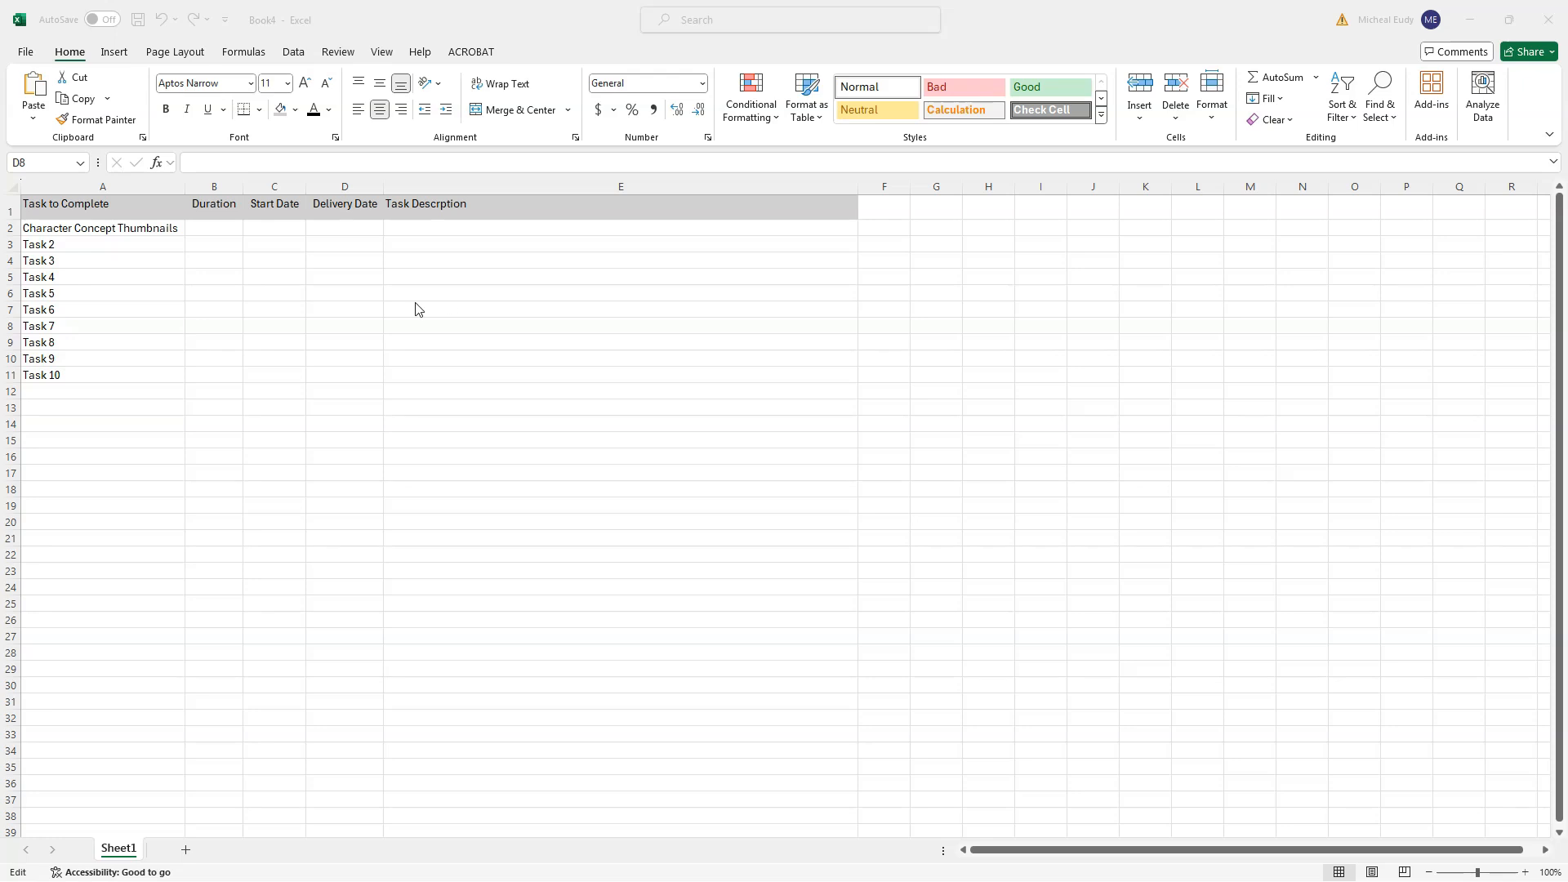
Step: Enter a duration of 1 in cell B2 and the start date 7/8 in cell C2
click(210, 229)
click(211, 228)
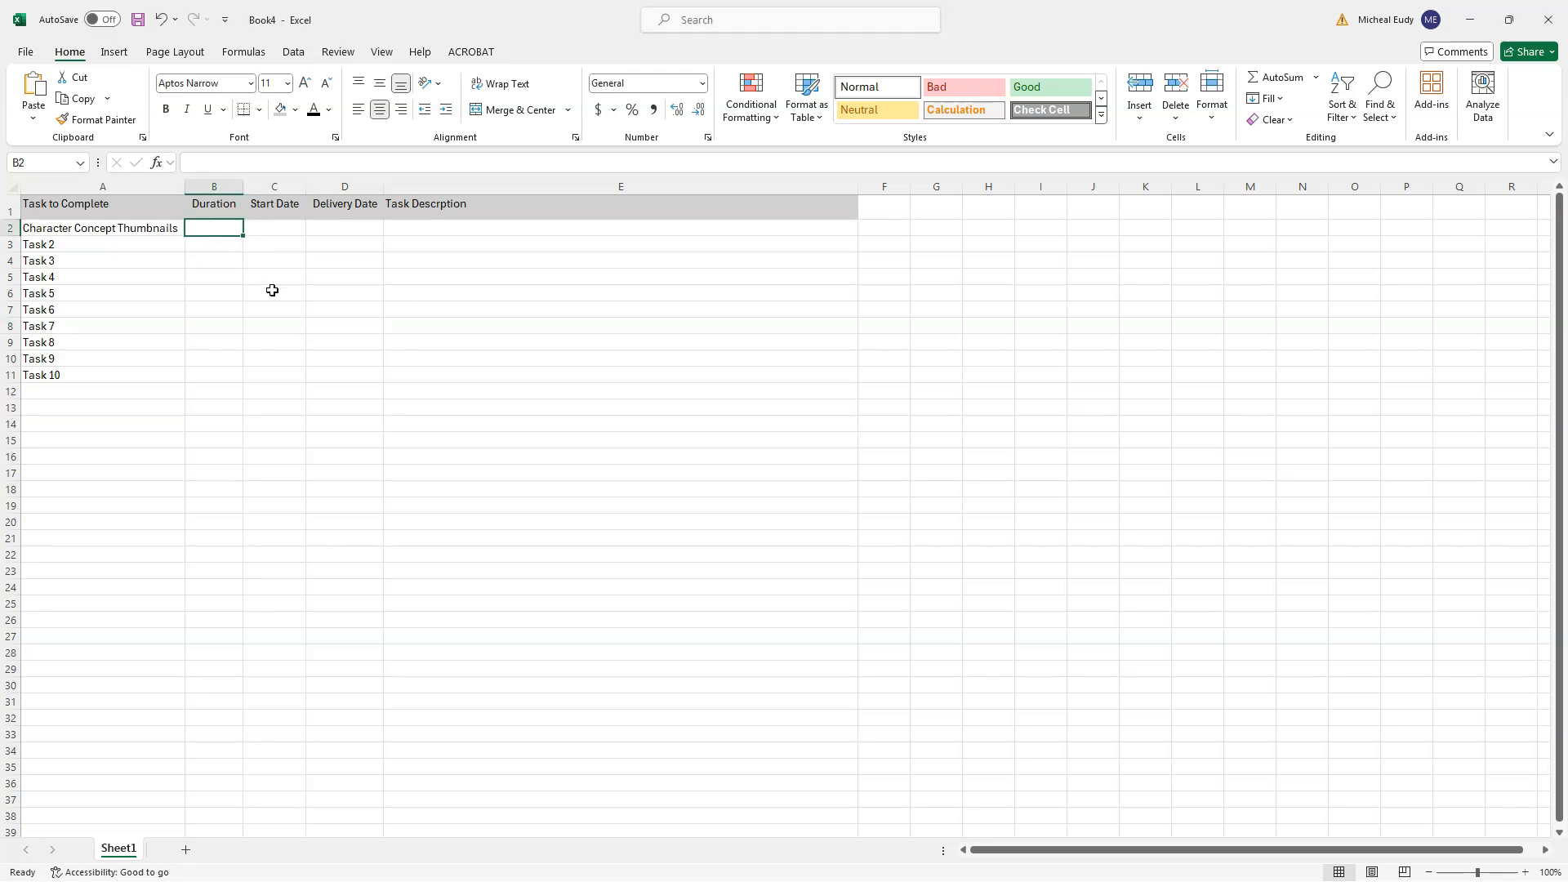
text(1)
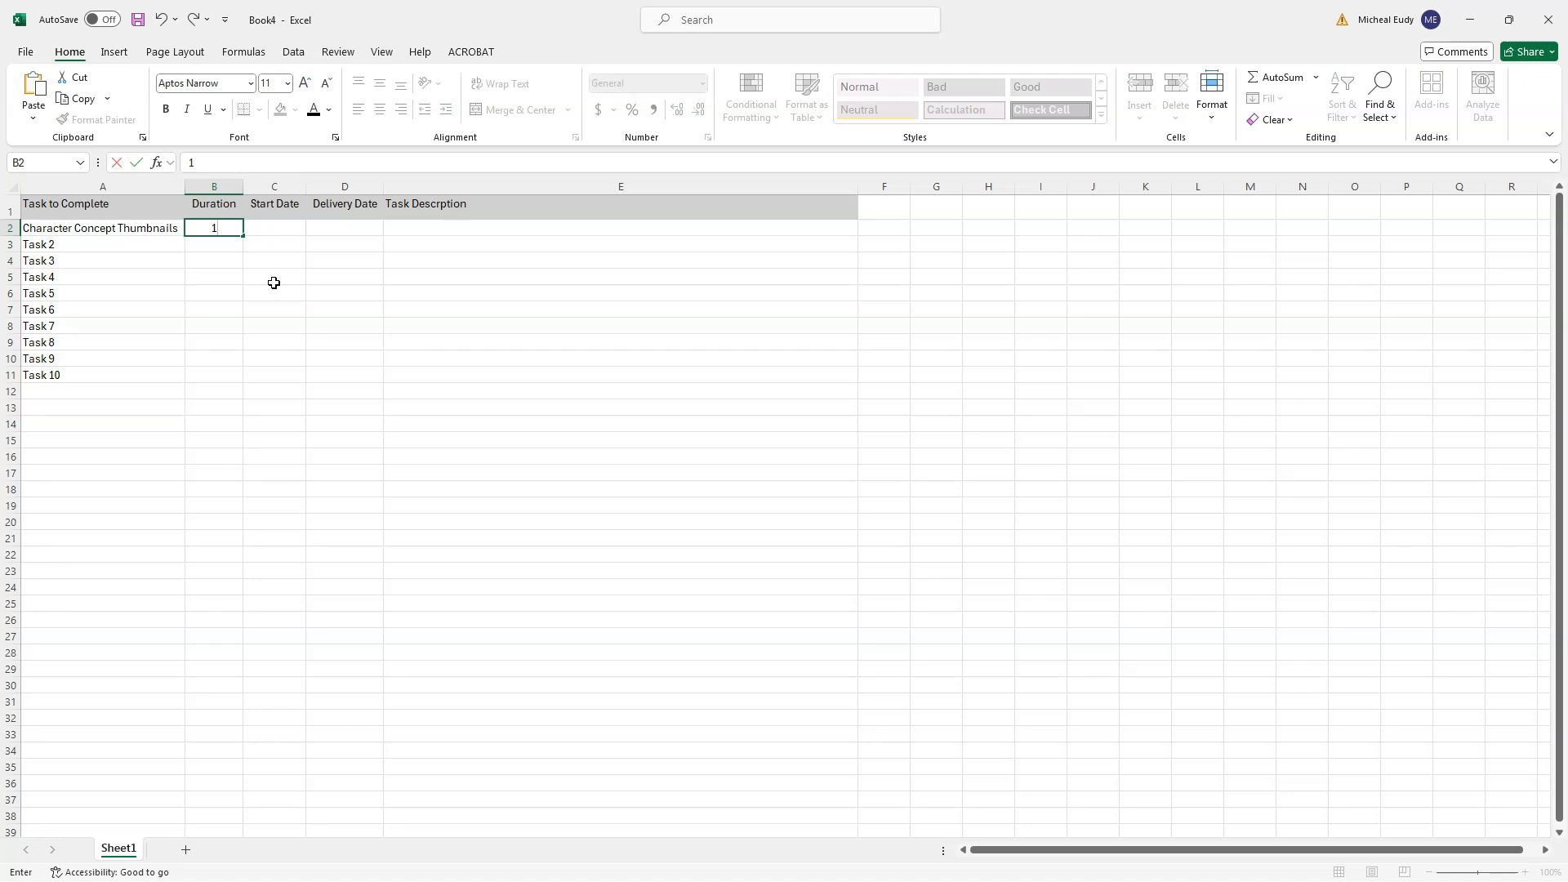
click(268, 227)
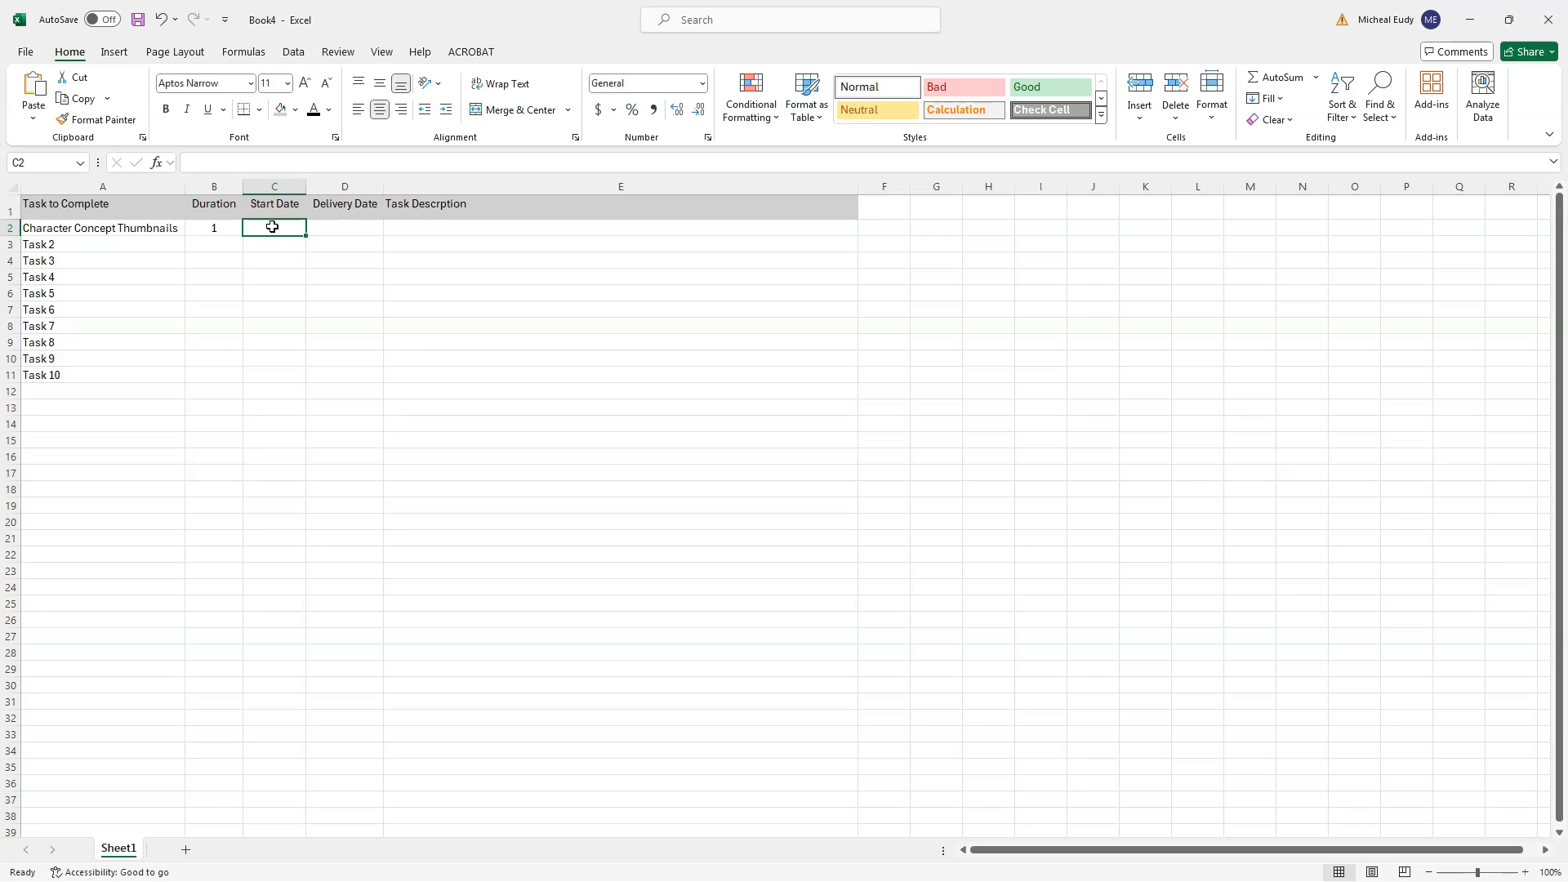
text(7)
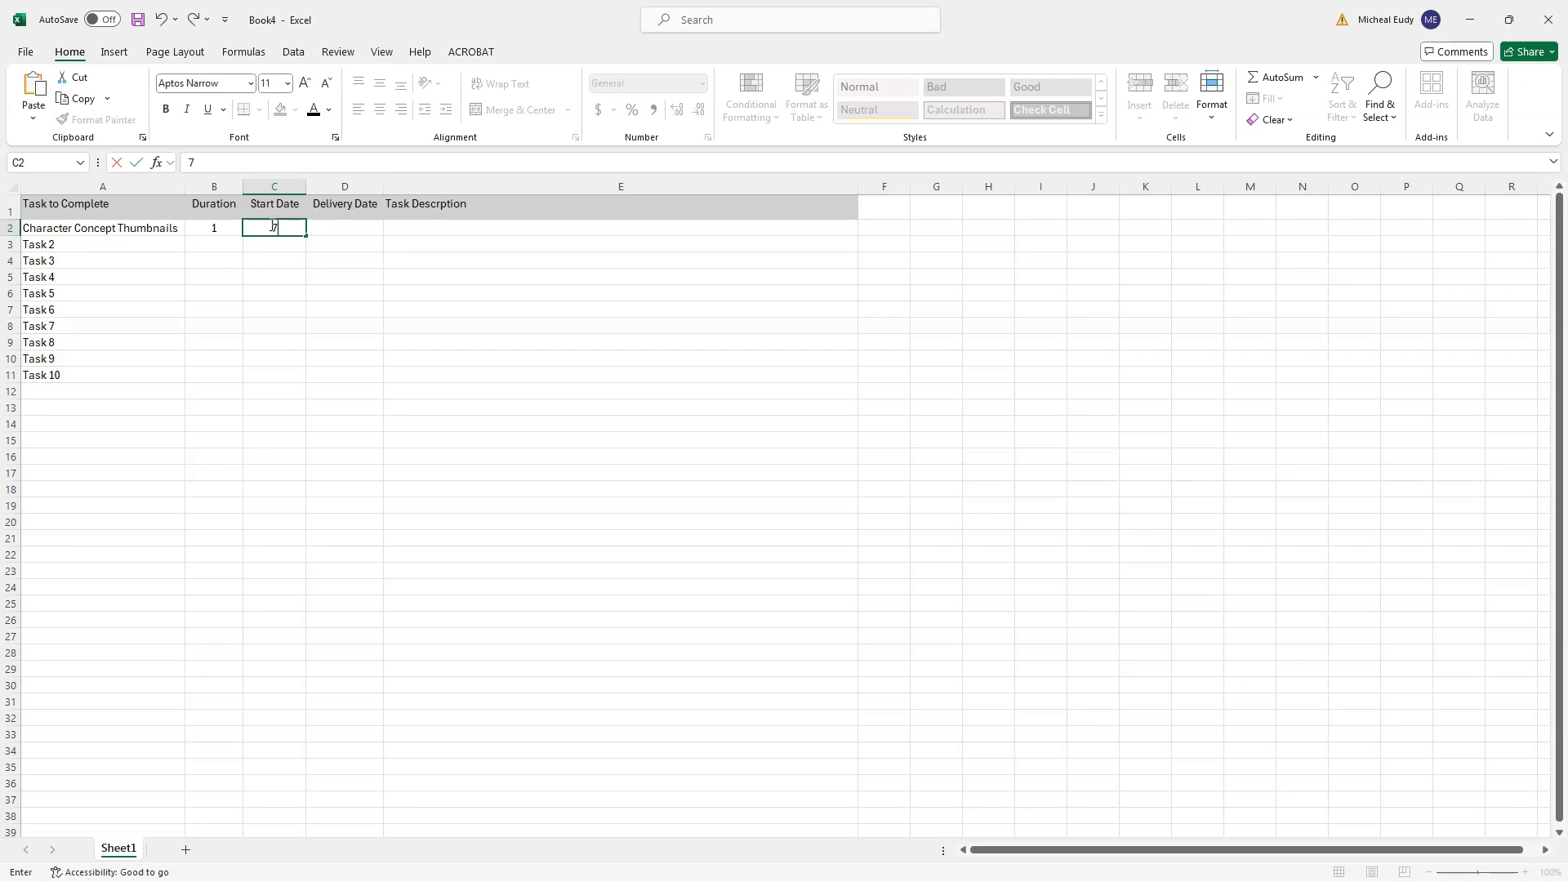
text(/8)
key(Return)
Step: Format cell C2 with the Date category, using the *3/14/2012 type
click(276, 227)
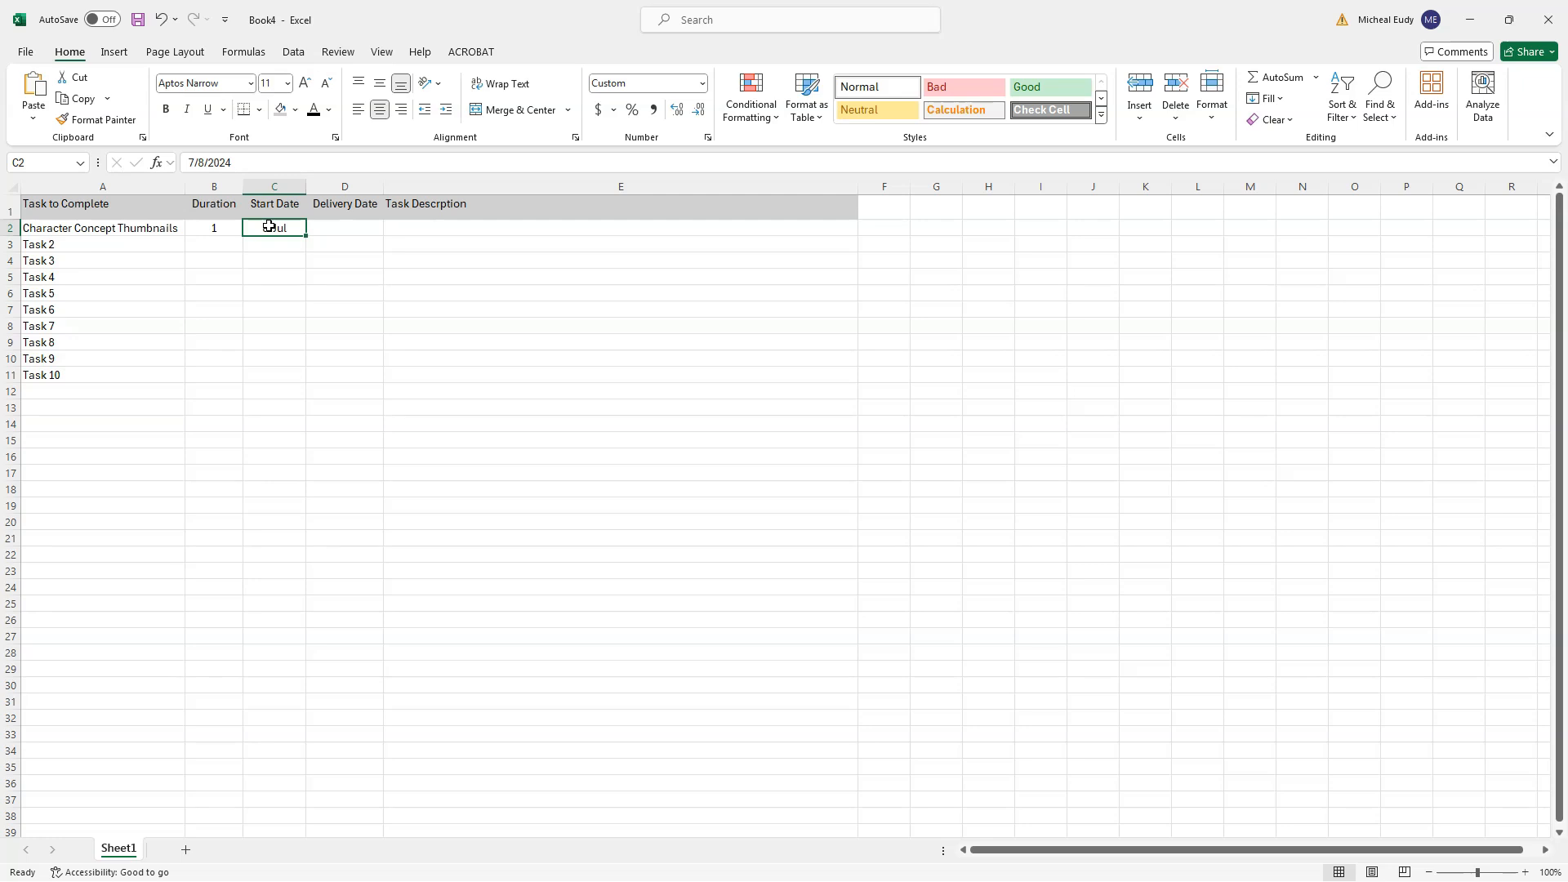
right_click(269, 226)
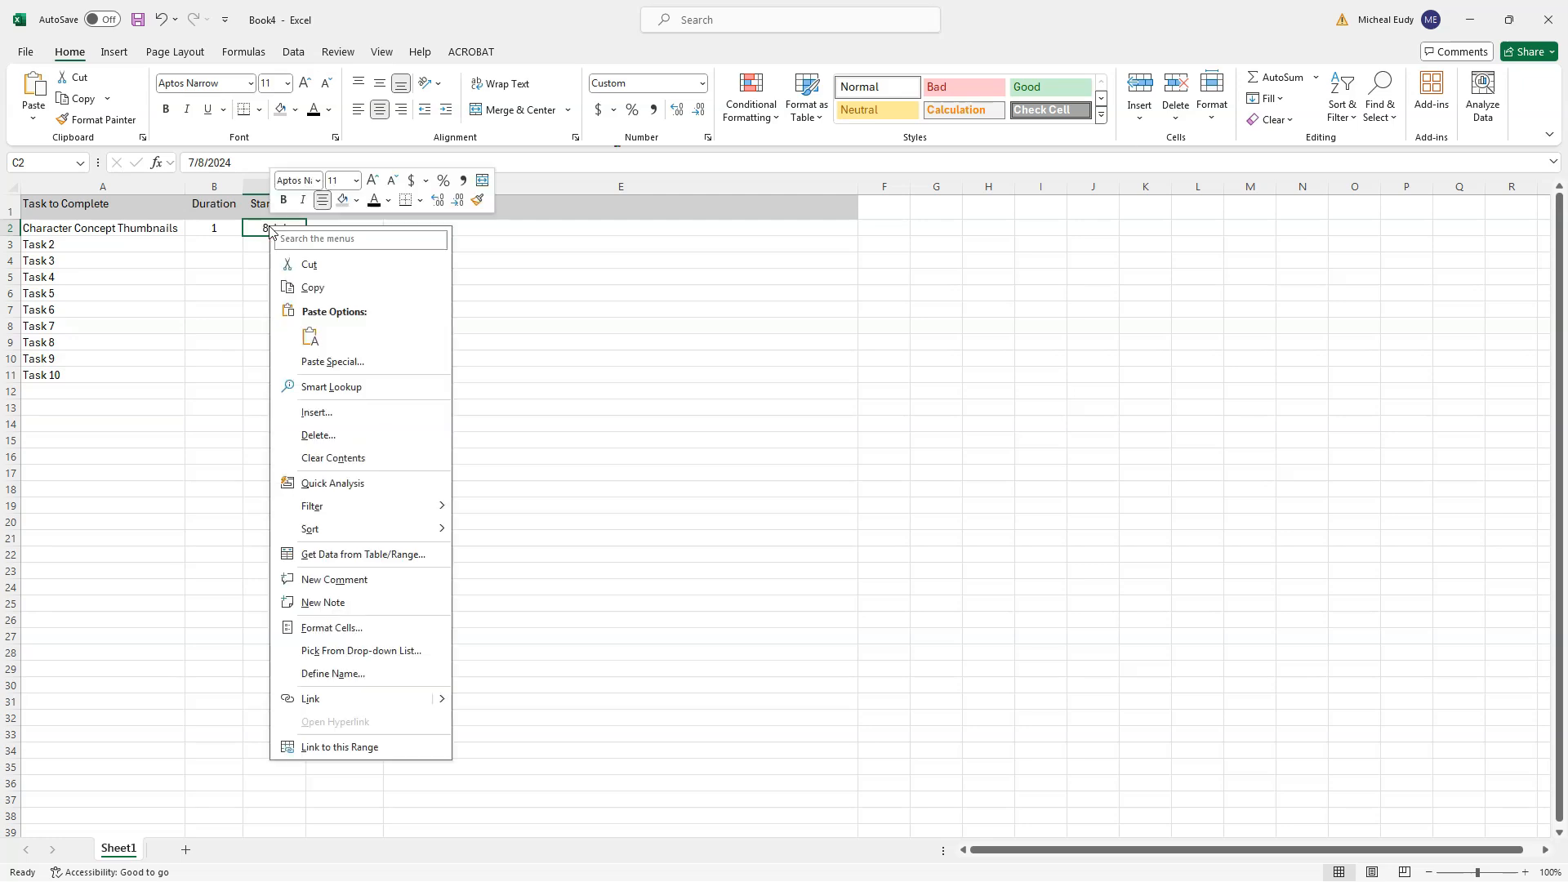
click(328, 629)
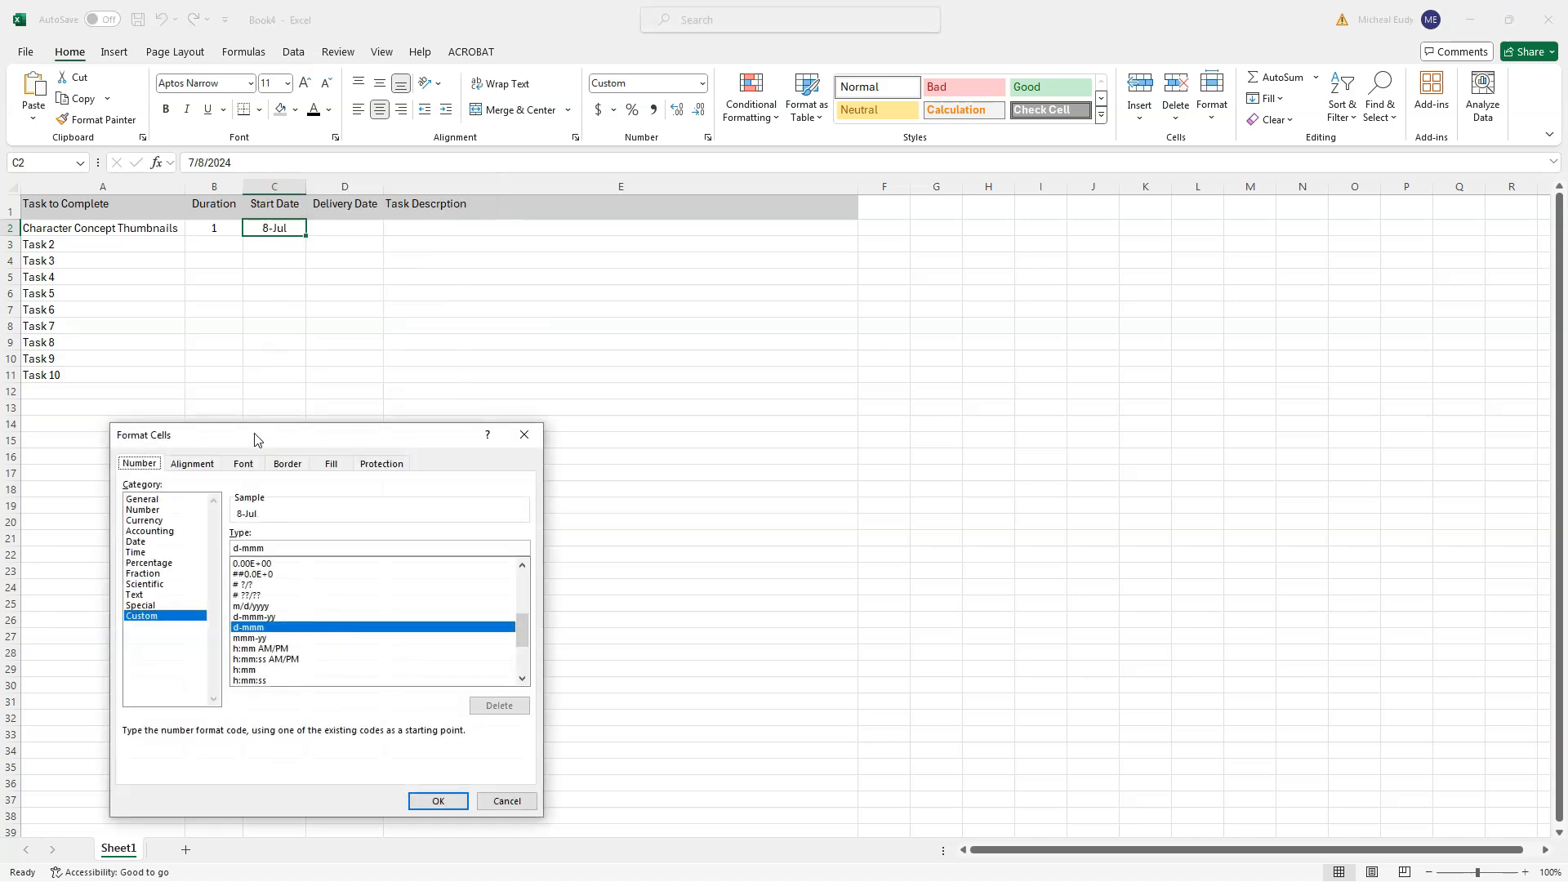
drag(255, 440, 599, 186)
click(480, 290)
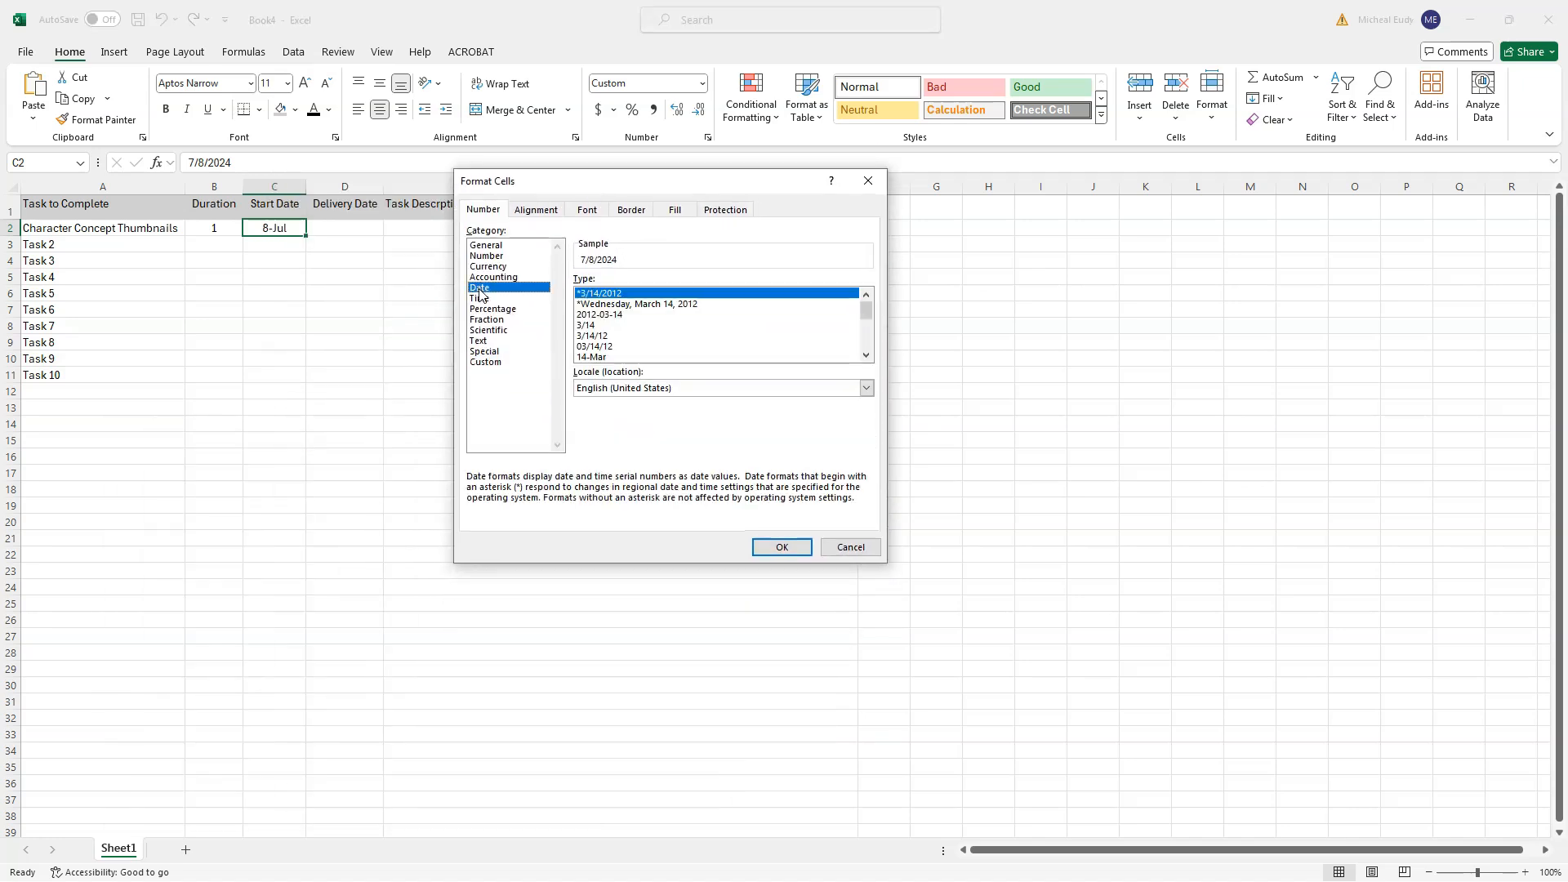
click(773, 549)
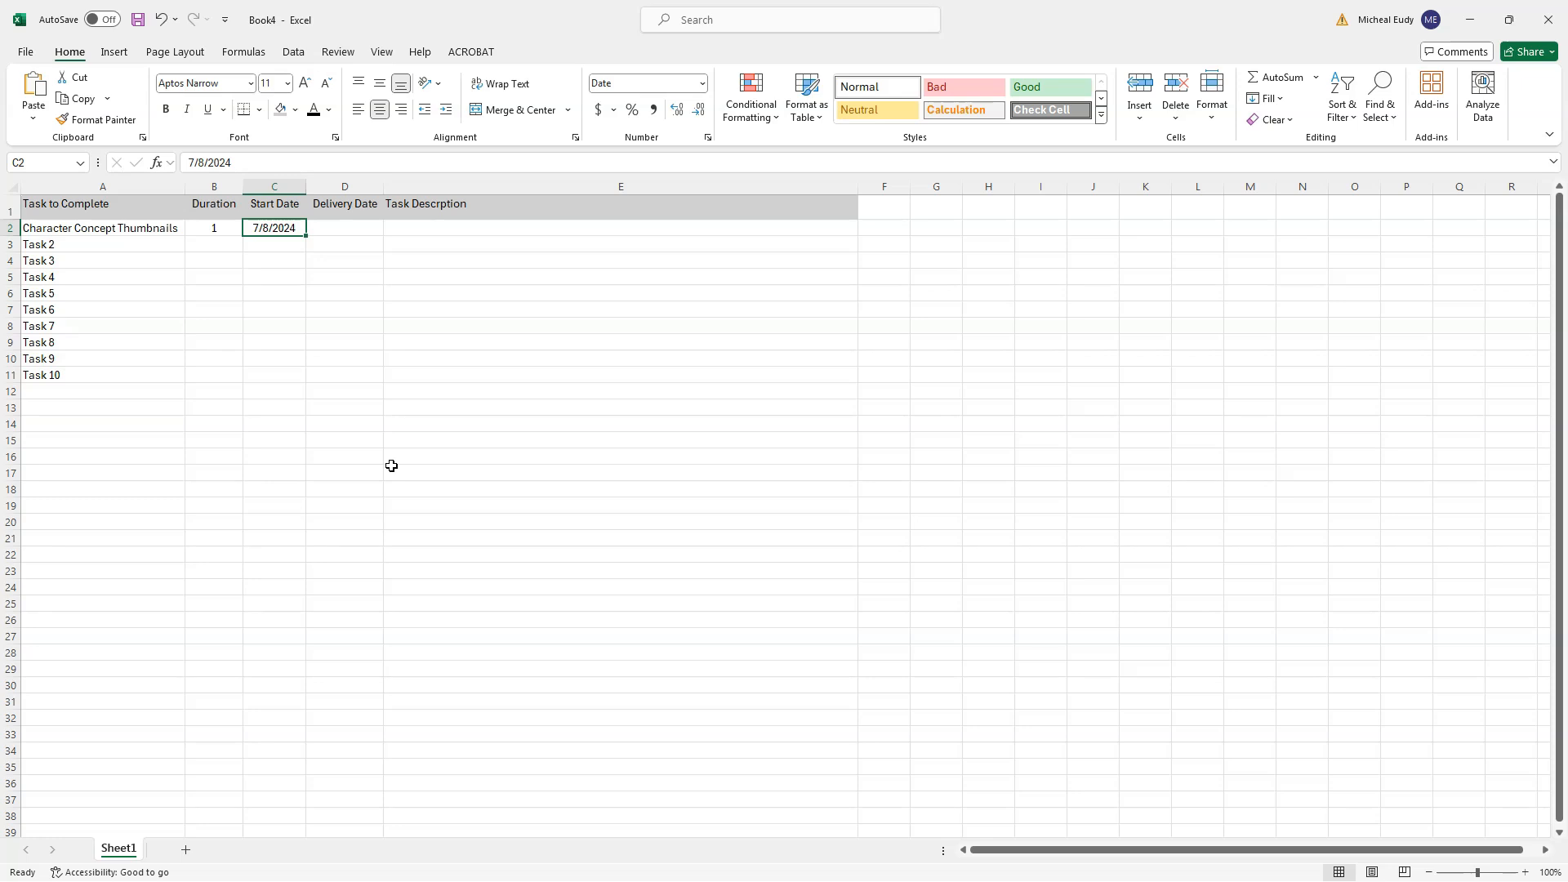
Step: Apply the Date number format to the empty delivery date cell D2
click(330, 227)
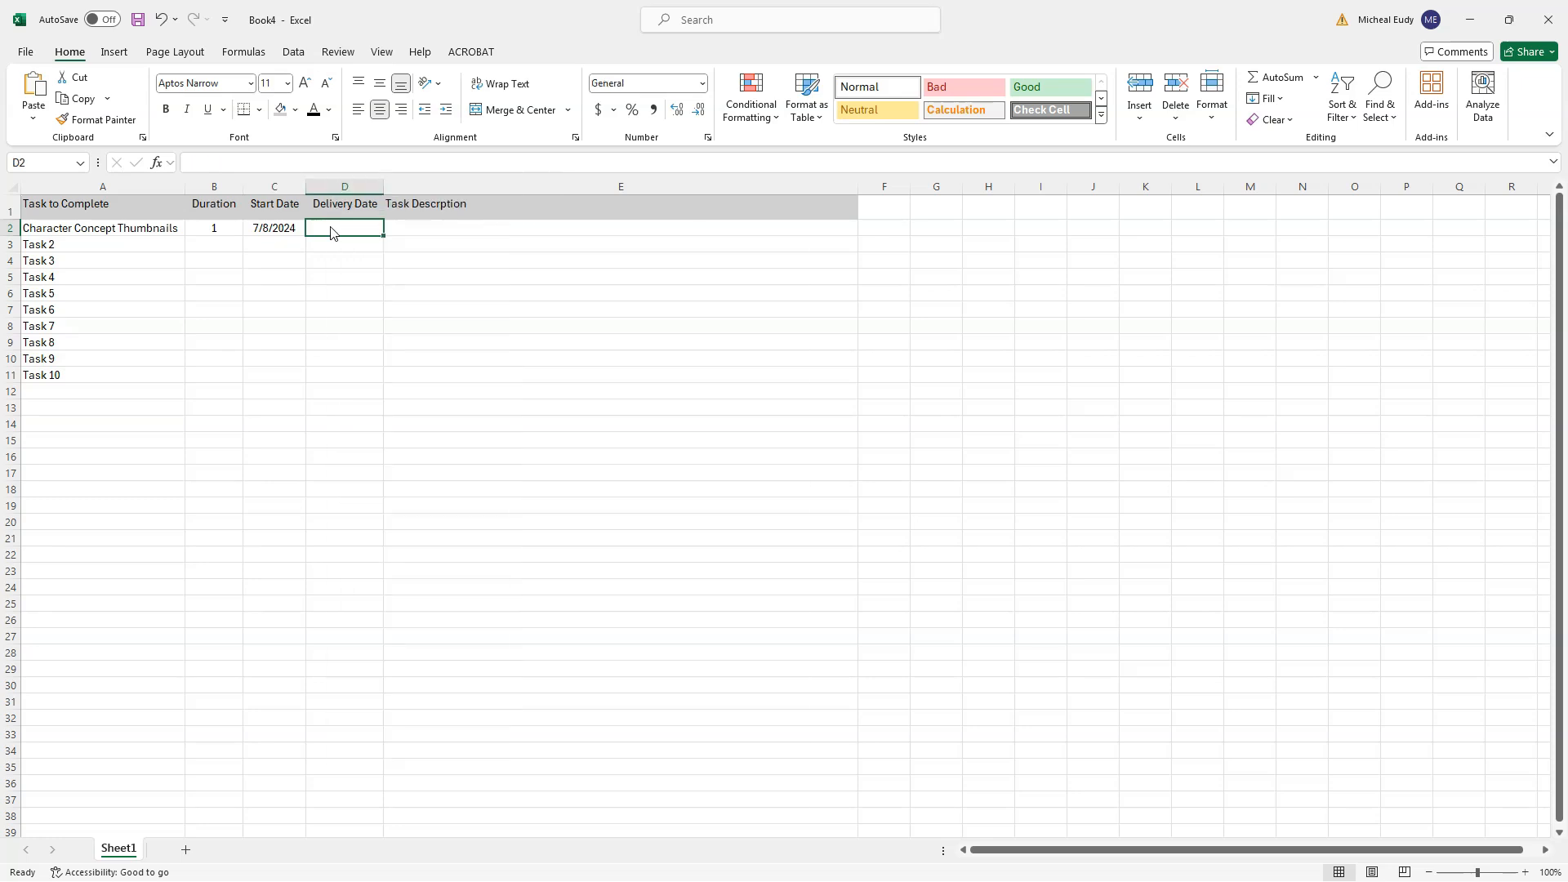
right_click(330, 226)
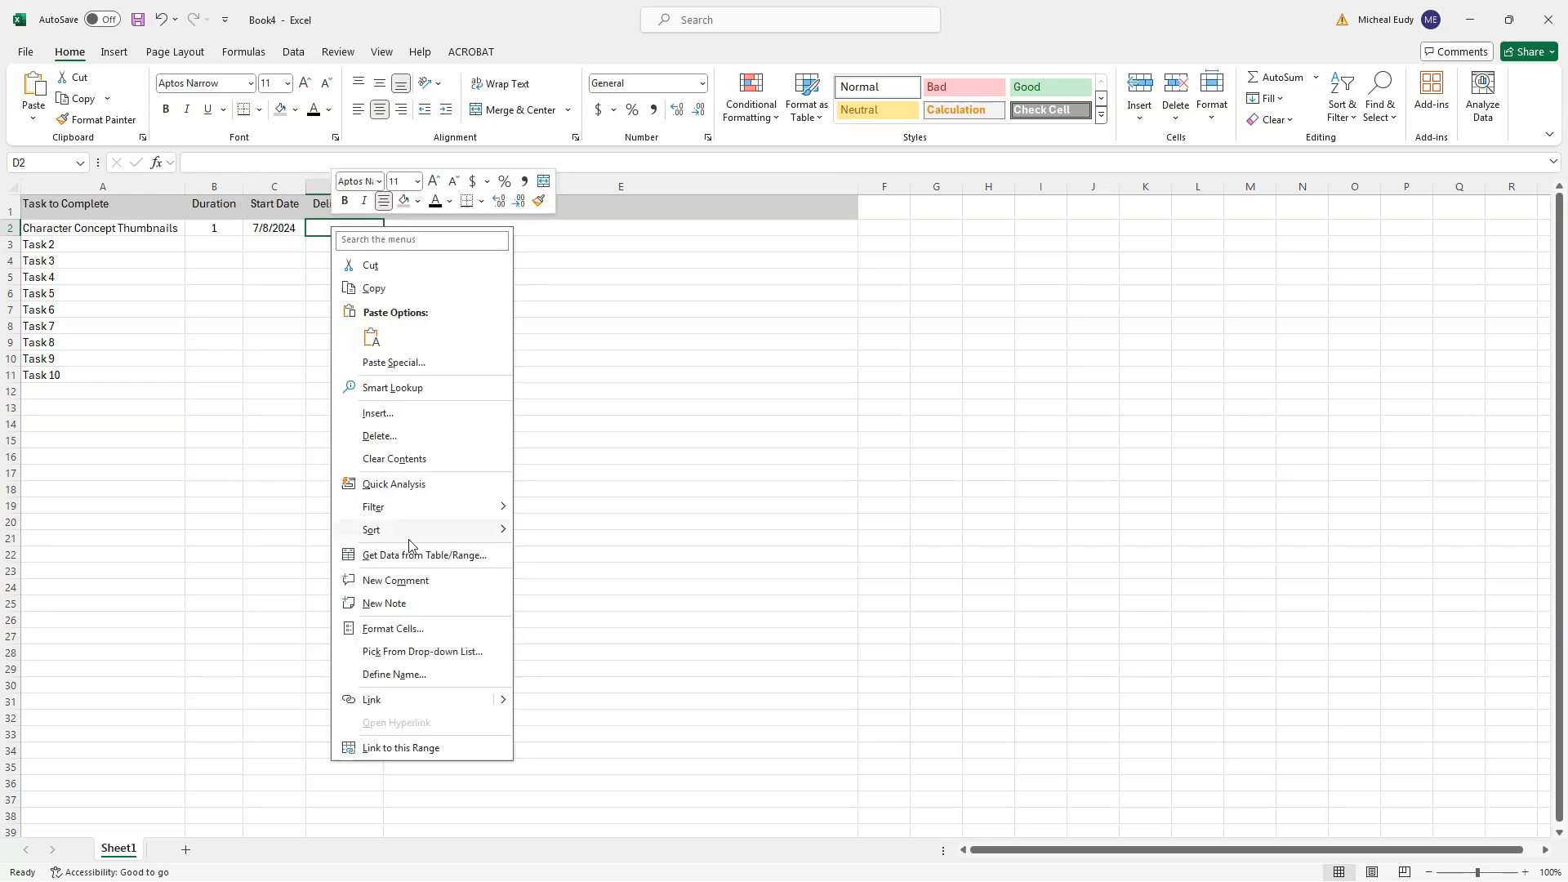
click(408, 628)
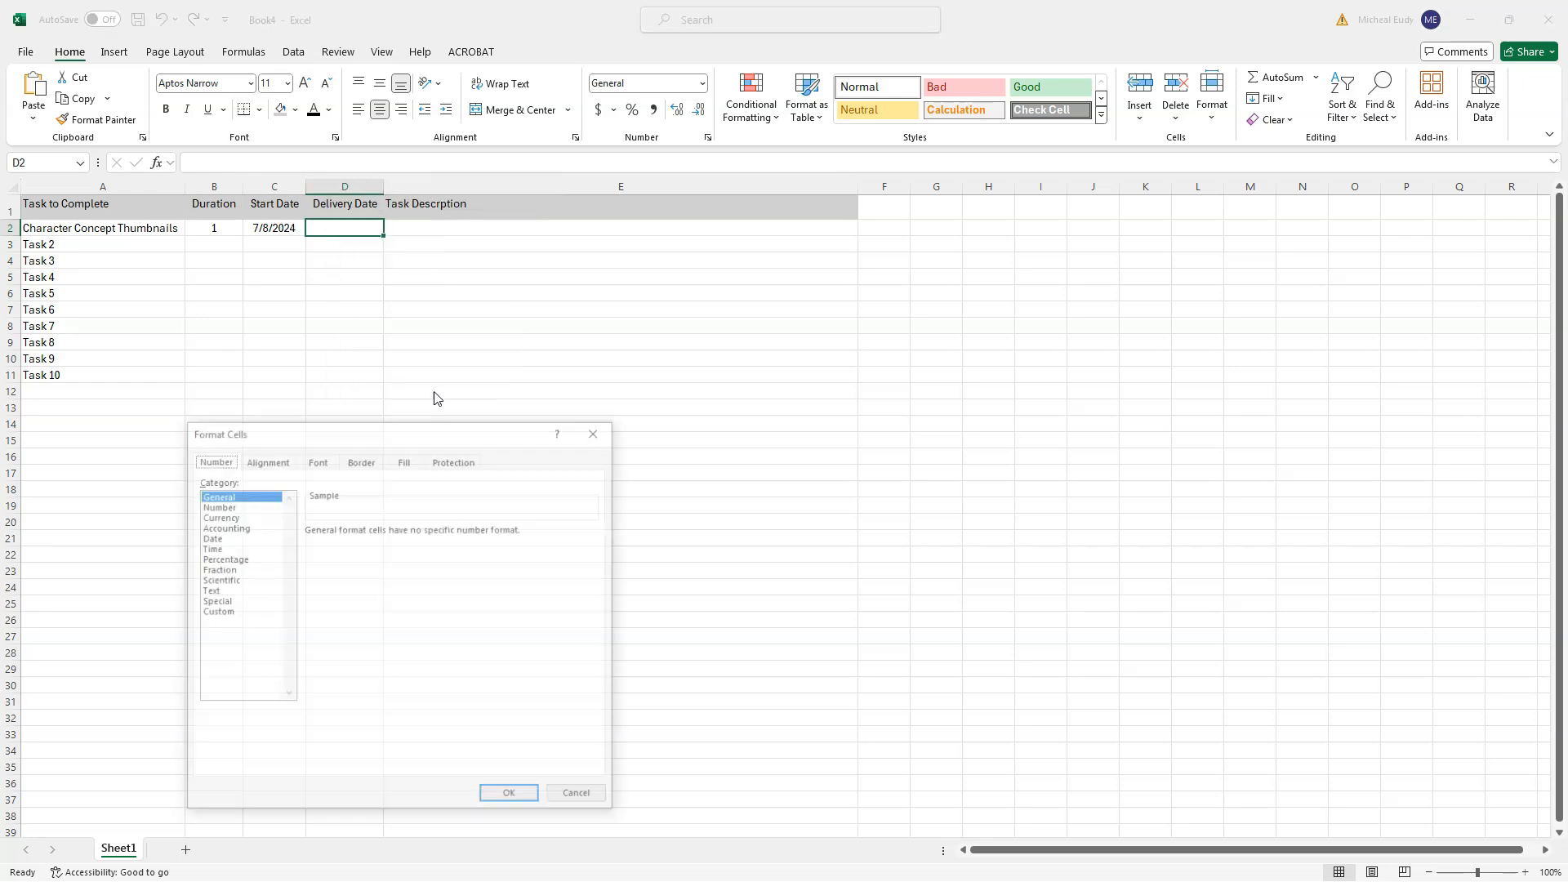
click(225, 539)
click(511, 797)
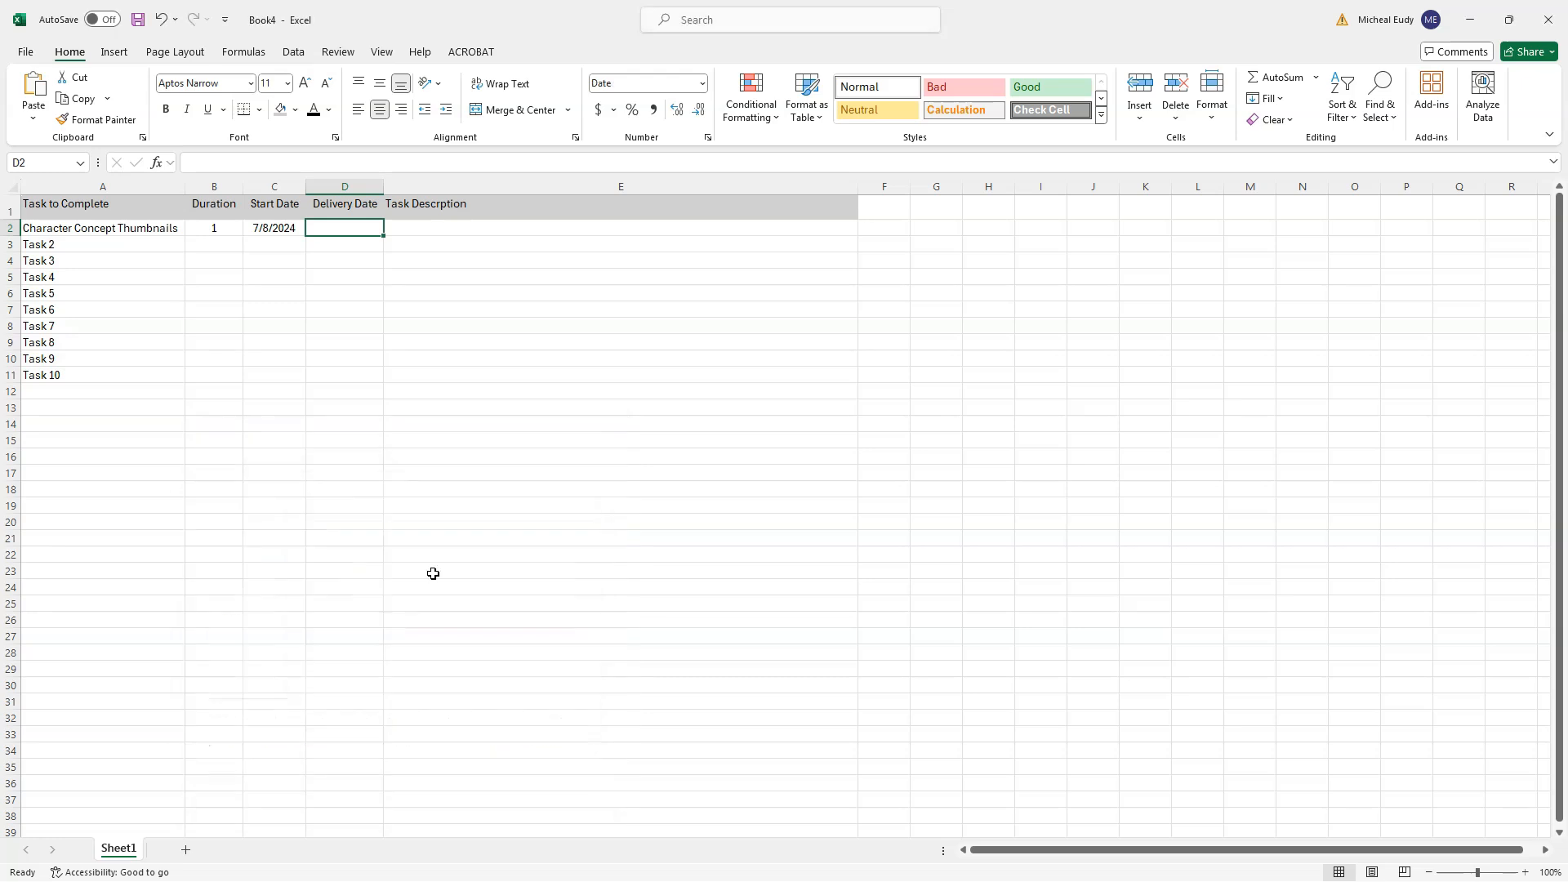
Step: Try adding the duration to the start date with =C2+B2 in cell D2, and undo the entry
click(215, 227)
click(325, 227)
click(221, 226)
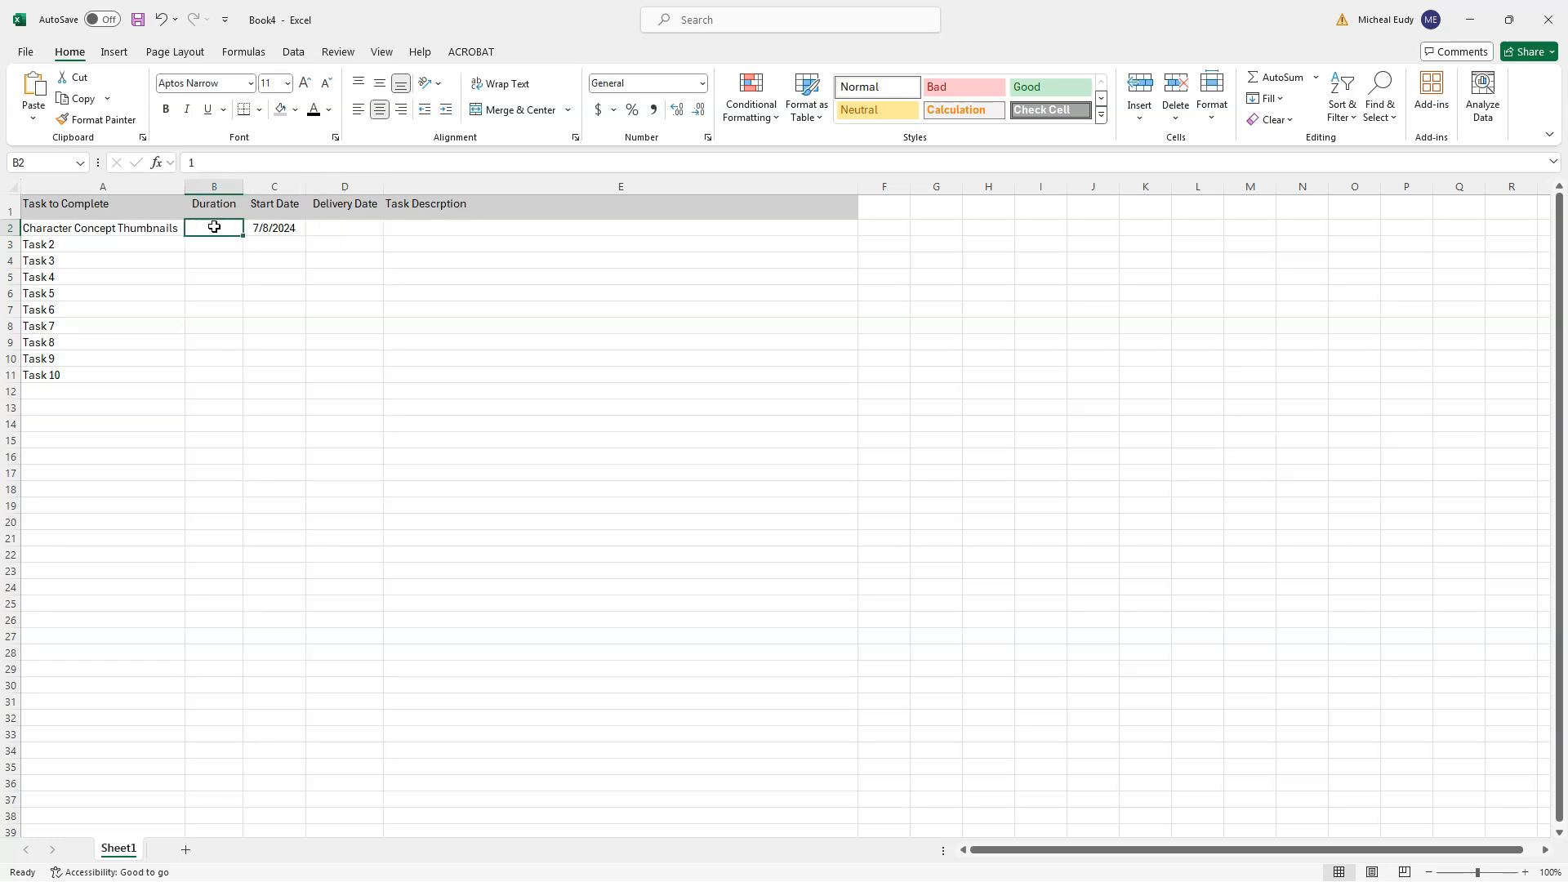
click(274, 227)
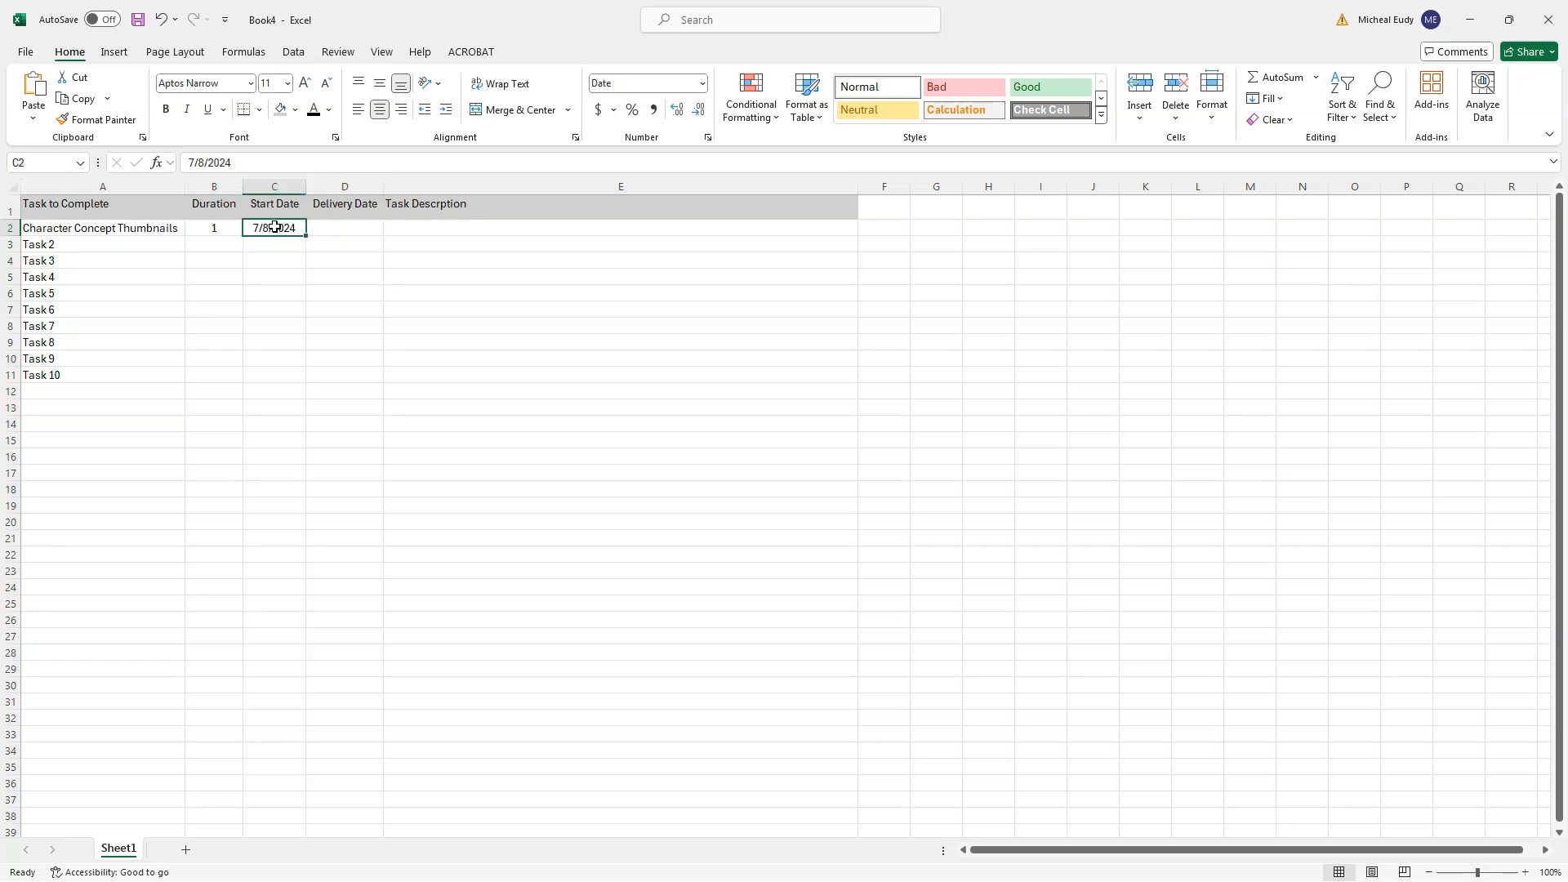
click(328, 228)
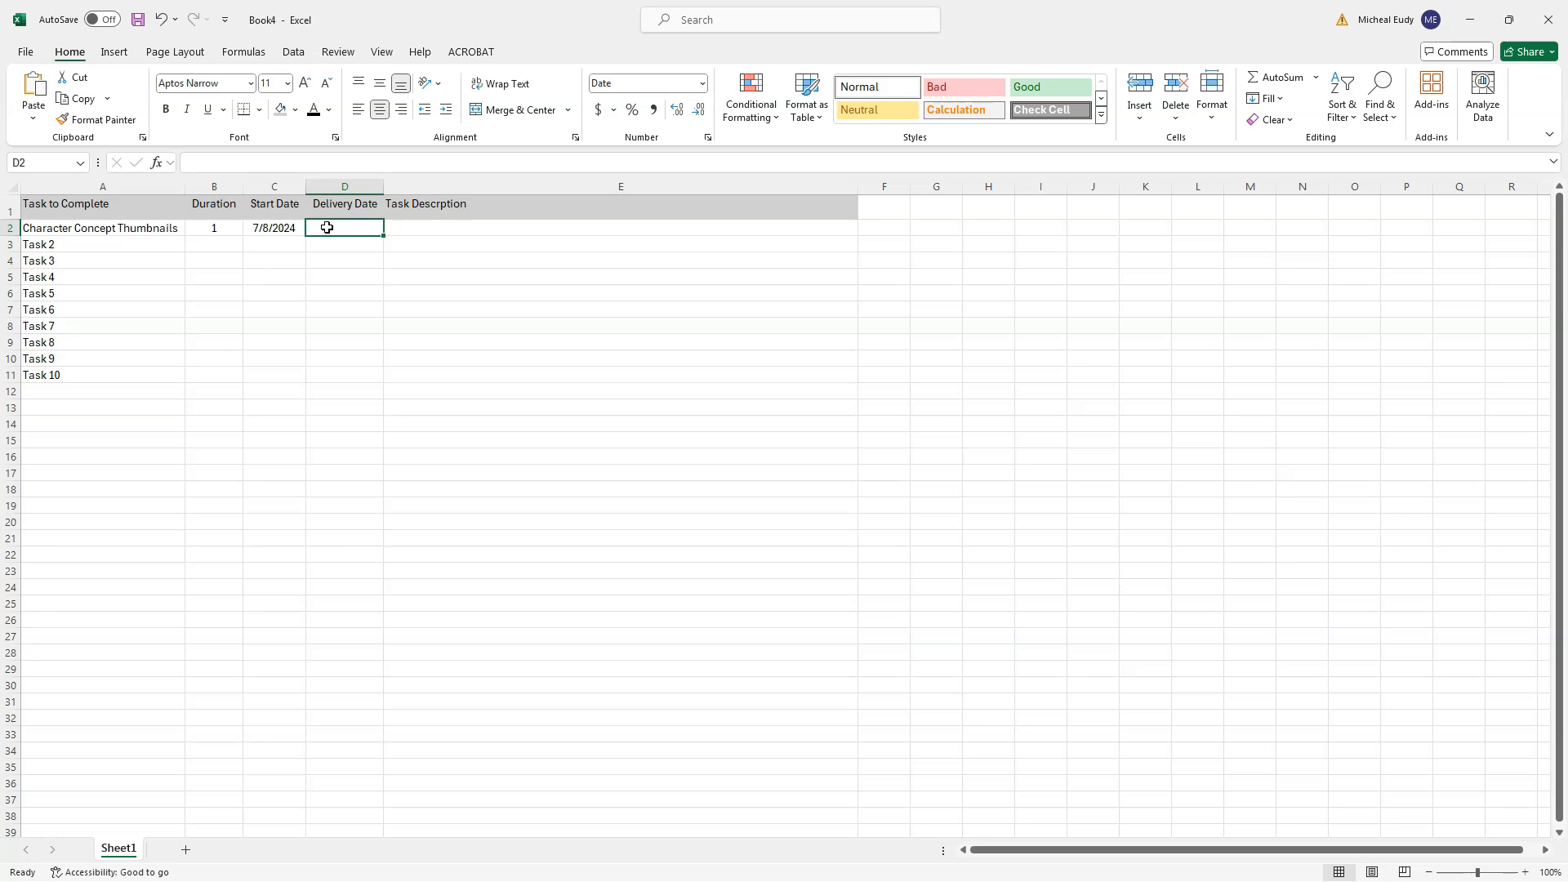
text(=)
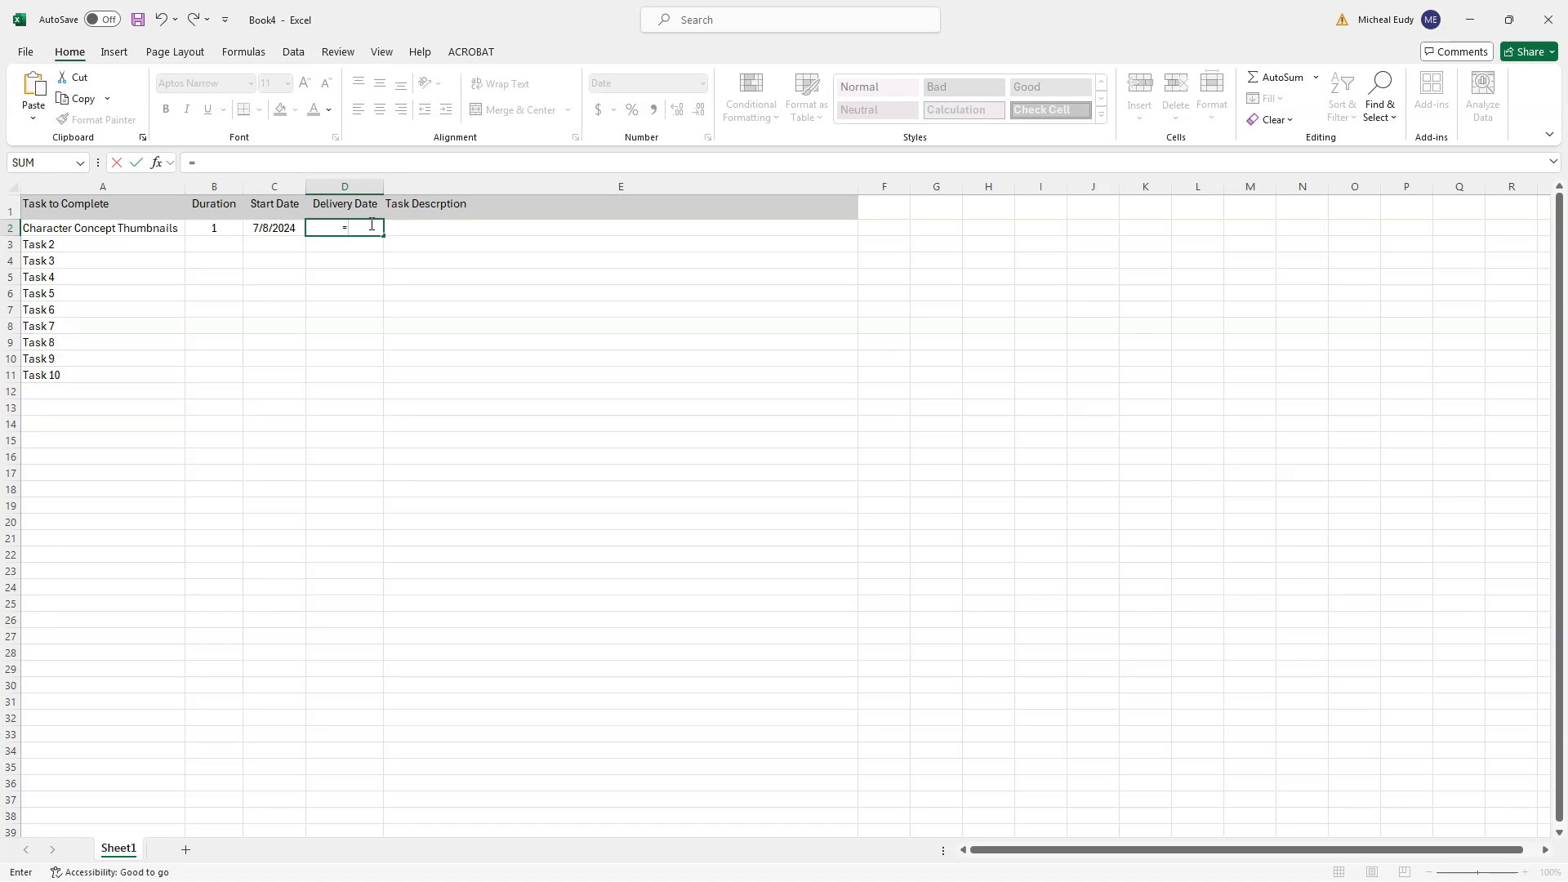
click(271, 226)
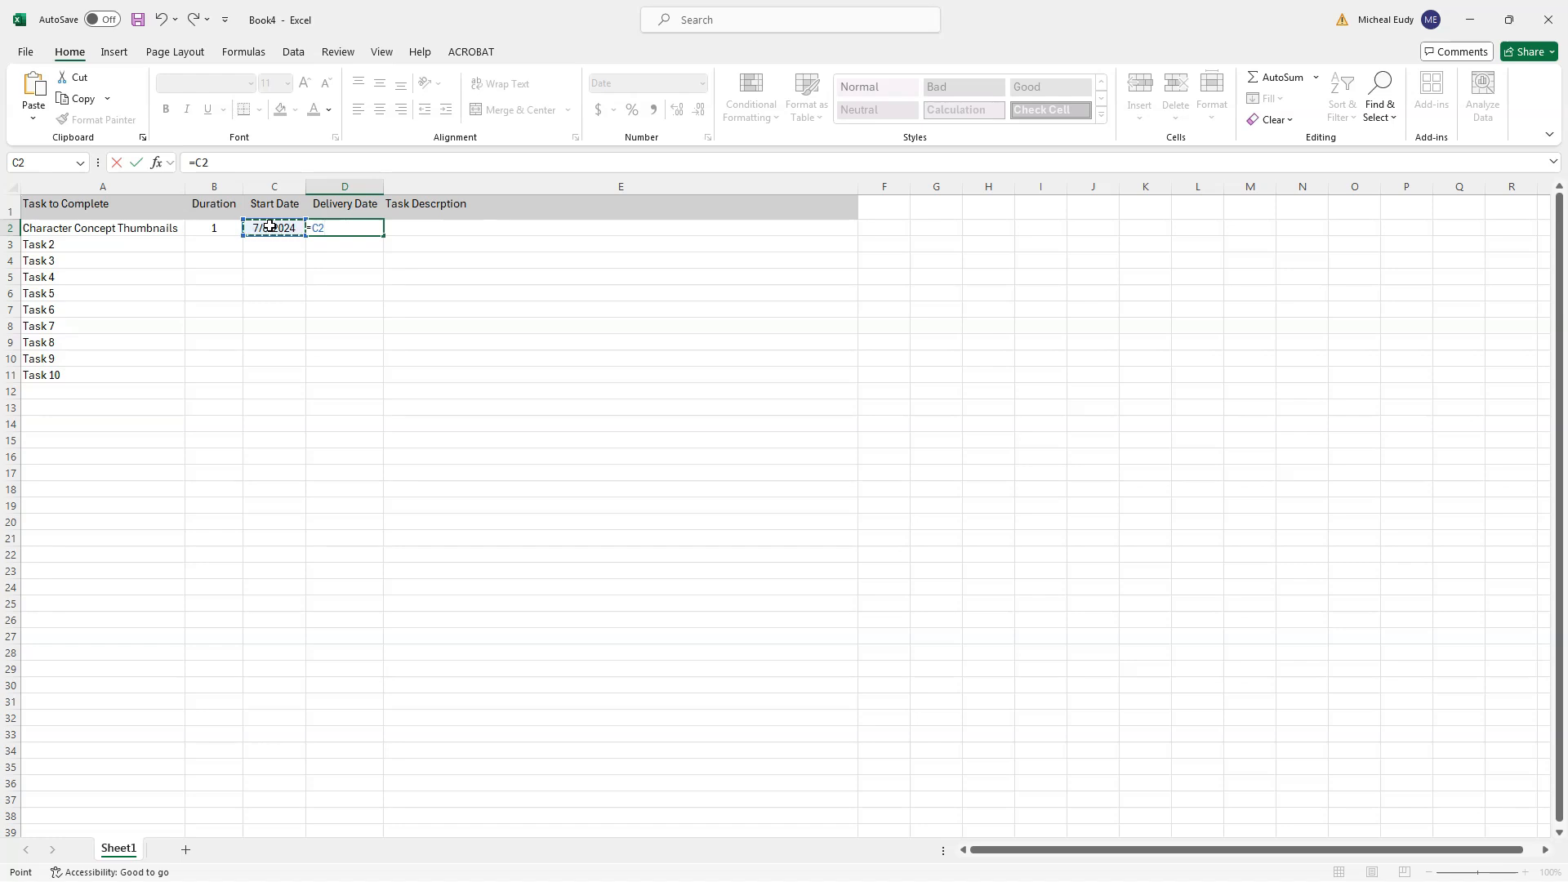
text(+)
click(216, 226)
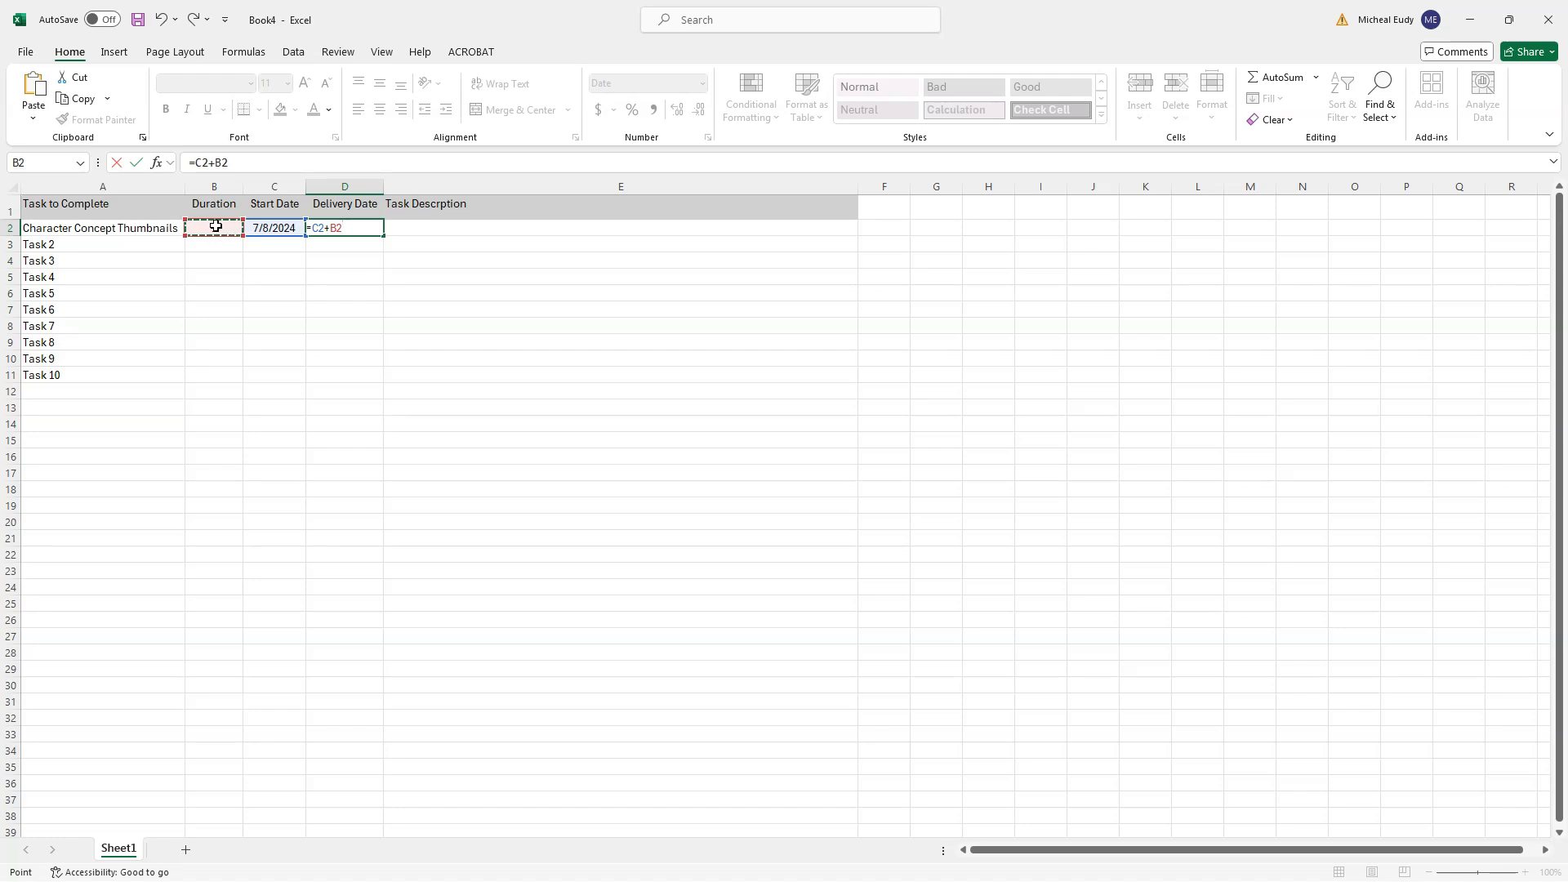
key(Return)
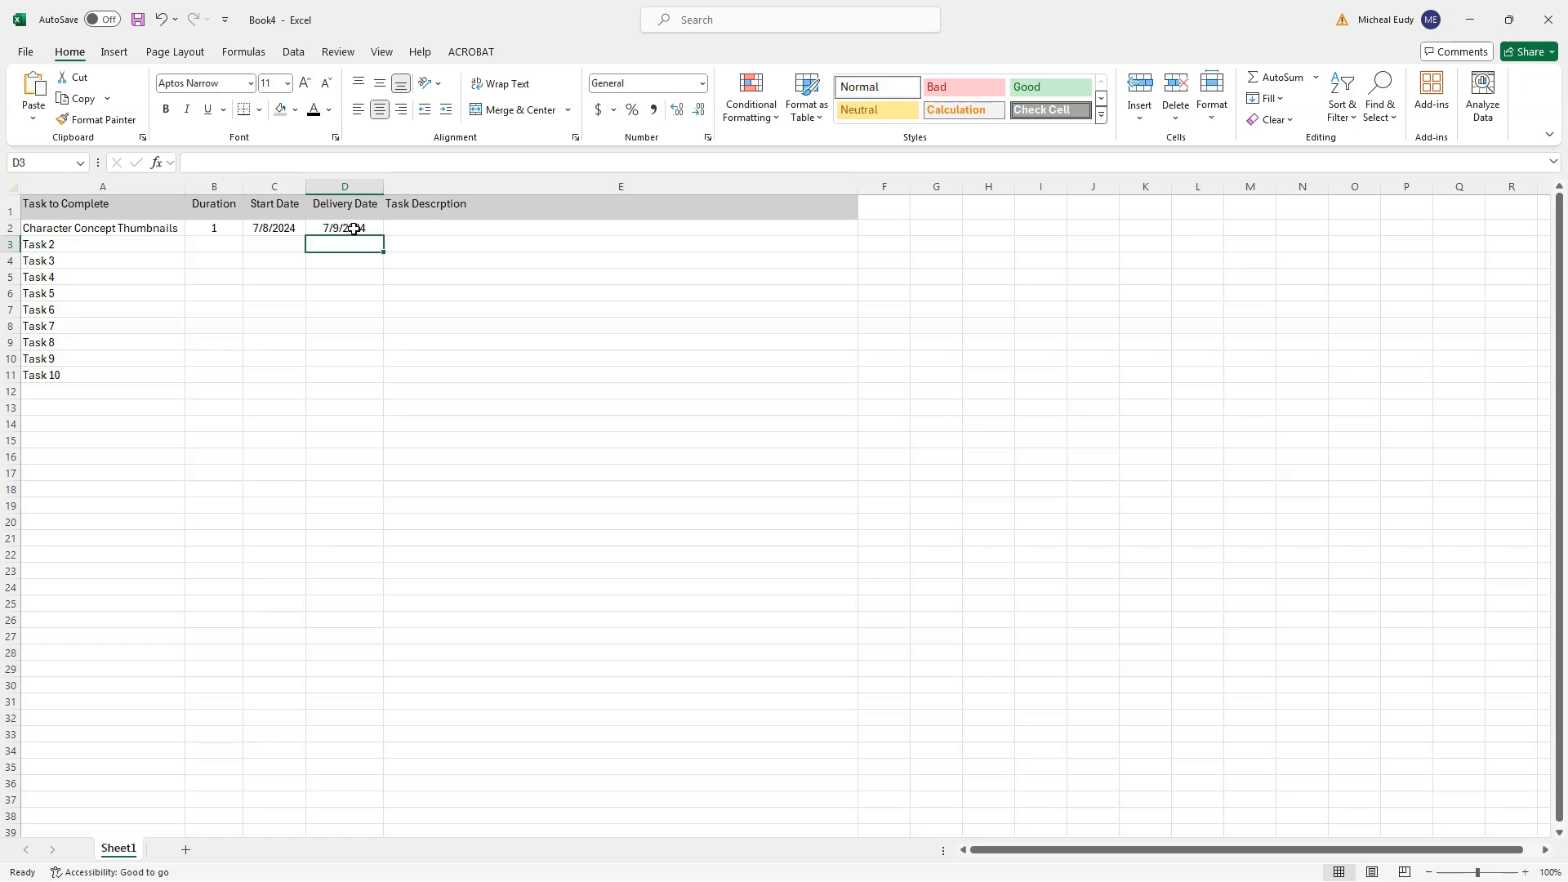
key(ctrl+z)
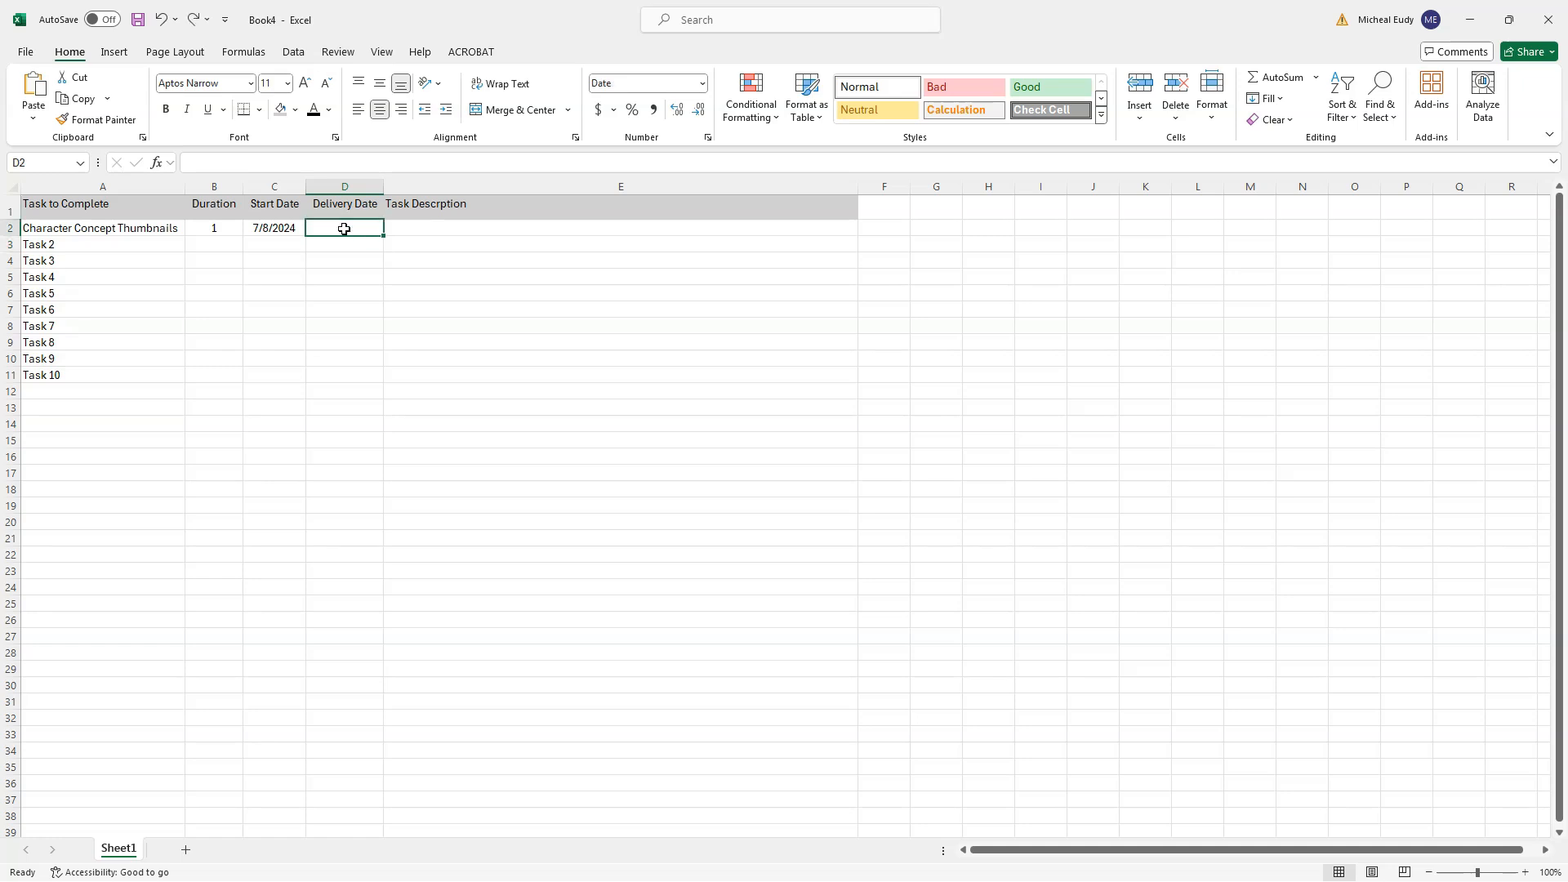
Step: Calculate the delivery date in cell D2 with the formula =C2+B2
click(377, 290)
click(327, 229)
text(=)
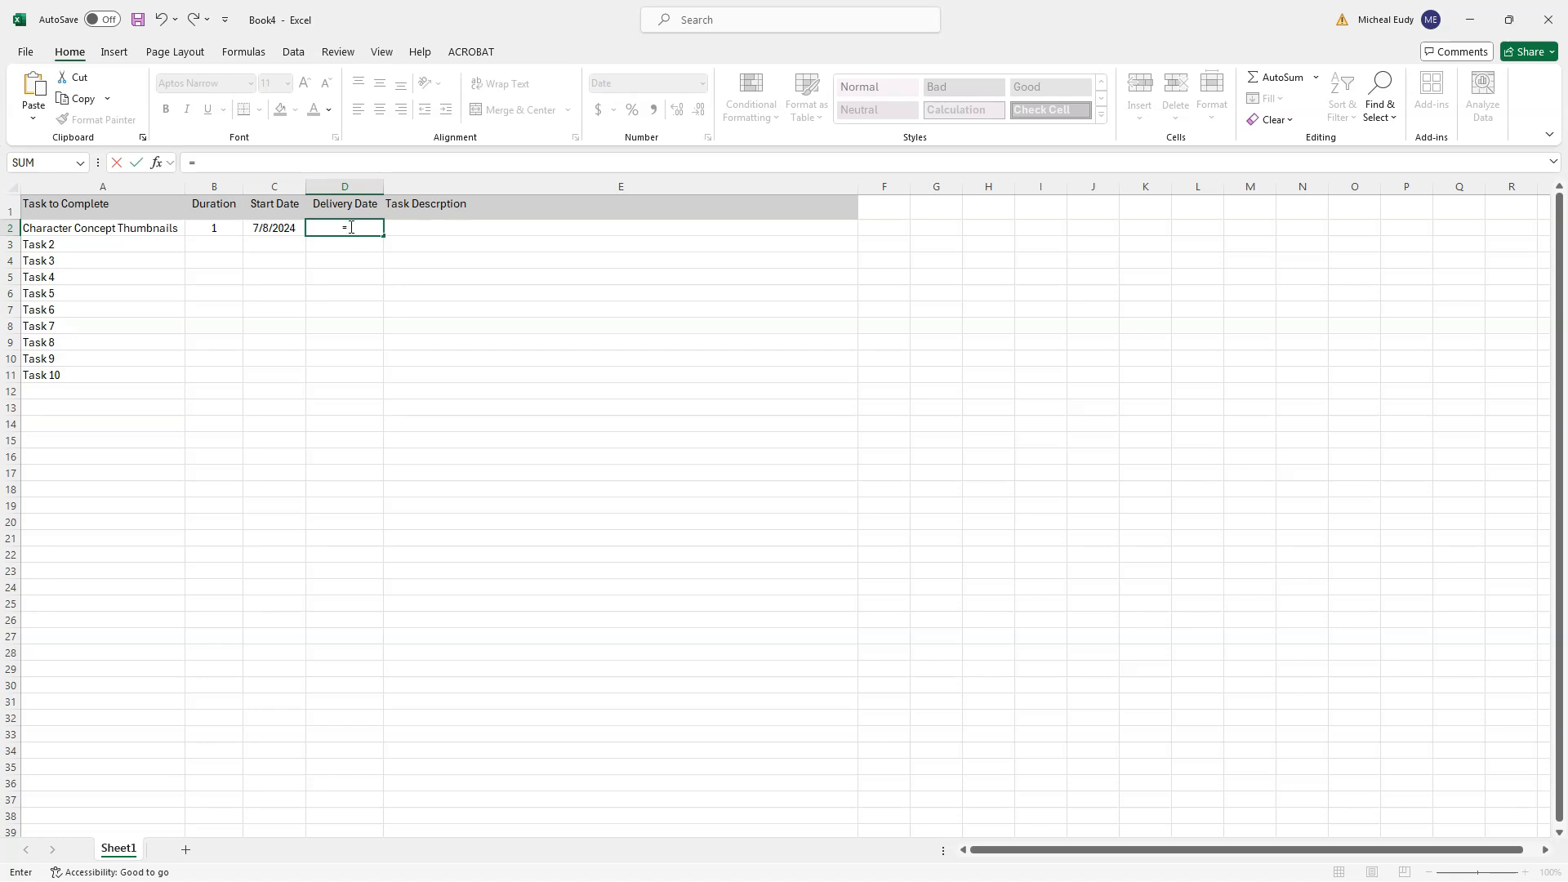
click(272, 227)
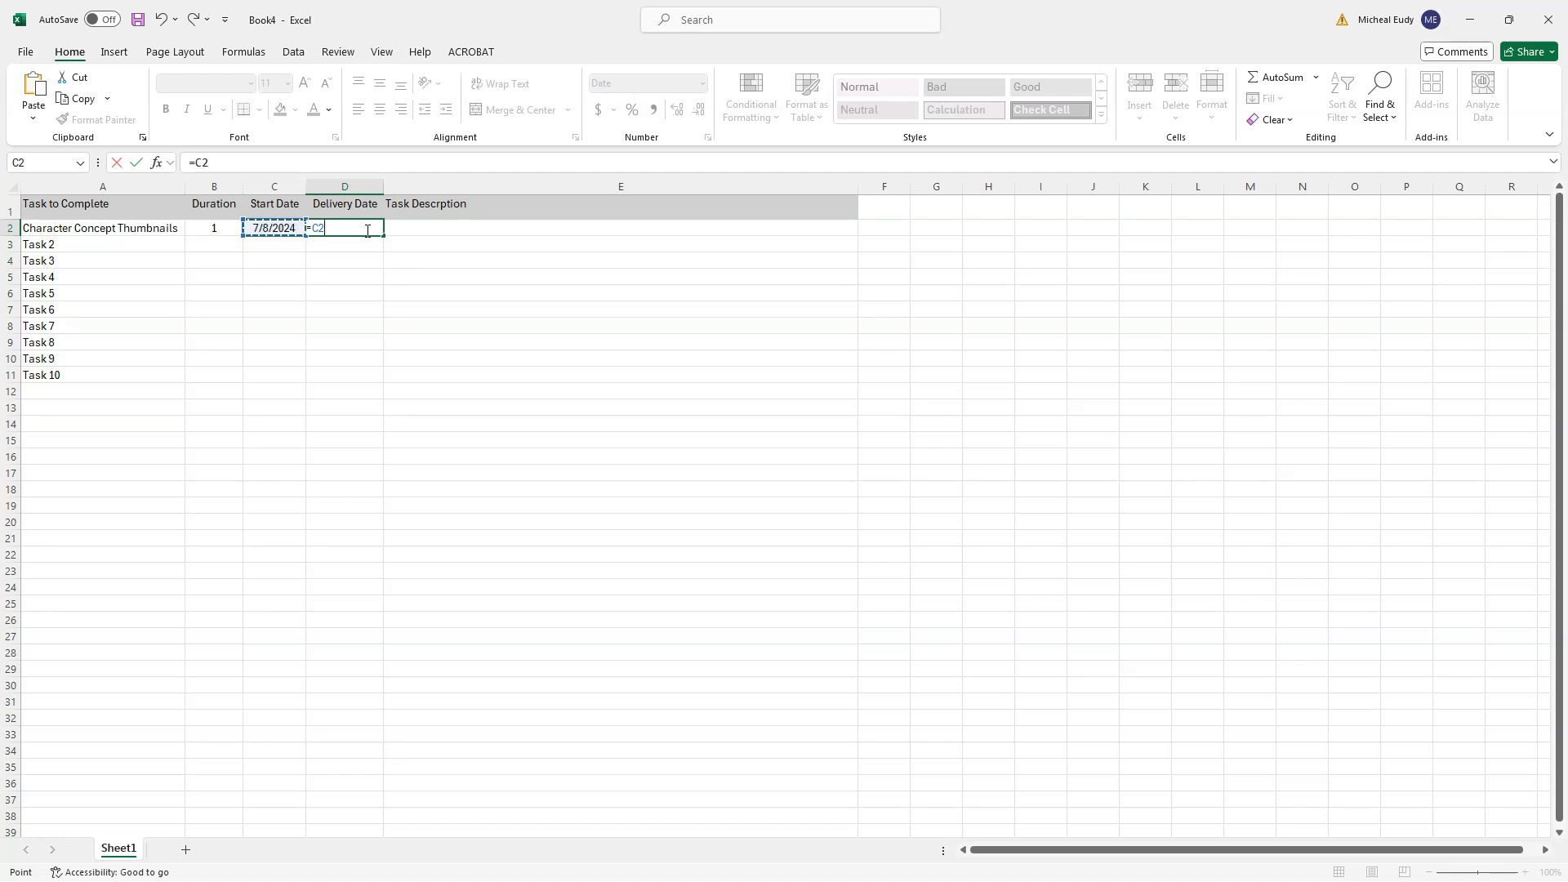
text(+)
click(209, 227)
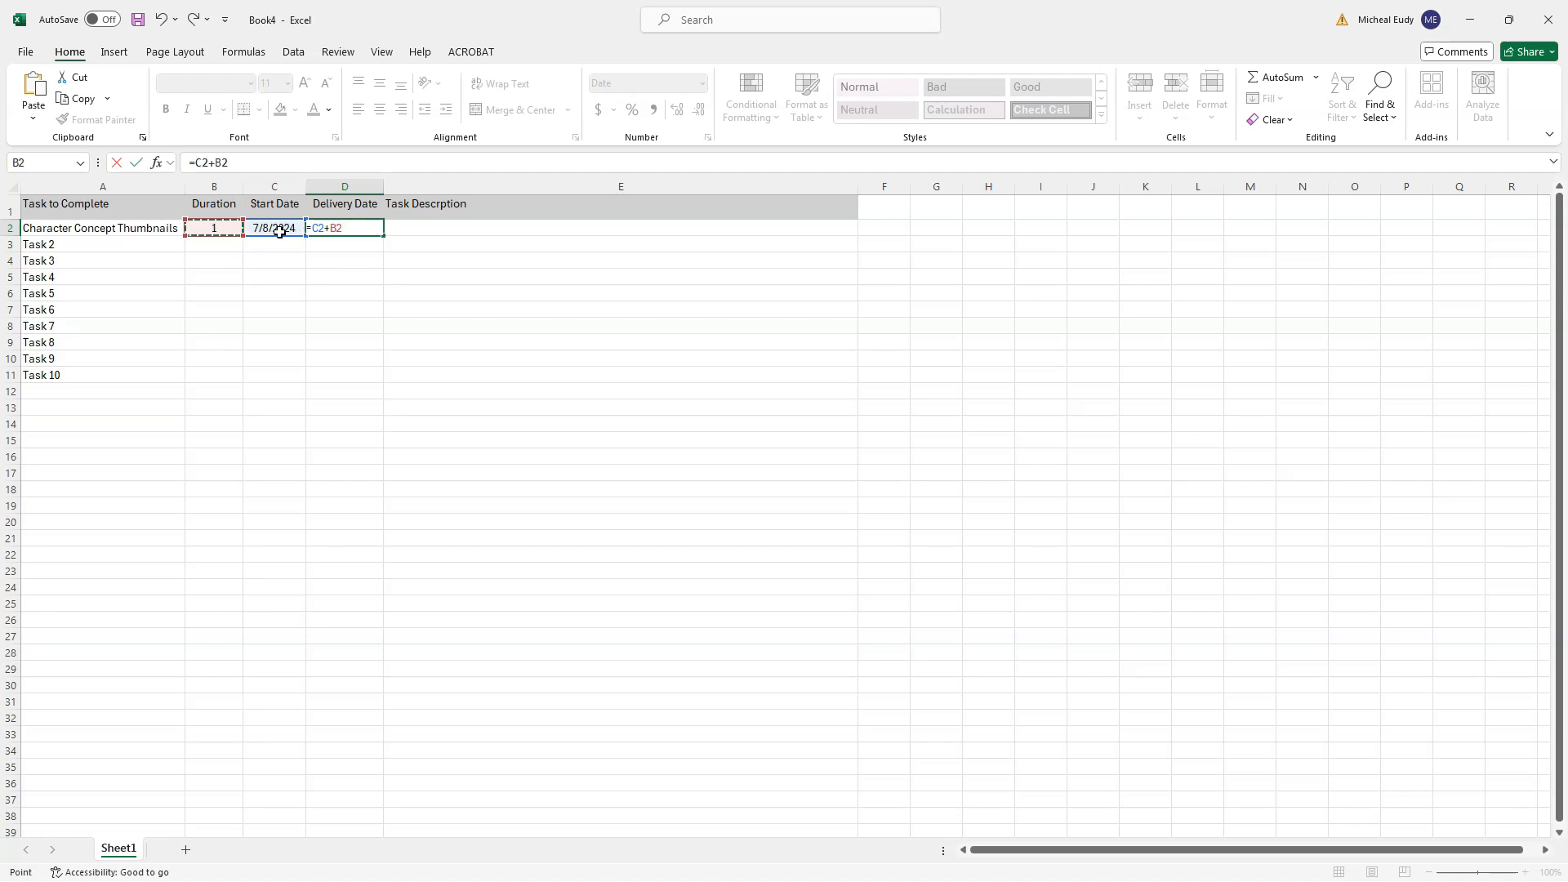
key(Return)
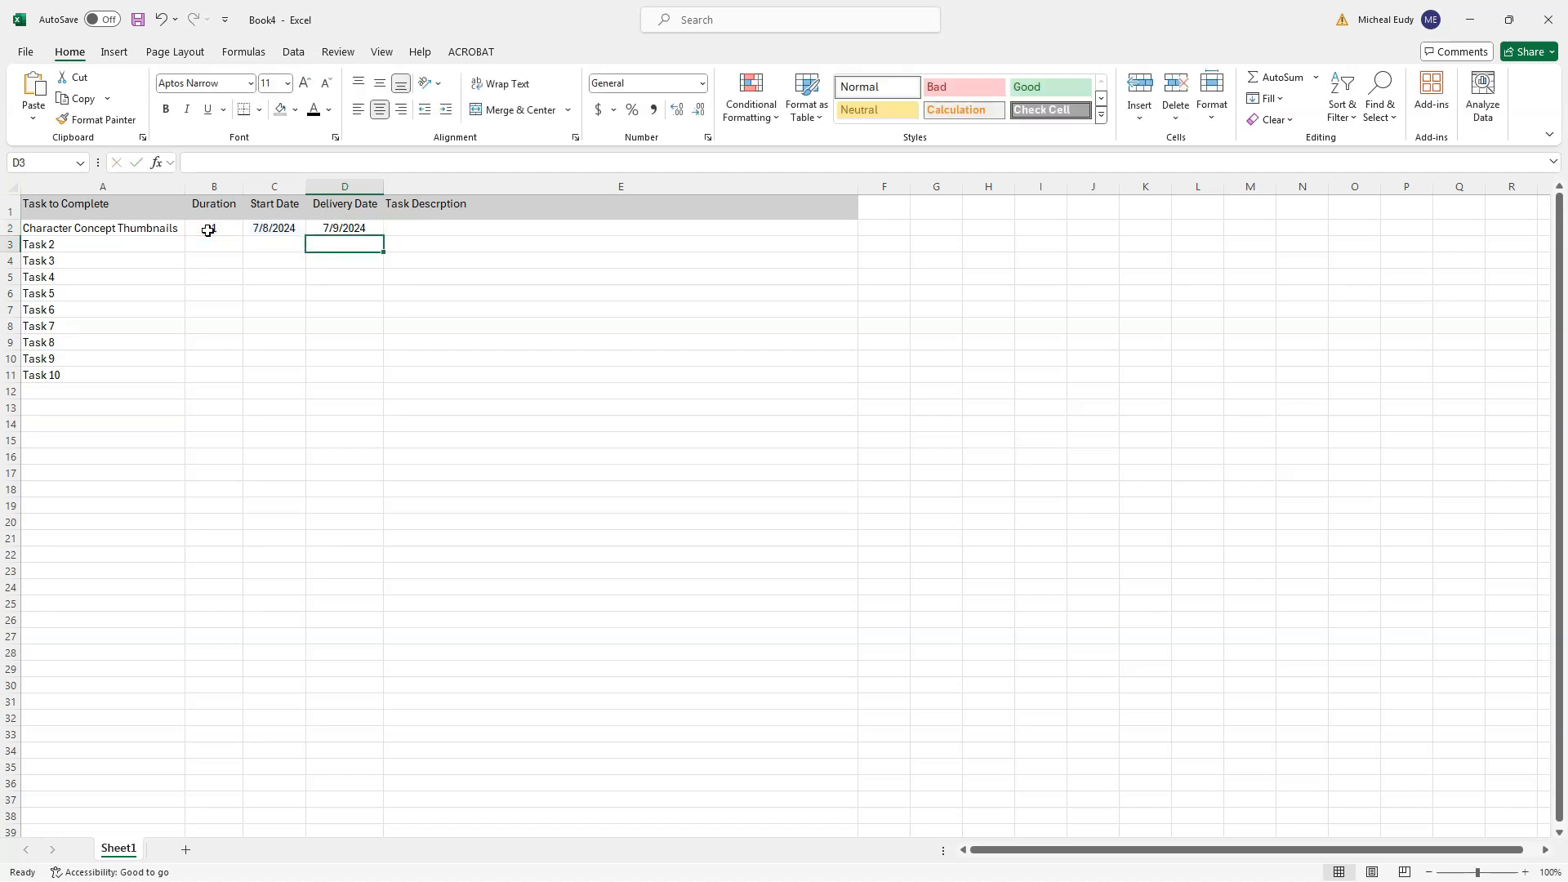
click(225, 227)
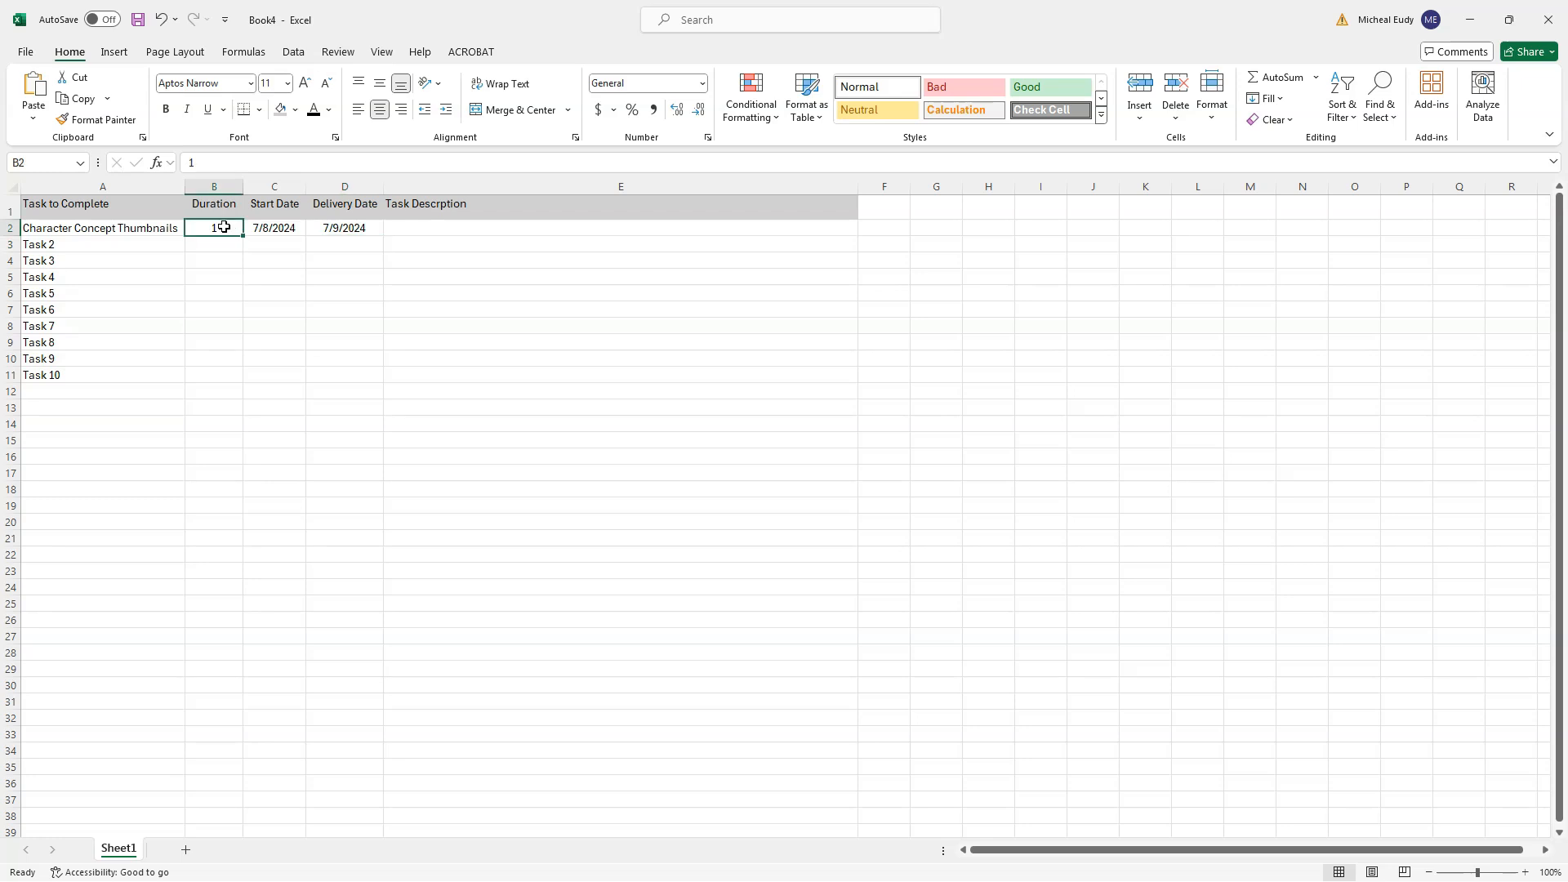
Step: Replace "Task 2" in cell A3 with "Character Concept Review" from the finished Gantt chart workbook
click(90, 245)
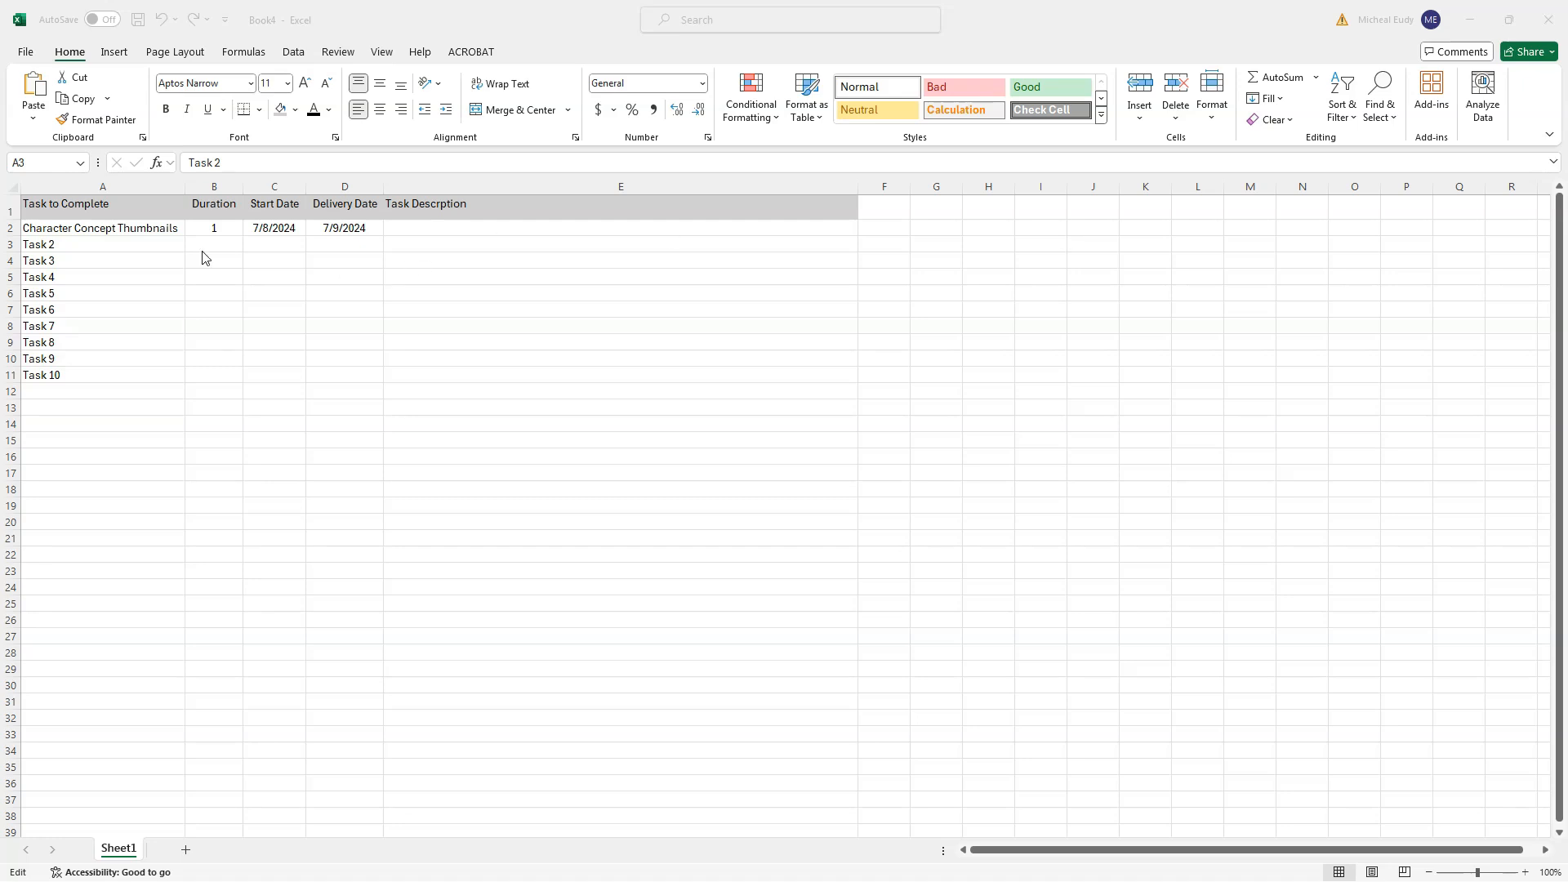
click(91, 244)
key(Delete)
text(Character Concept Review)
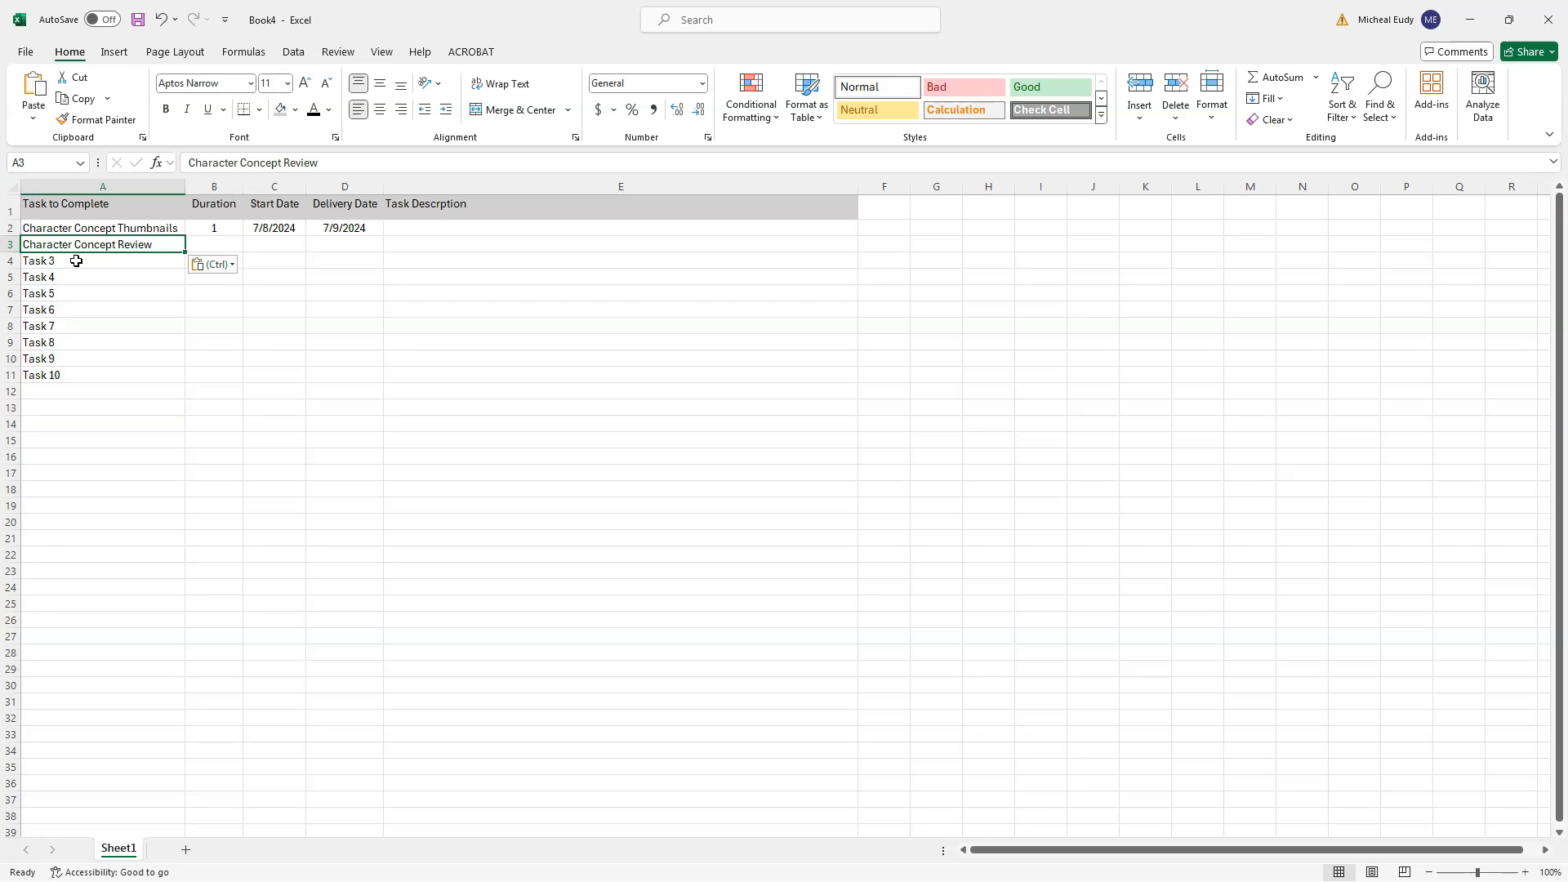
click(88, 225)
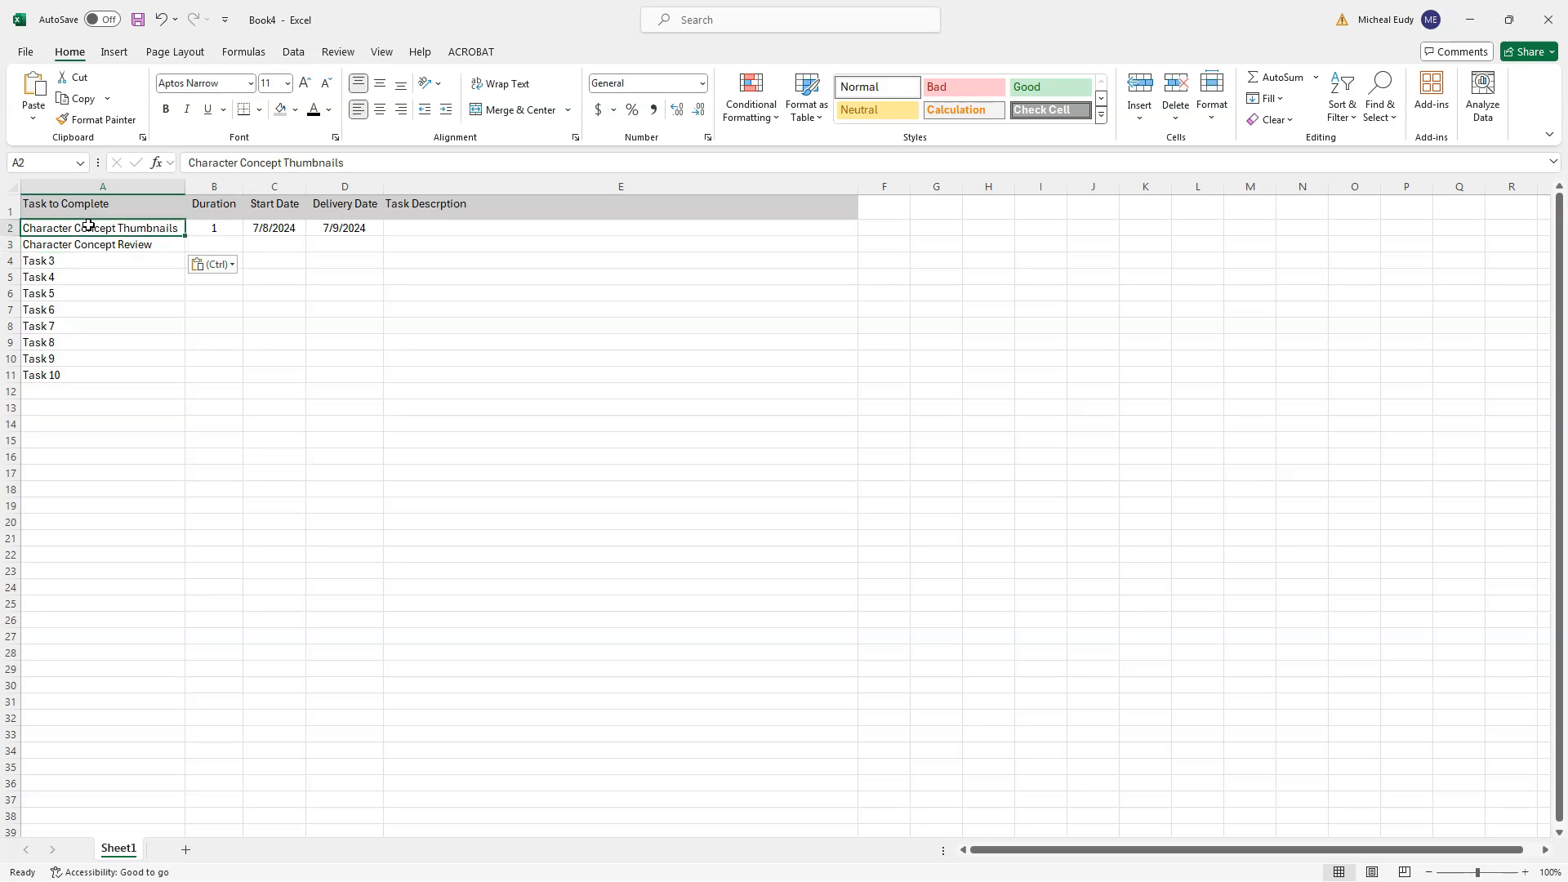
click(90, 244)
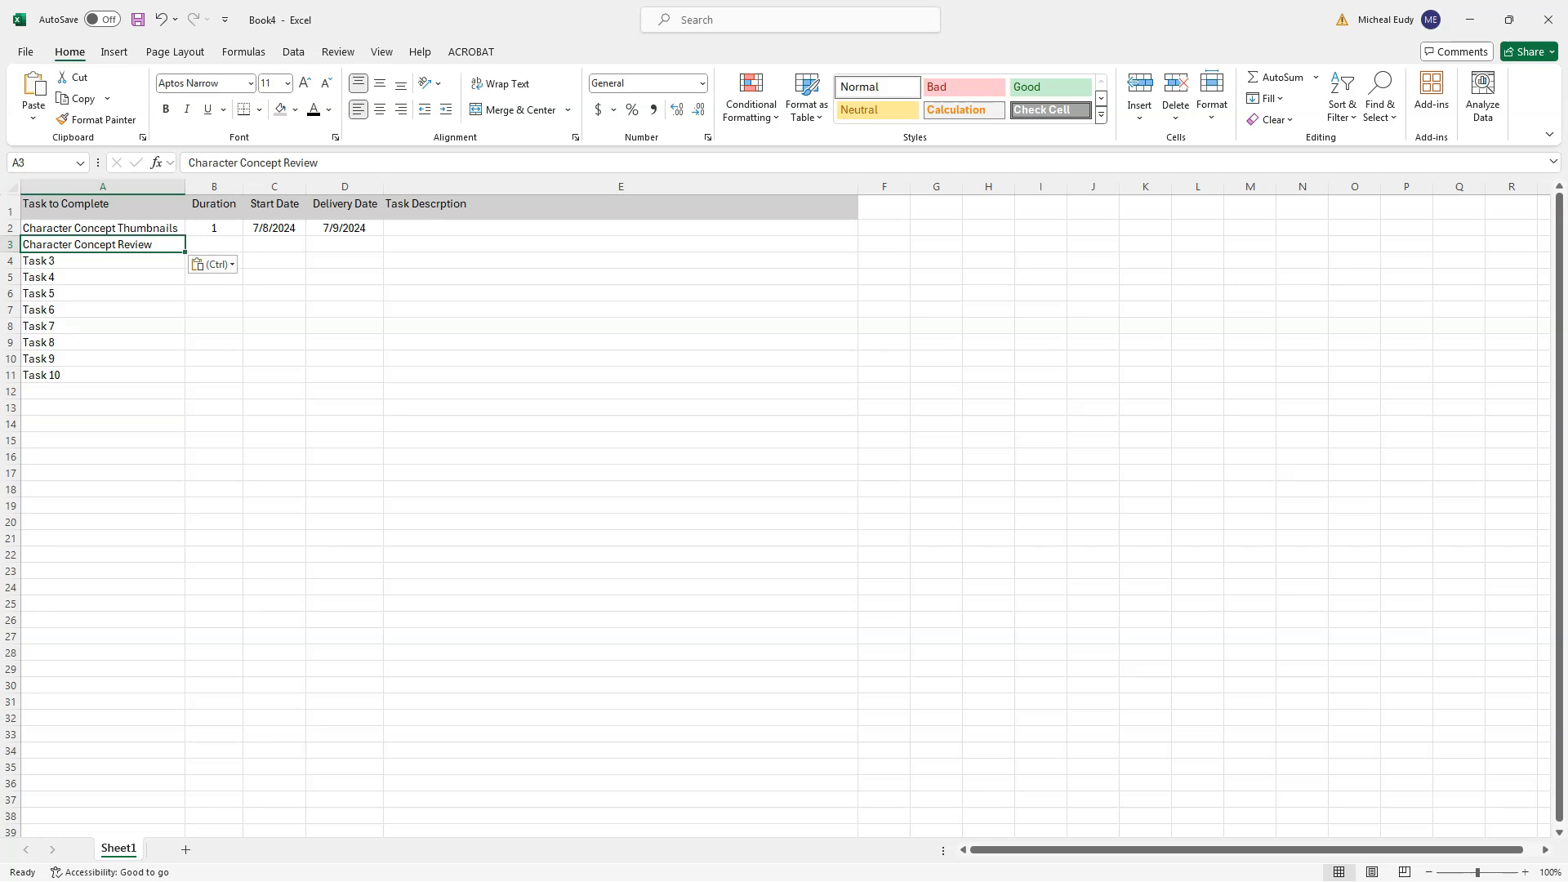
Step: Replace "Task 3" in cell A4 with "Character Concept Sketches" from the finished Gantt chart workbook
key(alt+Tab)
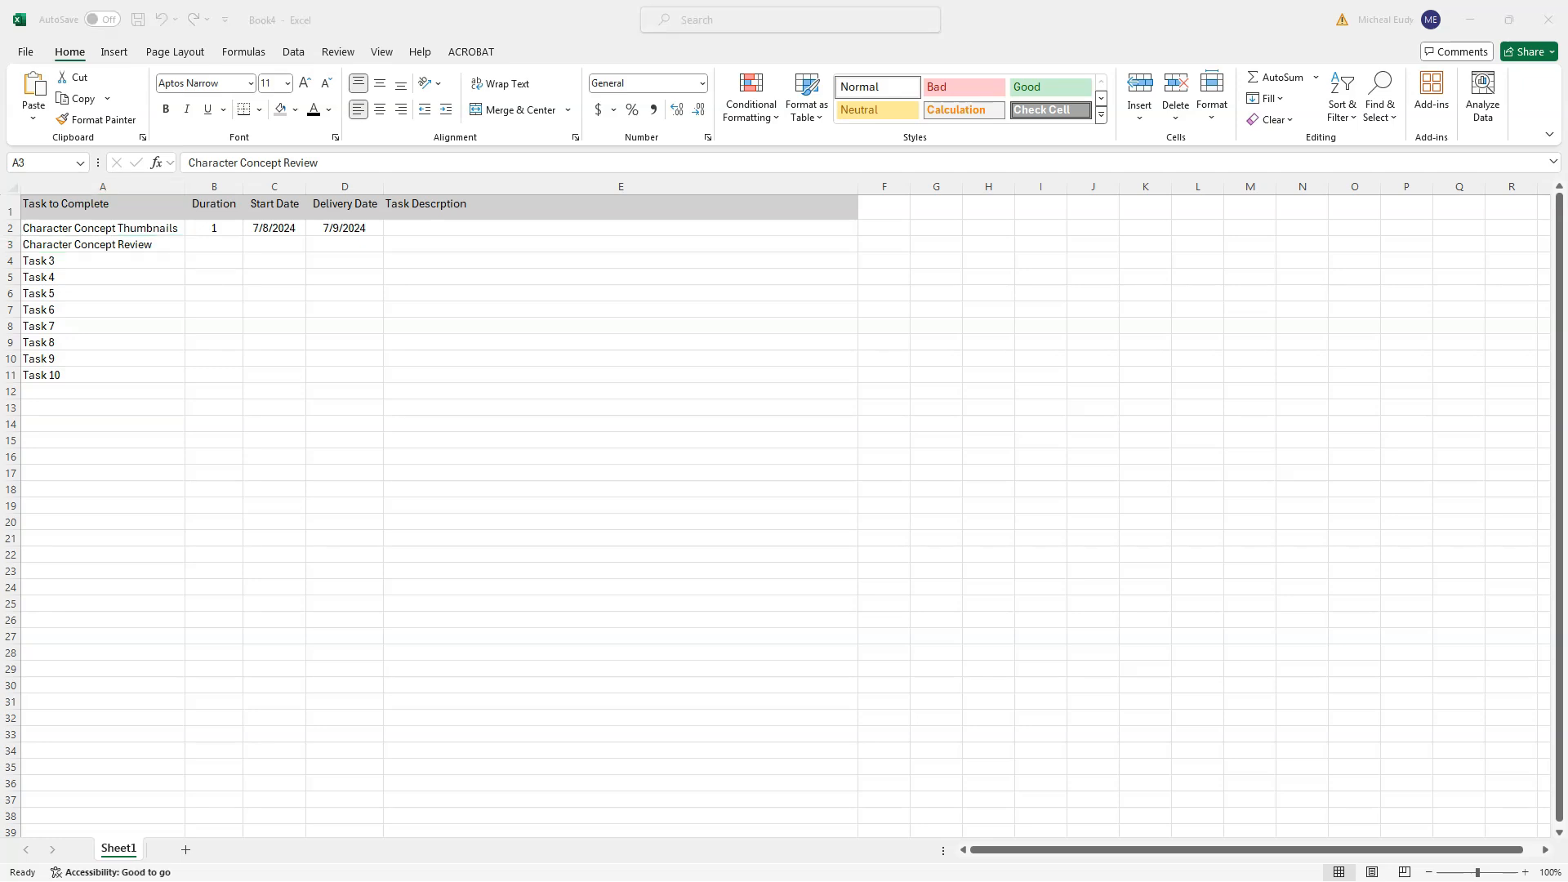
key(F2)
click(53, 260)
text(Character Concept Sketches)
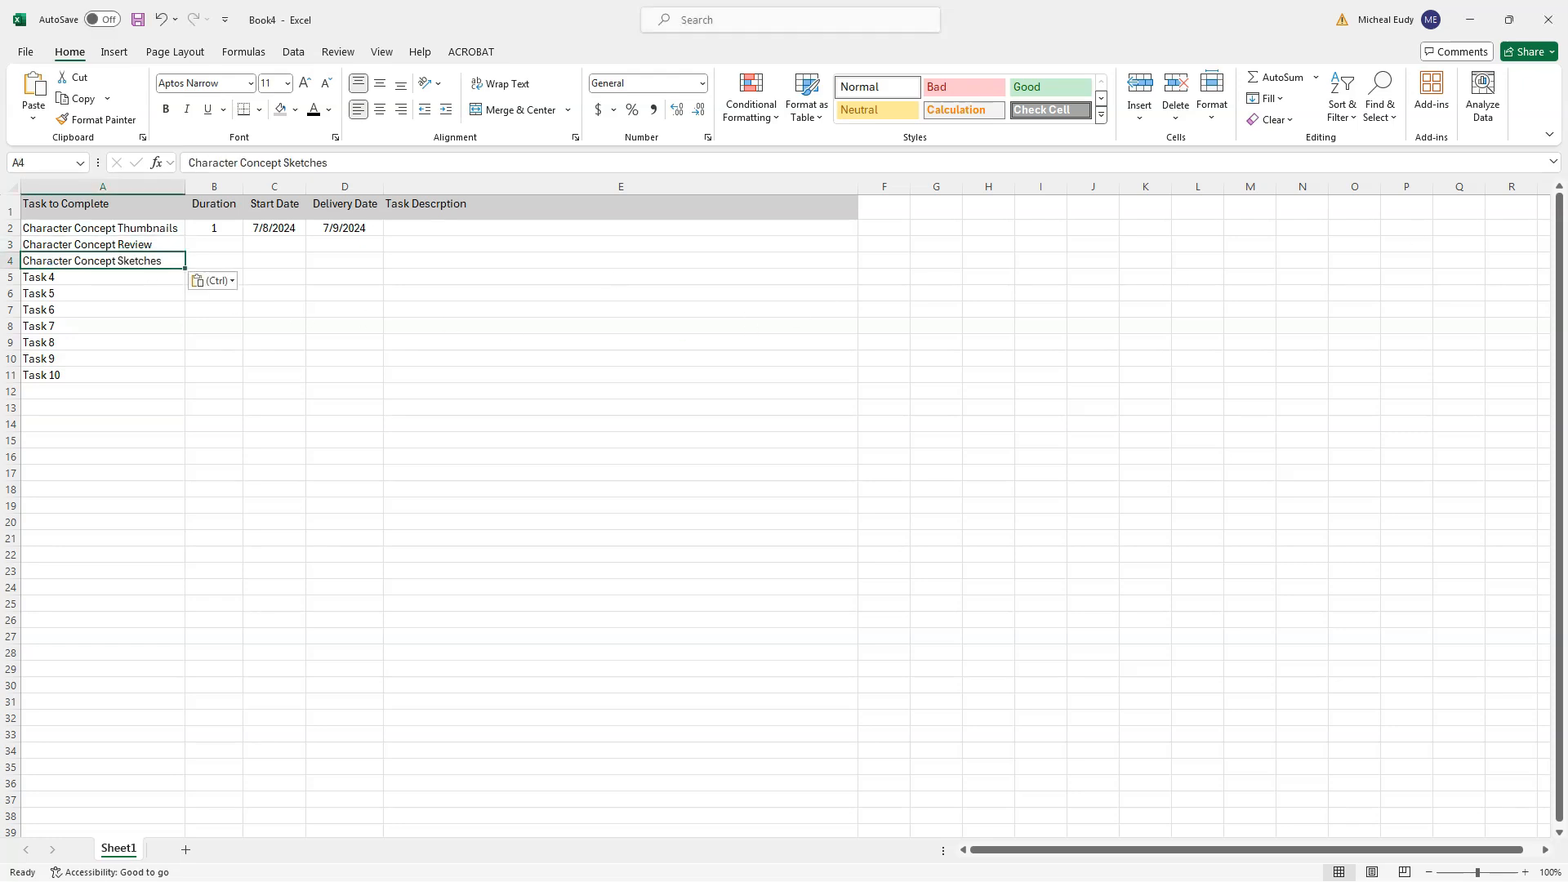
Step: Replace "Task 4" in cell A5 with "Character Base Mesh" from the finished Gantt chart workbook
key(alt+Tab)
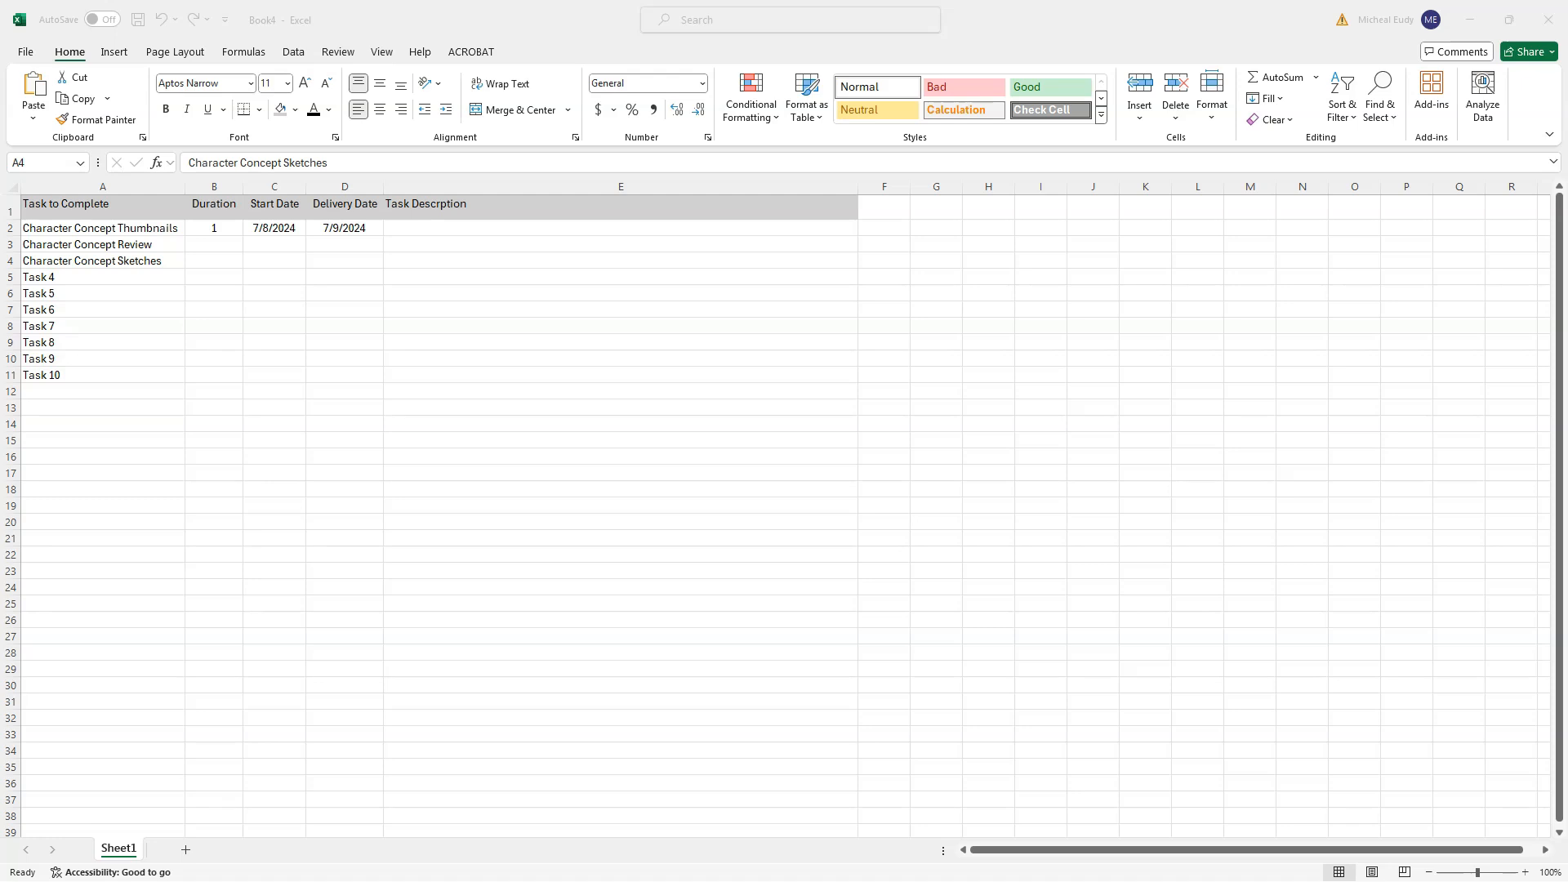
key(F2)
click(51, 277)
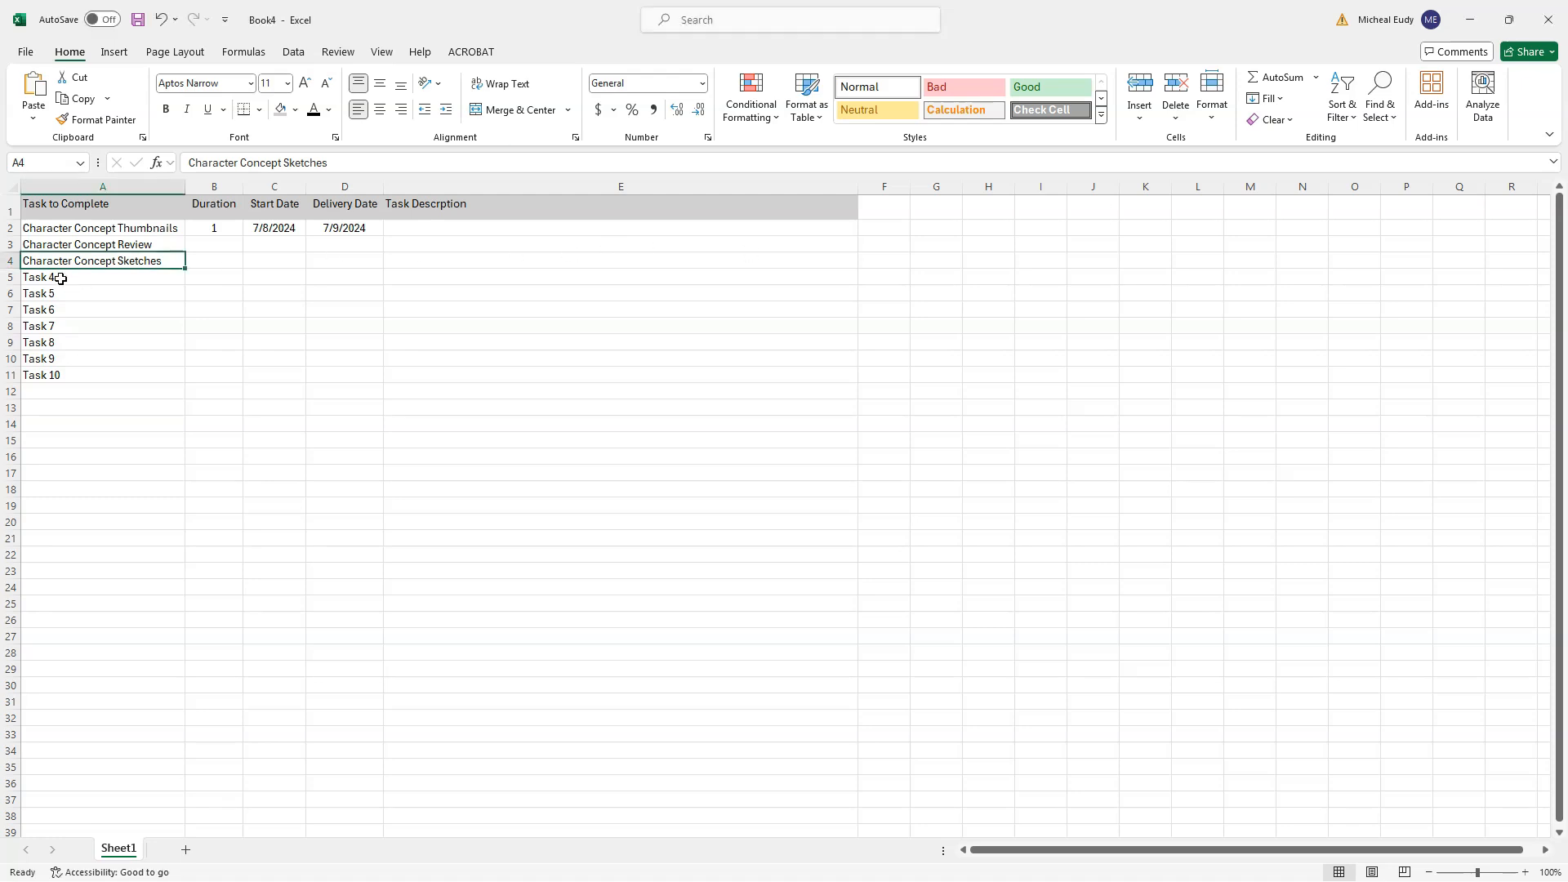
text(Character Base Mesh)
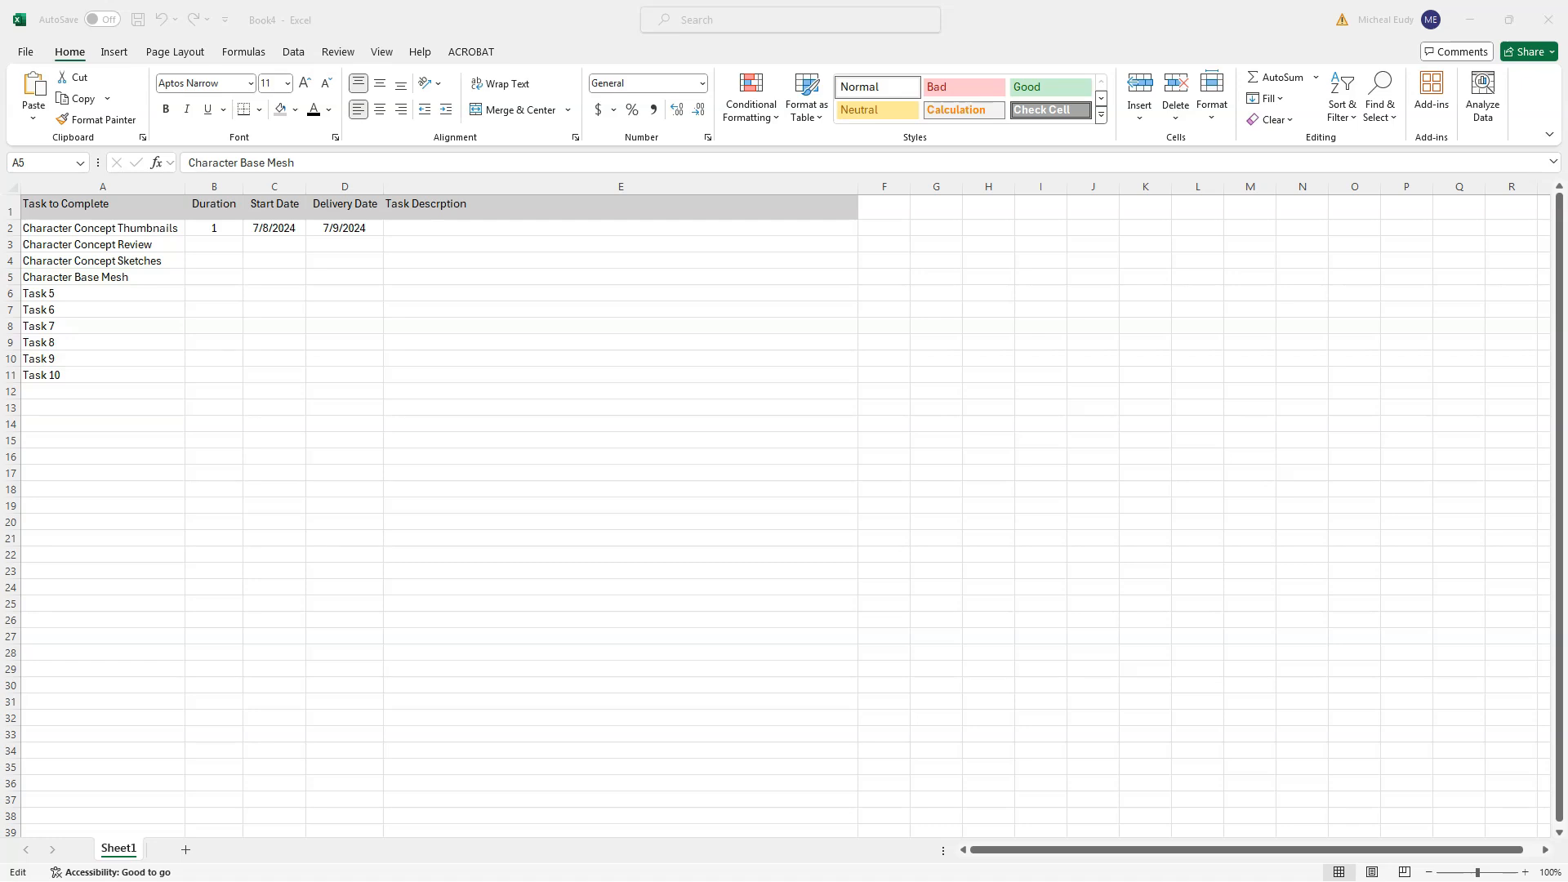
Step: Replace "Task 5" in cell A6 with "Final Mudbox Sculpt" from the finished Gantt chart workbook
click(43, 283)
click(41, 292)
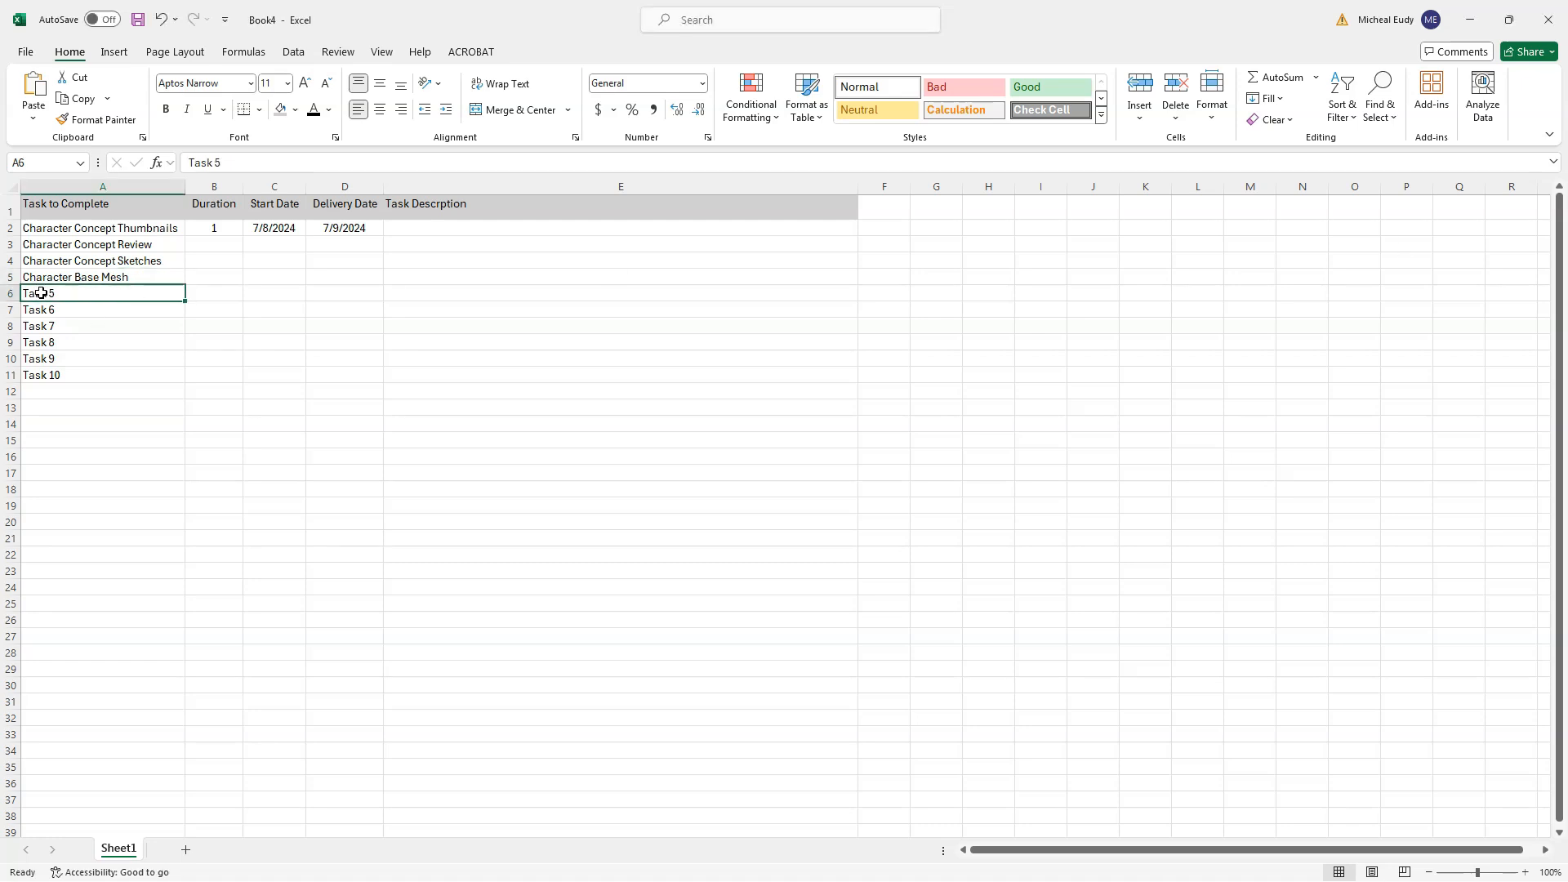
text(Final Mudbox Sculpt)
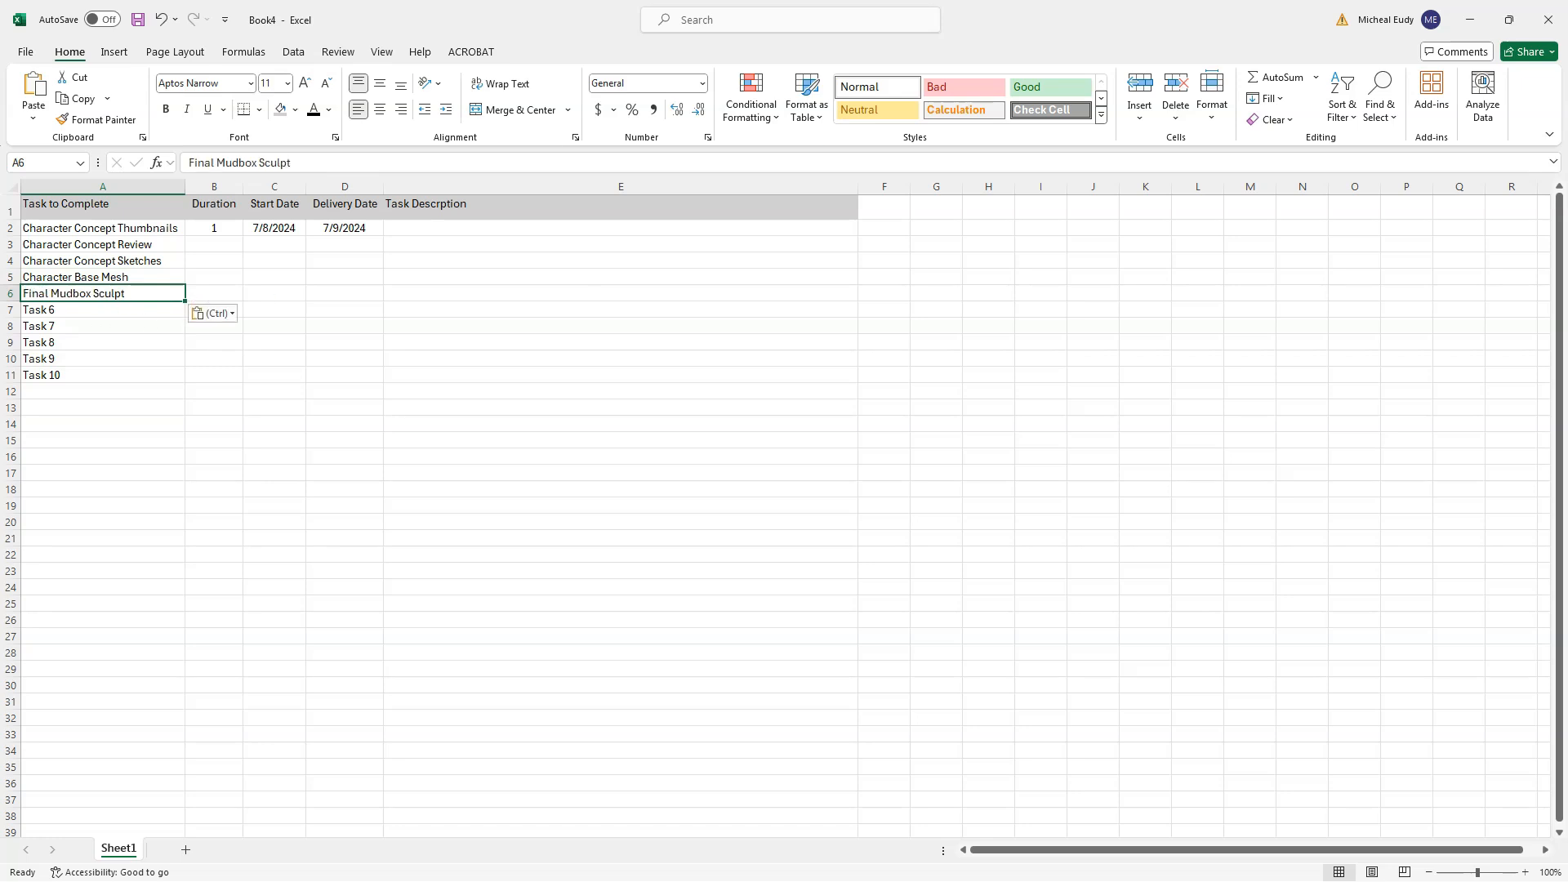
Step: Replace "Task 6" in cell A7 with "Sculpt Retopolgy" from the finished Gantt chart workbook and append "(Maya)" to it
key(alt+Tab)
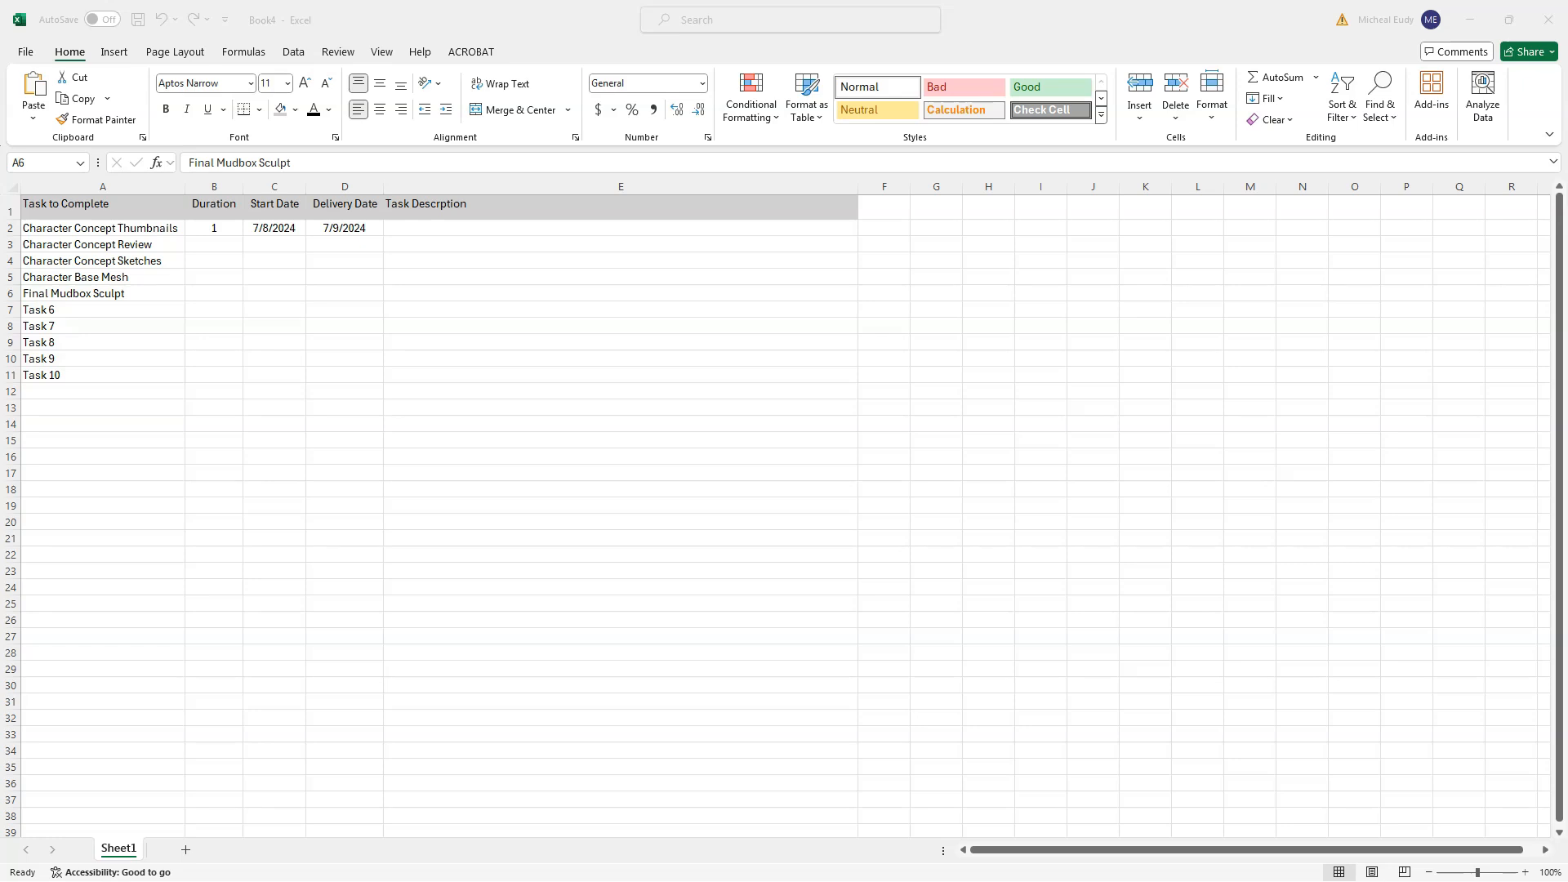
key(F2)
click(87, 320)
click(55, 313)
text(Sculpt Retopolgy)
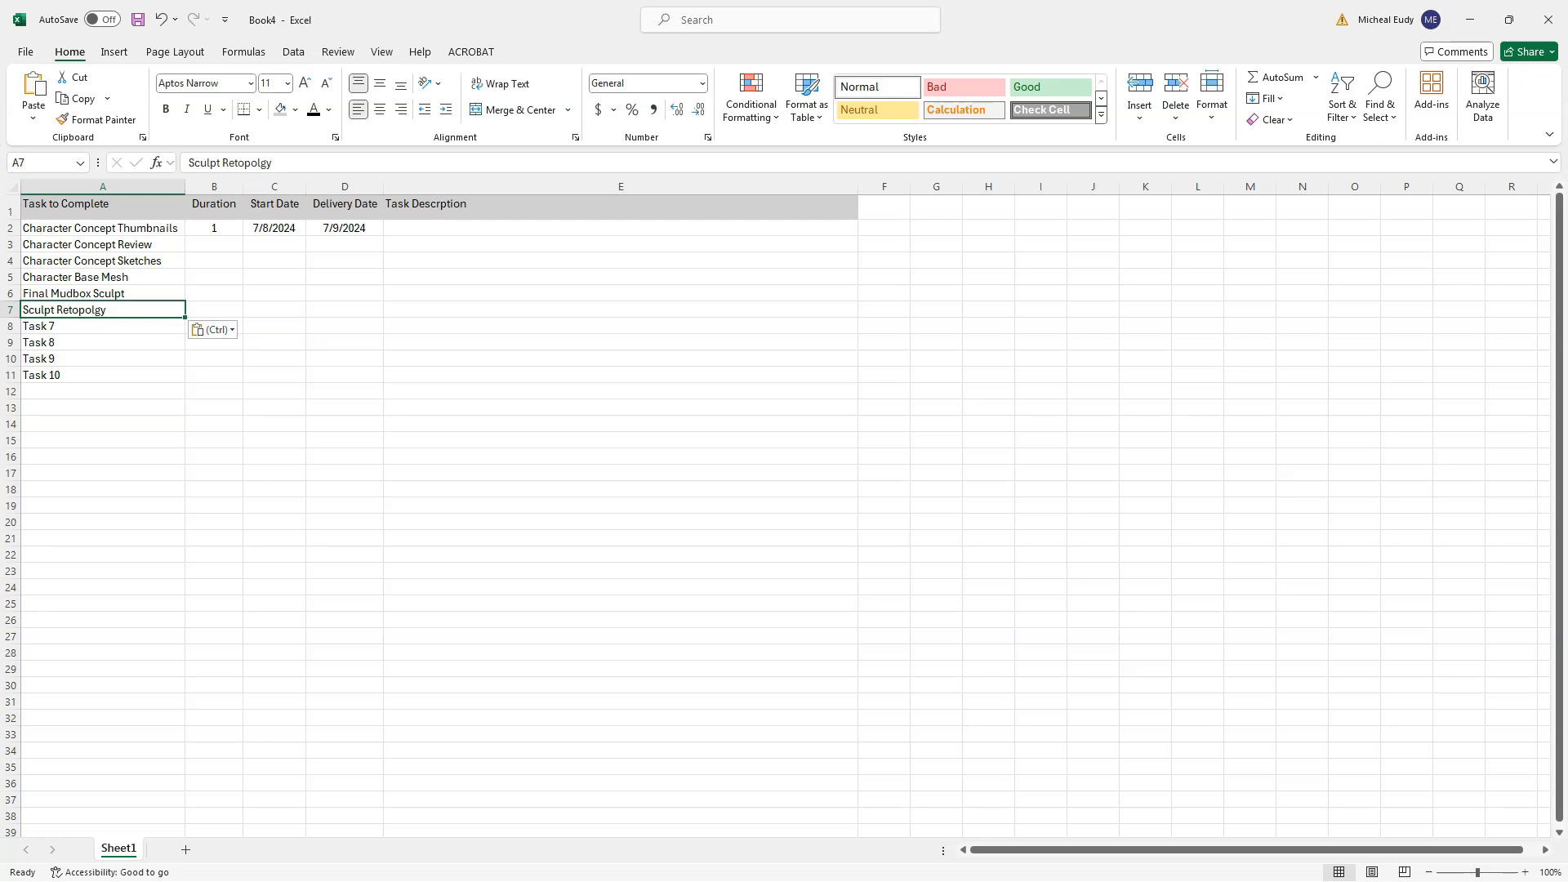
click(83, 280)
click(280, 162)
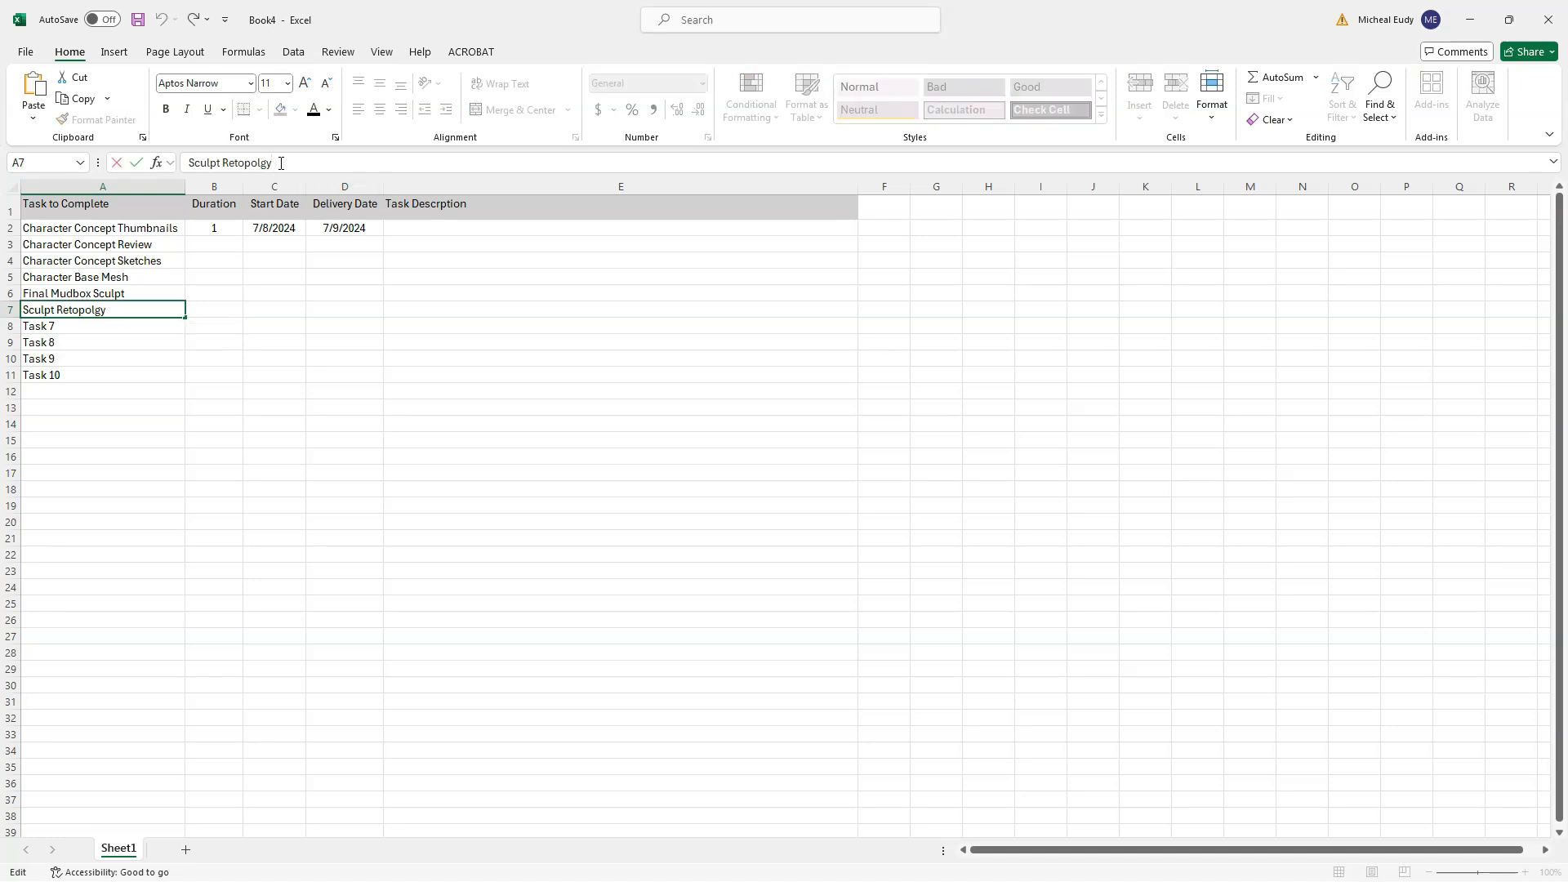
text((Maya))
key(ctrl+Return)
Step: Replace "Task 7" in cell A8 with "Realime Mesh (retopo) Unwrap / Pack" from the finished Gantt chart workbook
click(74, 325)
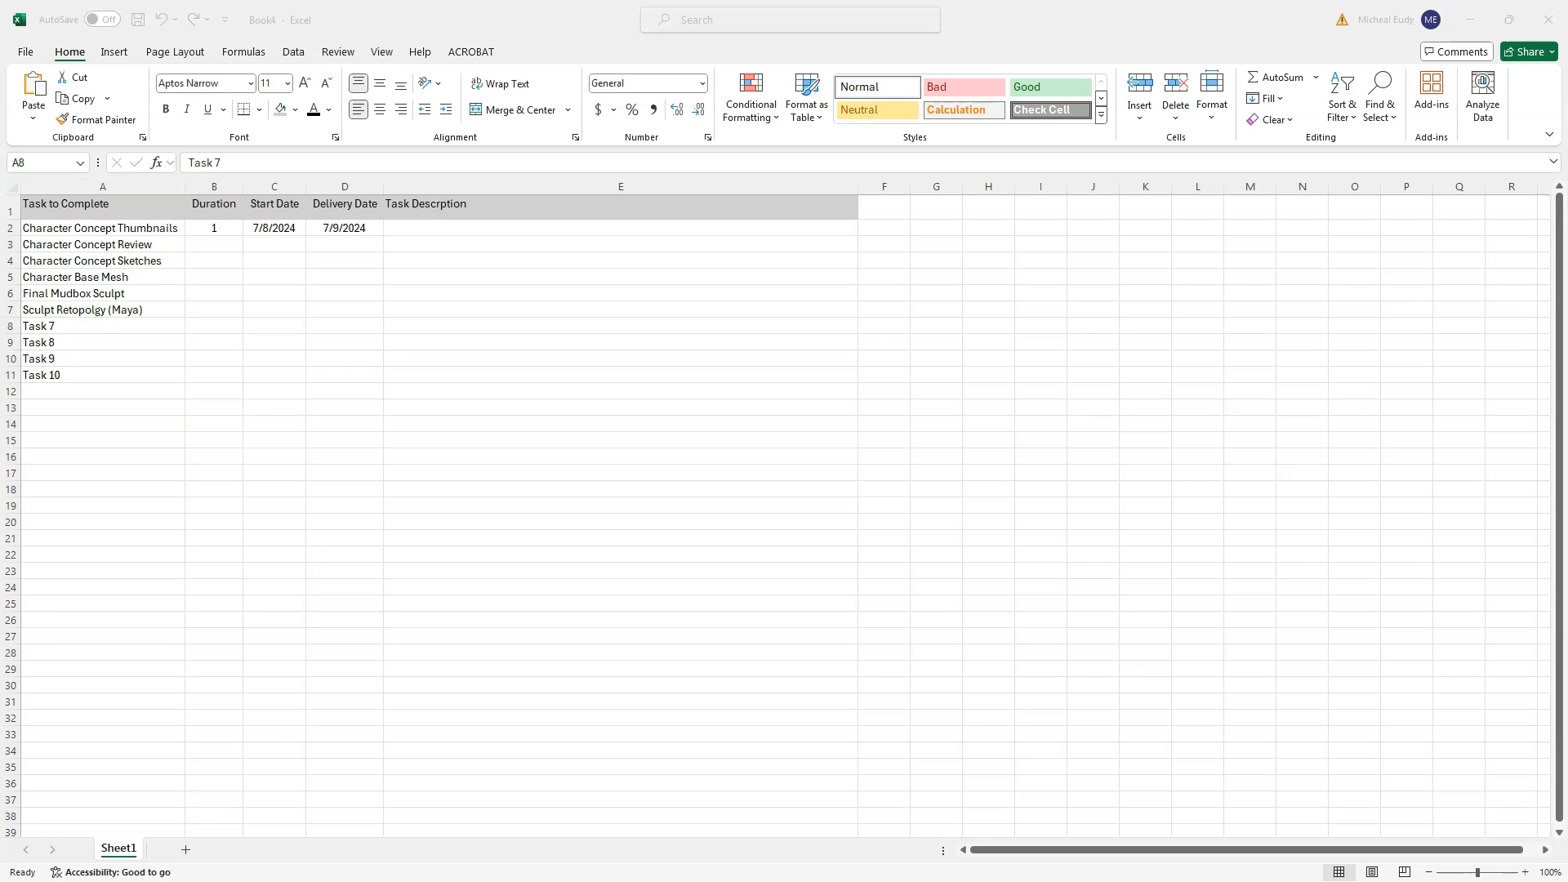
key(F2)
click(84, 329)
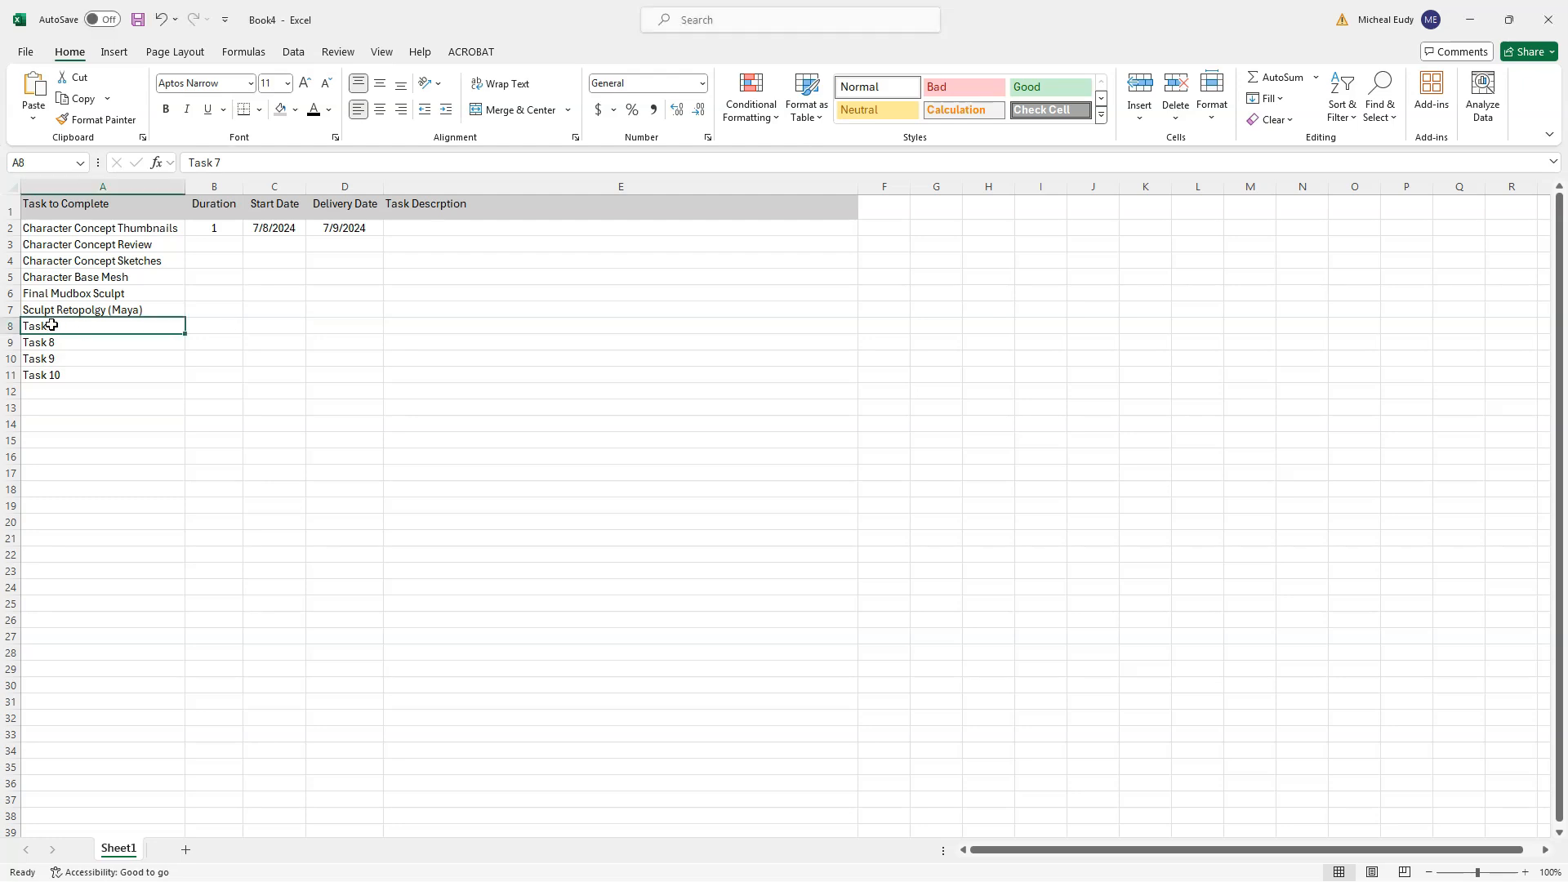
text(Realime Mesh (retopo) Unwrap / Pack)
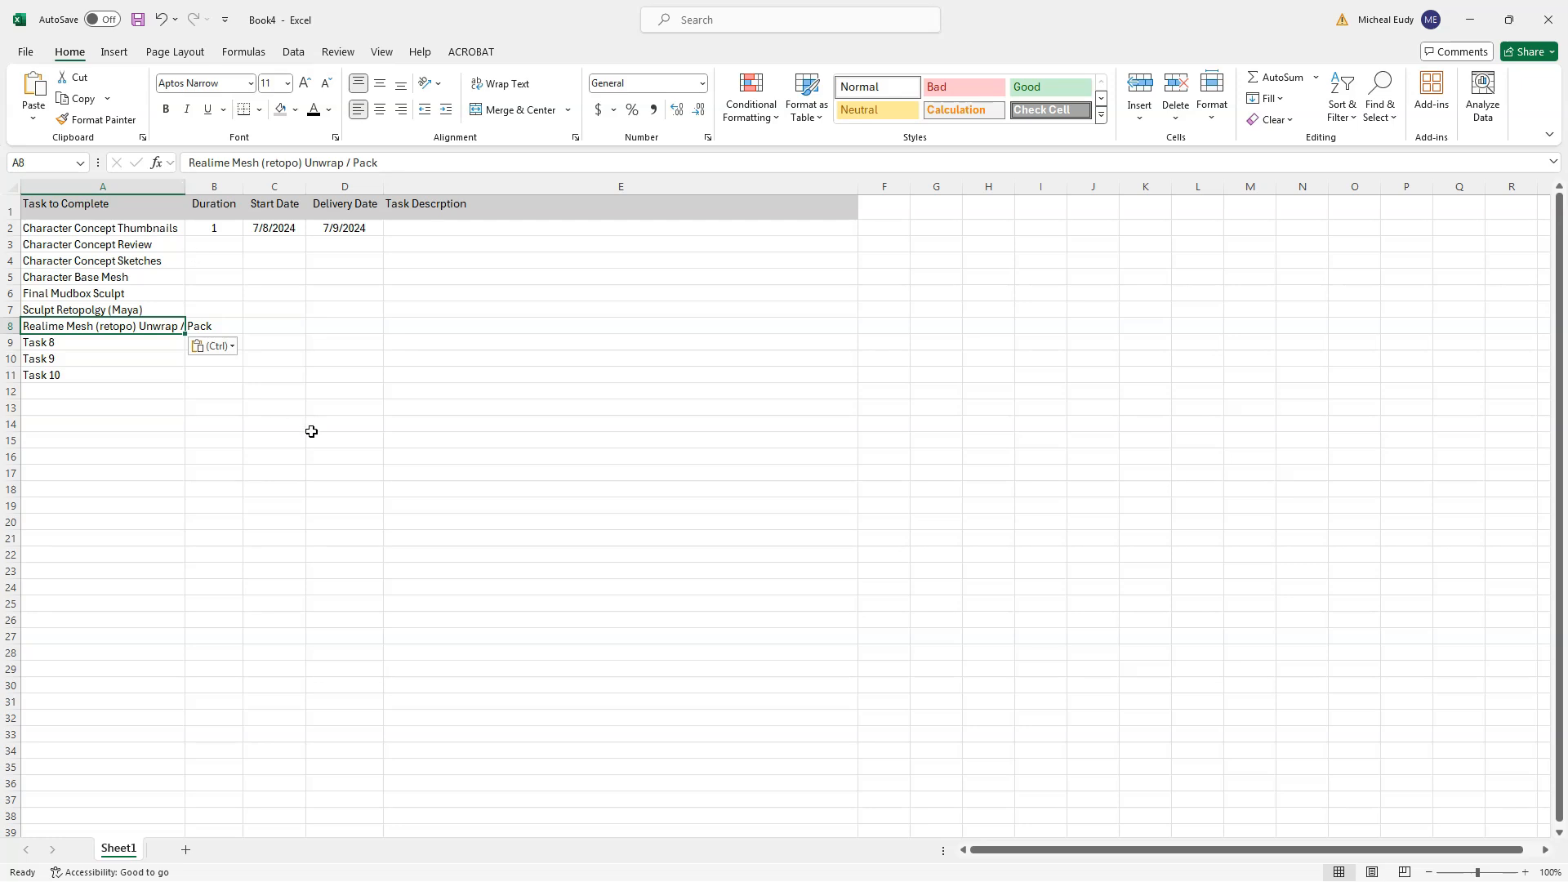
click(311, 426)
Step: AutoFit the width of column A to the task names in A2:A11
drag(94, 232, 109, 365)
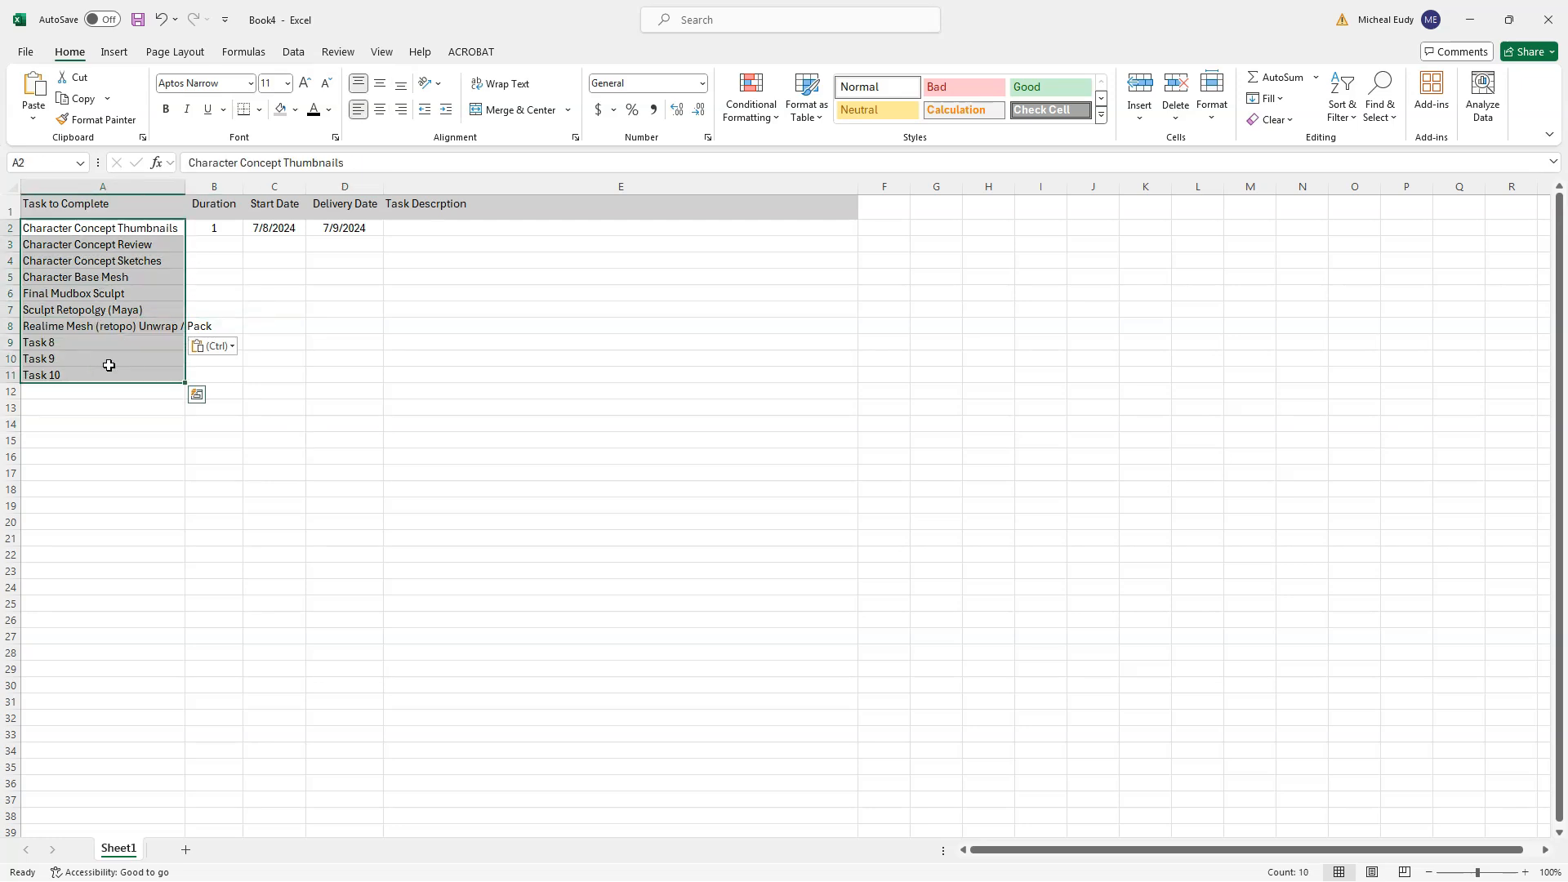
click(1211, 94)
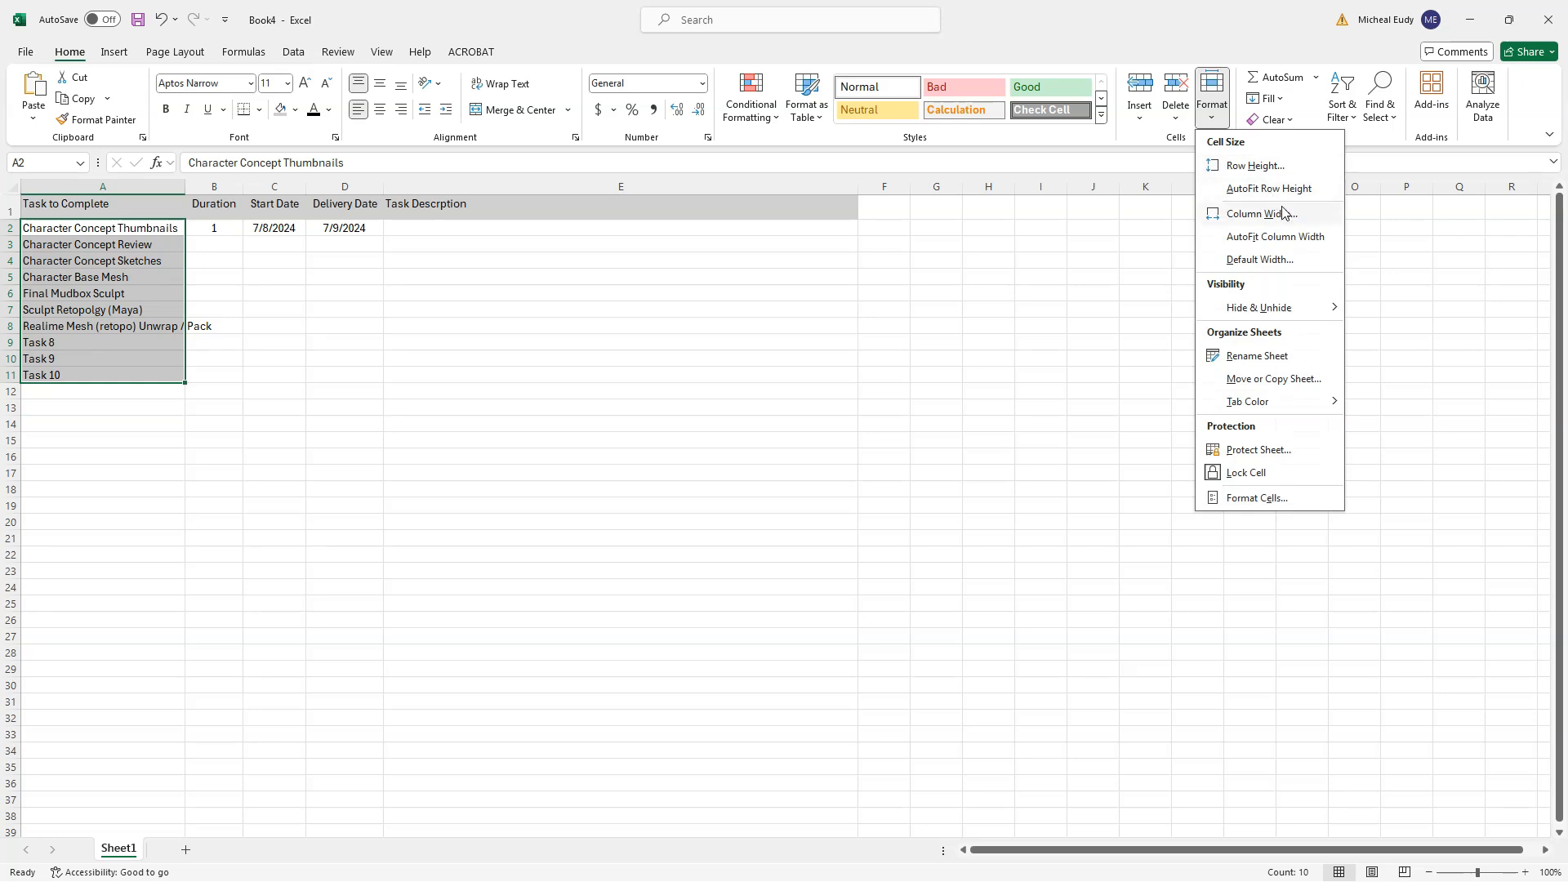
click(1262, 236)
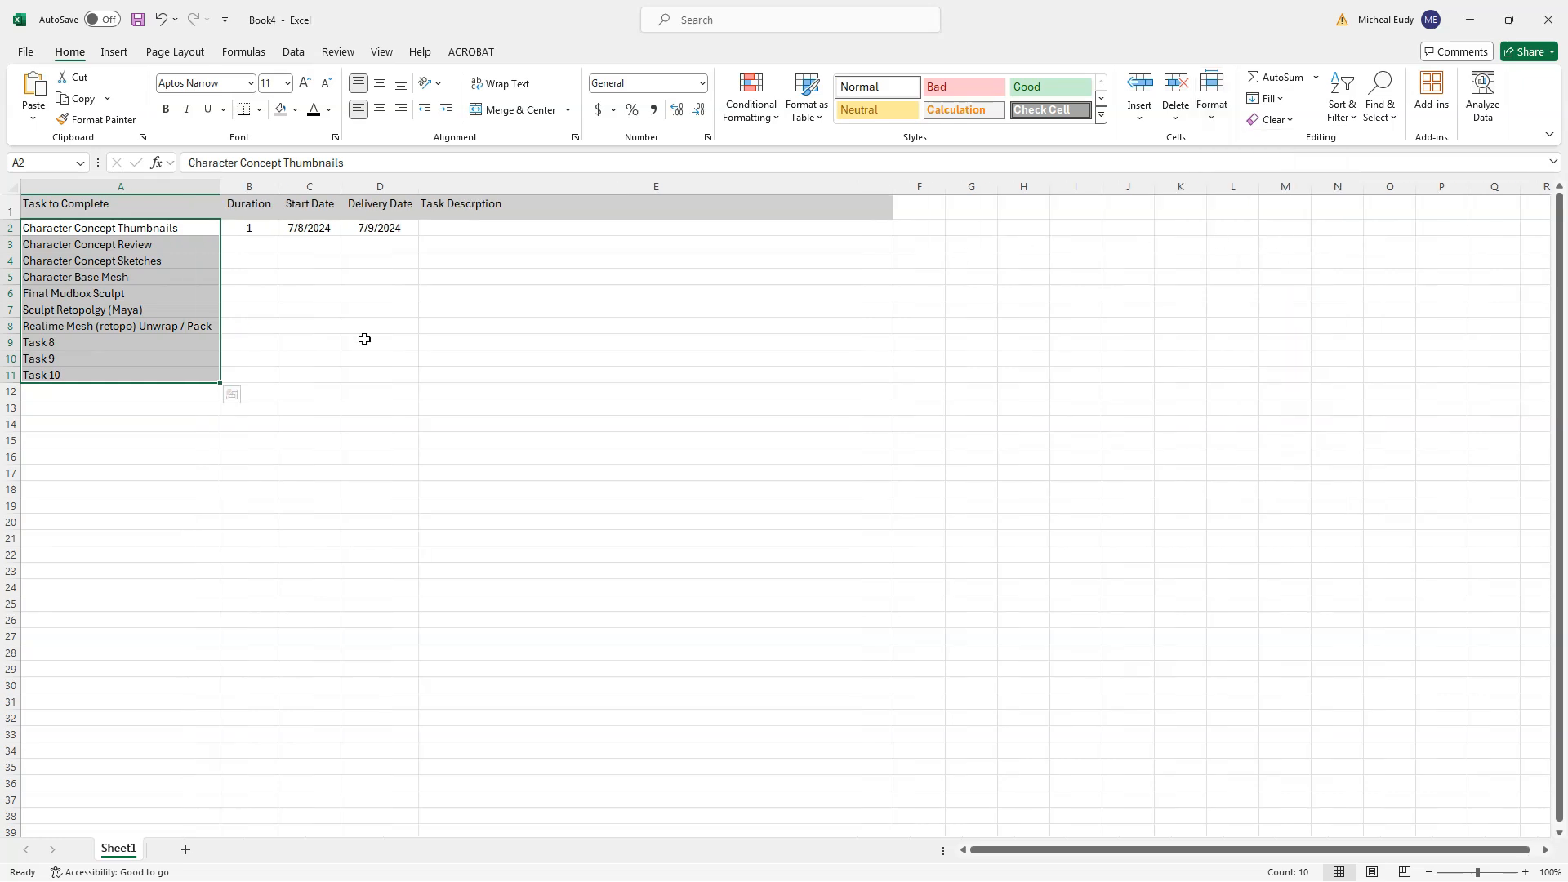
Step: Replace "Task 8" in cell A9 with "Create Various Maps" from the finished Gantt chart workbook
click(117, 346)
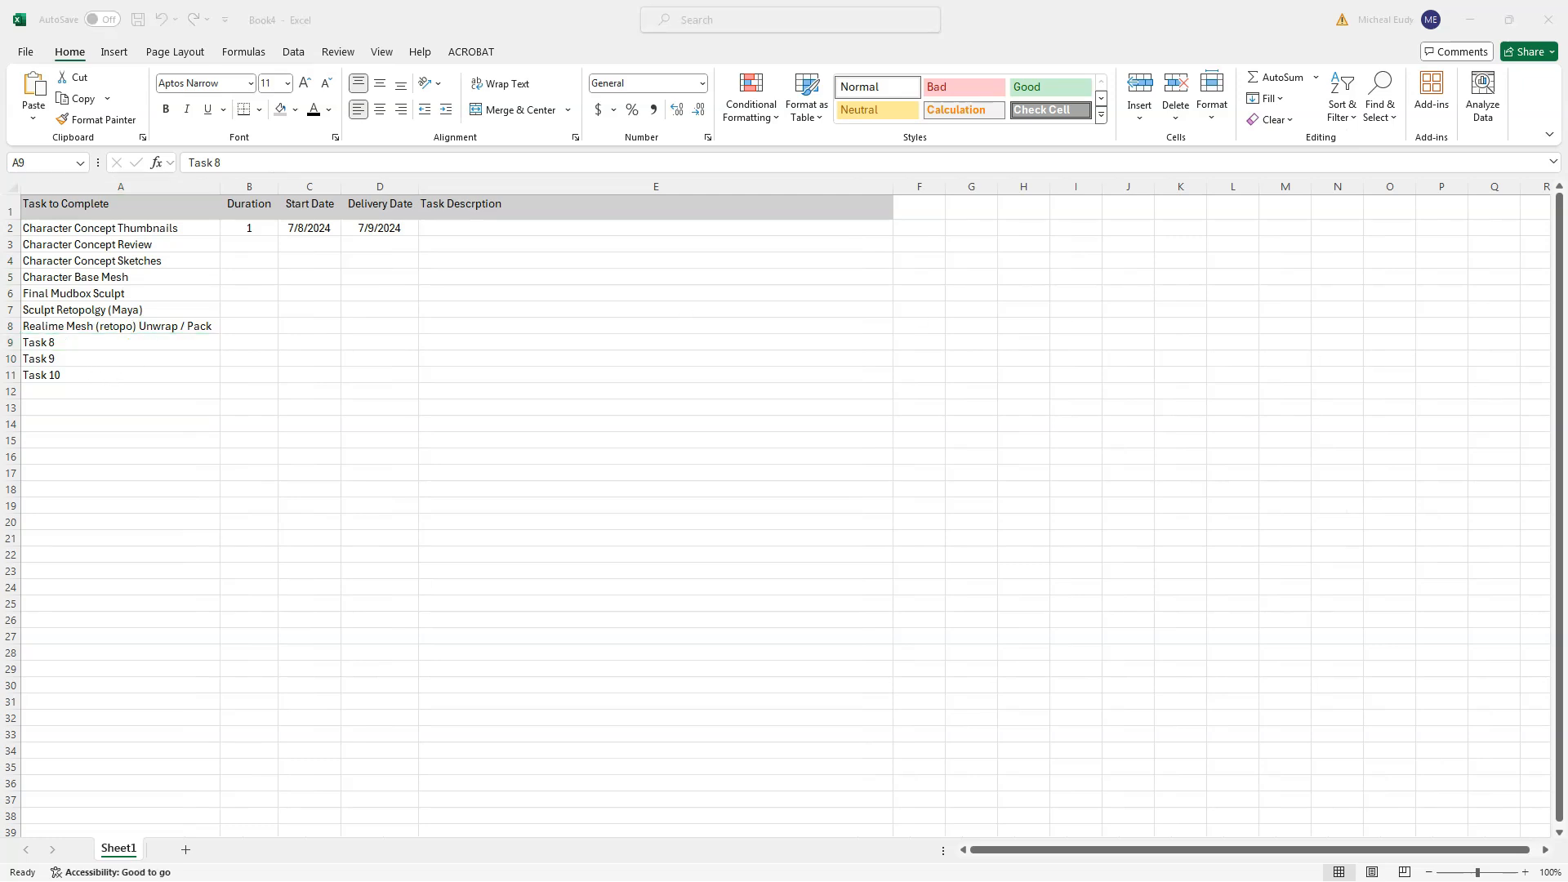
key(F2)
click(54, 342)
text(Create Various Maps)
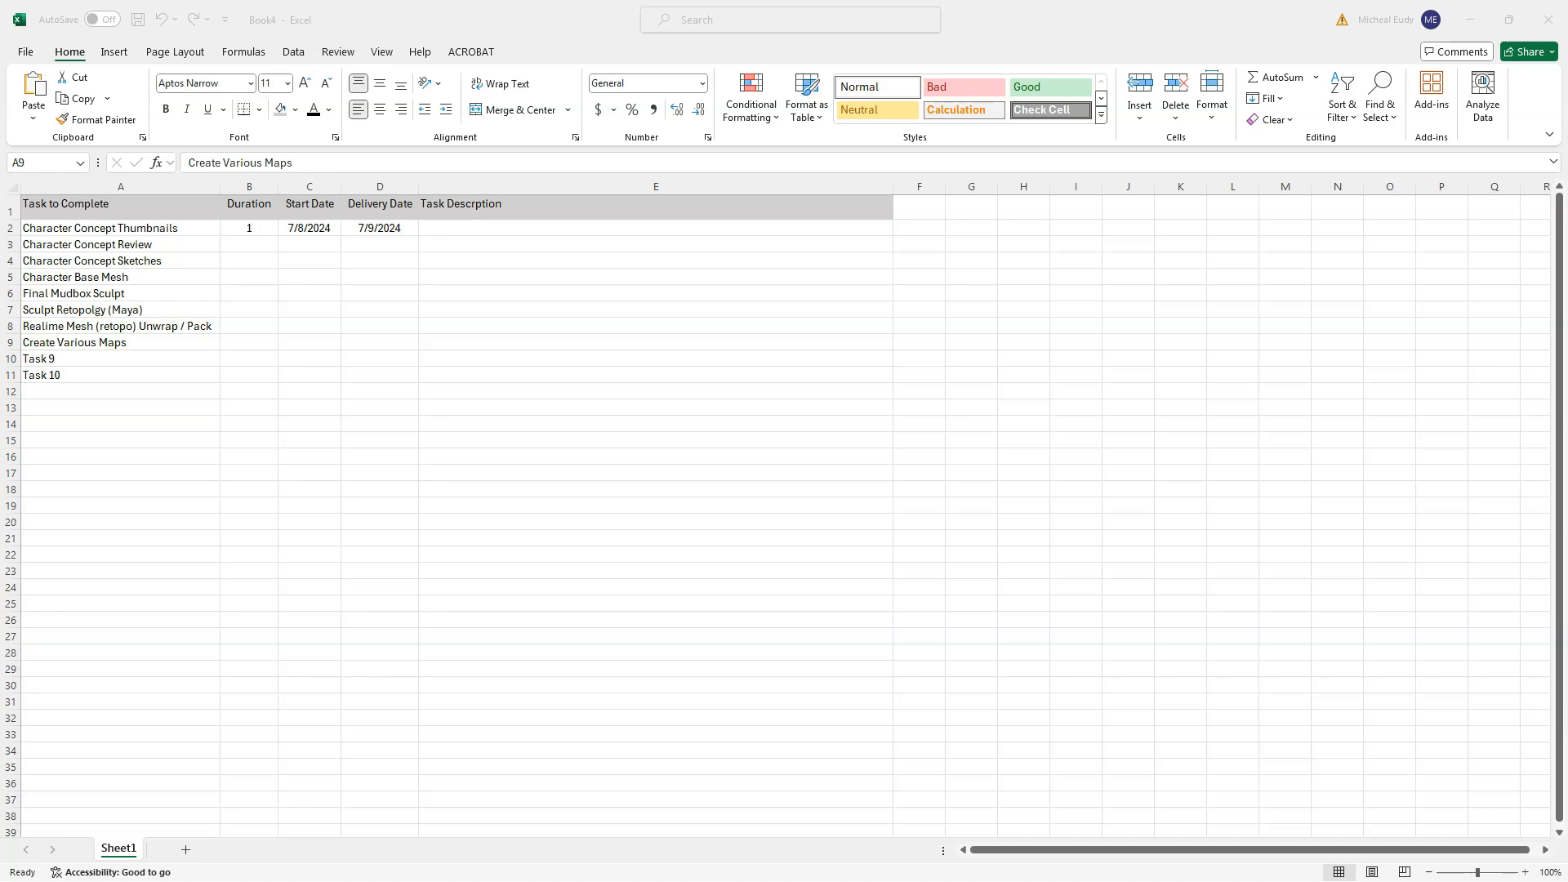
Step: Replace "Task 9" in cell A10 with "Upload Mesh and Maps to Sketchfab" from the finished Gantt chart workbook
key(F2)
click(71, 357)
click(45, 357)
text(Upload Mesh and Maps to Sketchfab)
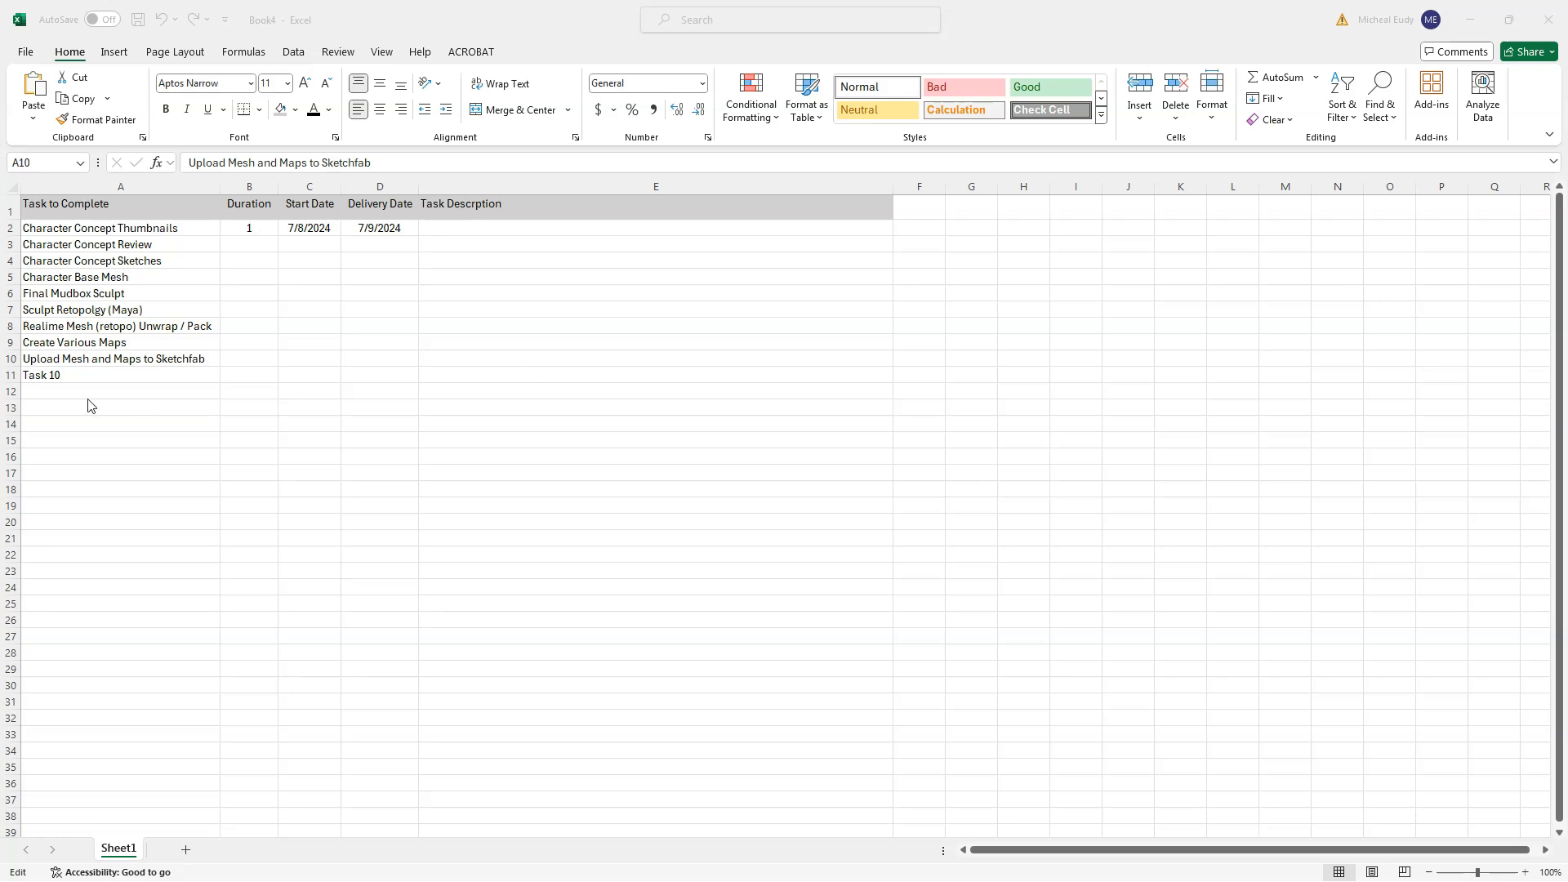
Step: Replace "Task 10" in cell A11 with "Post Sketchfab Viewer" from the finished workbook and append "(Behance)" to it
click(71, 375)
text(Post Sketchfab Viewer)
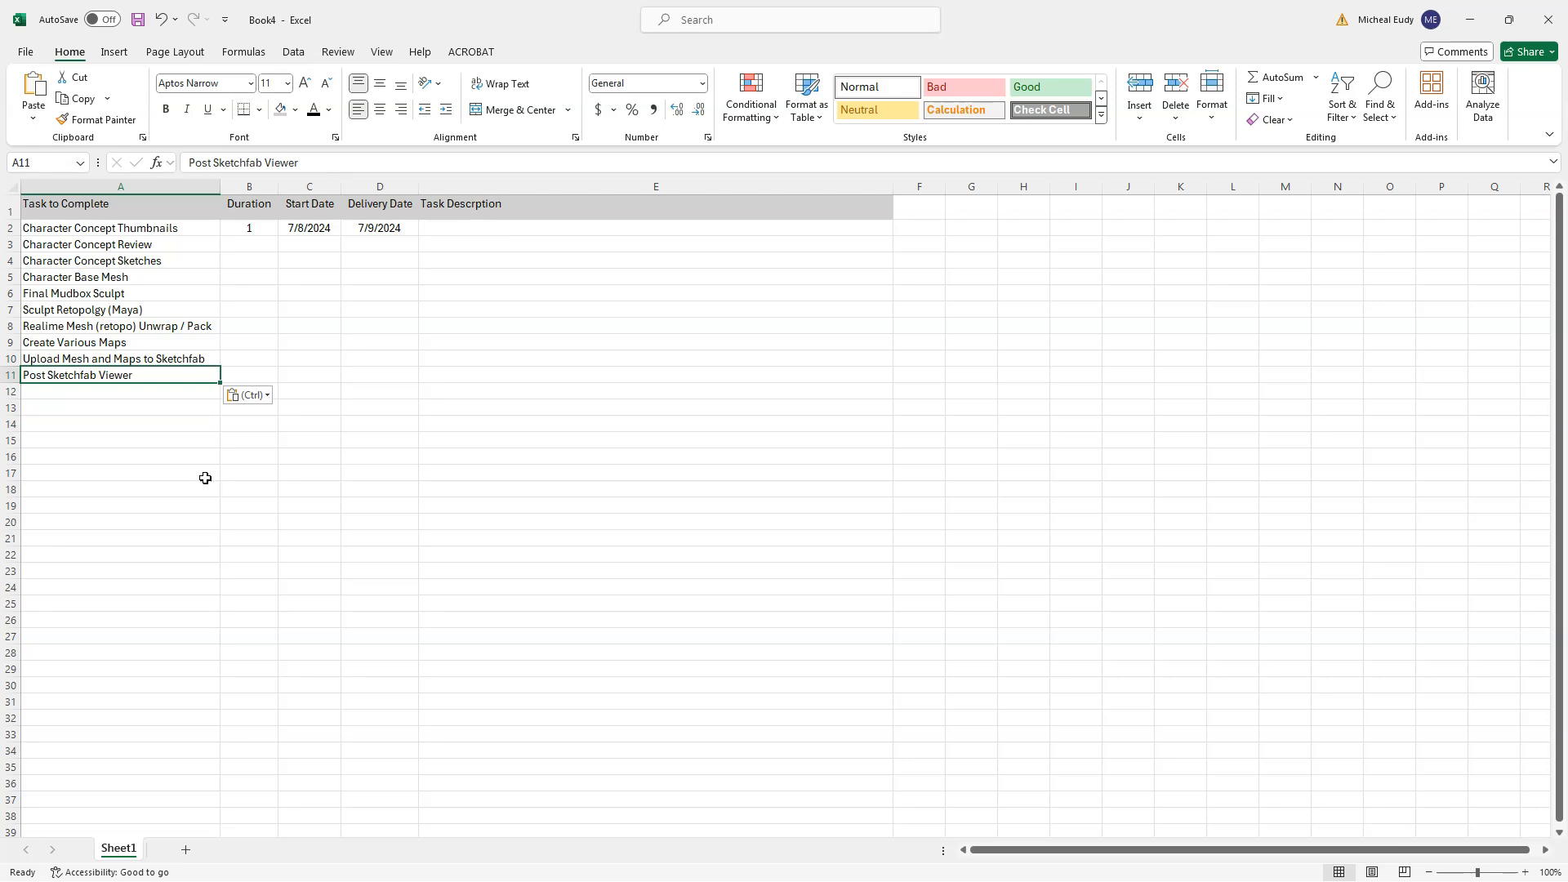
double_click(152, 377)
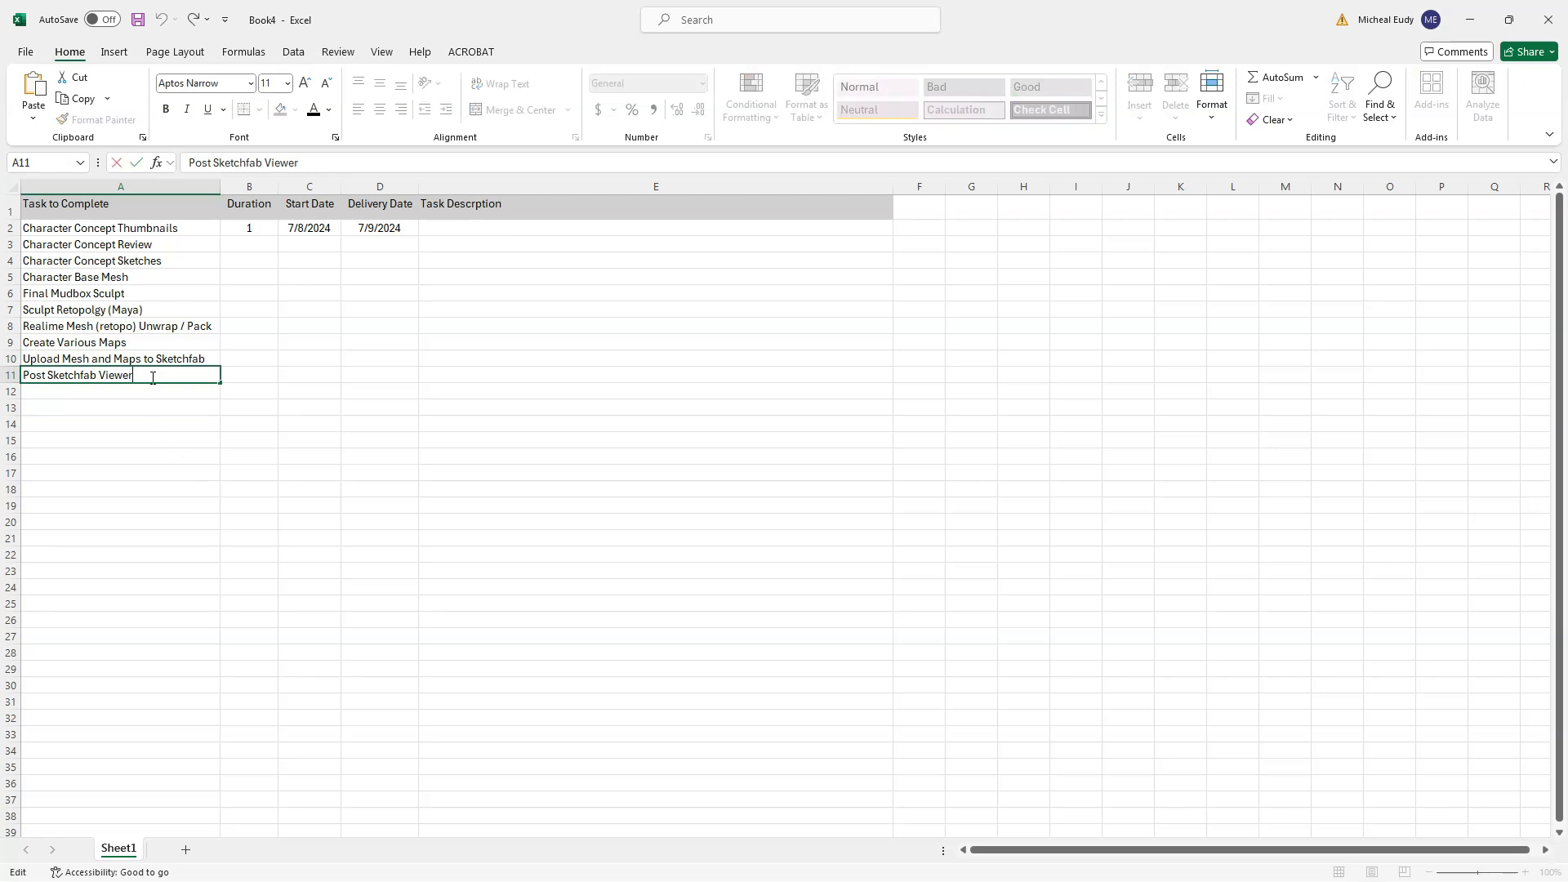
text((Behance)
click(423, 458)
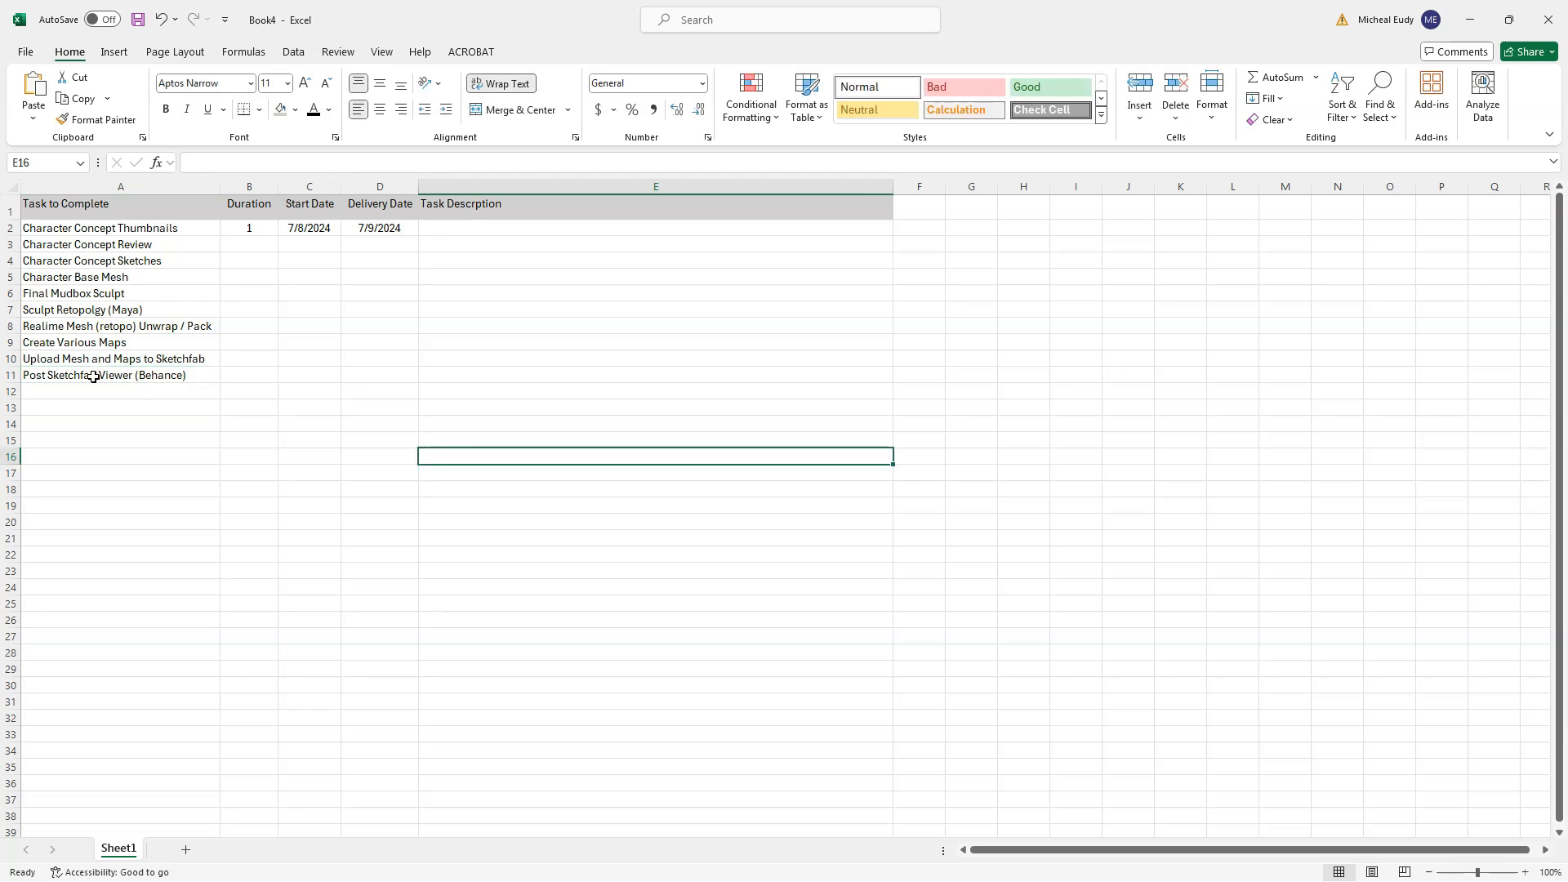
Step: Enter the durations 1, 2, 1 and 4 in cells B3 to B6 for the tasks from Character Concept Review to Final Mudbox Sculpt
click(250, 242)
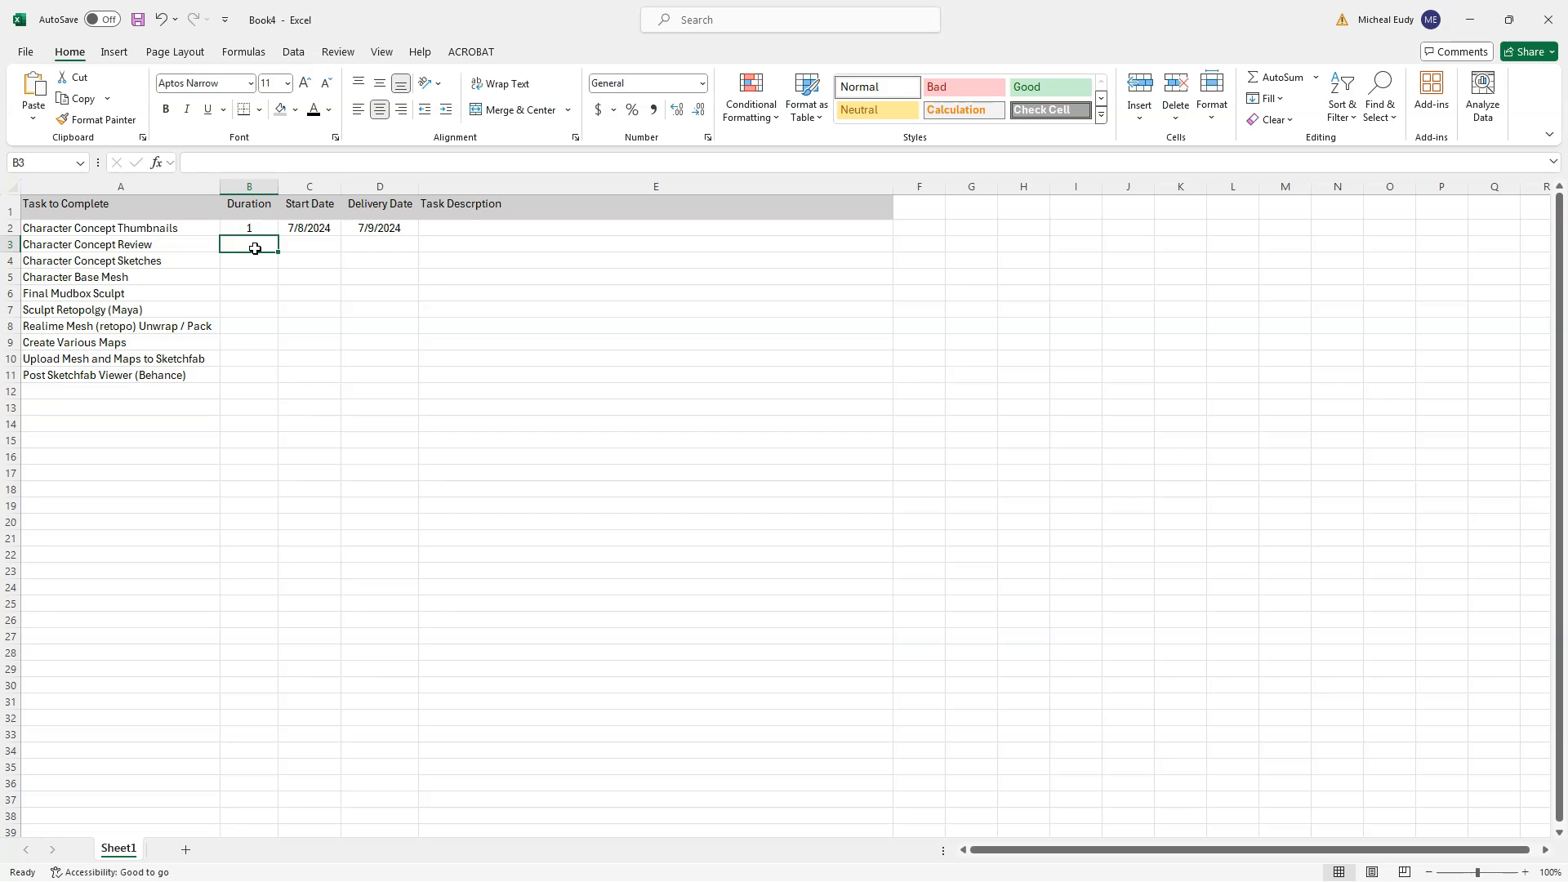
text(1)
click(250, 262)
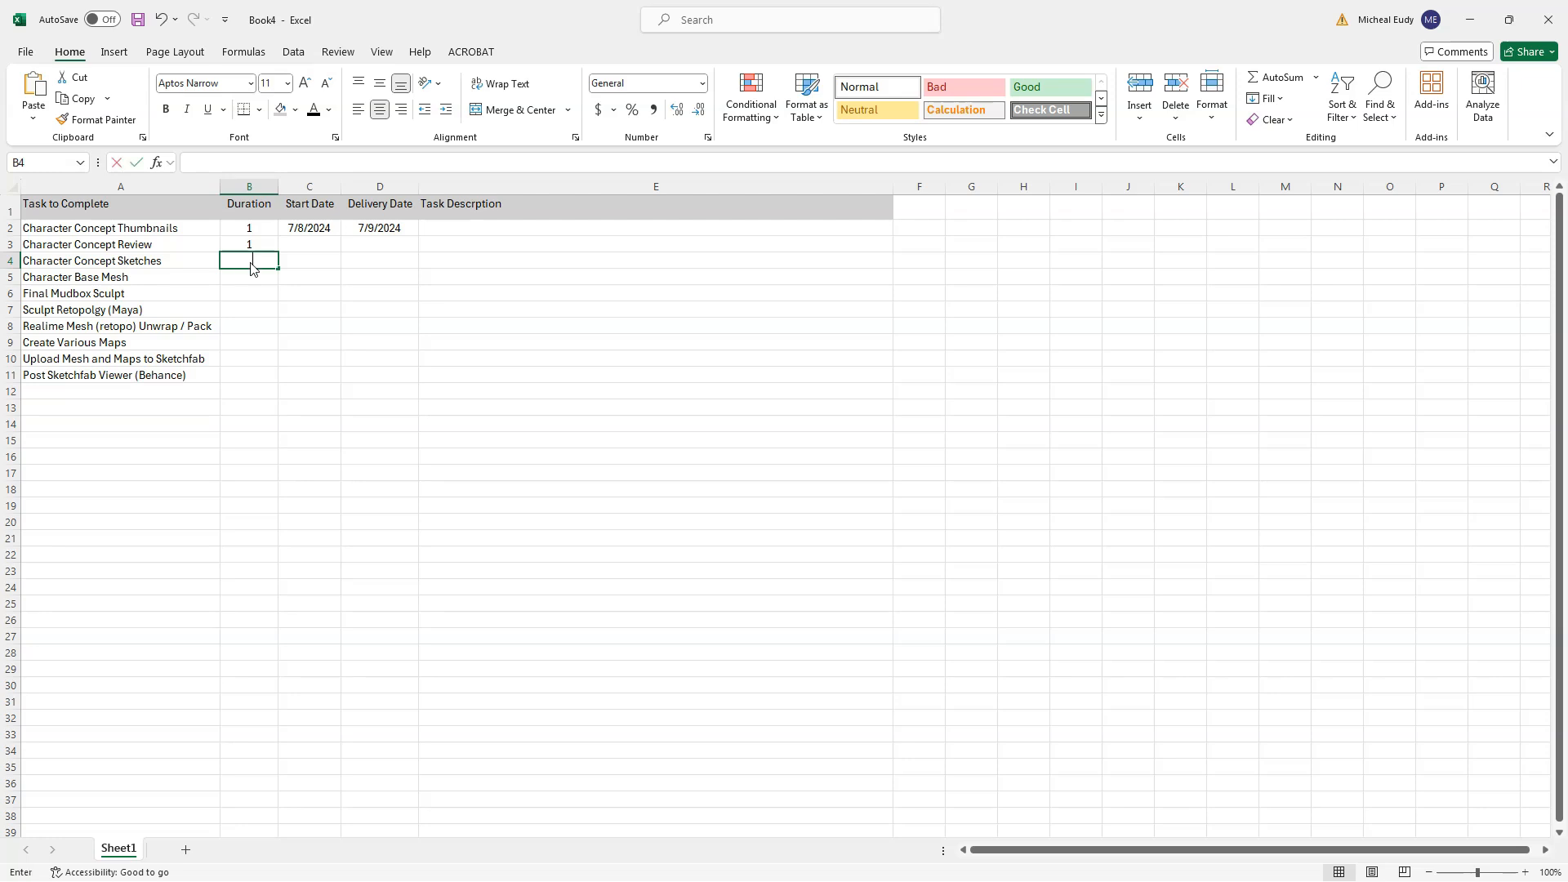
text(2)
click(249, 277)
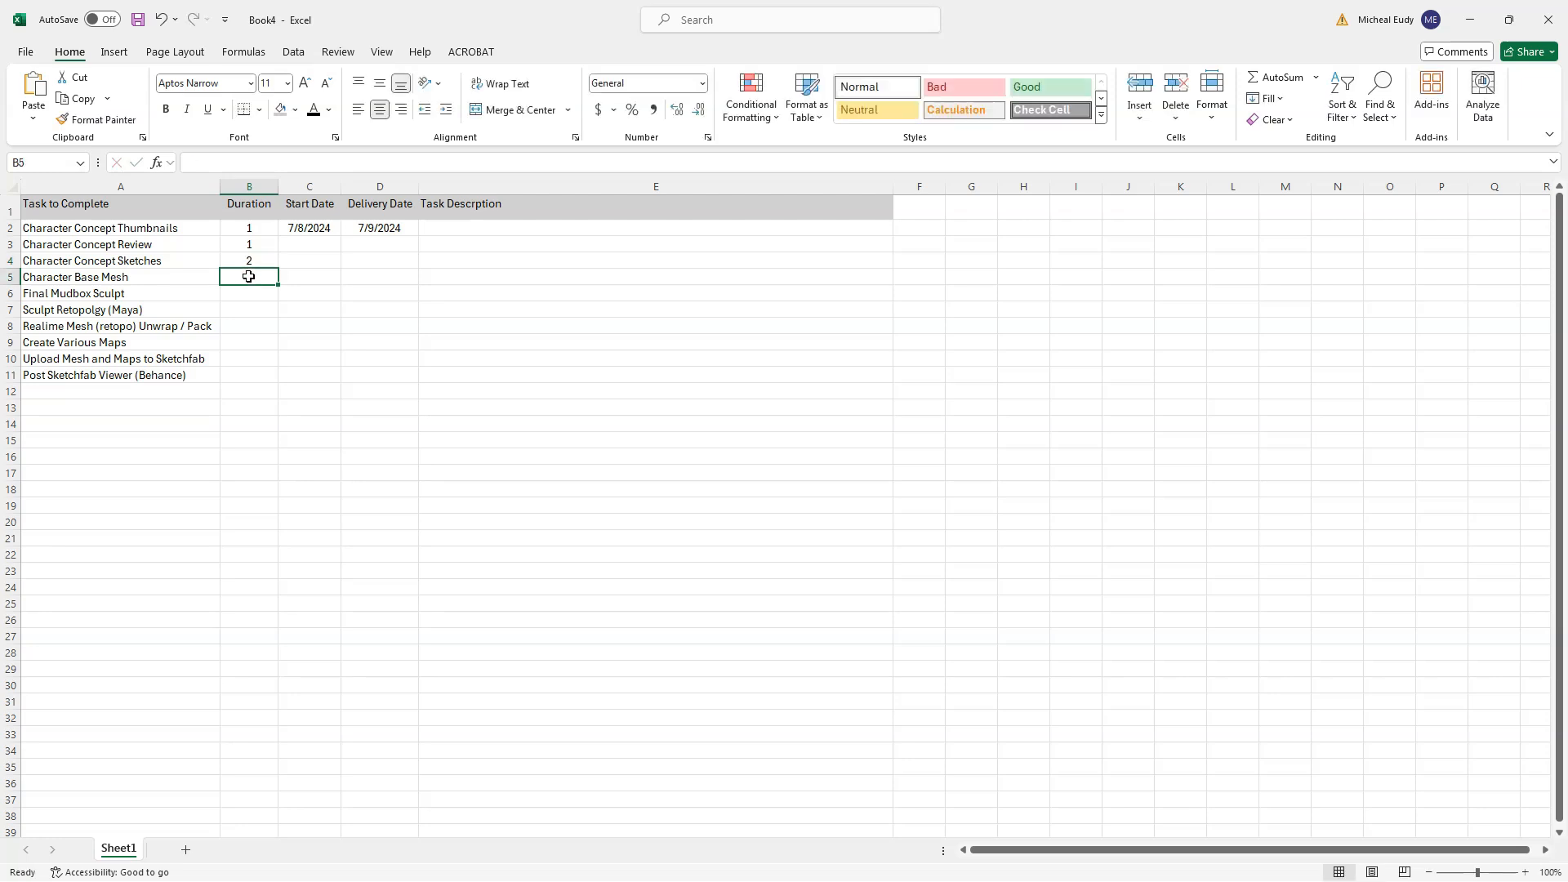
text(1)
click(248, 292)
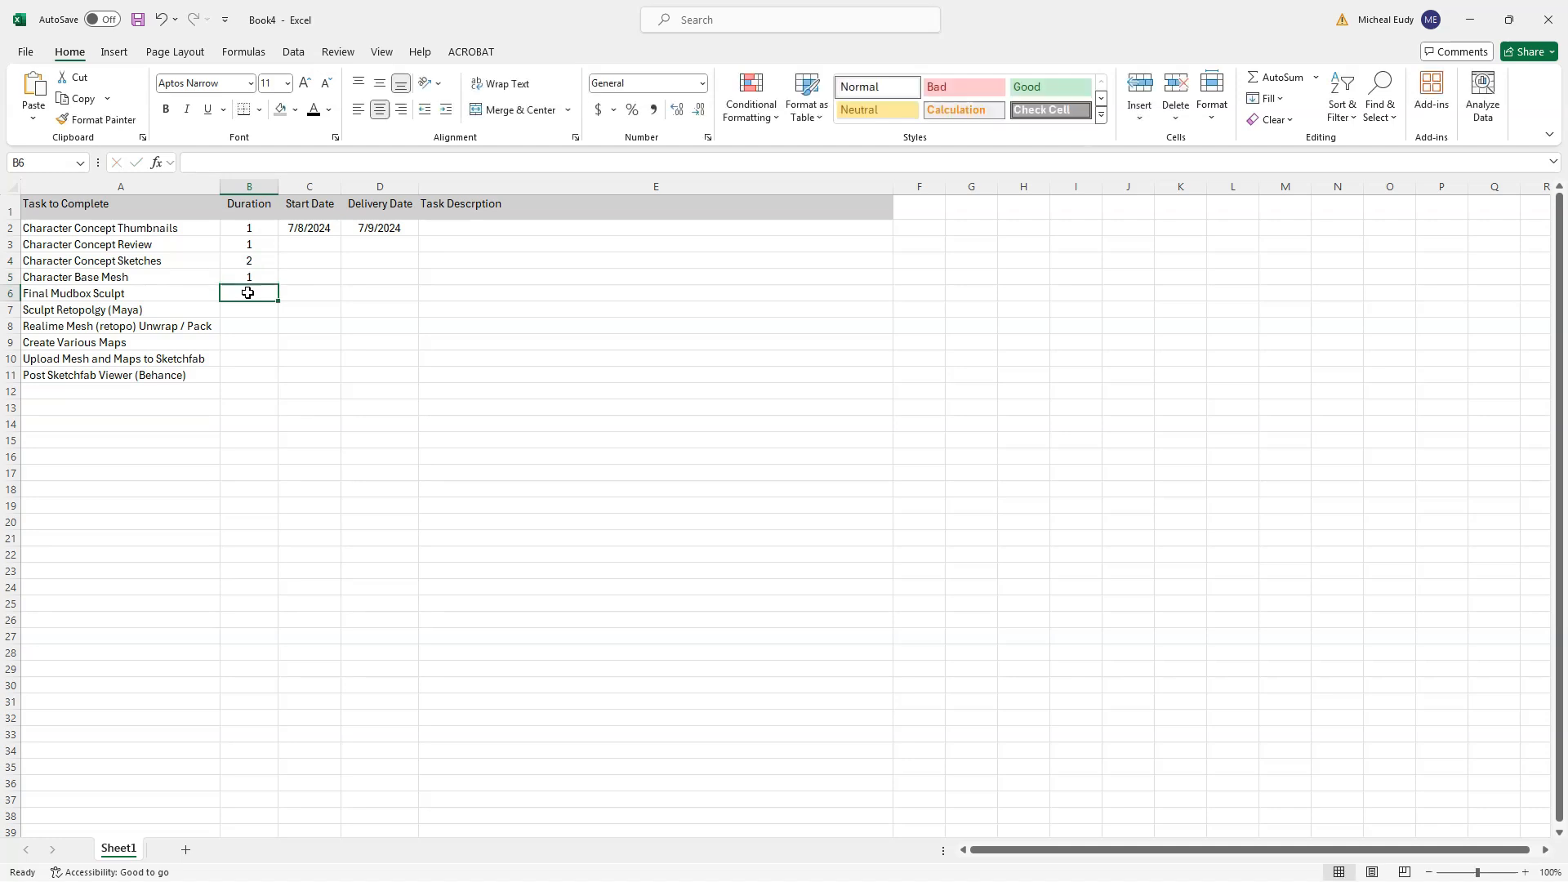
text(4)
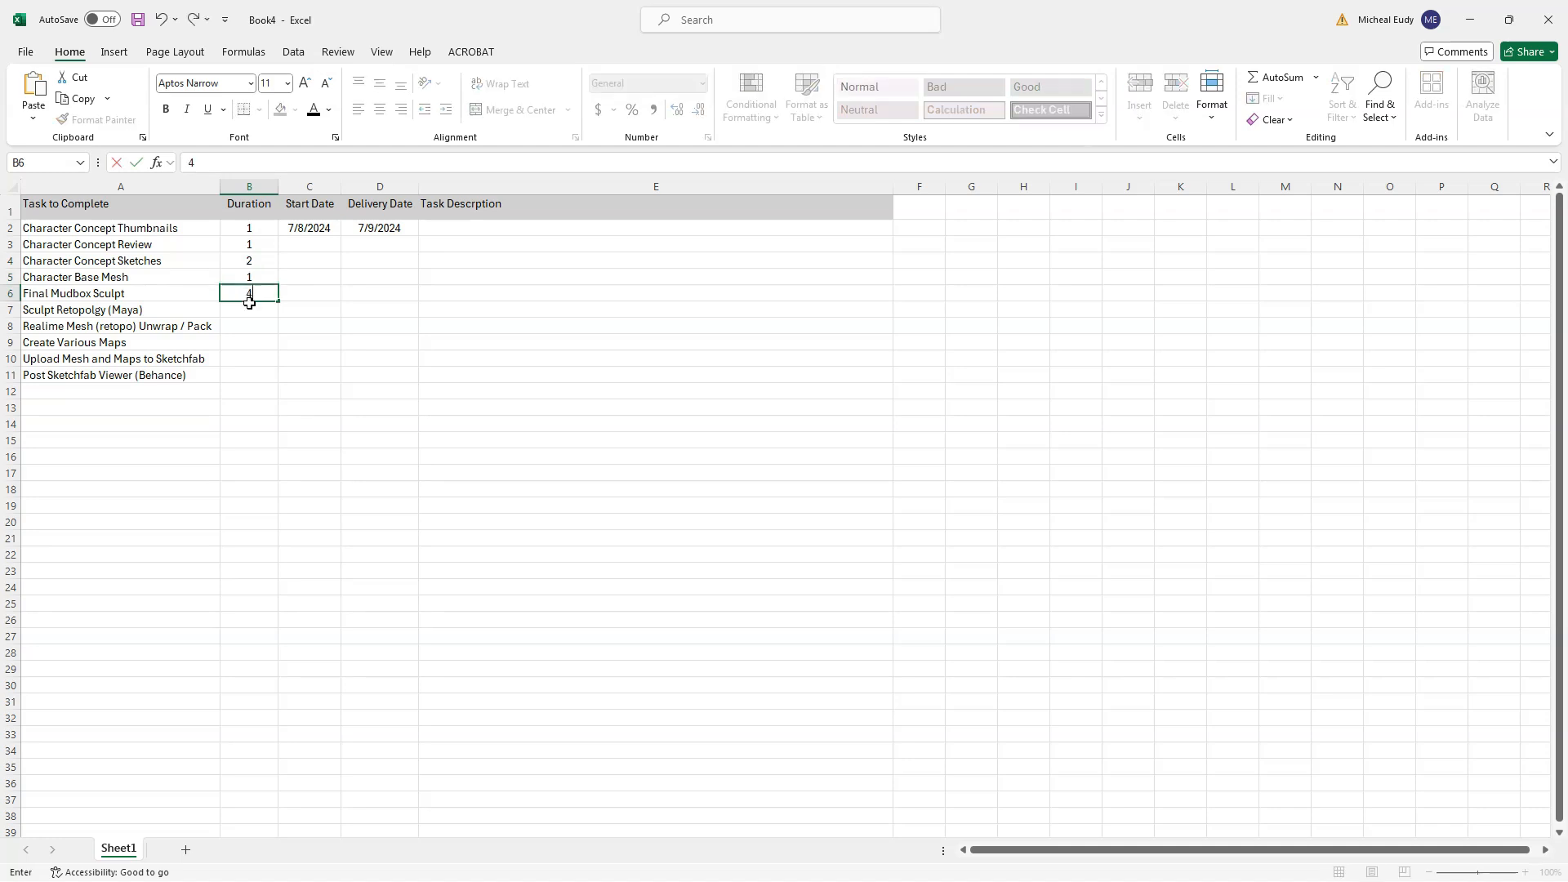
Step: Enter the durations 4, 2, 5, 1 and 1 in cells B7 to B11 for the remaining five tasks
click(248, 309)
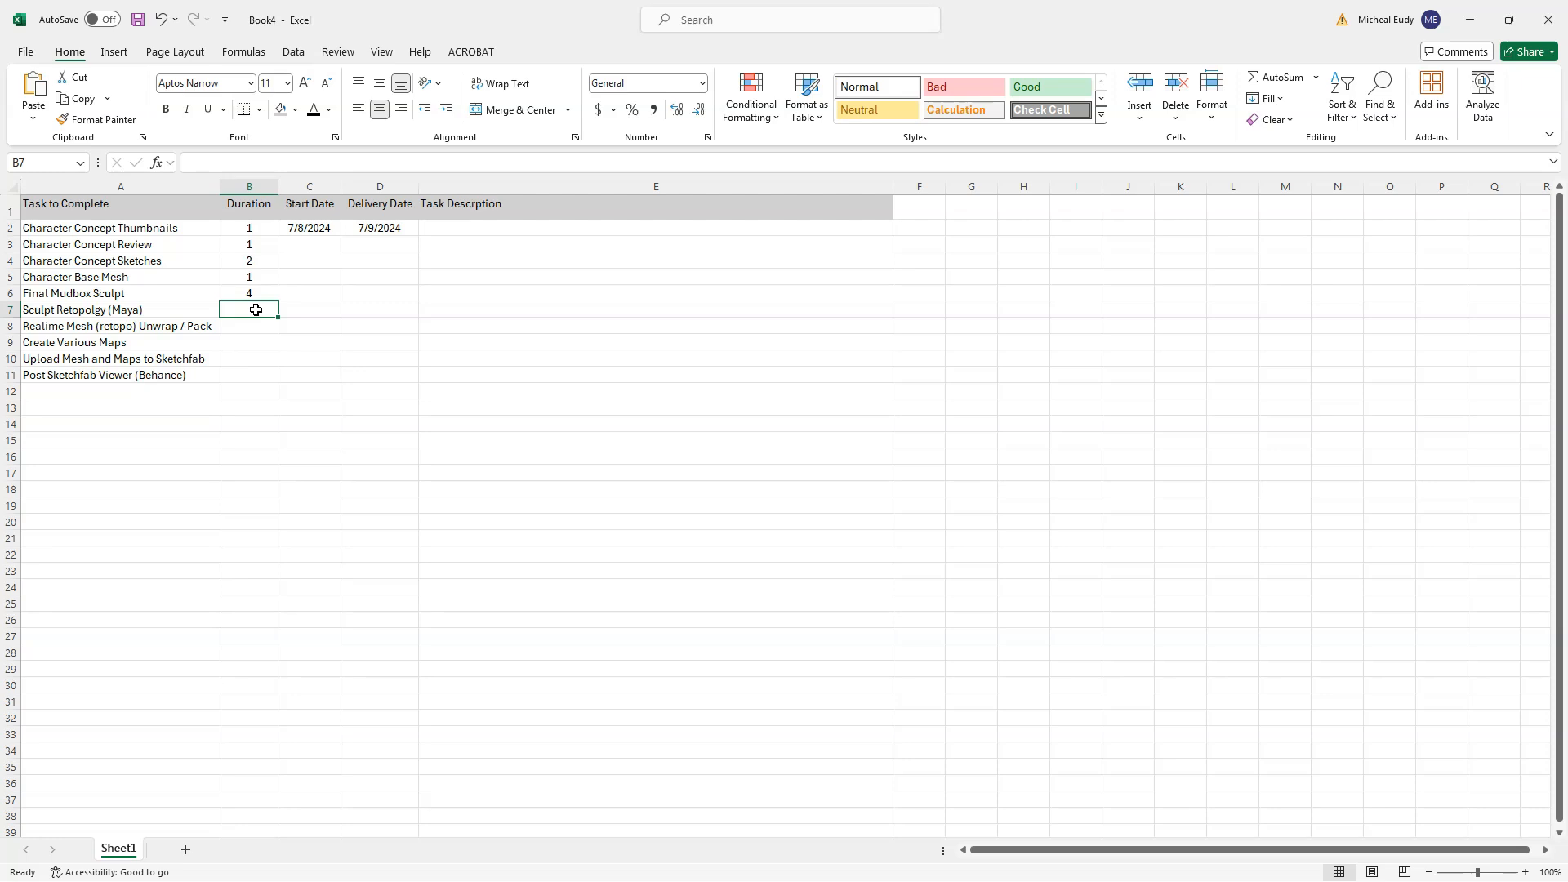
text(4)
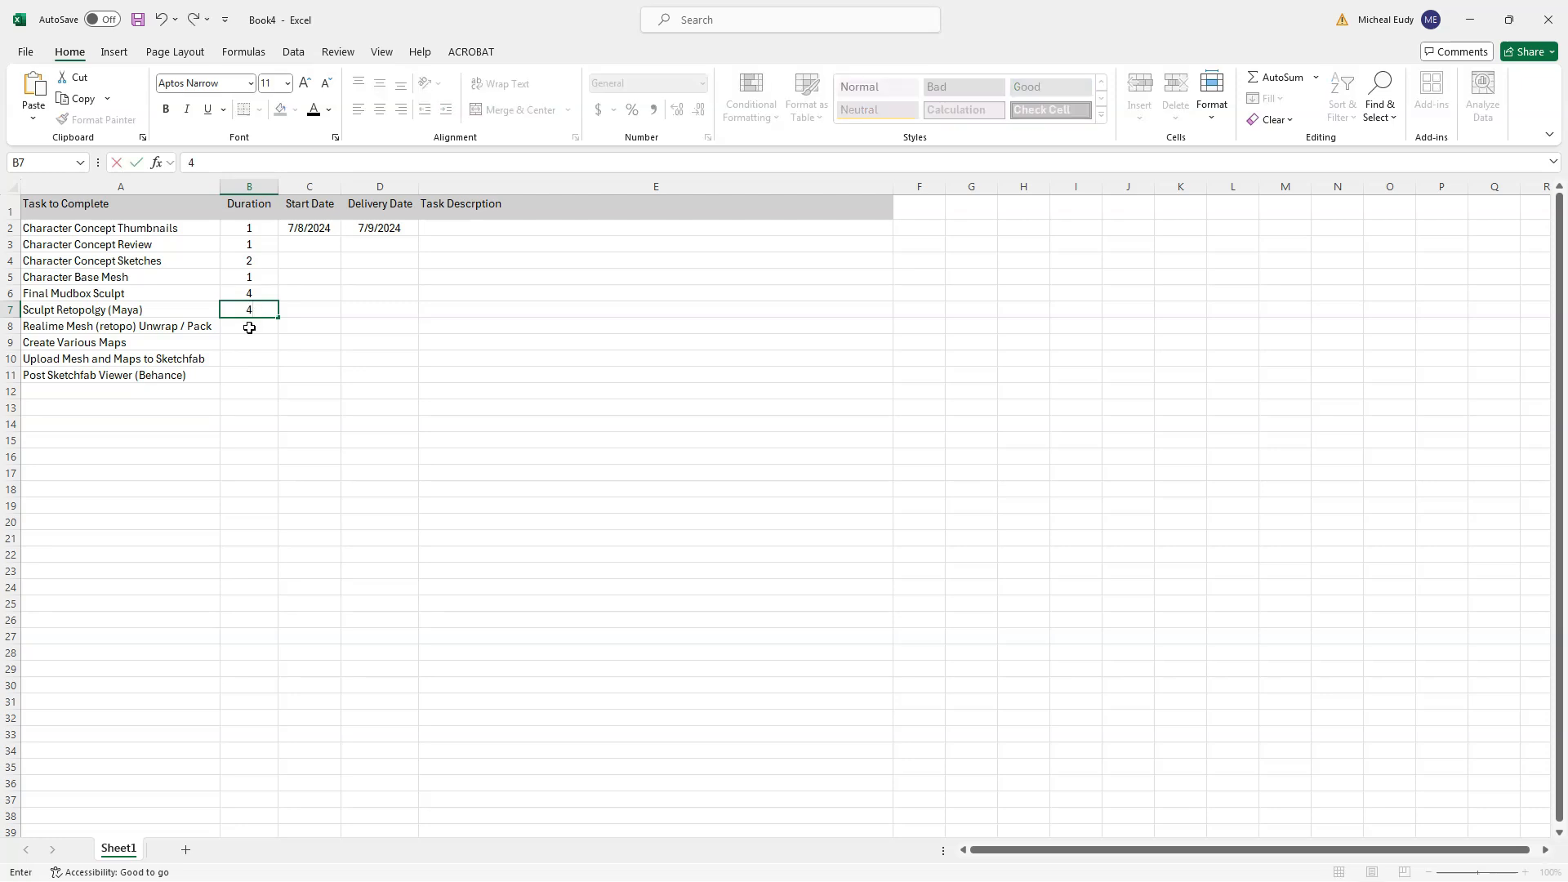
click(249, 325)
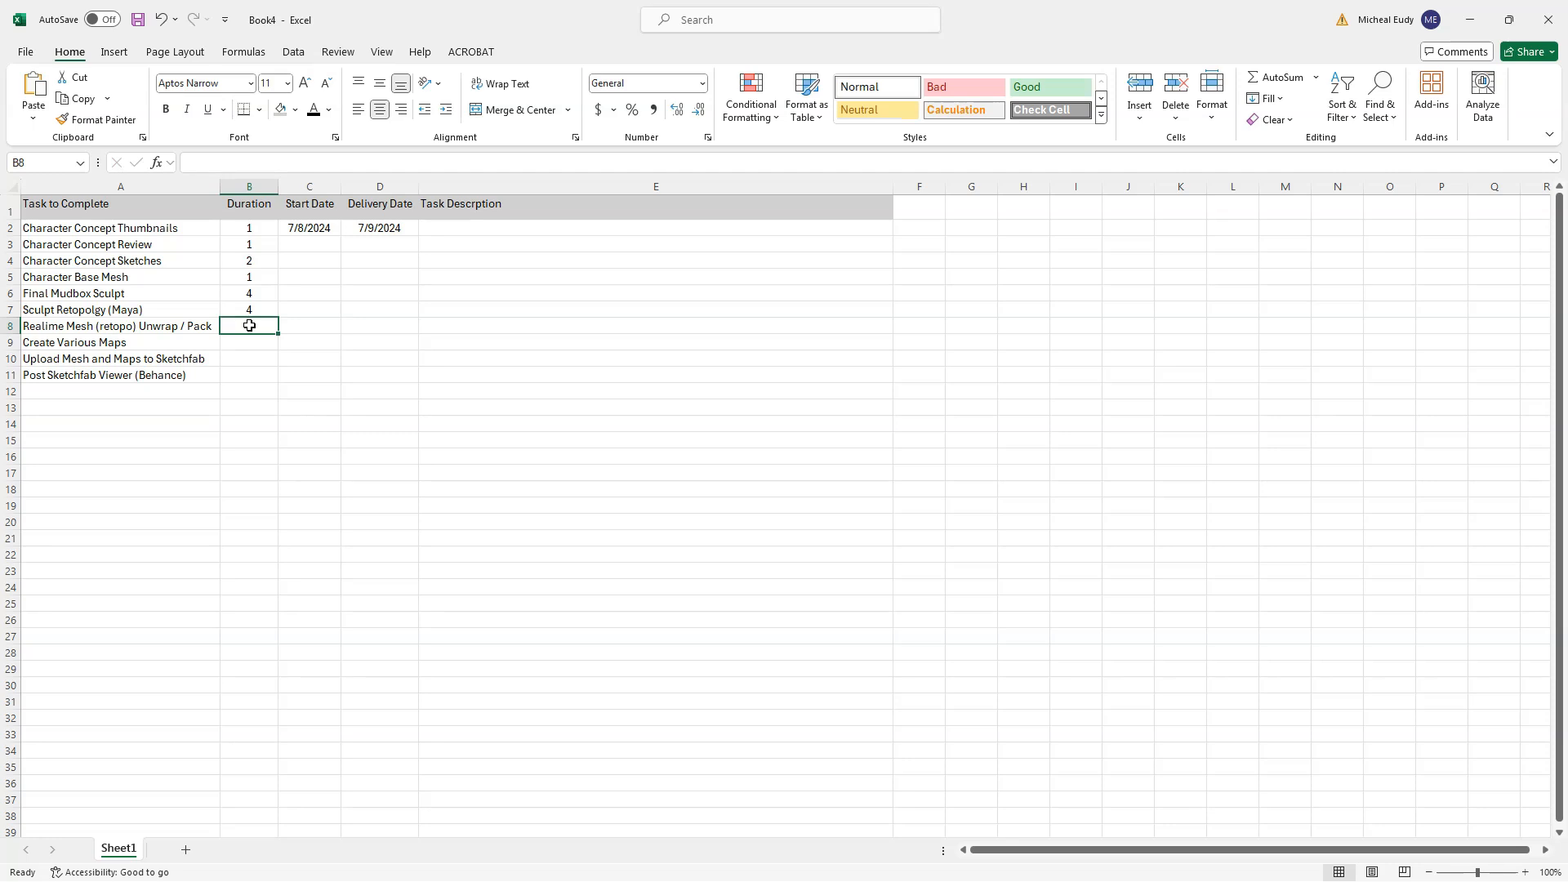
text(2)
click(250, 339)
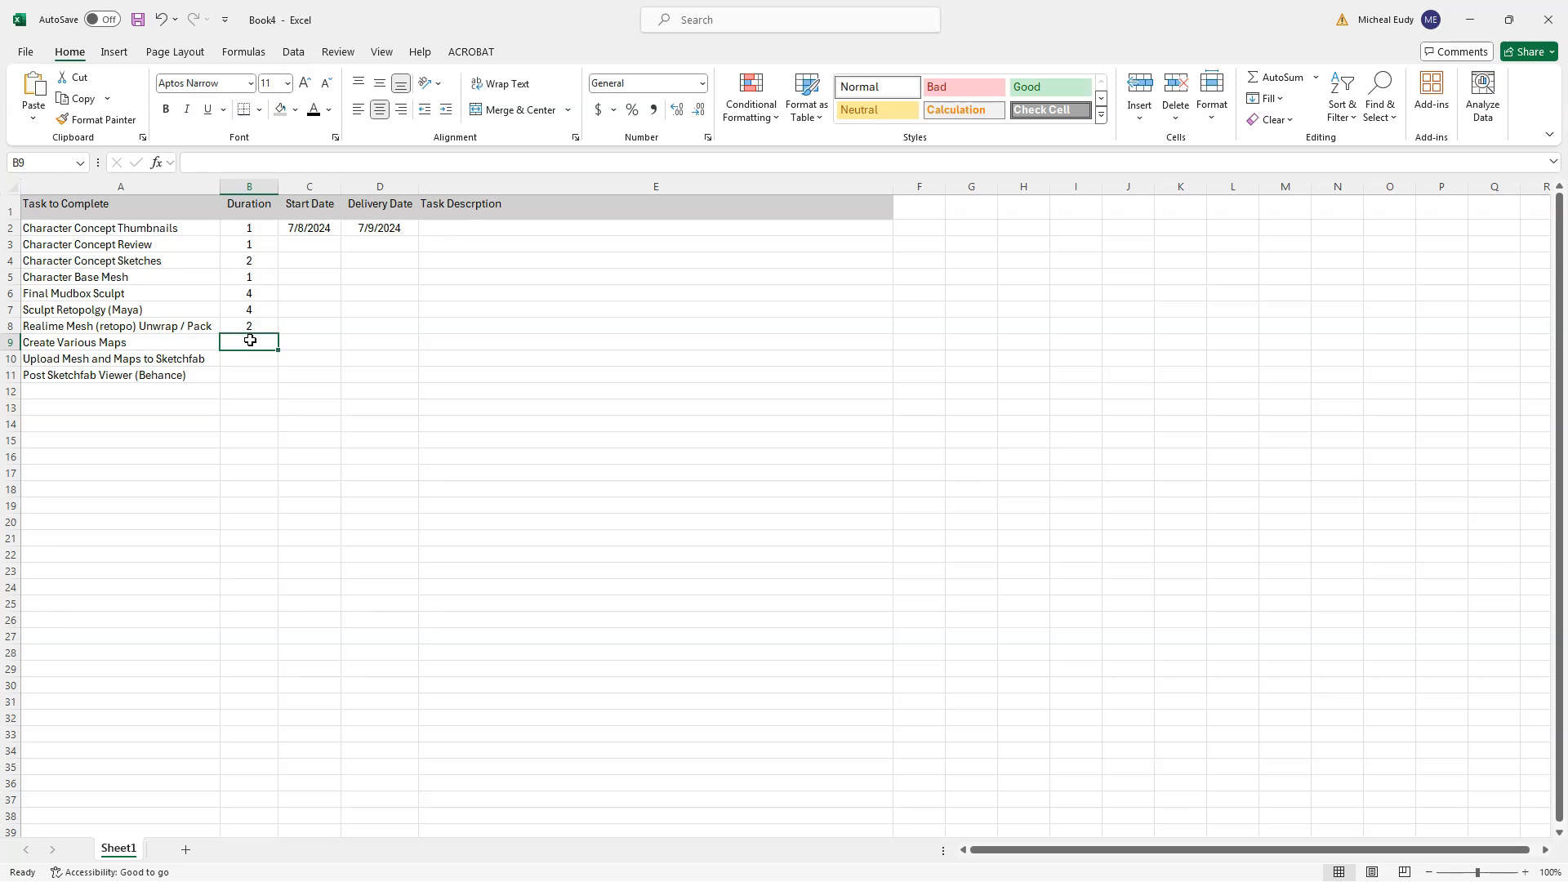
text(5)
click(249, 359)
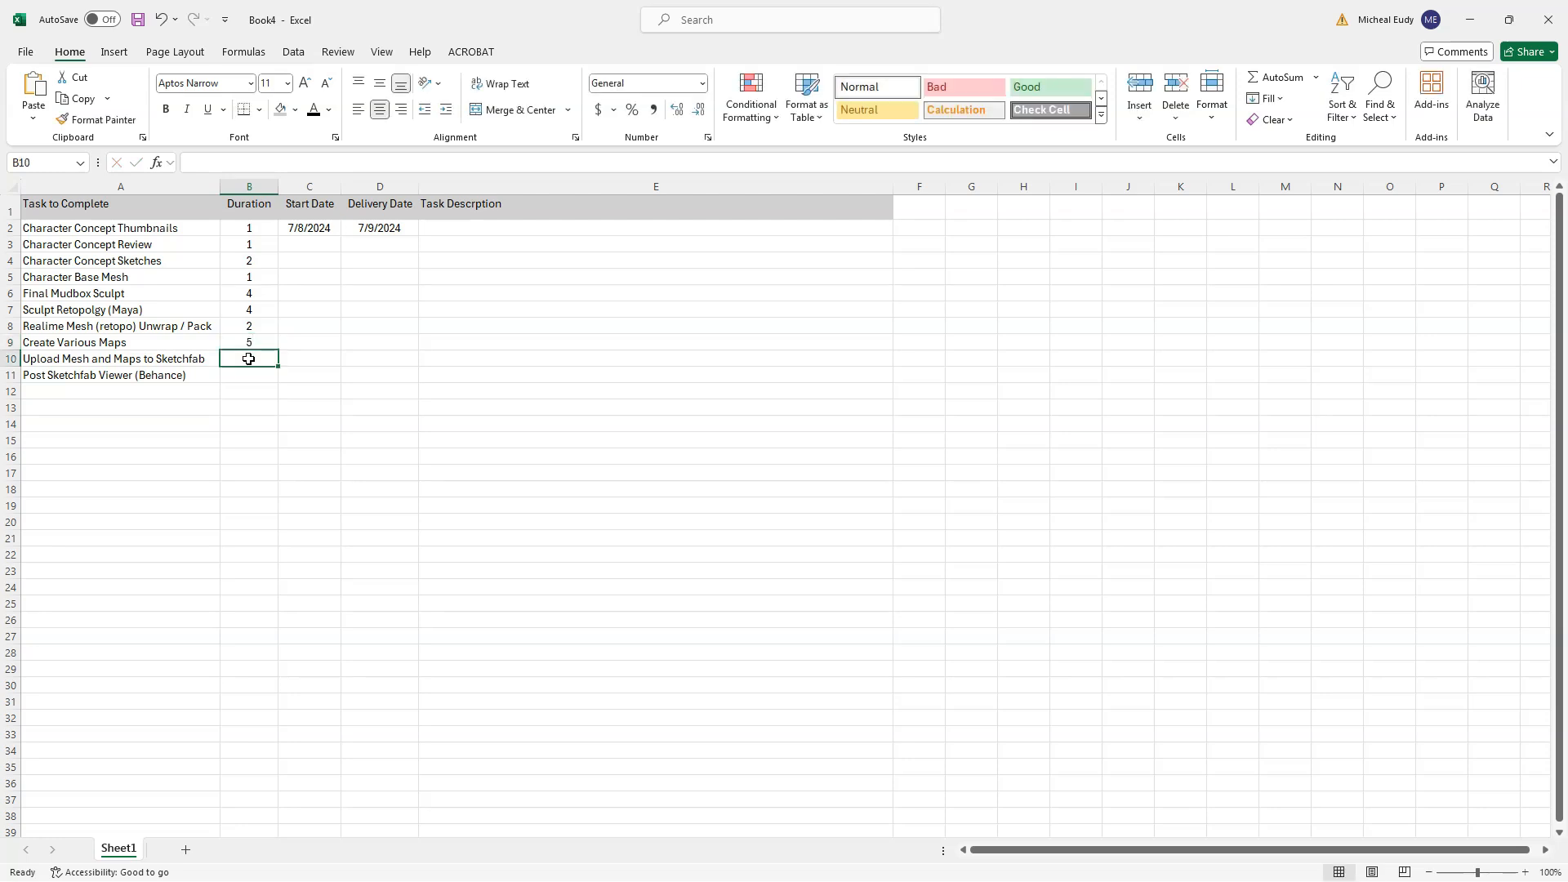
text(1)
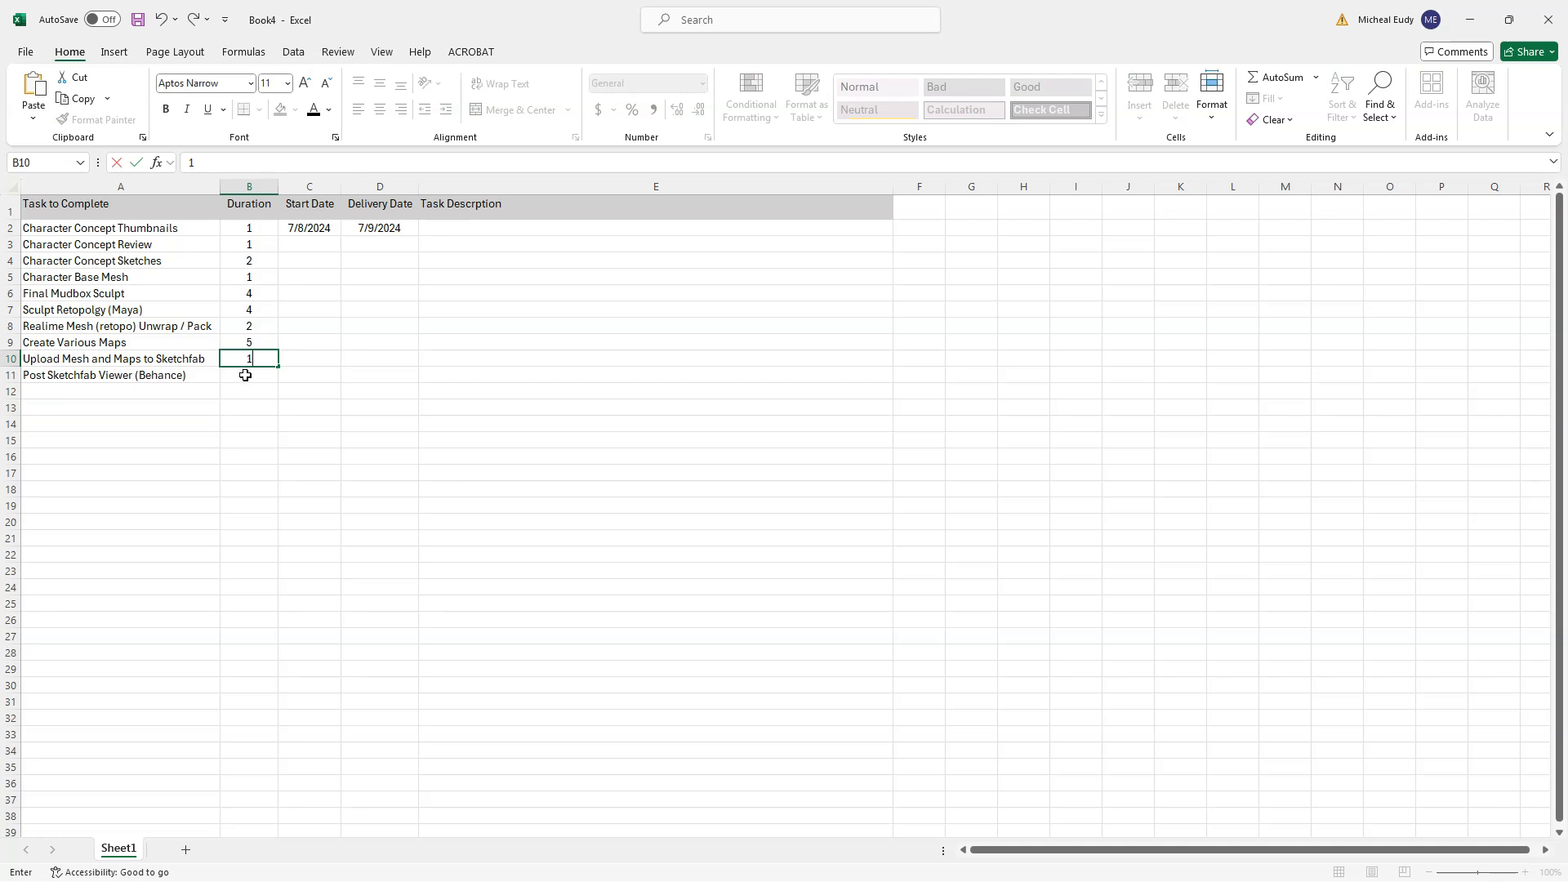
click(244, 374)
text(1)
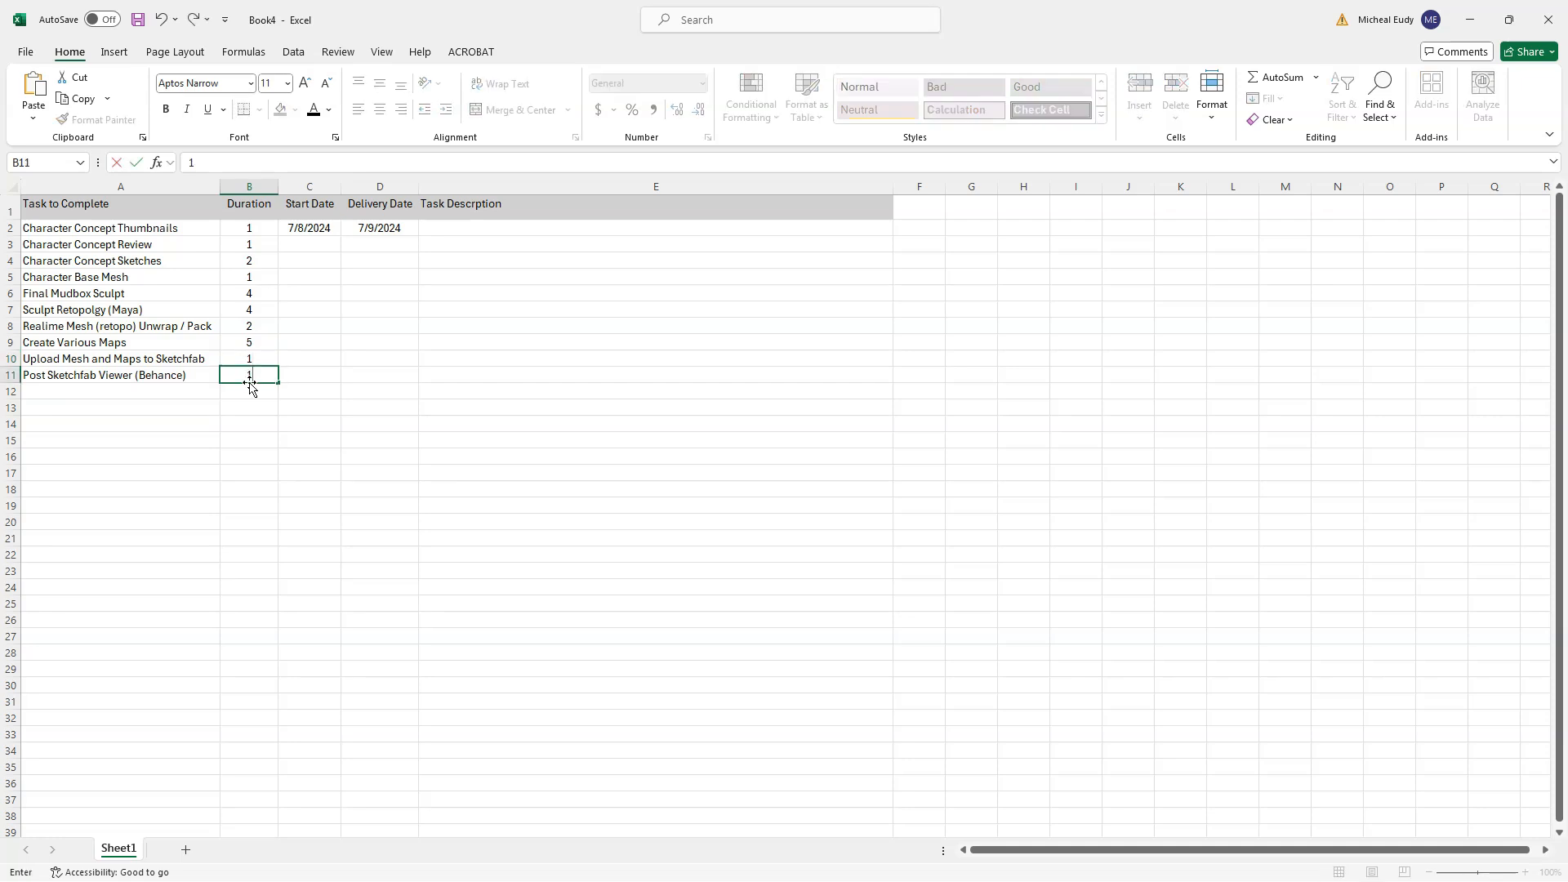
click(245, 410)
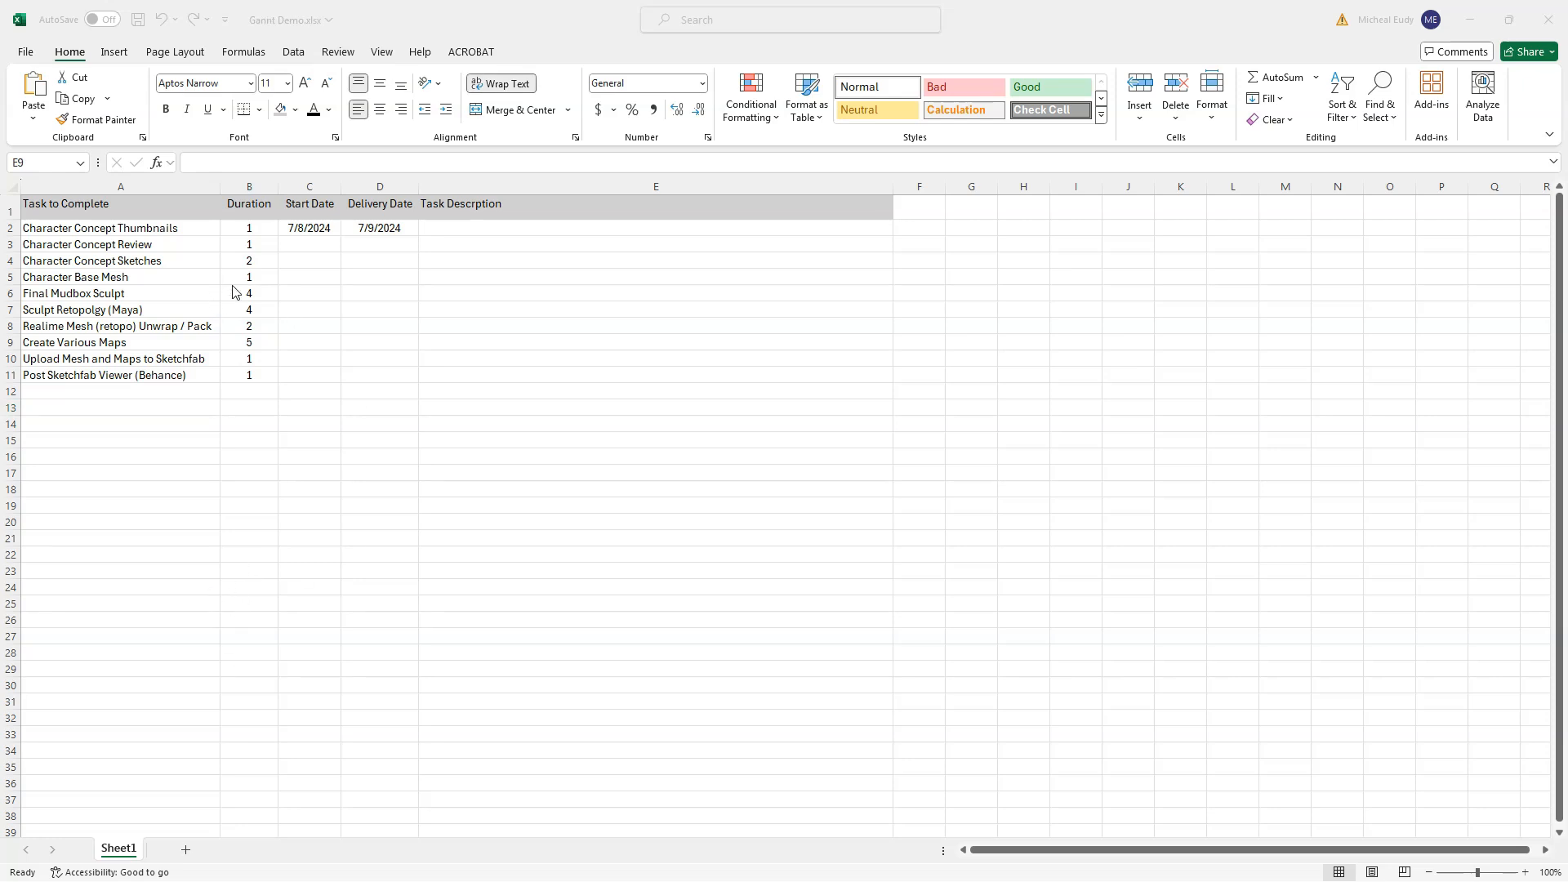
Step: Link the start date of Character Concept Review in C3 to the first task's delivery date with =D2
click(372, 229)
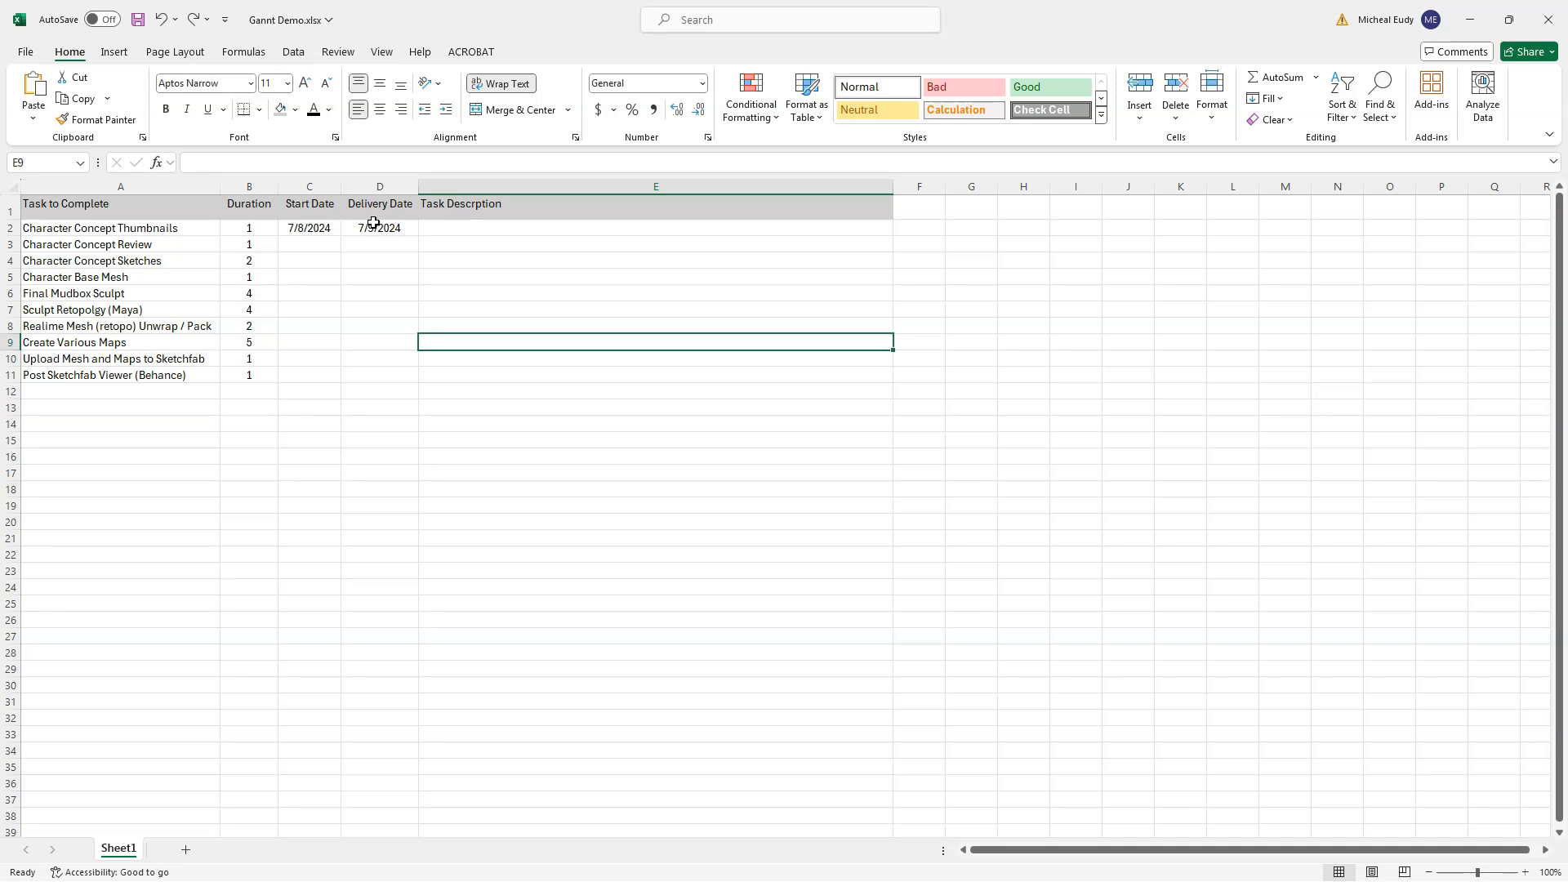
click(375, 228)
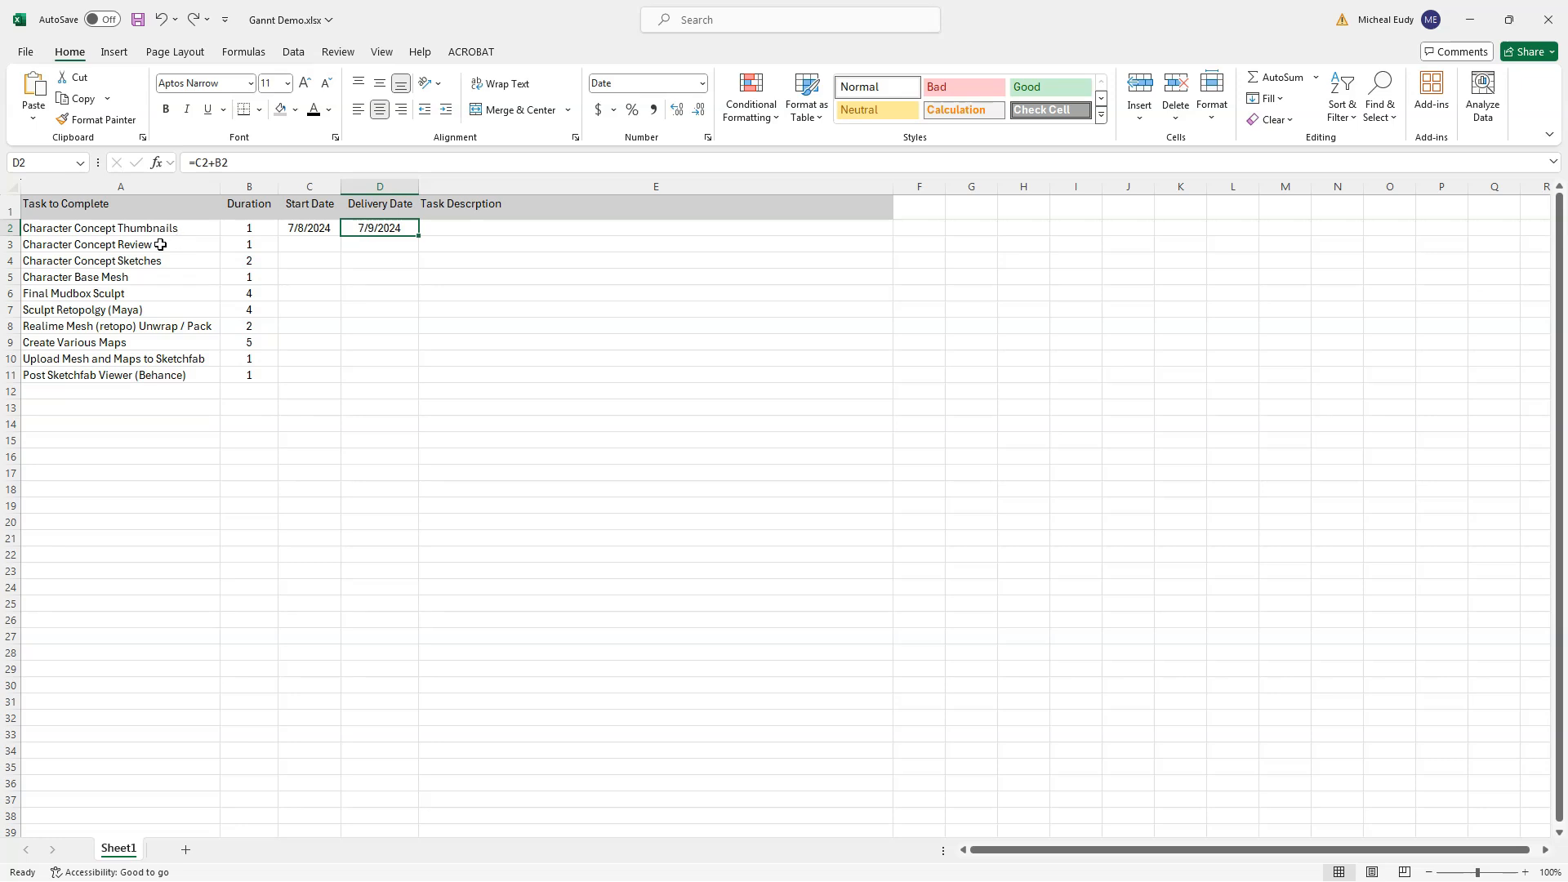
click(305, 245)
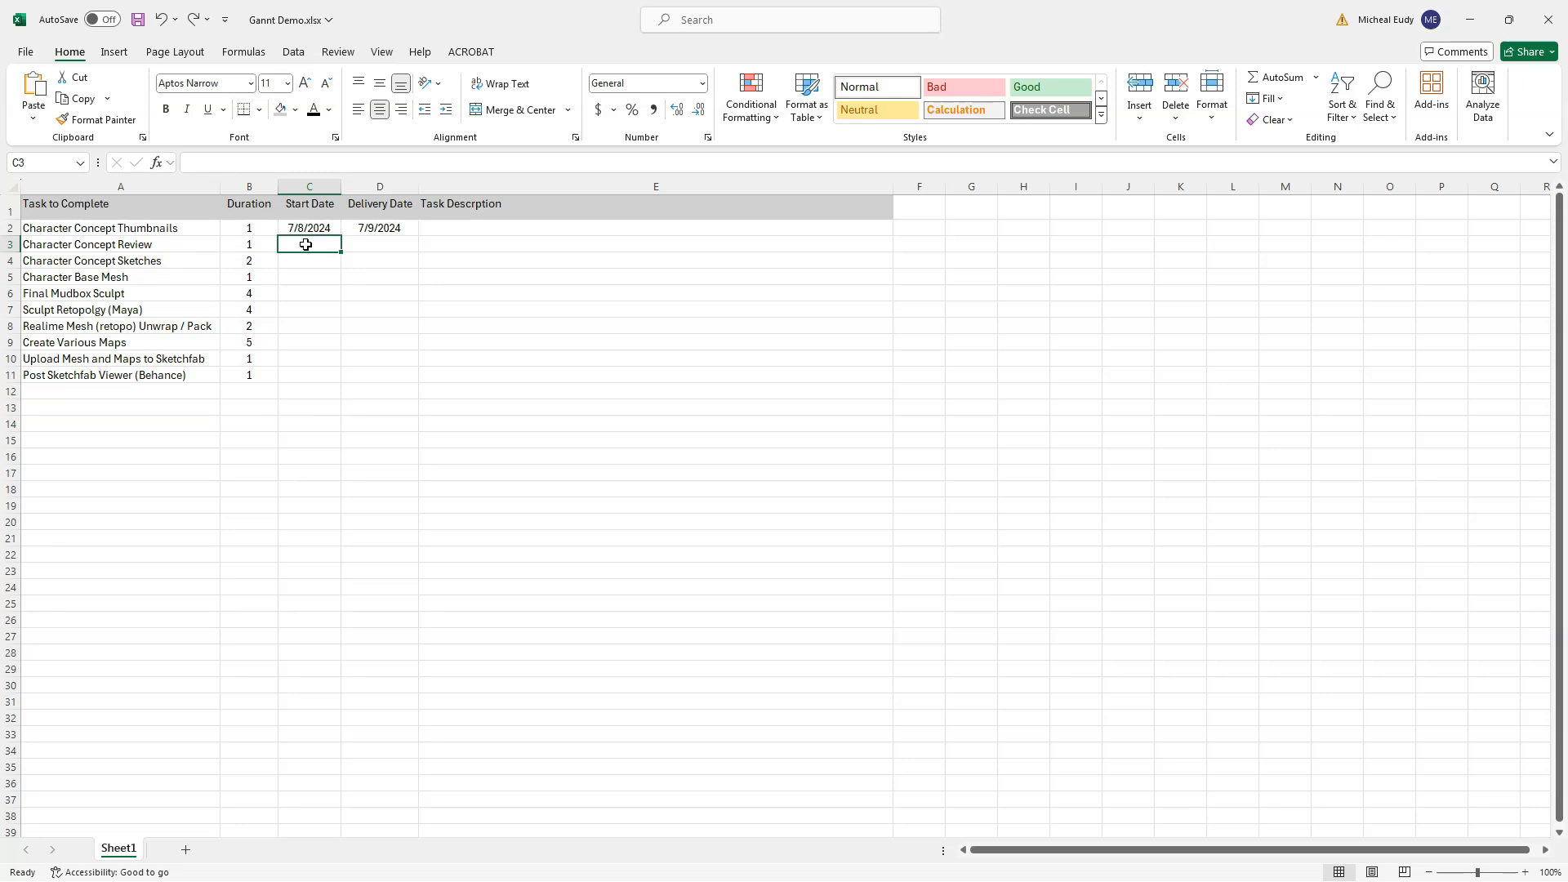
text(=)
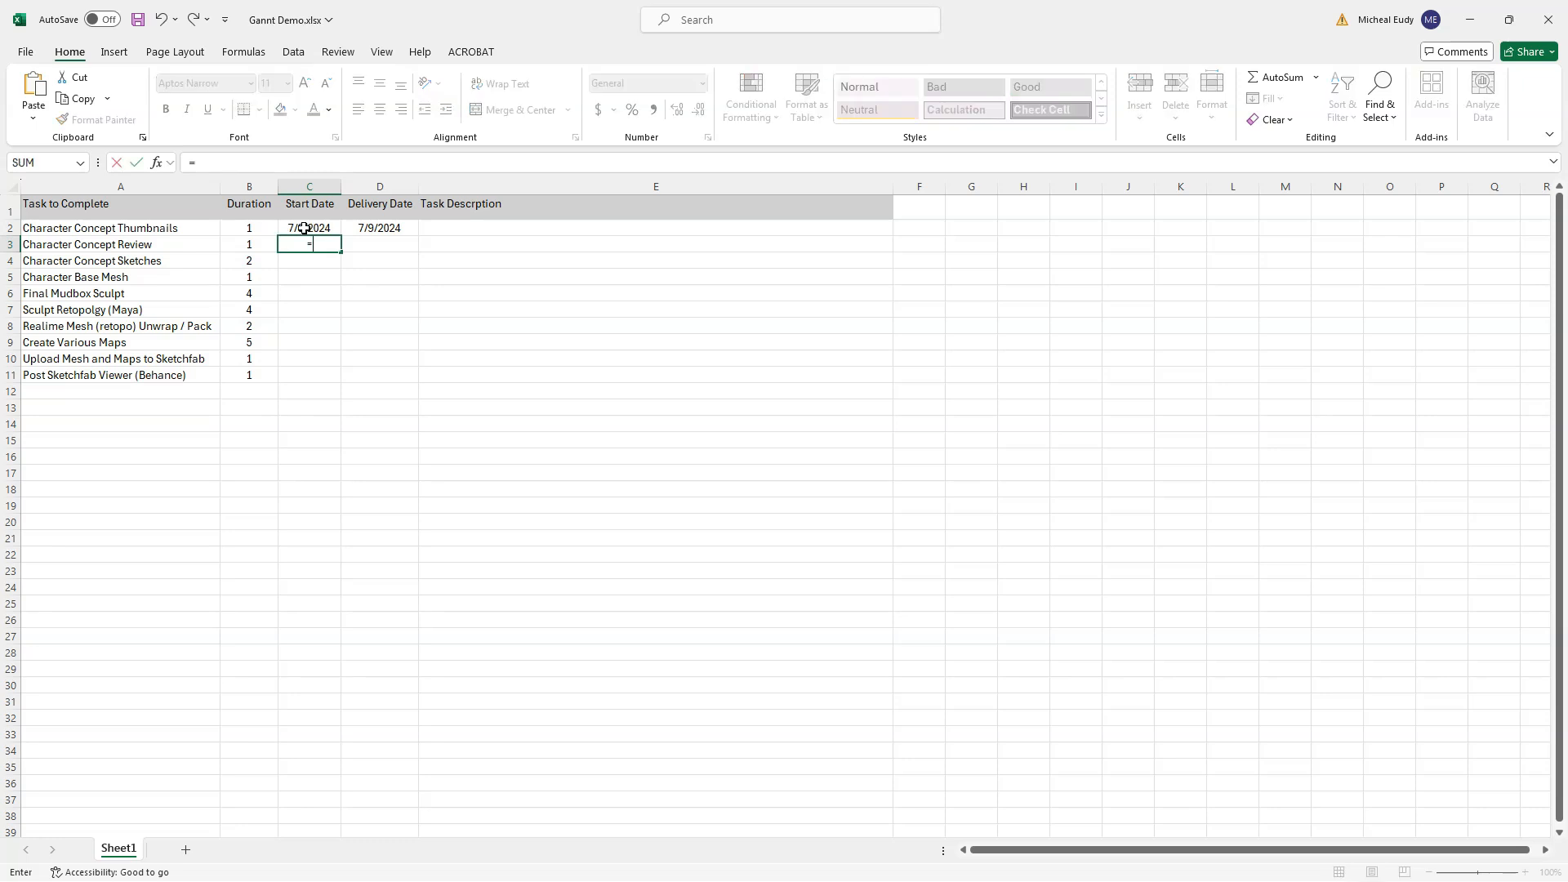
click(381, 228)
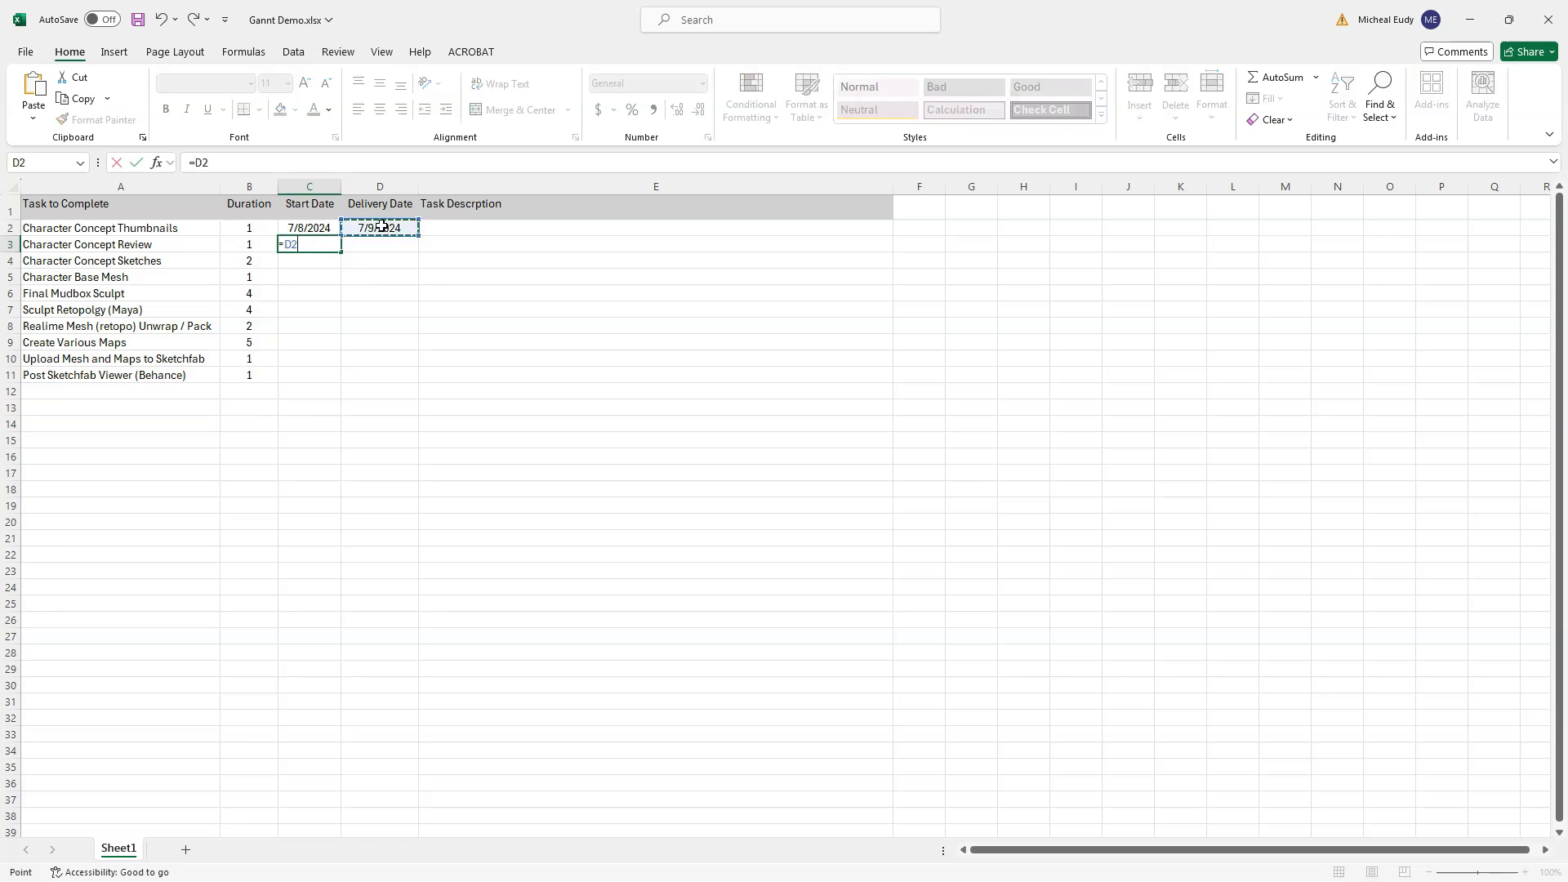
key(Return)
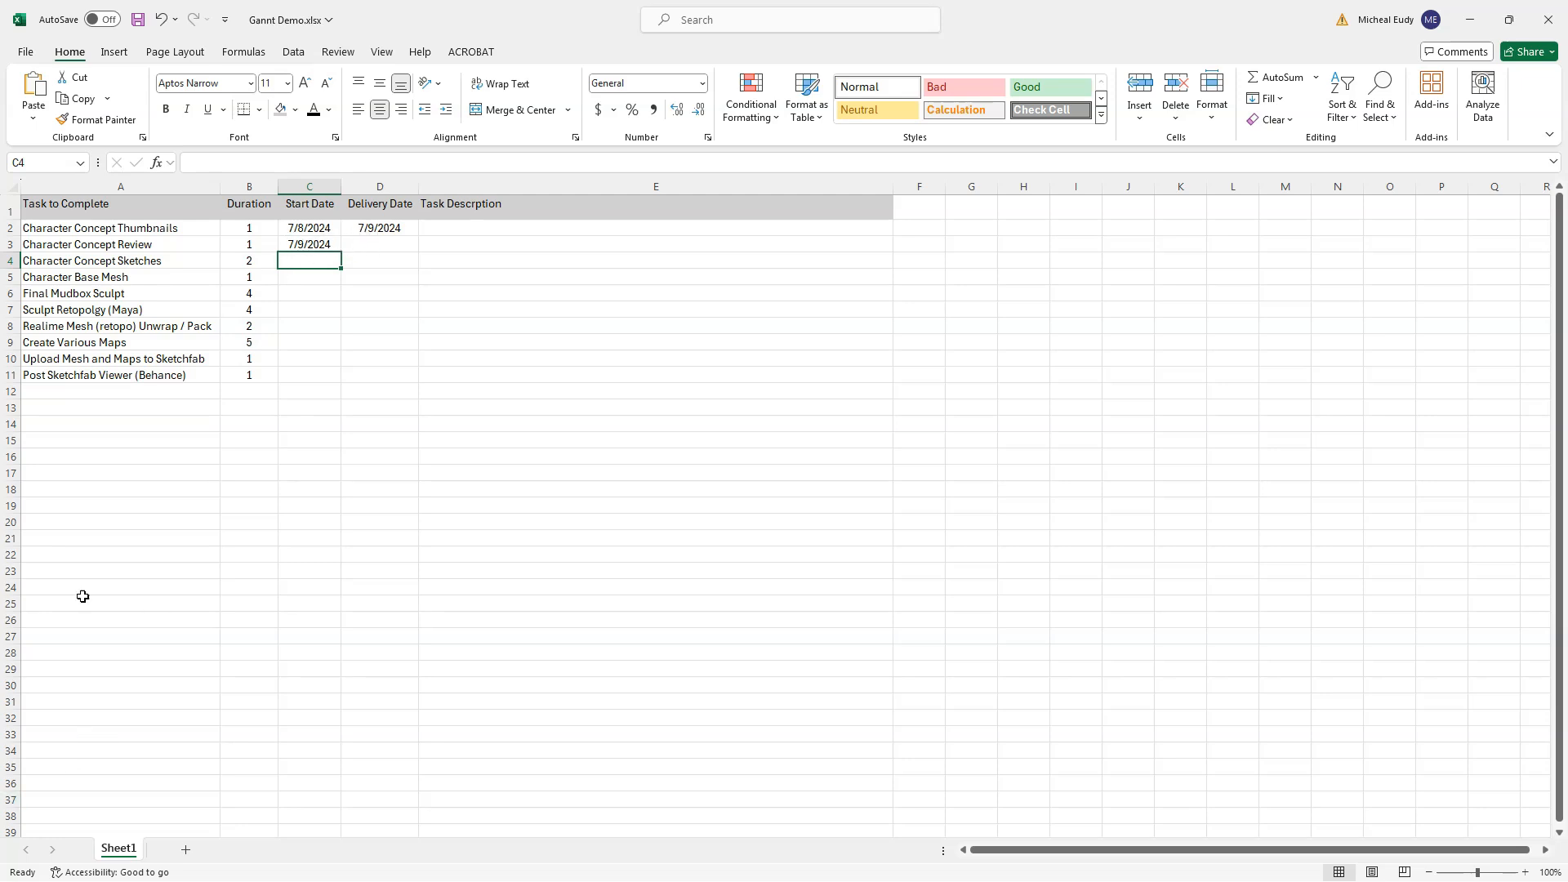
Step: Fill the delivery date formula from D2 into D3, and fill the formulas in C3:D3 down through row 11
click(384, 230)
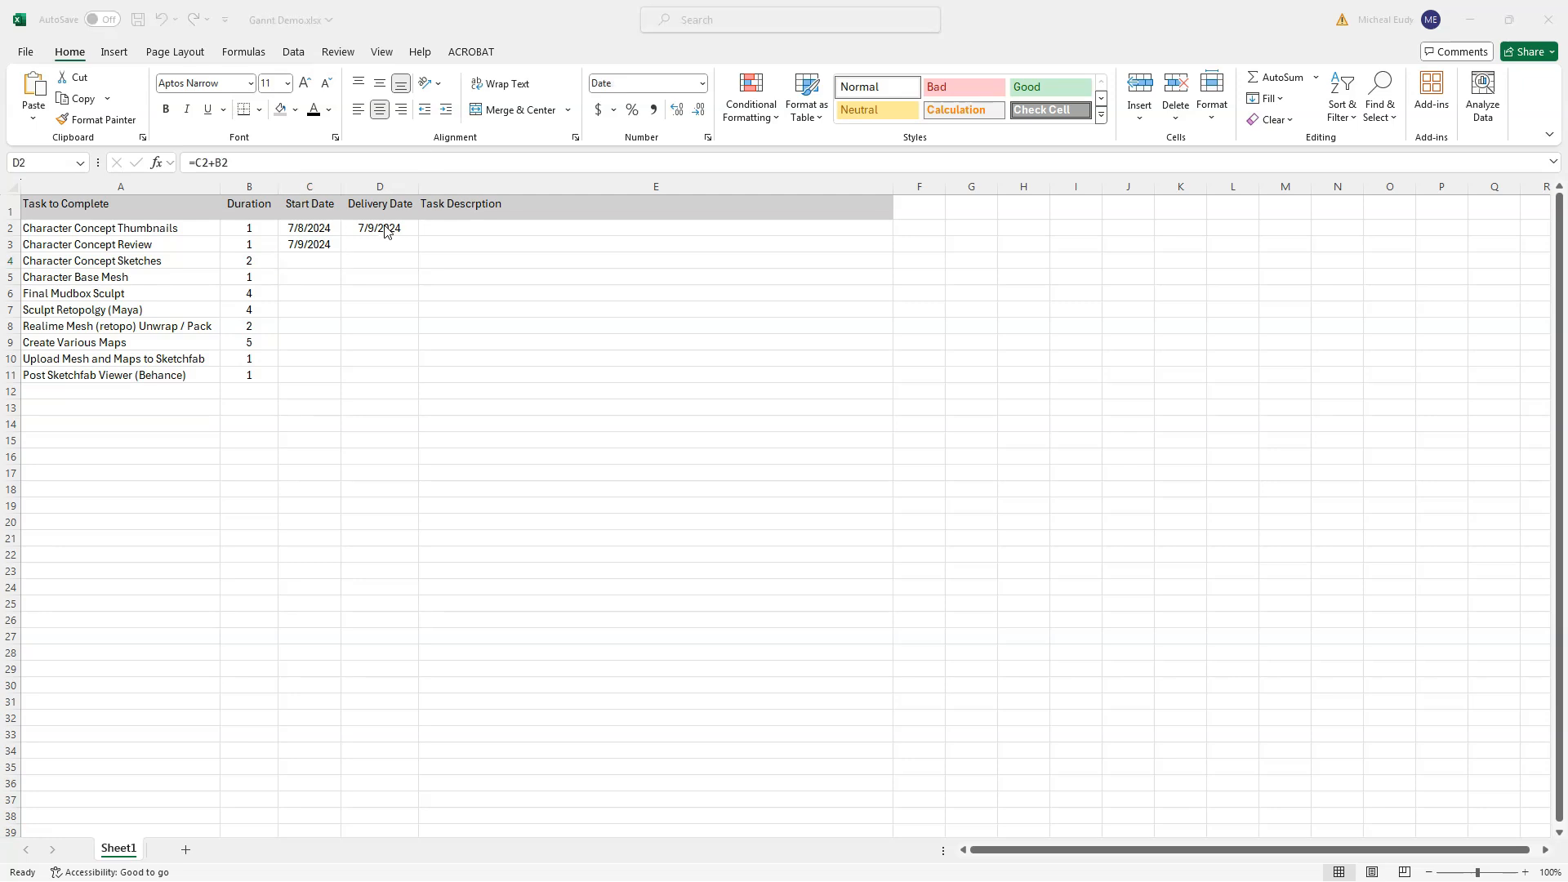
click(381, 228)
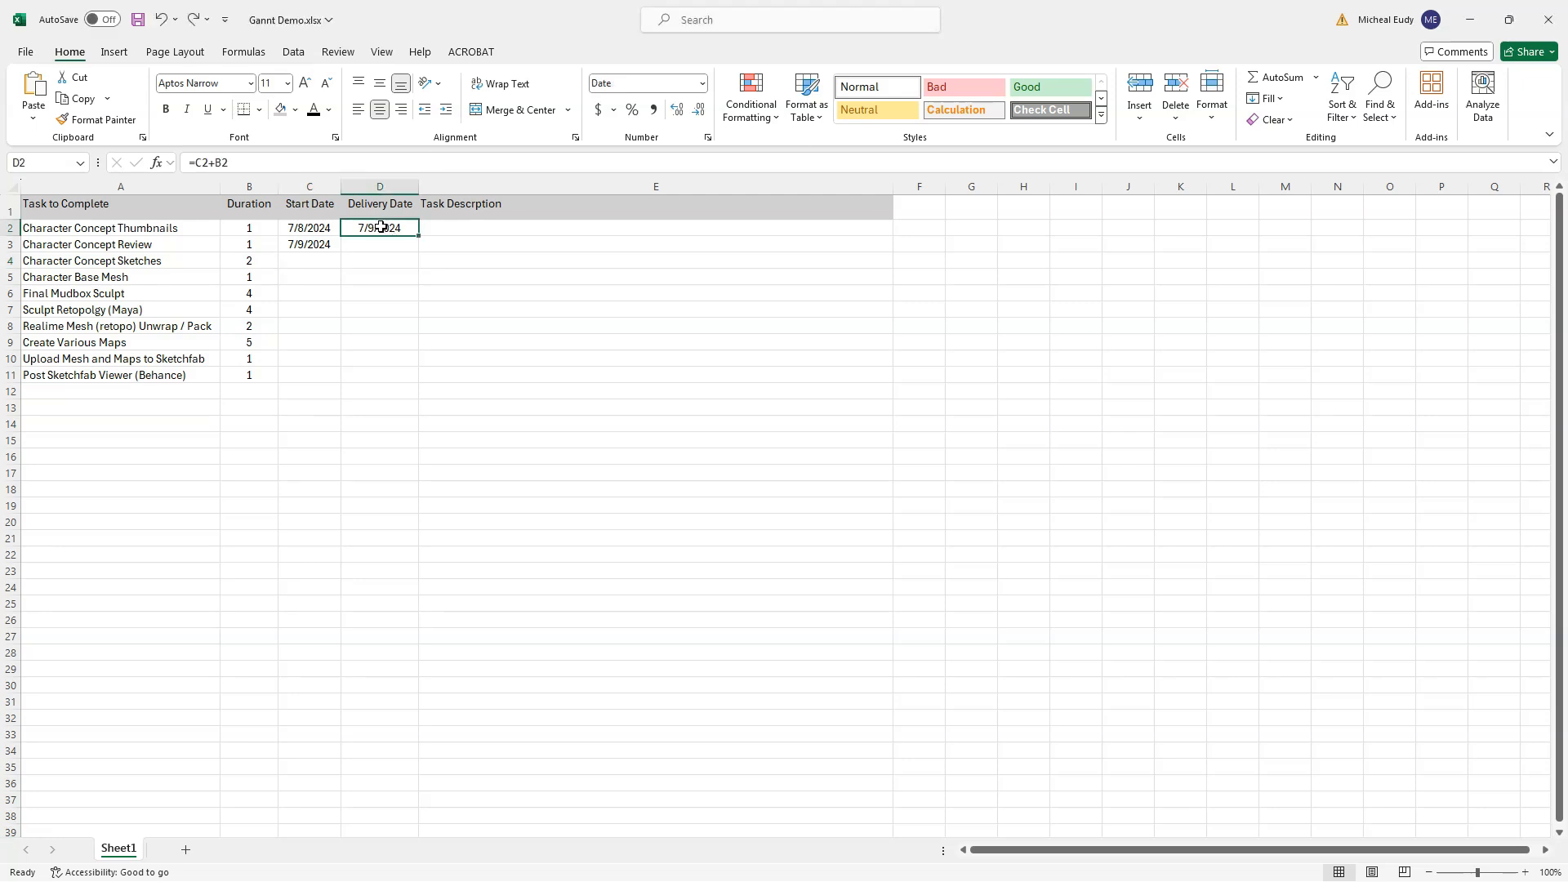
drag(418, 237, 416, 247)
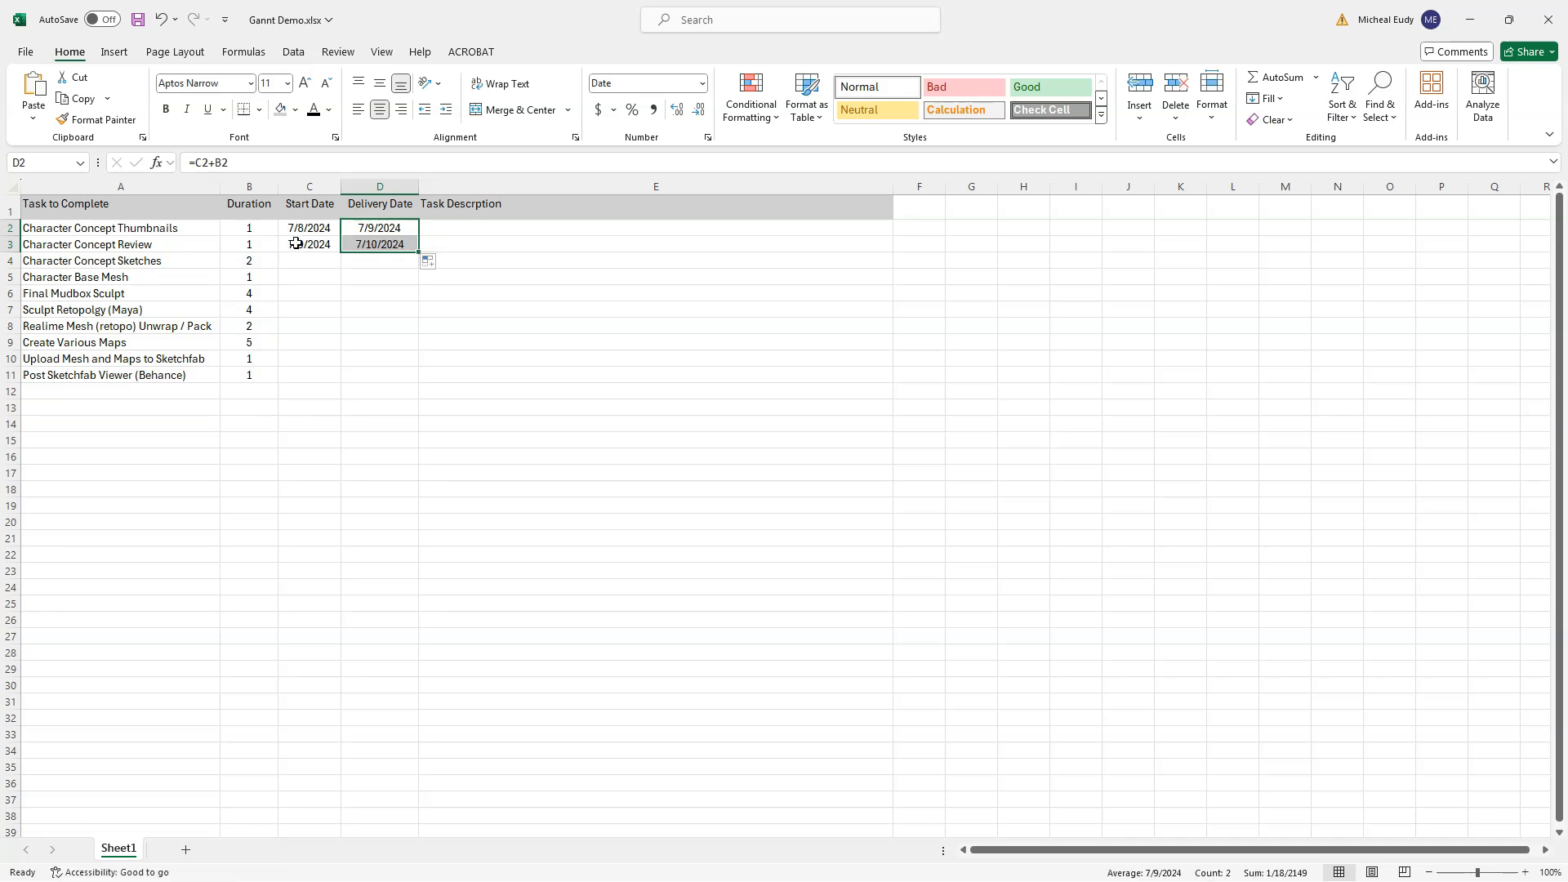
drag(294, 243, 415, 382)
click(532, 293)
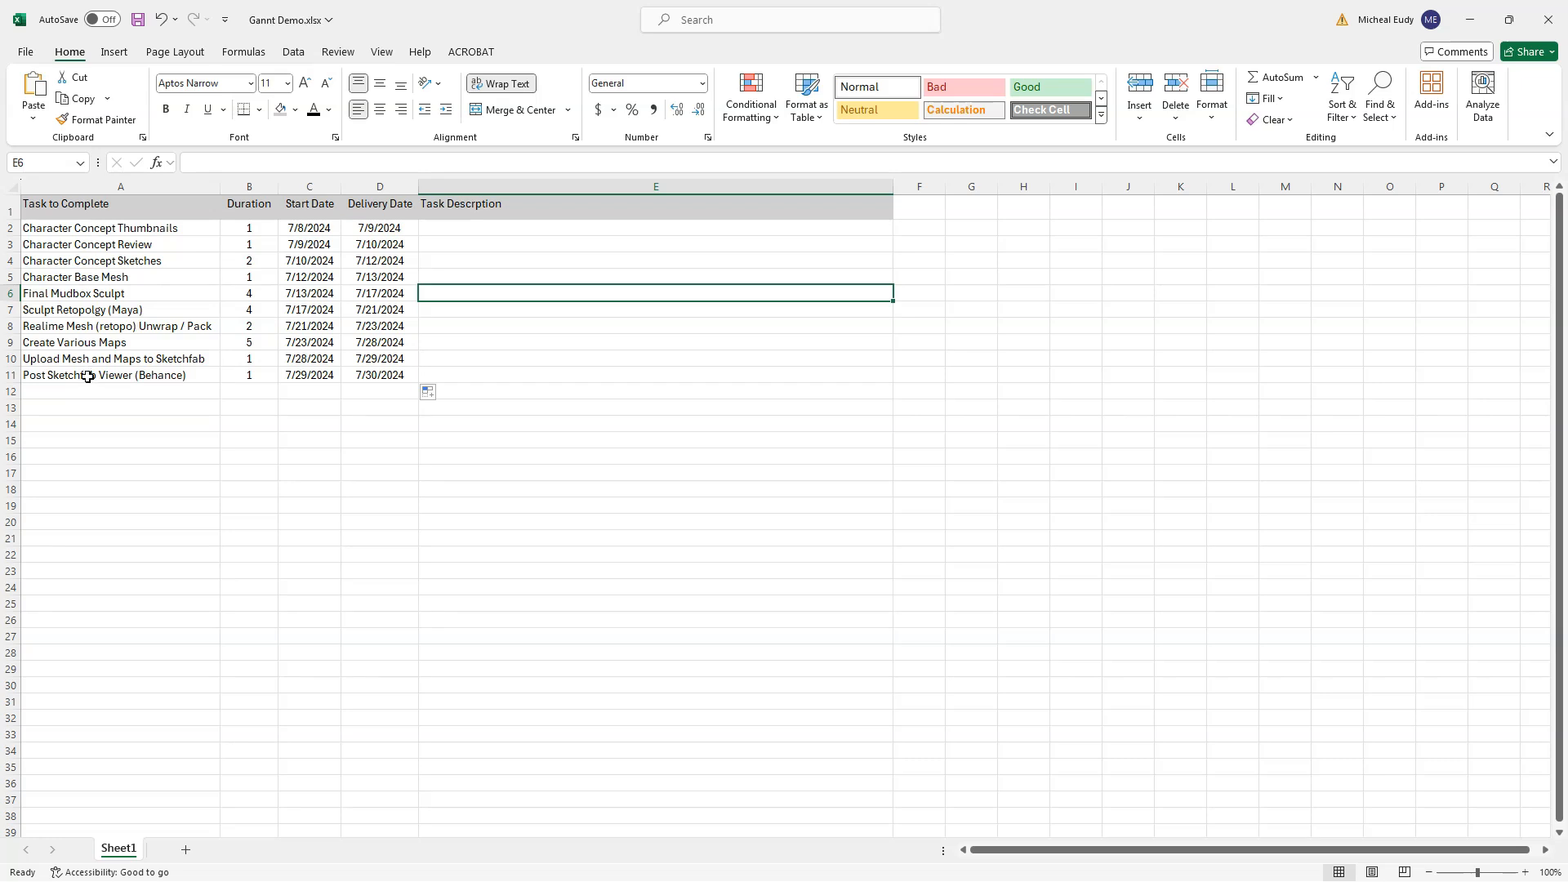
Step: Copy the description "30 thumbnail sketches of the character "Squiddles"." from the finished workbook into cell E2
click(438, 231)
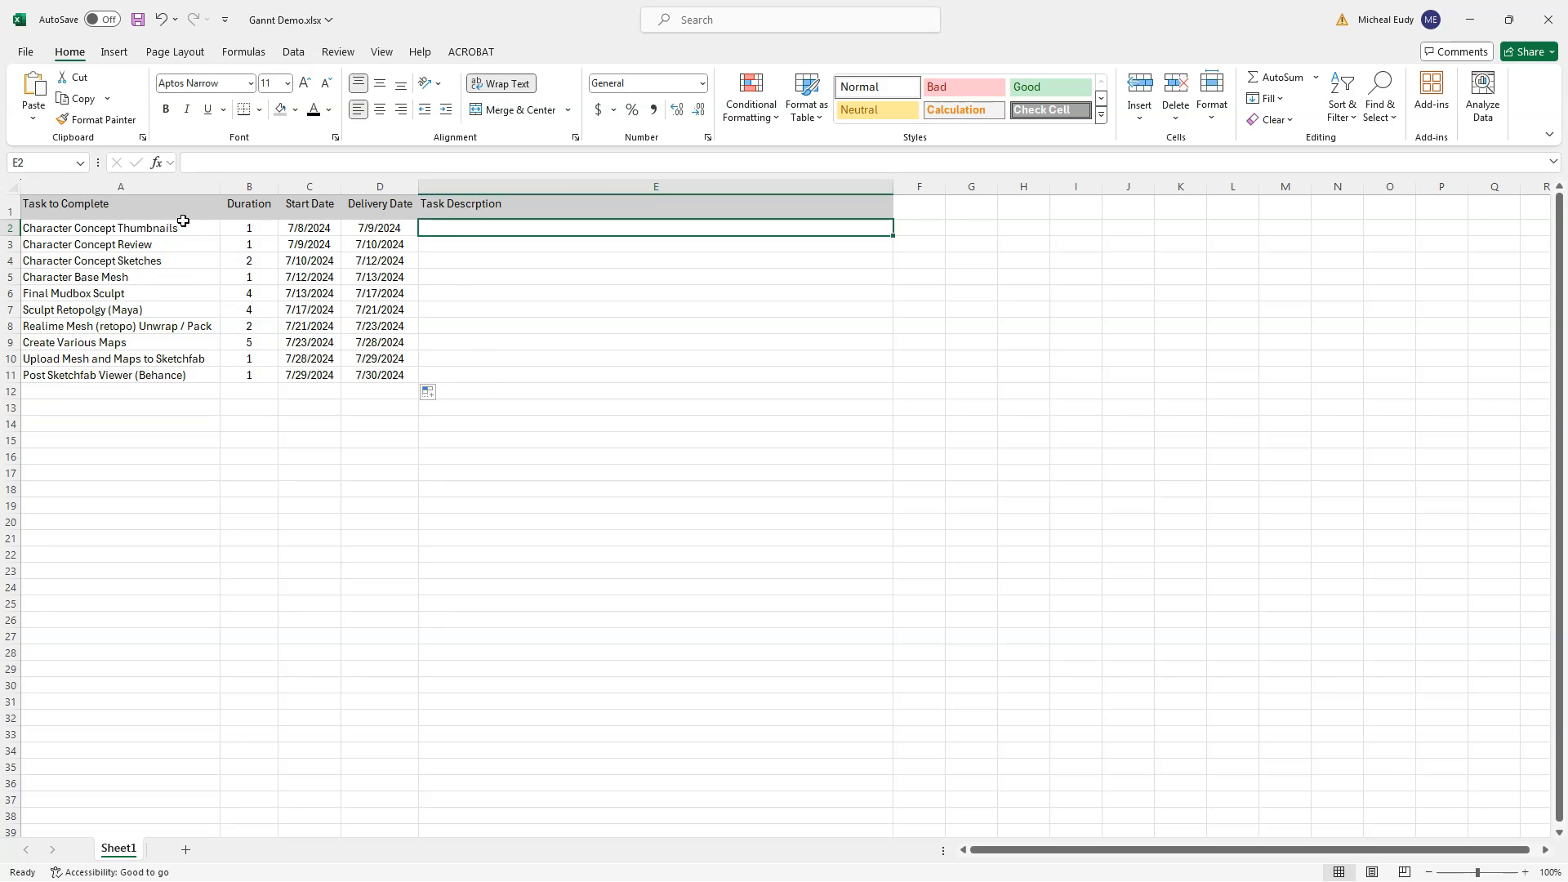
click(126, 228)
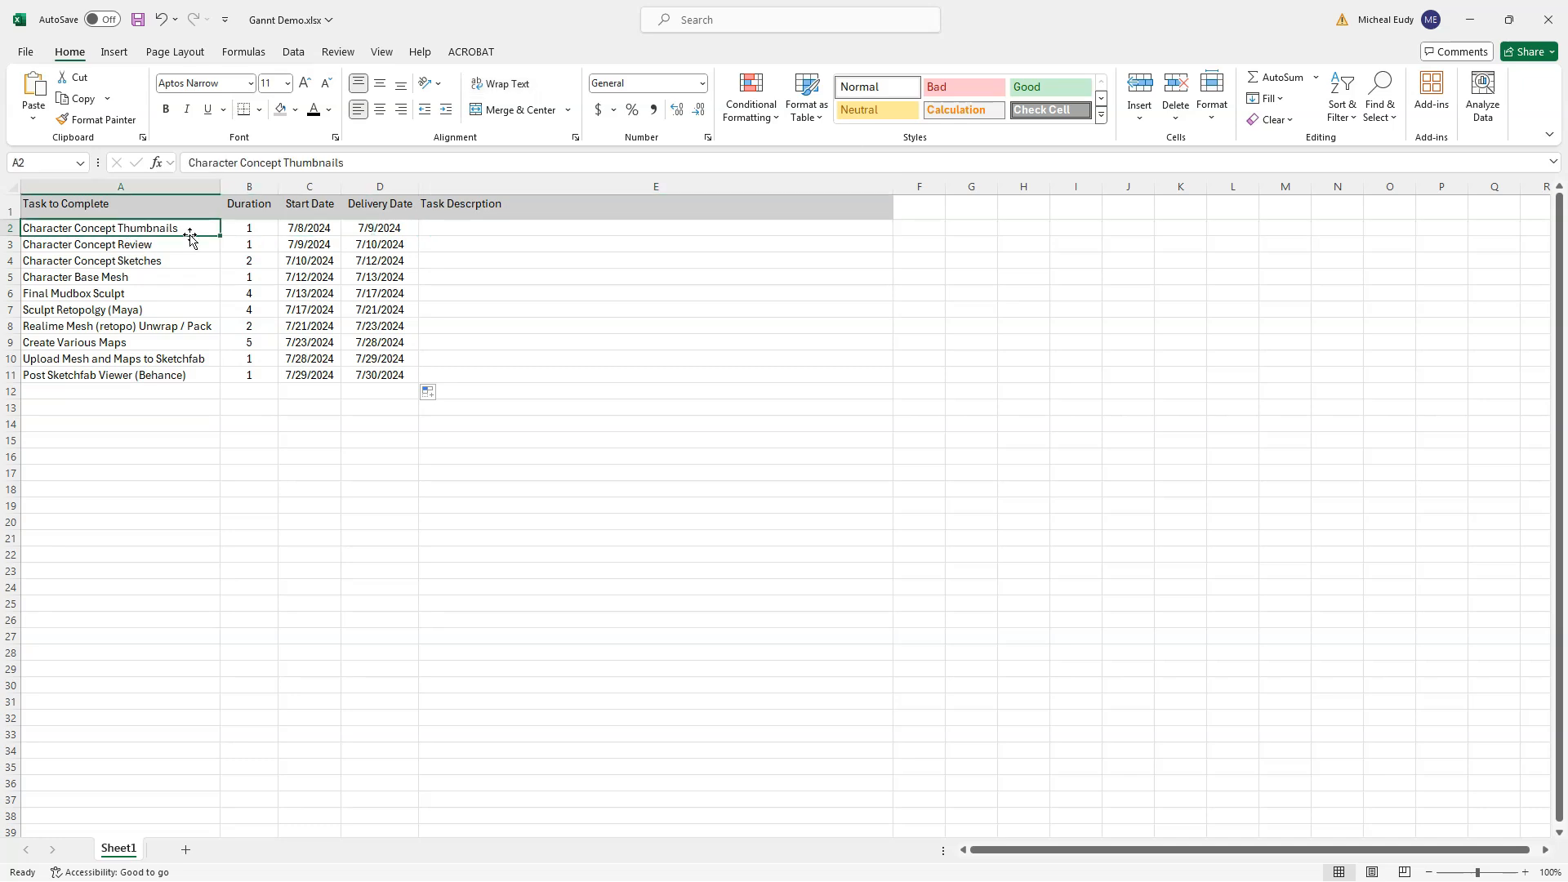
click(455, 230)
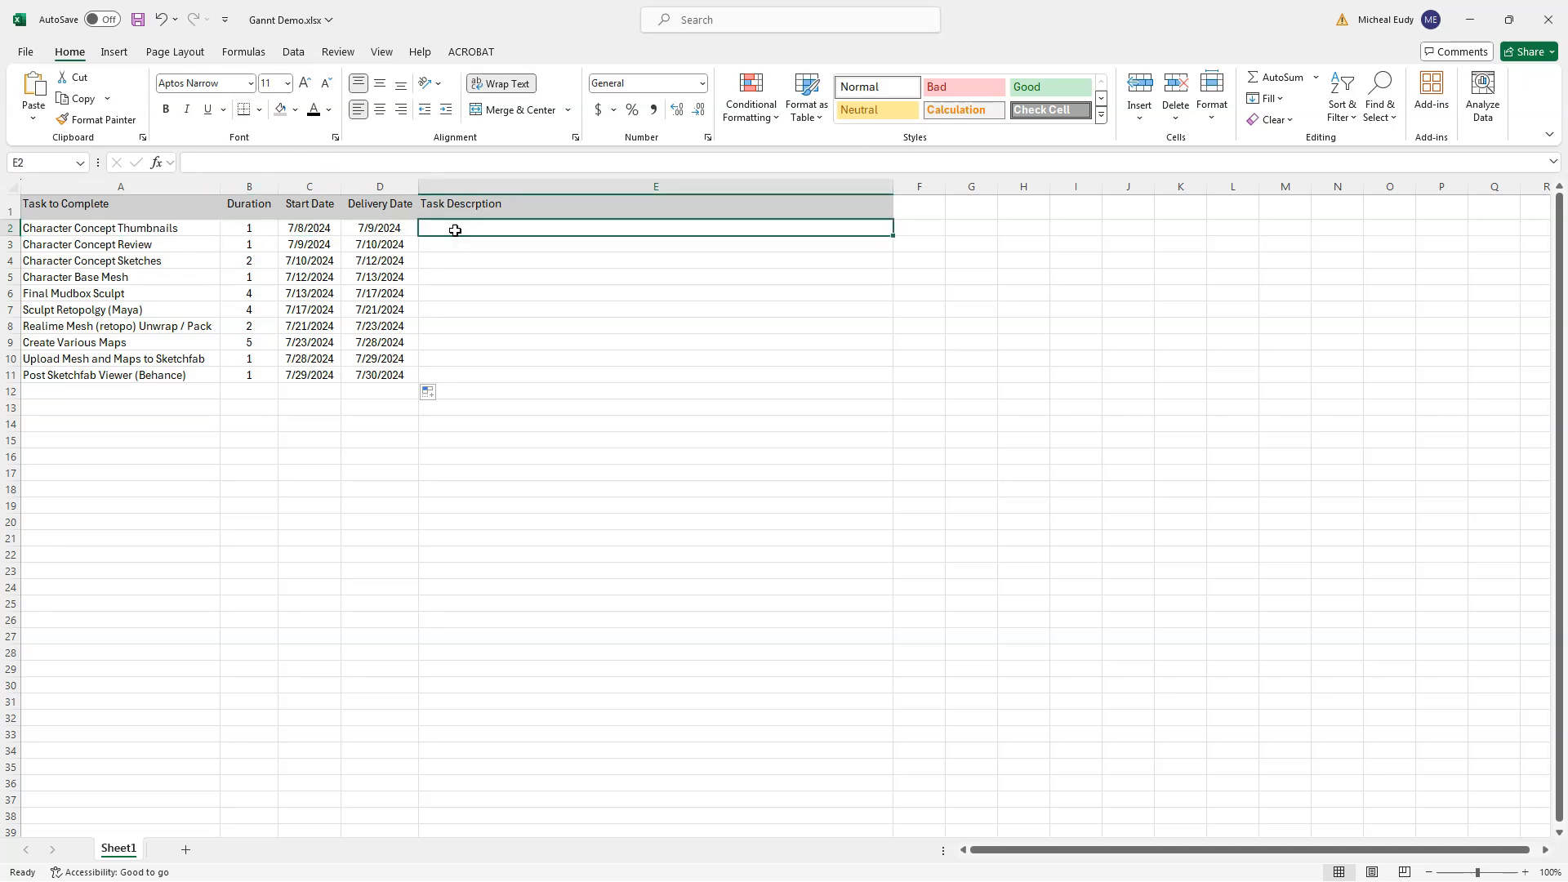
key(alt+Tab)
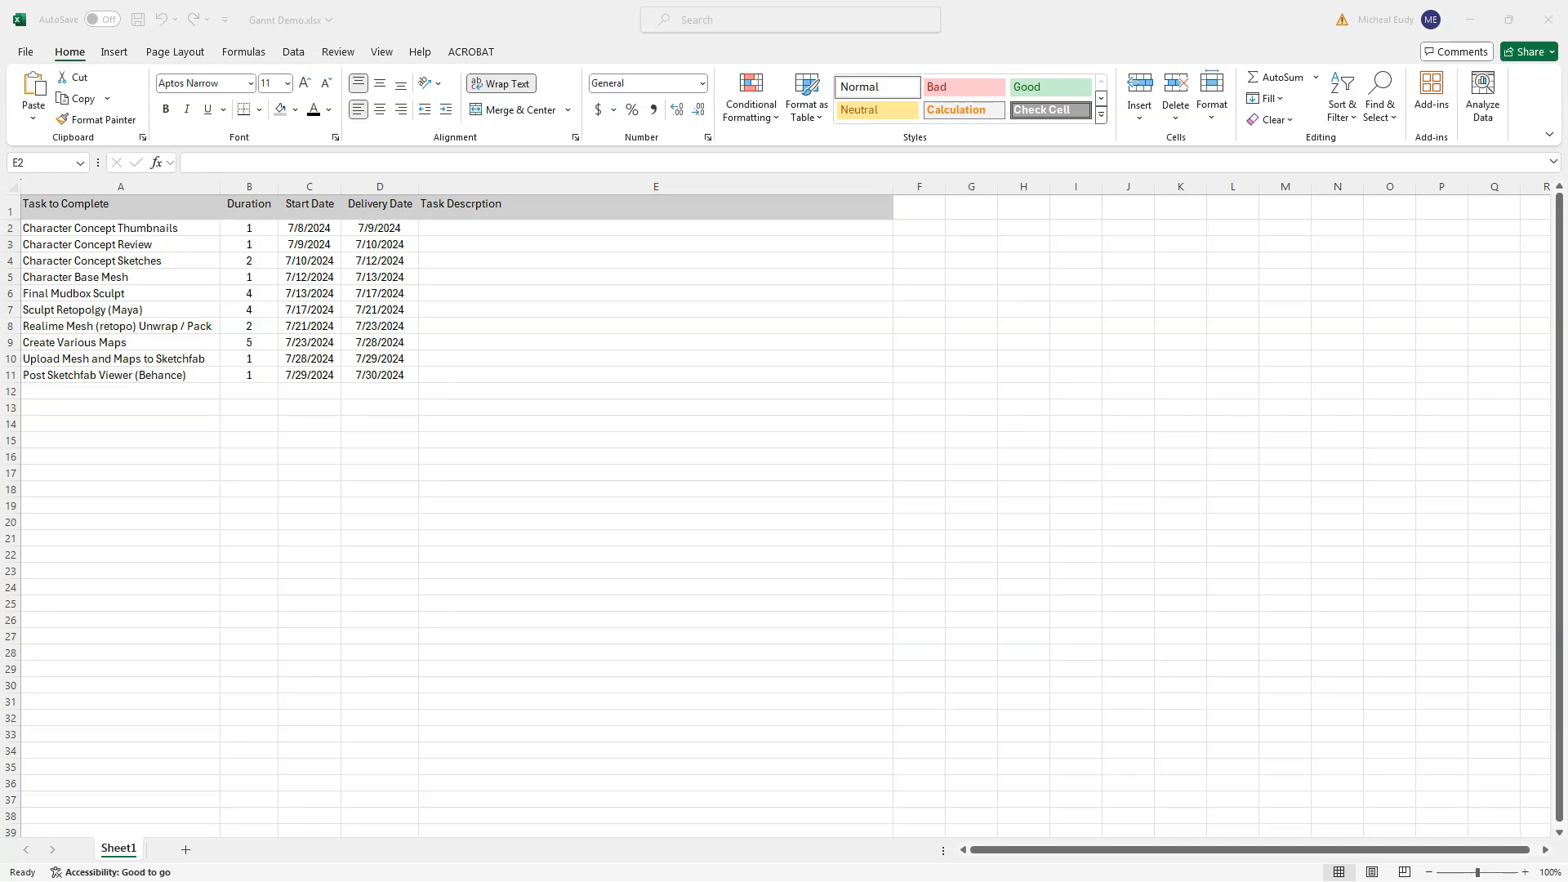
click(488, 230)
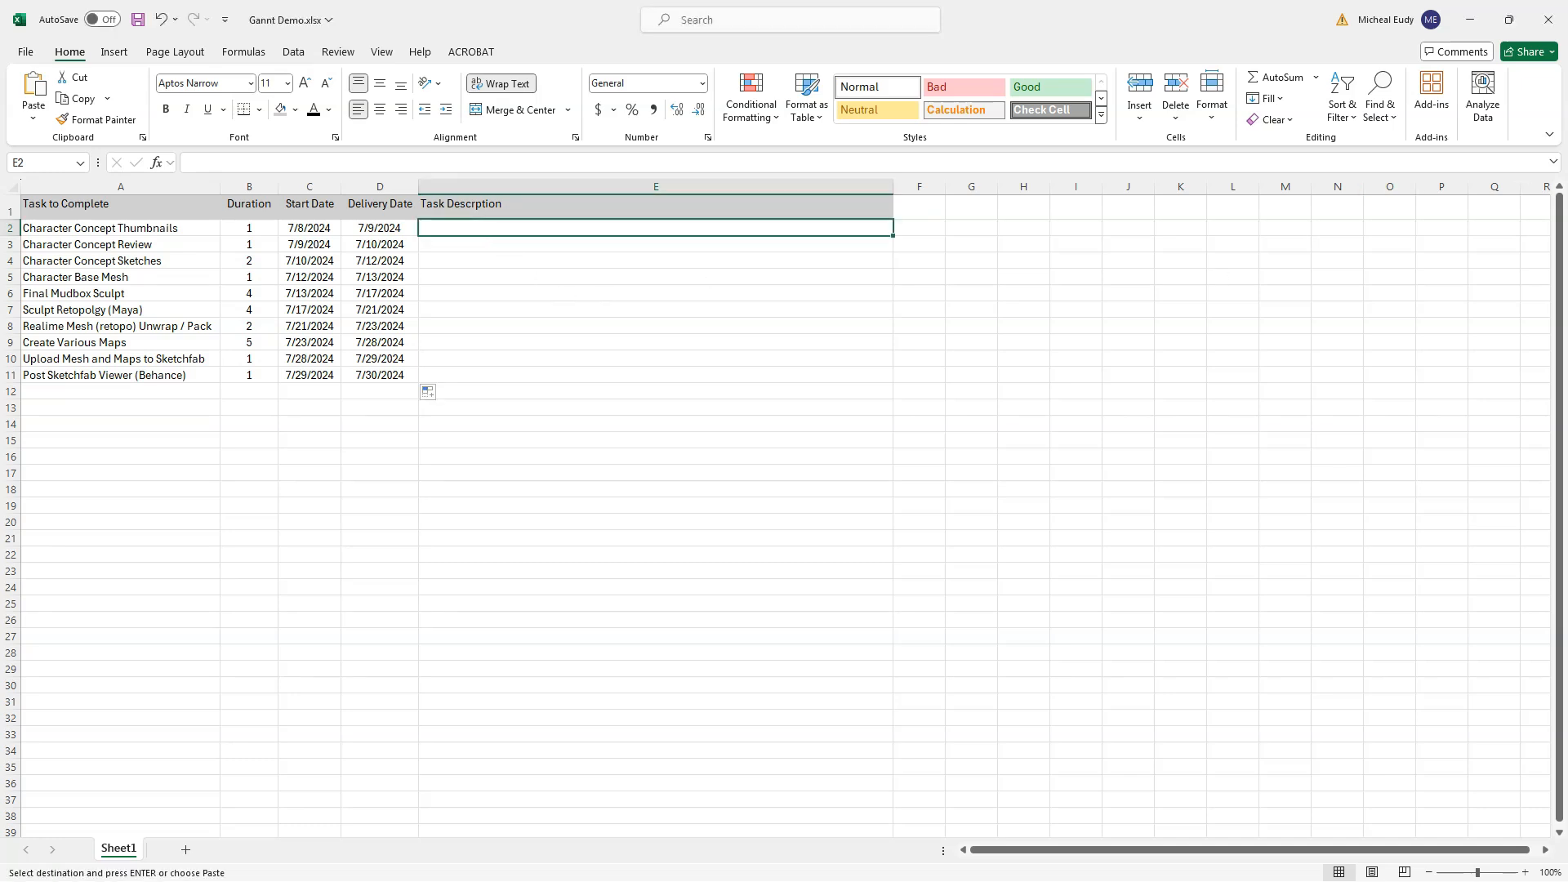
key(alt+Tab)
key(ctrl+c)
double_click(488, 231)
click(455, 229)
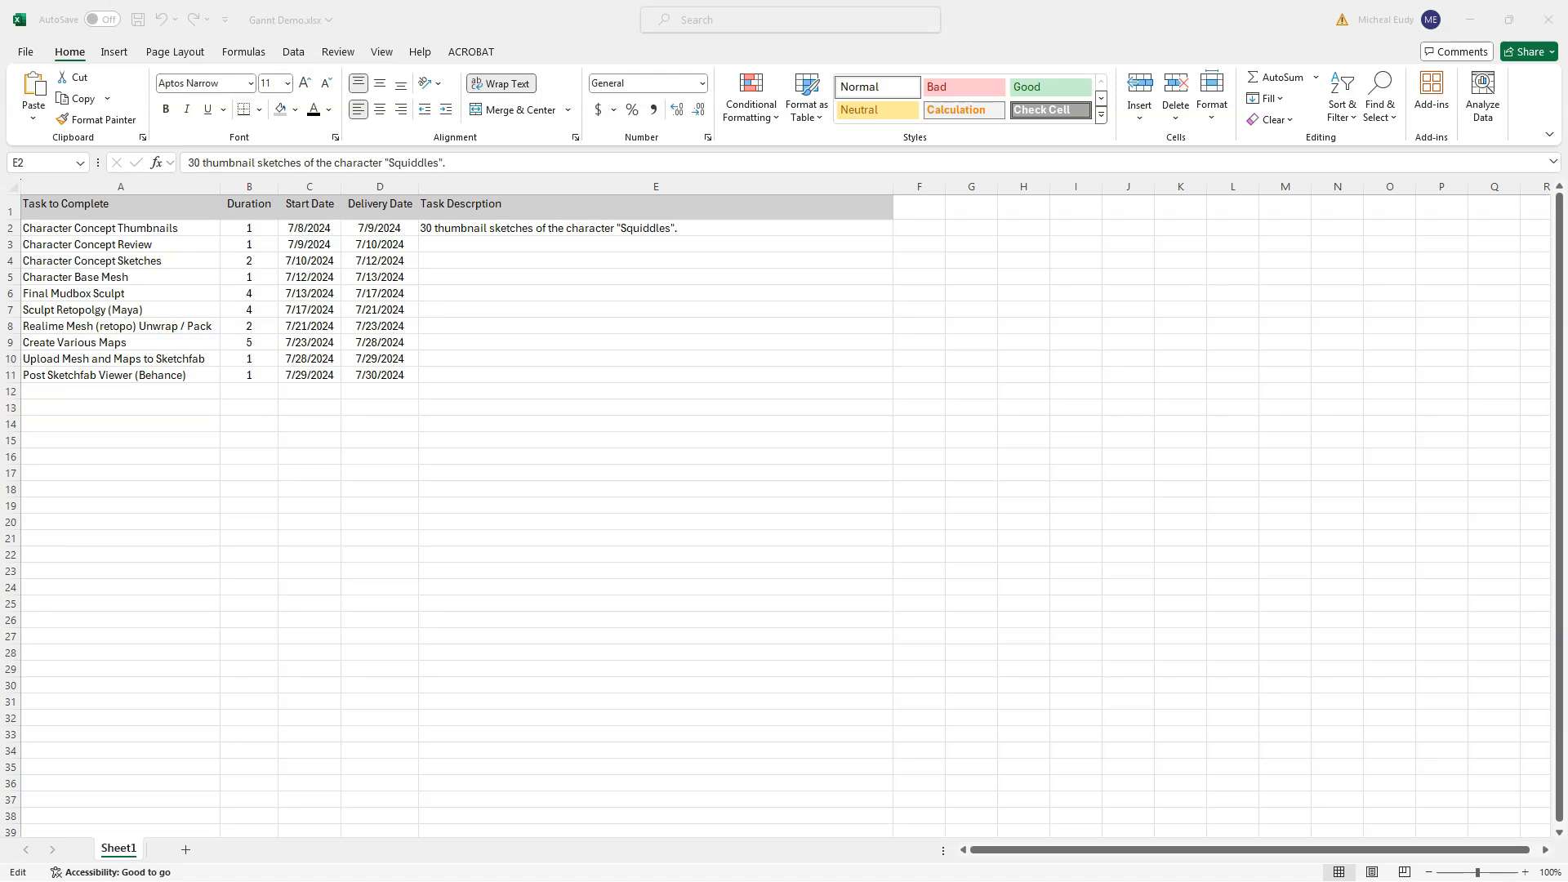
Step: Paste the Character Concept Review description about meeting the Creative Director to gather feedback into cell E3
click(457, 245)
click(446, 244)
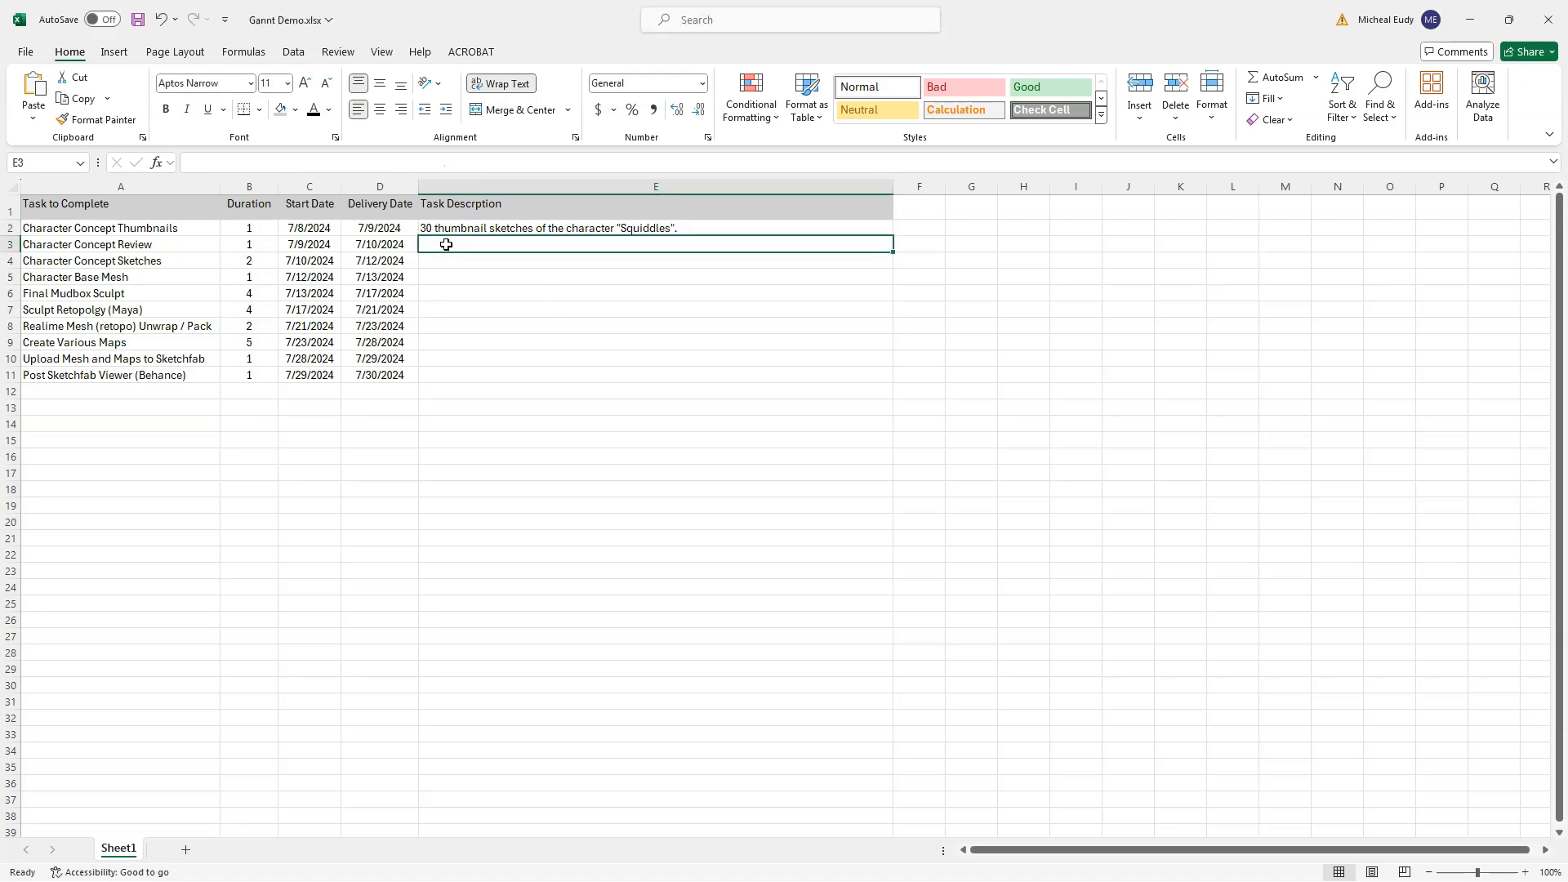
key(ctrl+v)
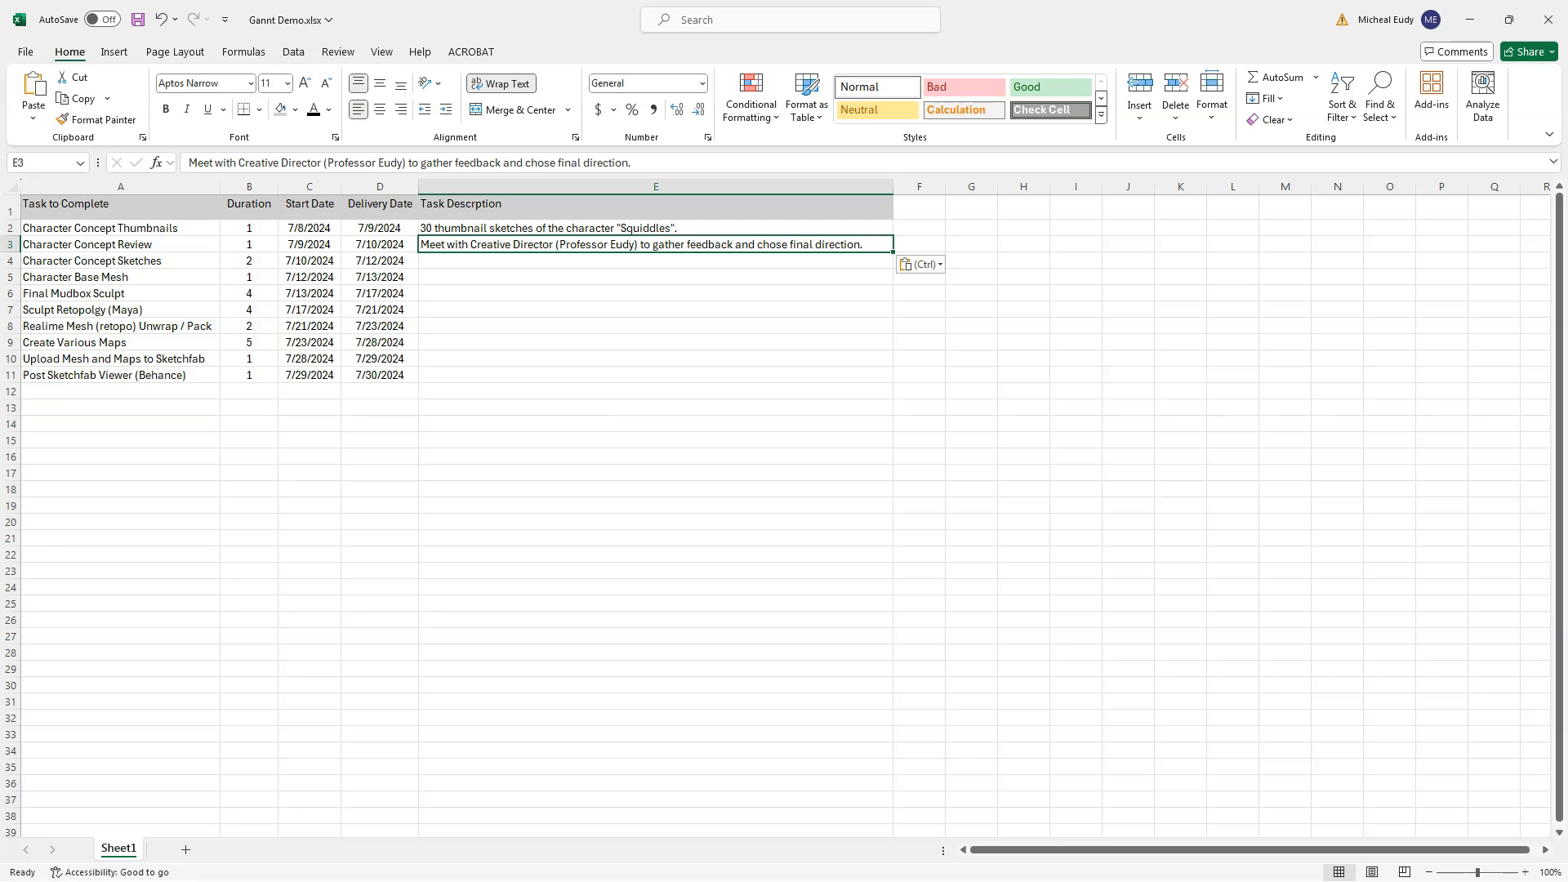
Step: Copy the description "Deliver 5 final concept sketches from previous meeting." from the finished workbook into cell E4
key(alt+Tab)
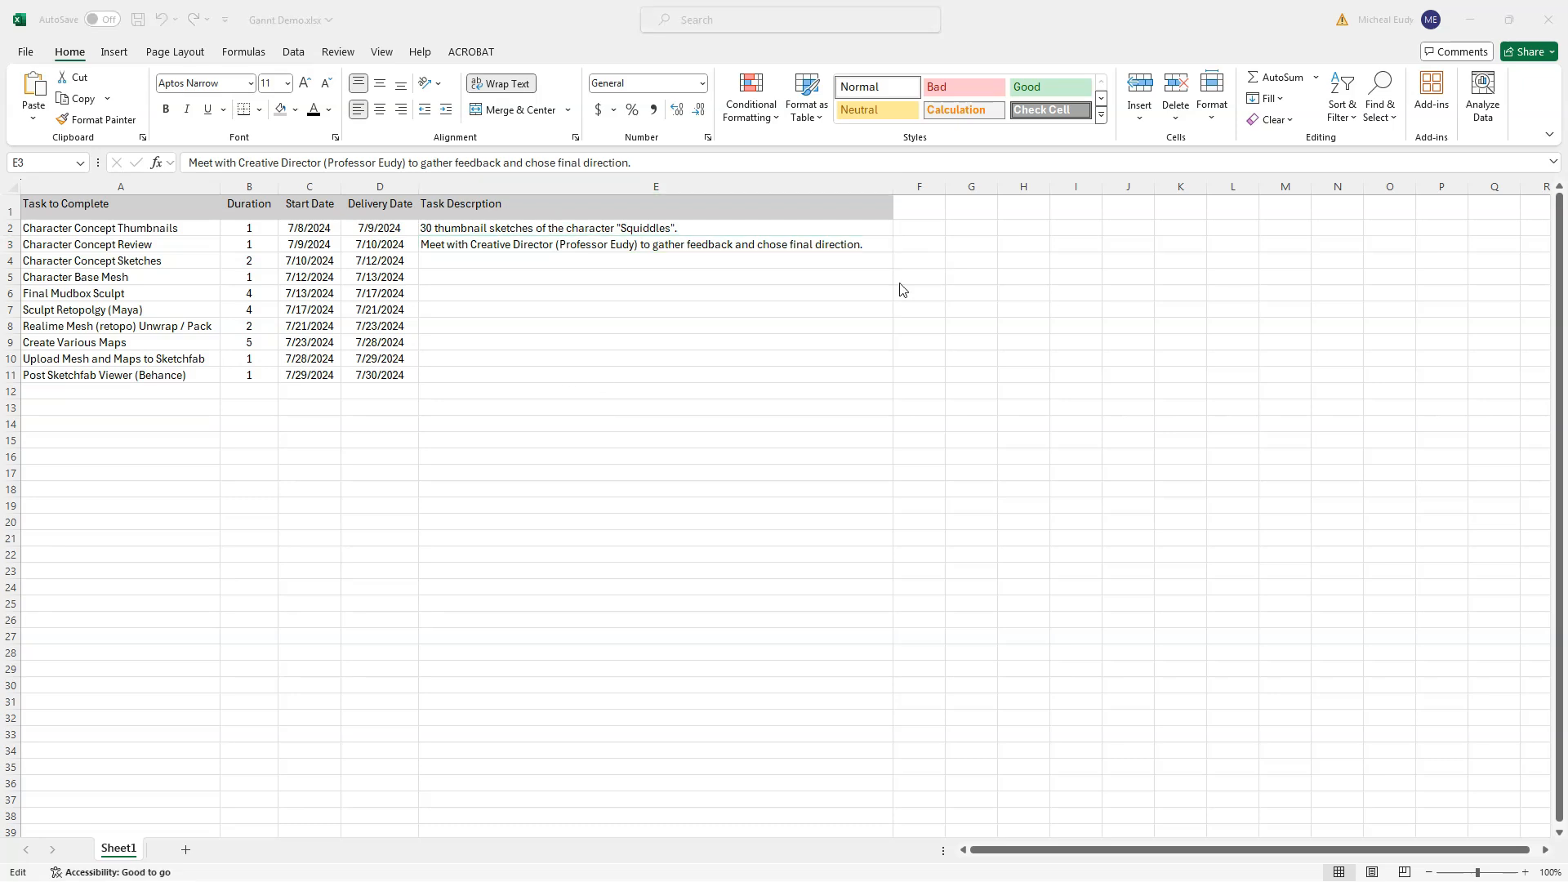
key(alt+Tab)
click(467, 259)
key(ctrl+v)
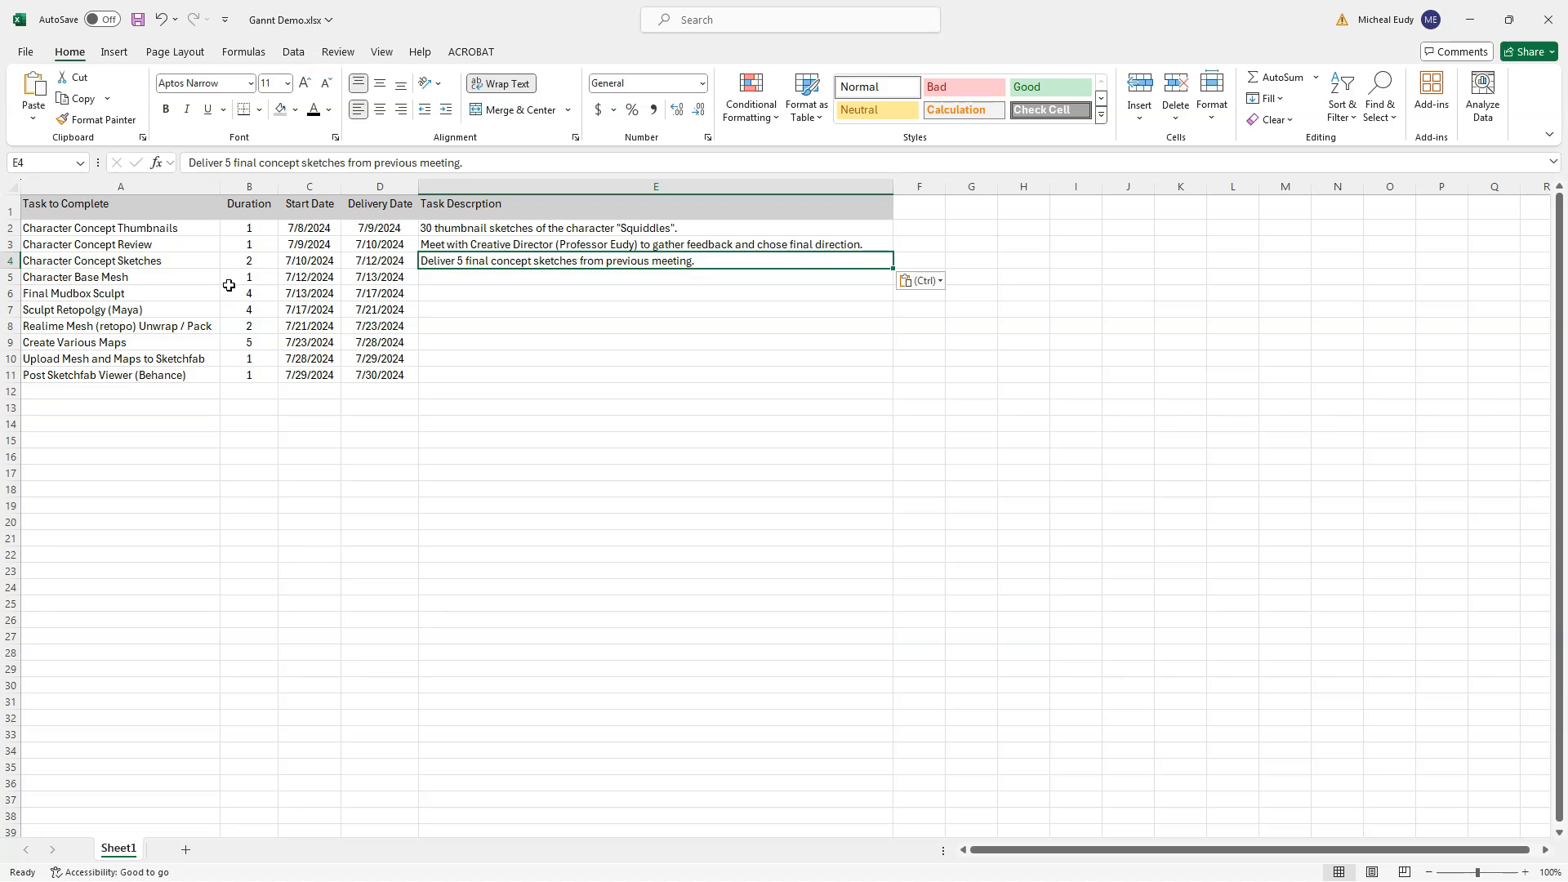
click(511, 291)
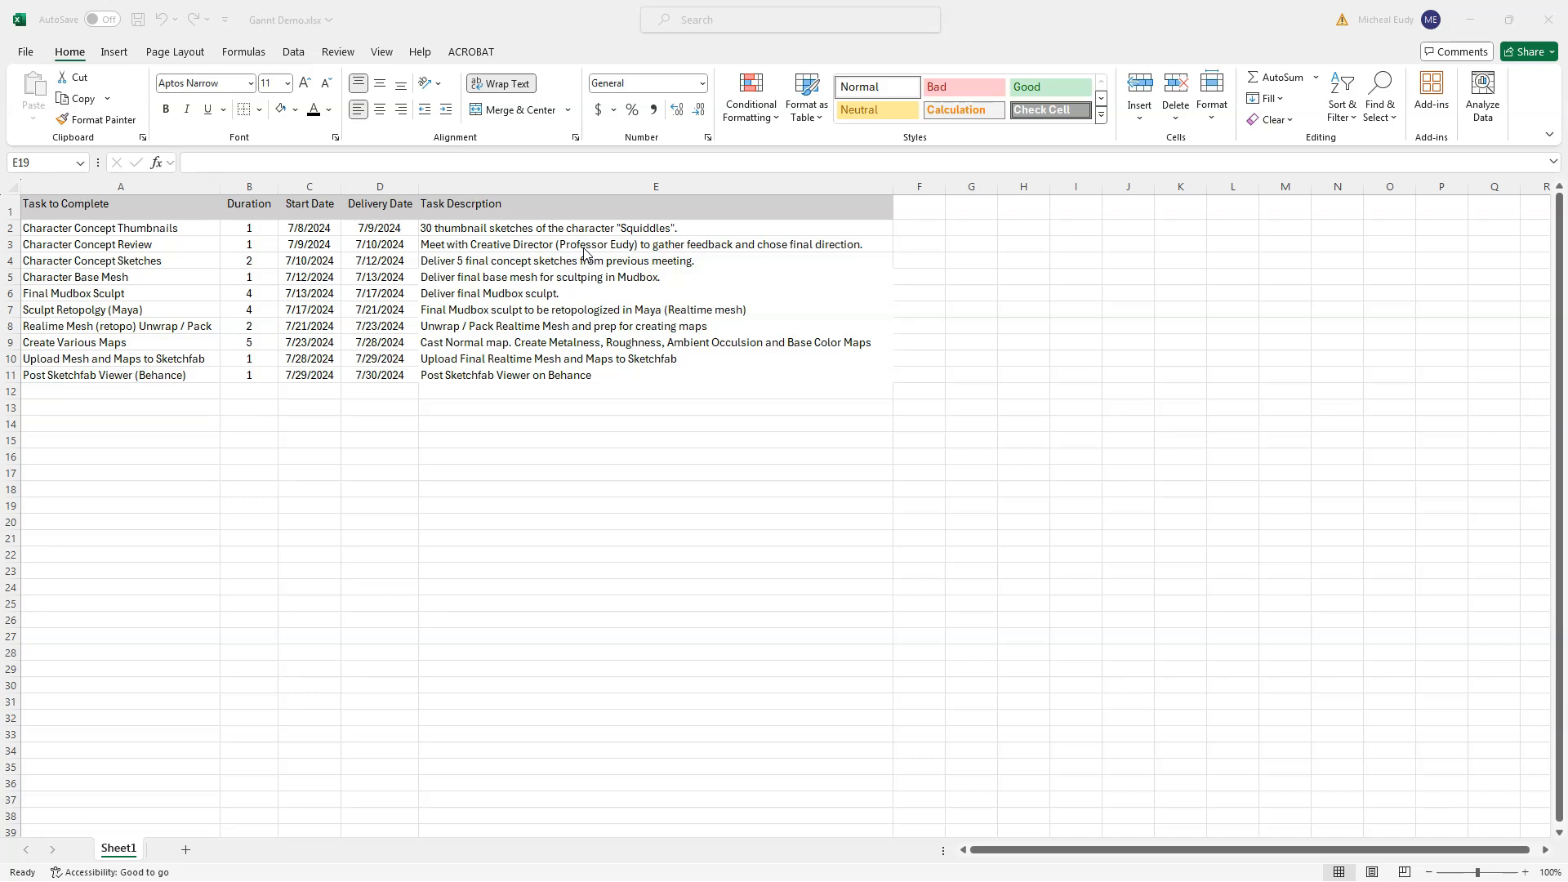
Step: Apply All Borders to the whole task table in A1:E11
click(103, 219)
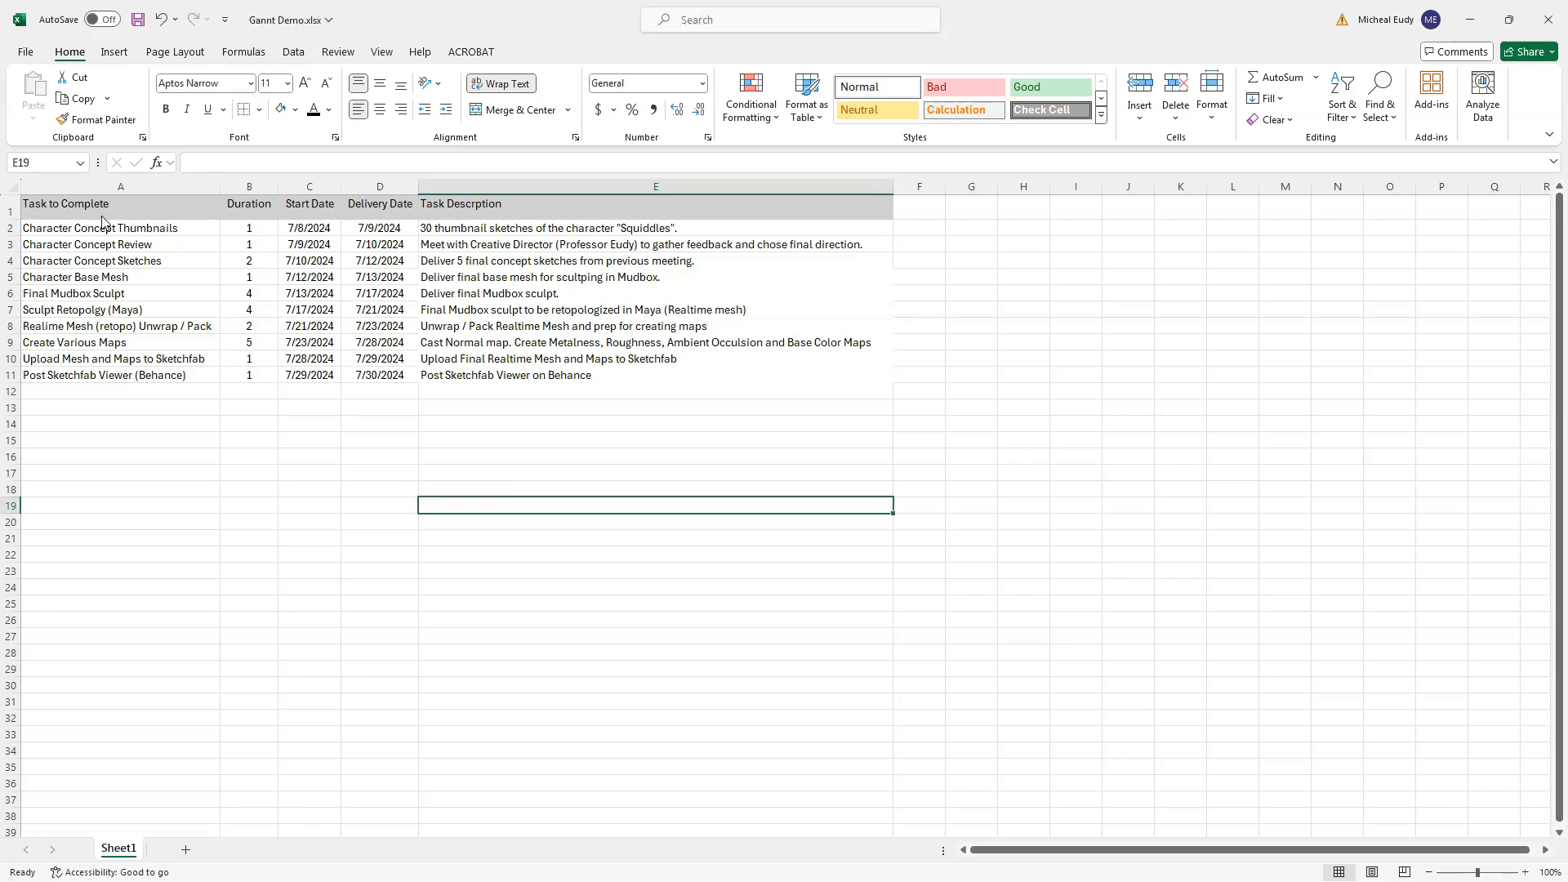
drag(84, 204, 641, 372)
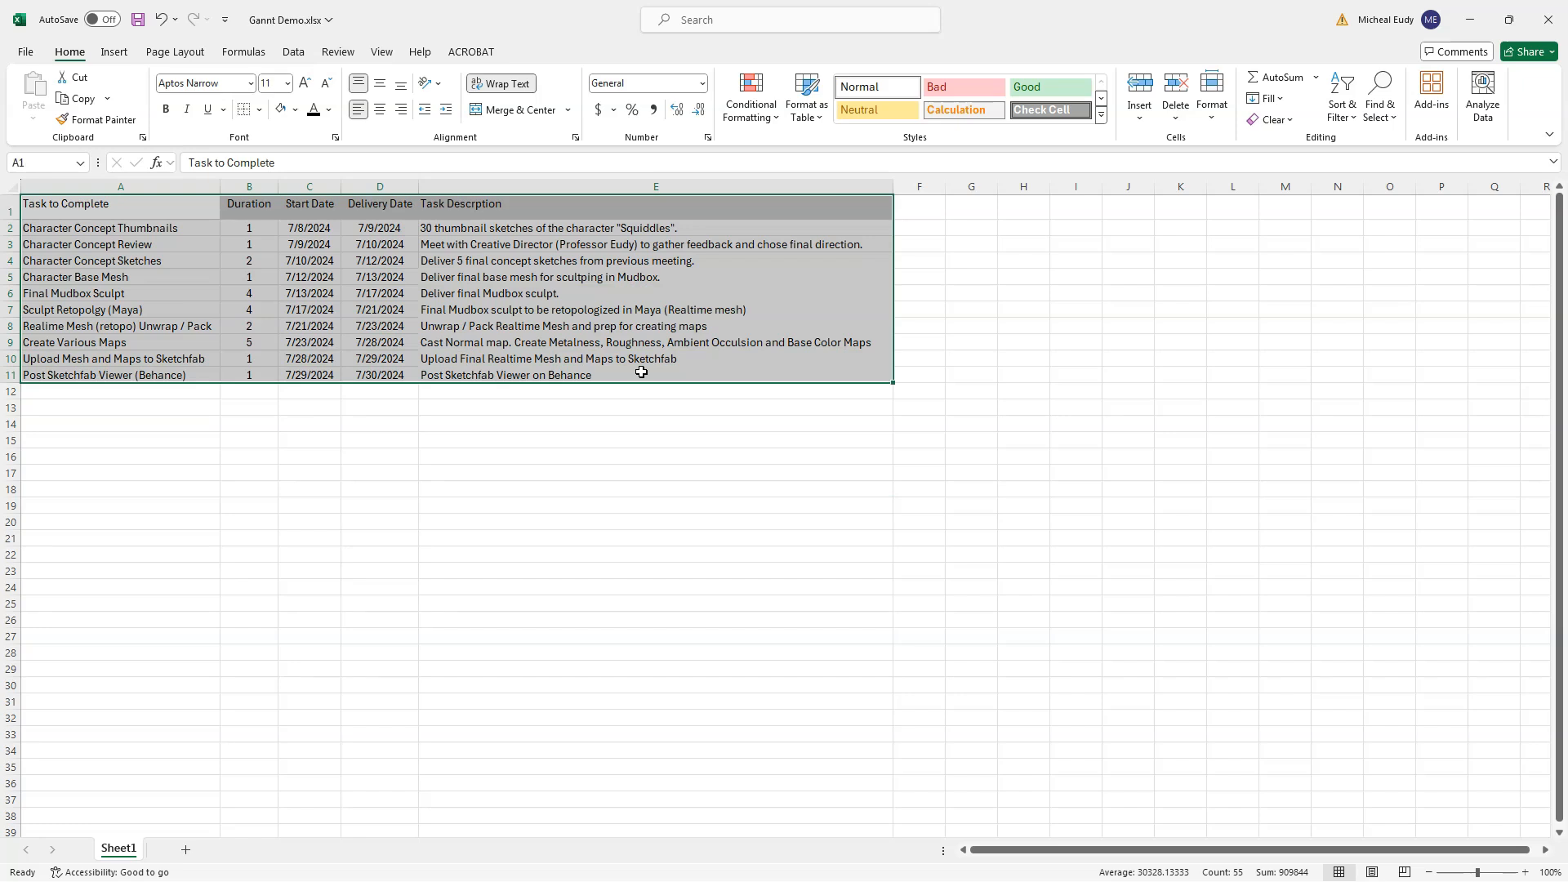
click(259, 109)
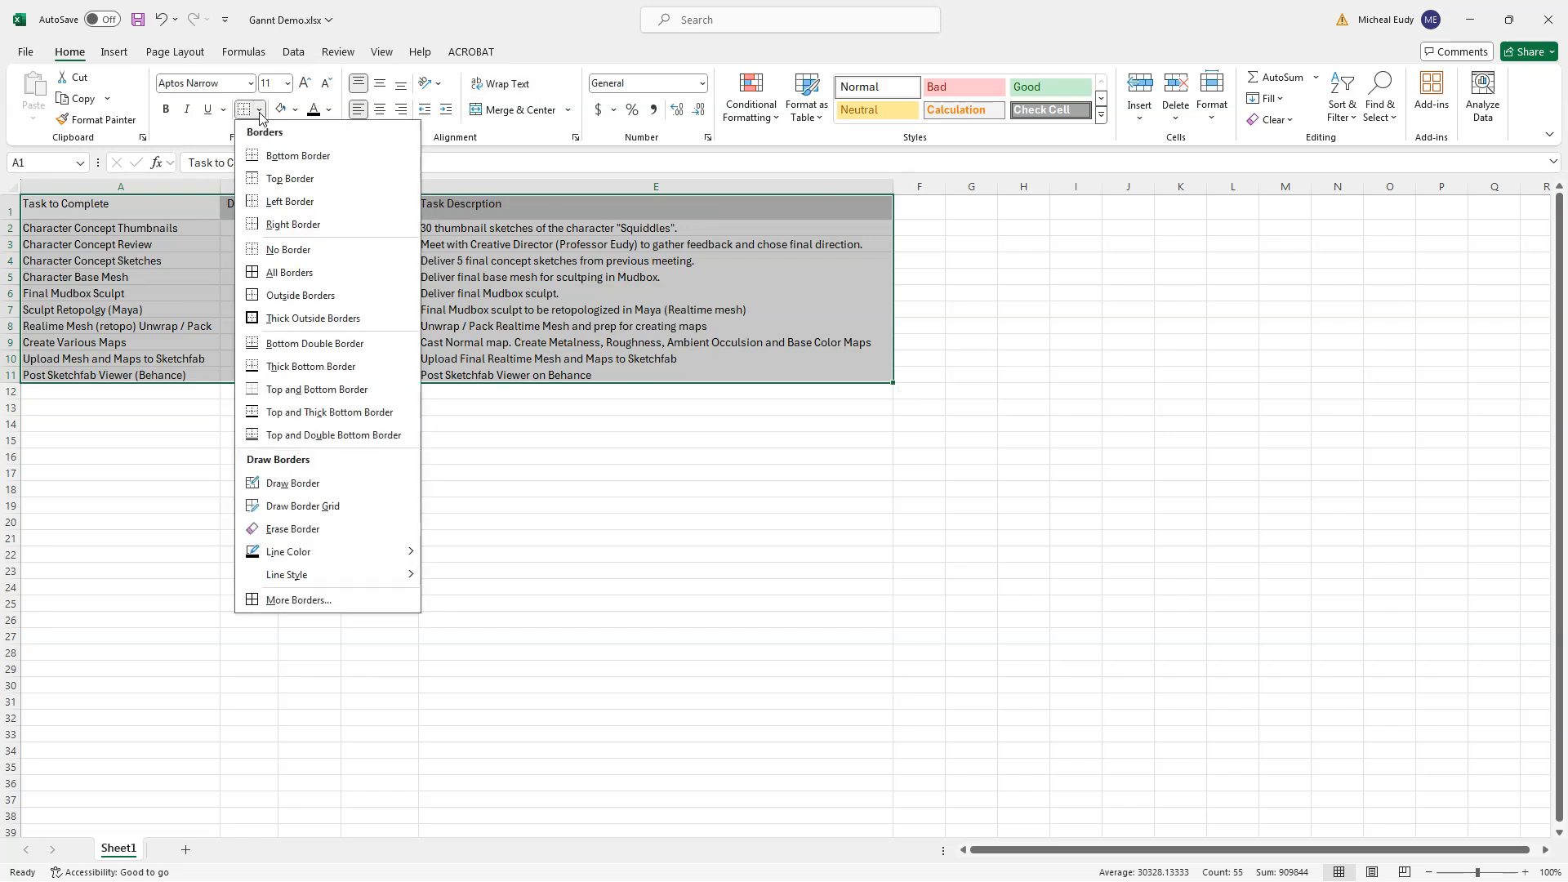
click(284, 274)
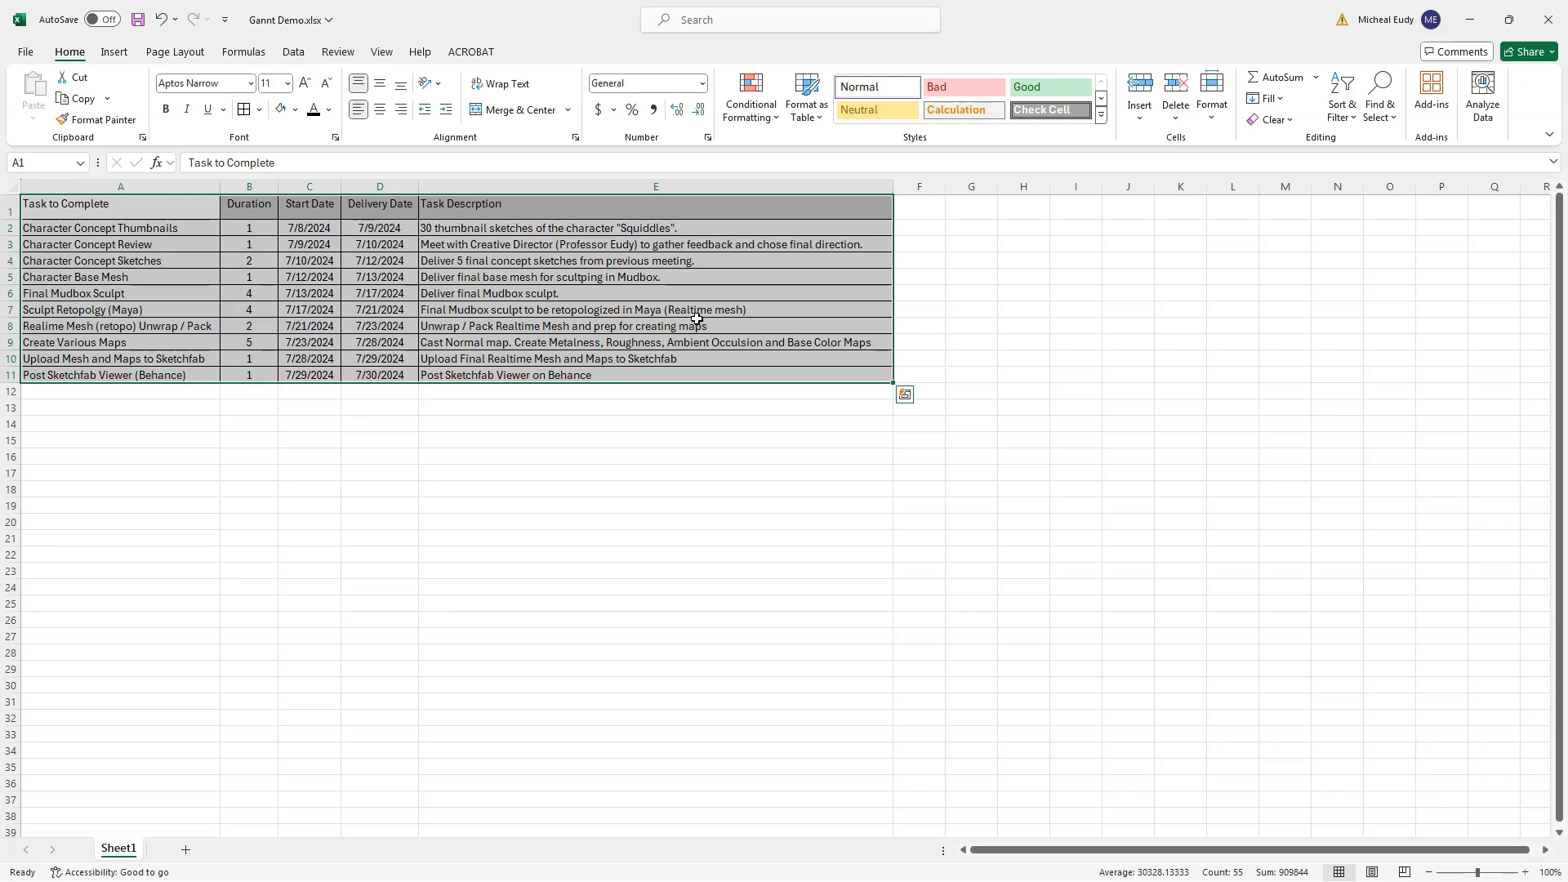
Step: Apply a Top and Thick Bottom Border to the header row A1:E1
drag(161, 213, 521, 214)
click(259, 110)
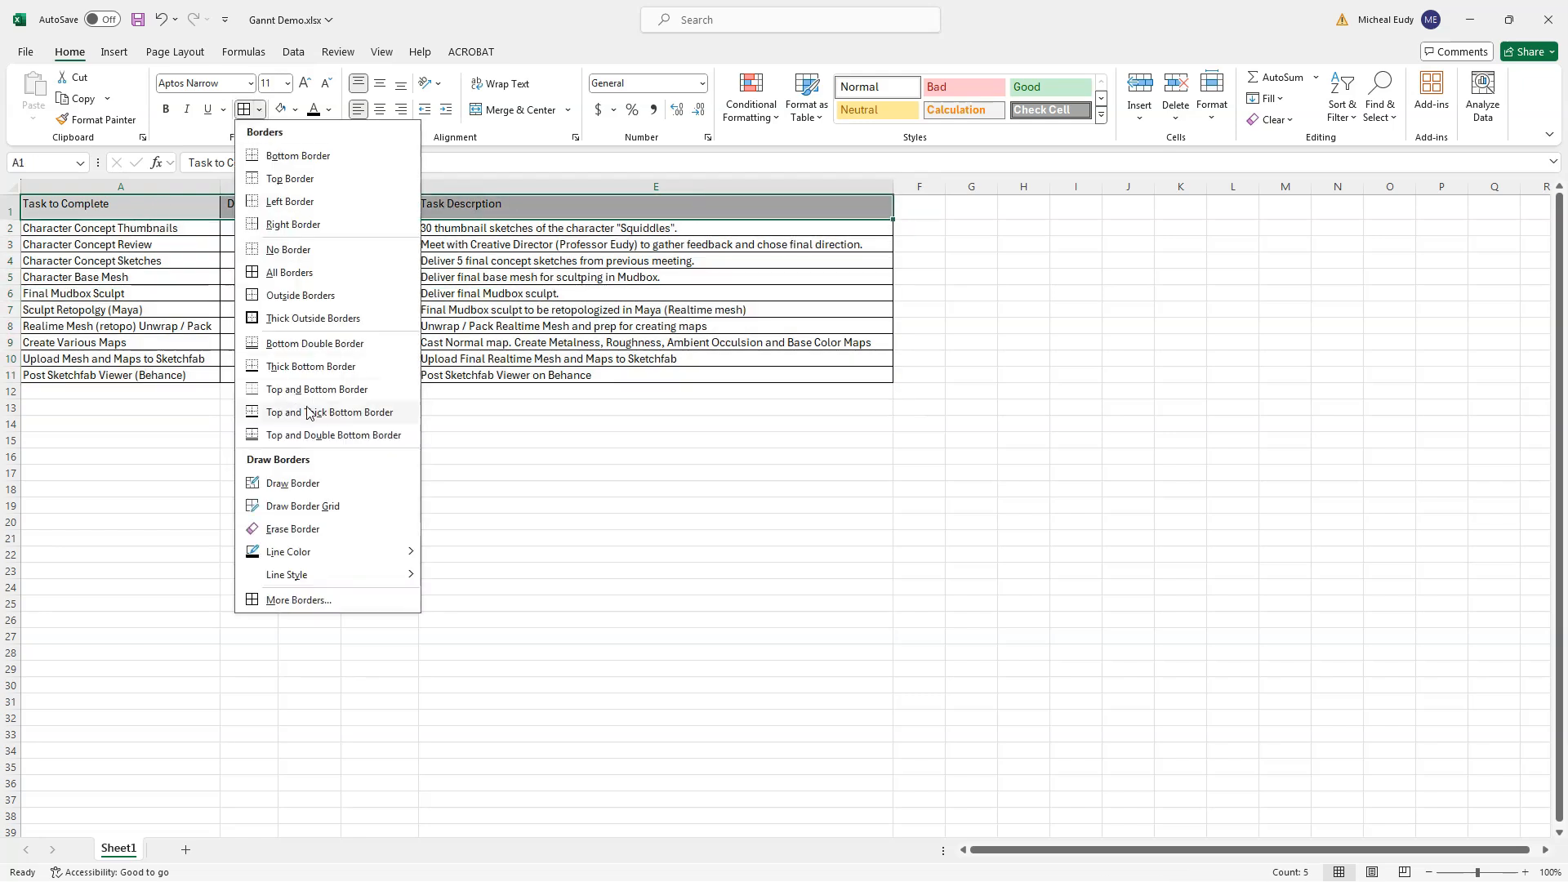
click(292, 413)
click(1075, 456)
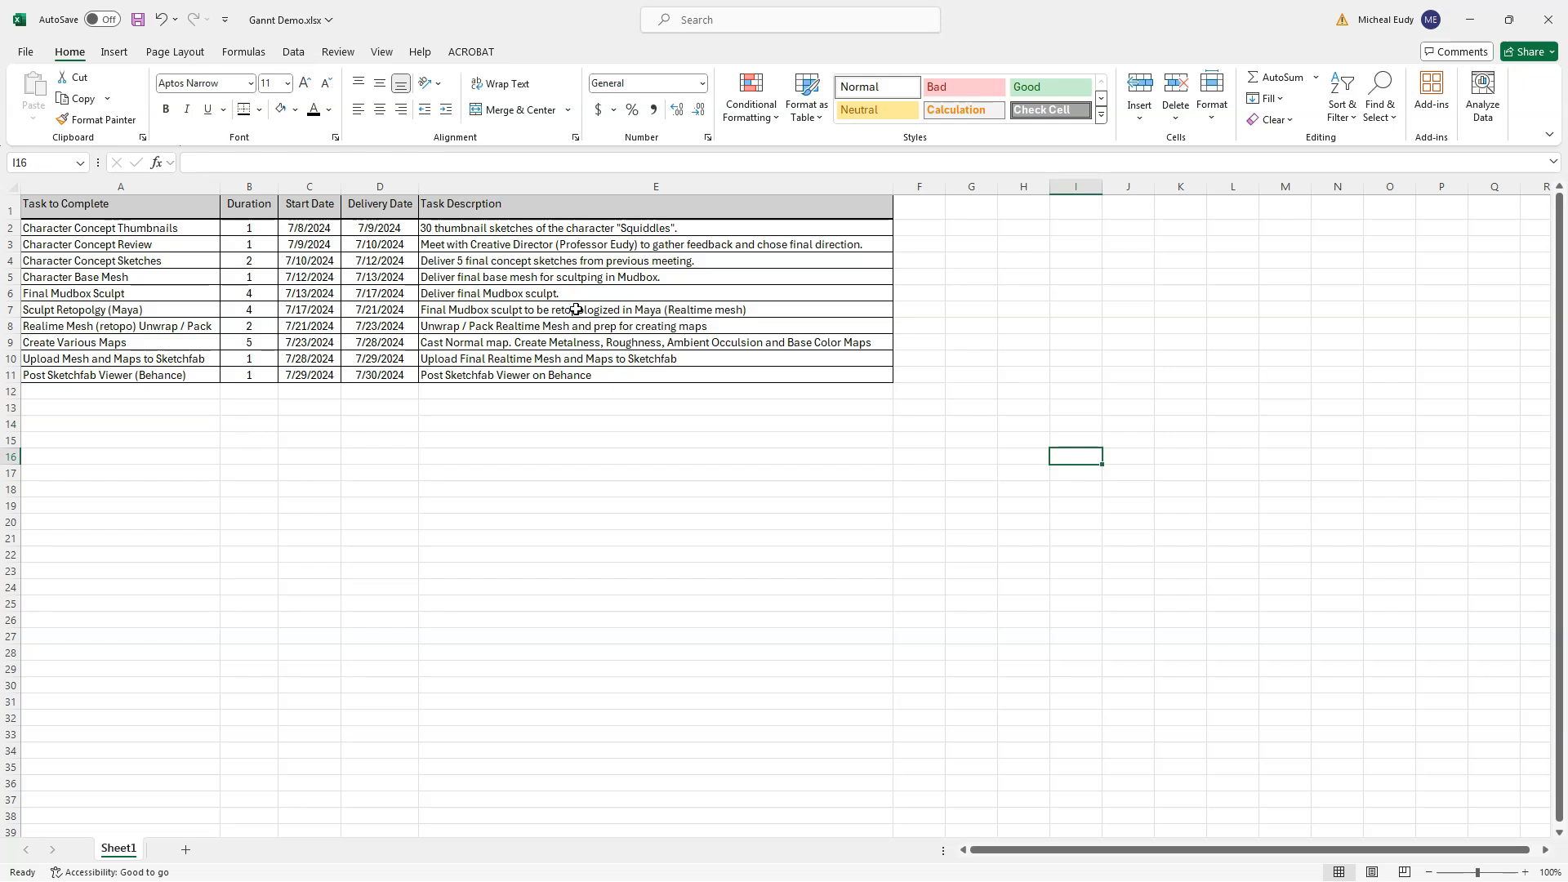
Step: Shade the alternating table rows 3, 5, 7, 9 and 11 across columns A to E with a light blue fill
drag(94, 244, 469, 249)
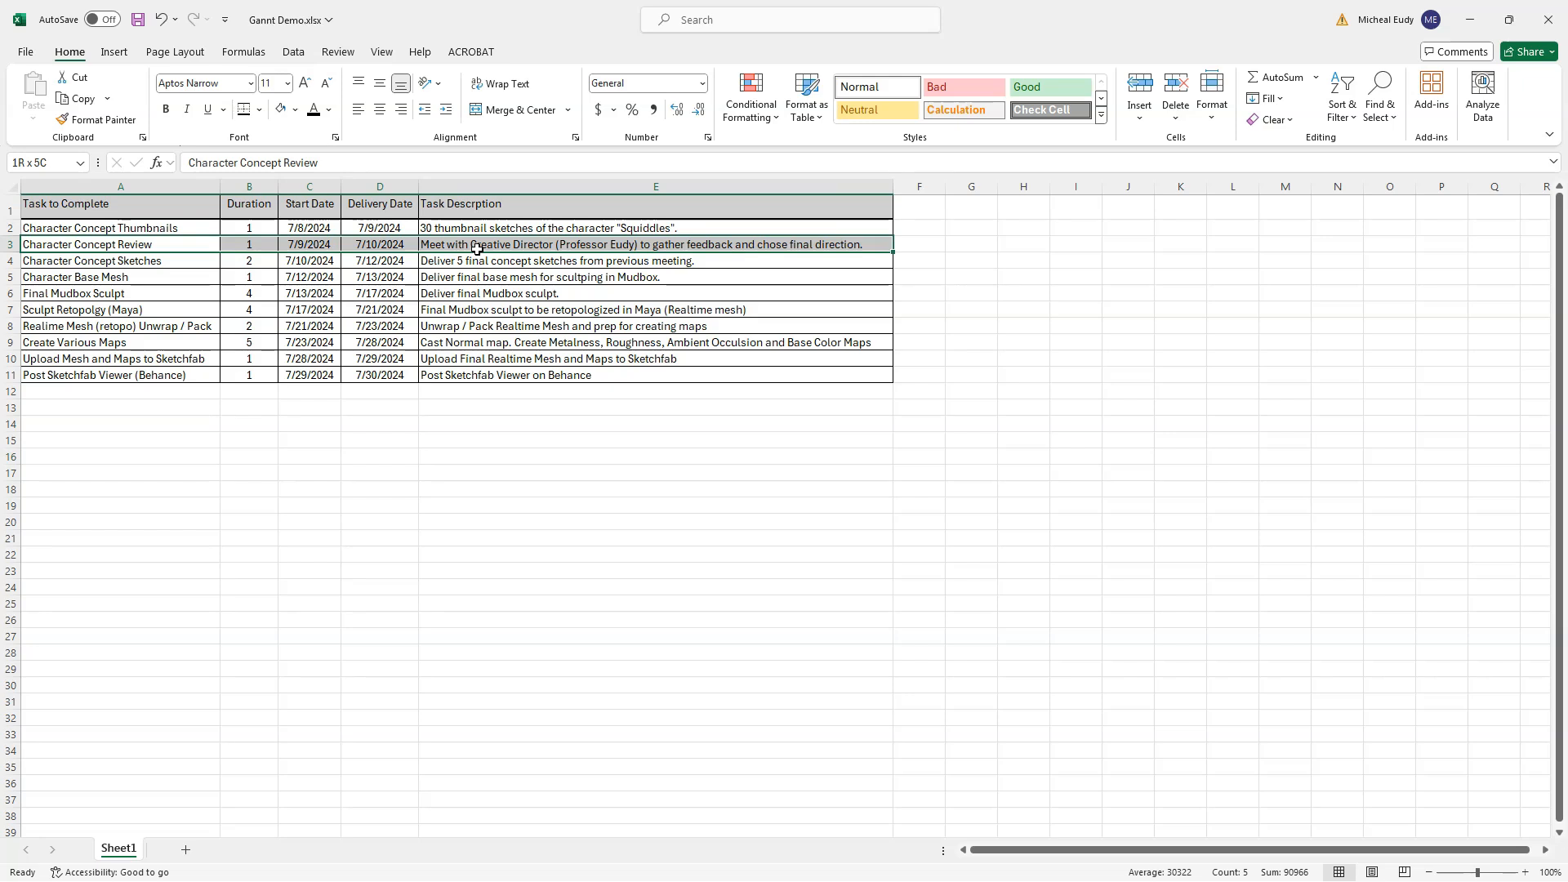
drag(477, 249, 476, 248)
drag(139, 278, 465, 283)
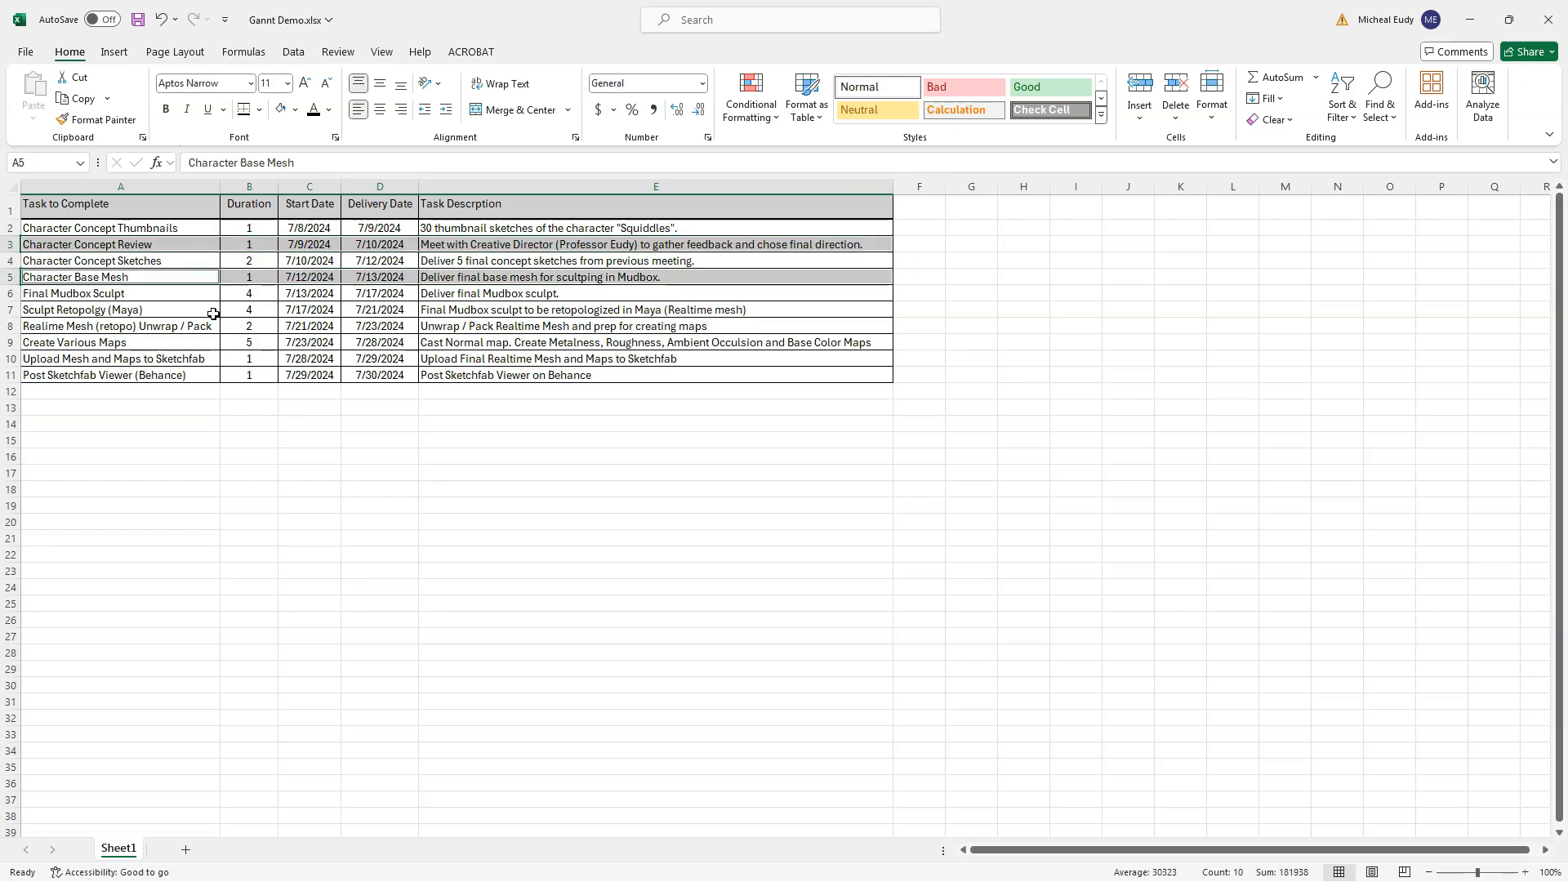
drag(152, 313, 465, 314)
drag(152, 348, 480, 344)
drag(151, 374, 480, 372)
click(295, 114)
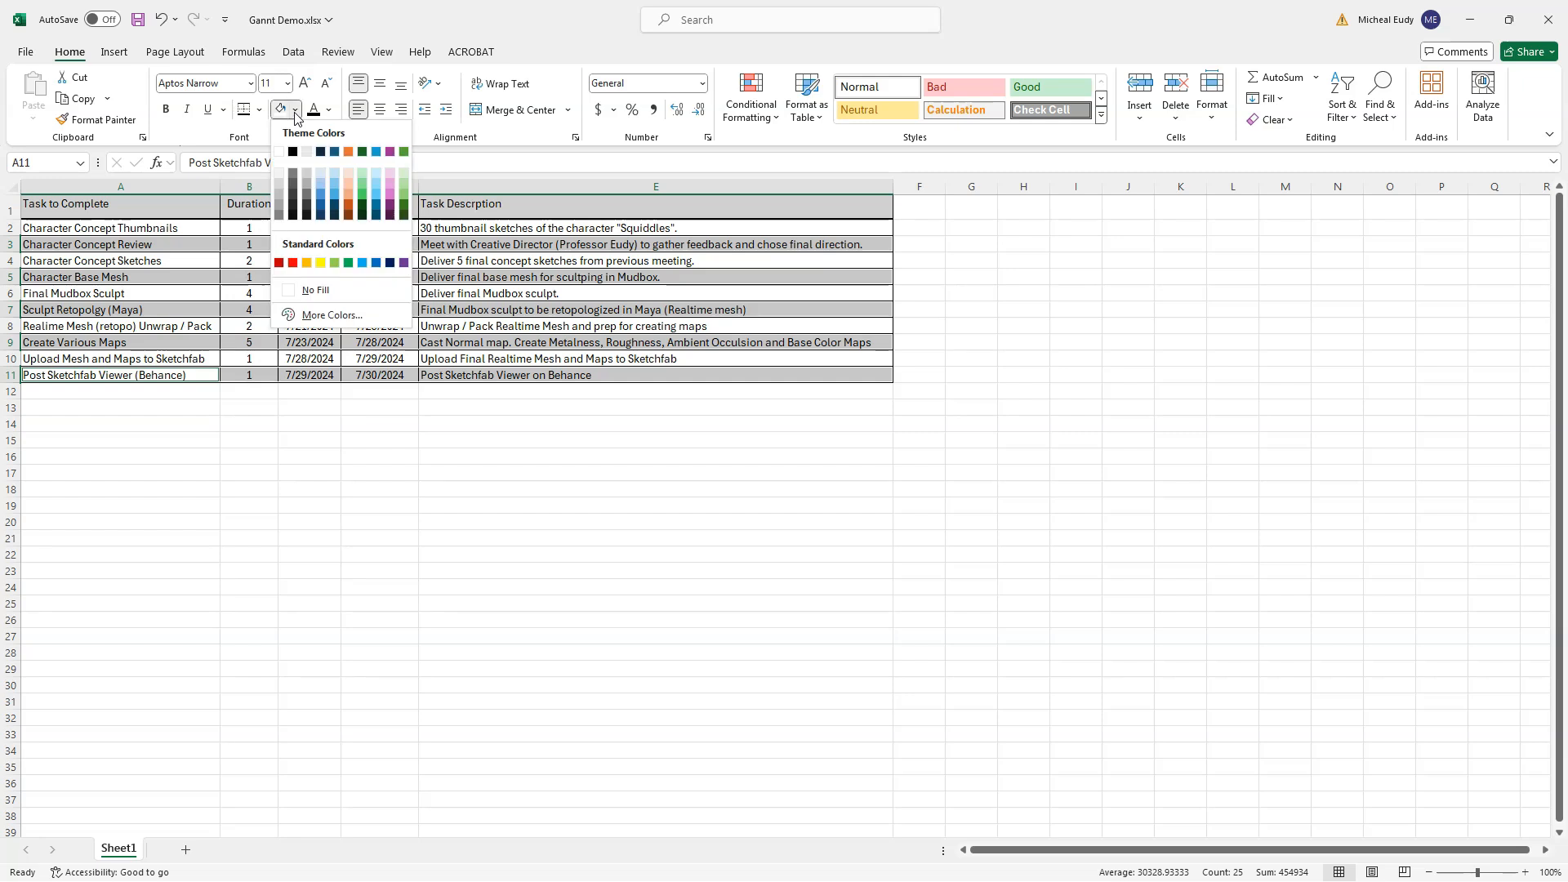
click(333, 175)
click(474, 494)
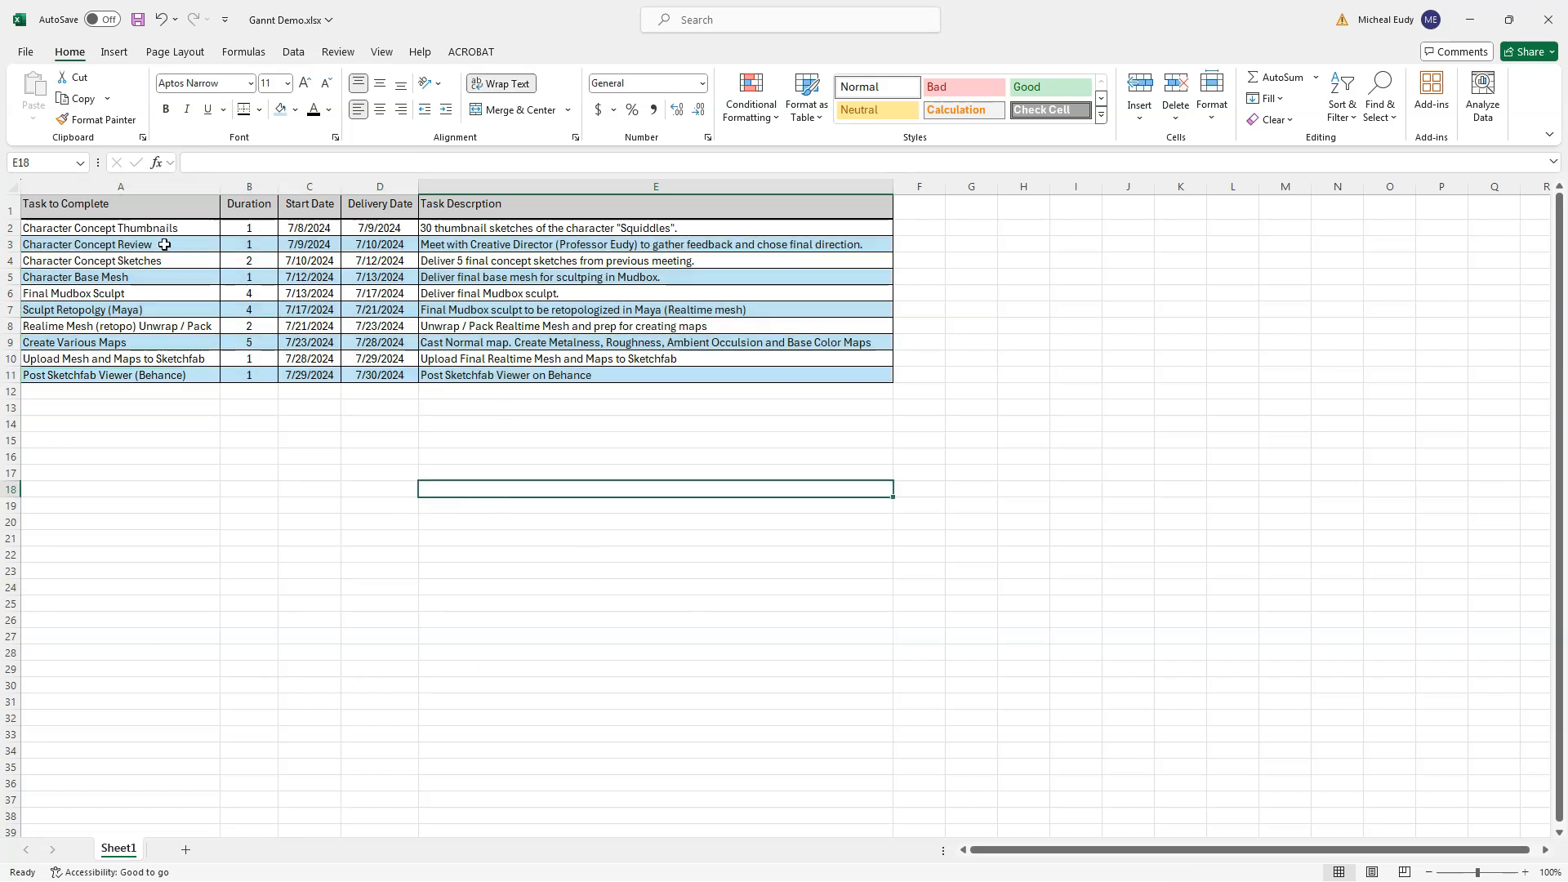
Step: Make the header row text in A1:E1 bold
drag(461, 206, 172, 199)
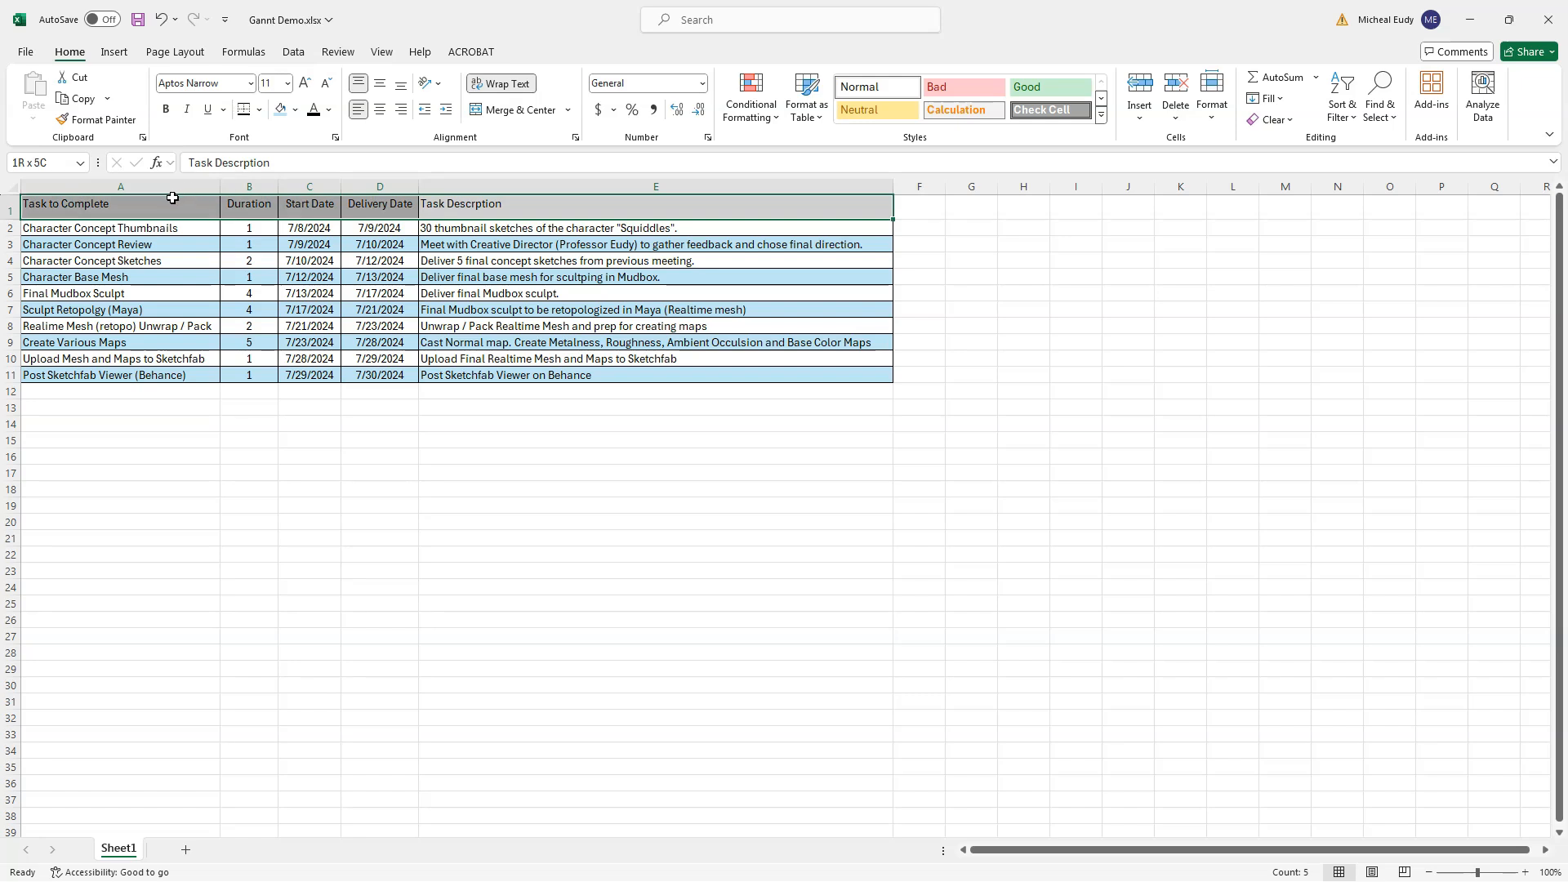
click(166, 109)
click(514, 480)
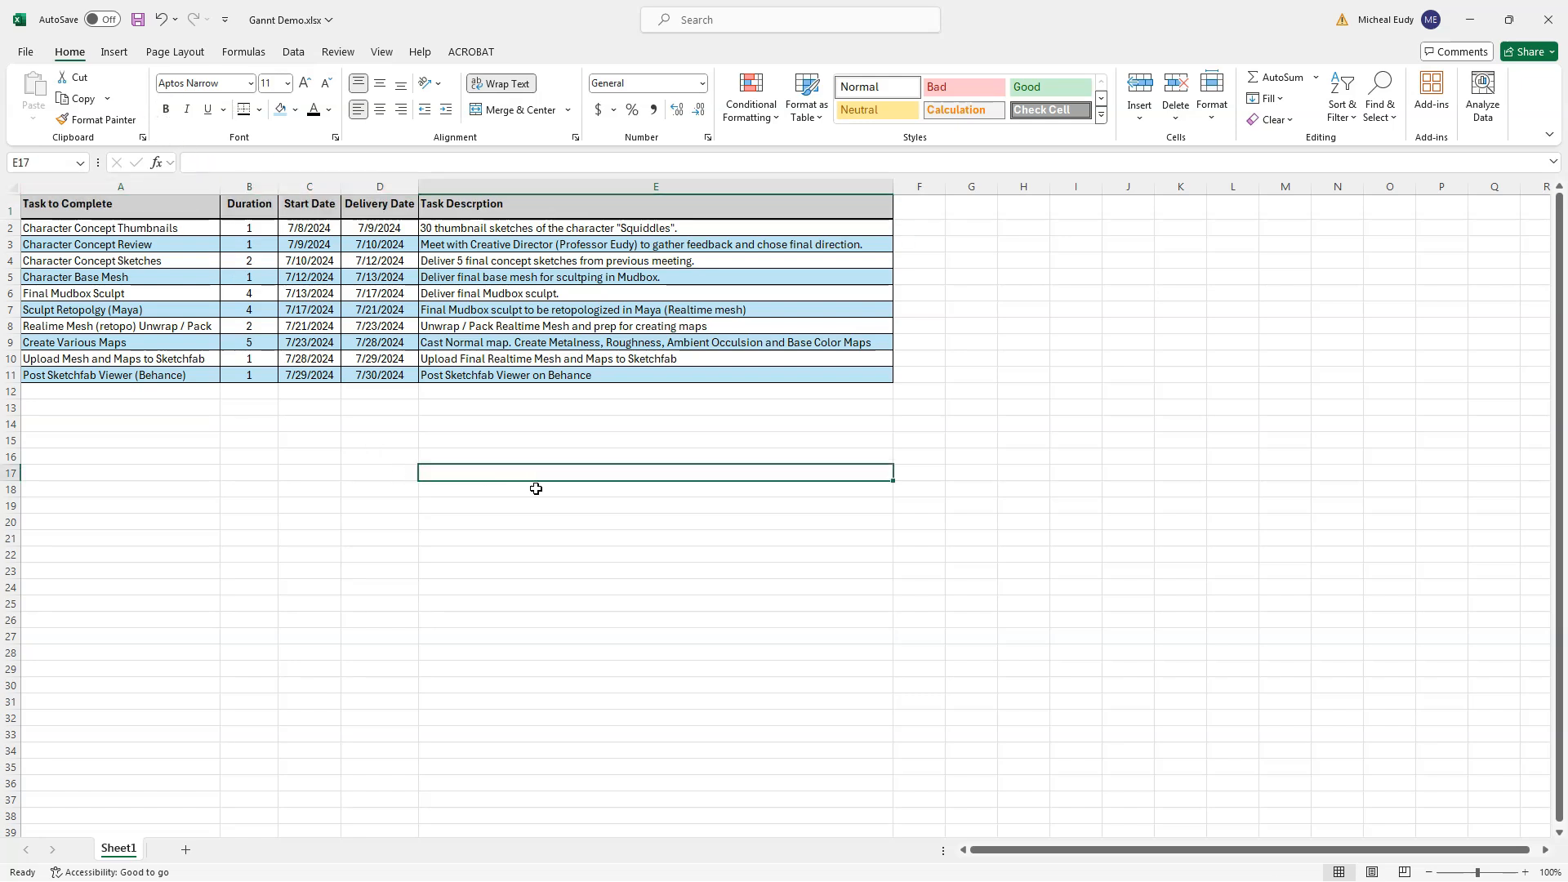
click(321, 545)
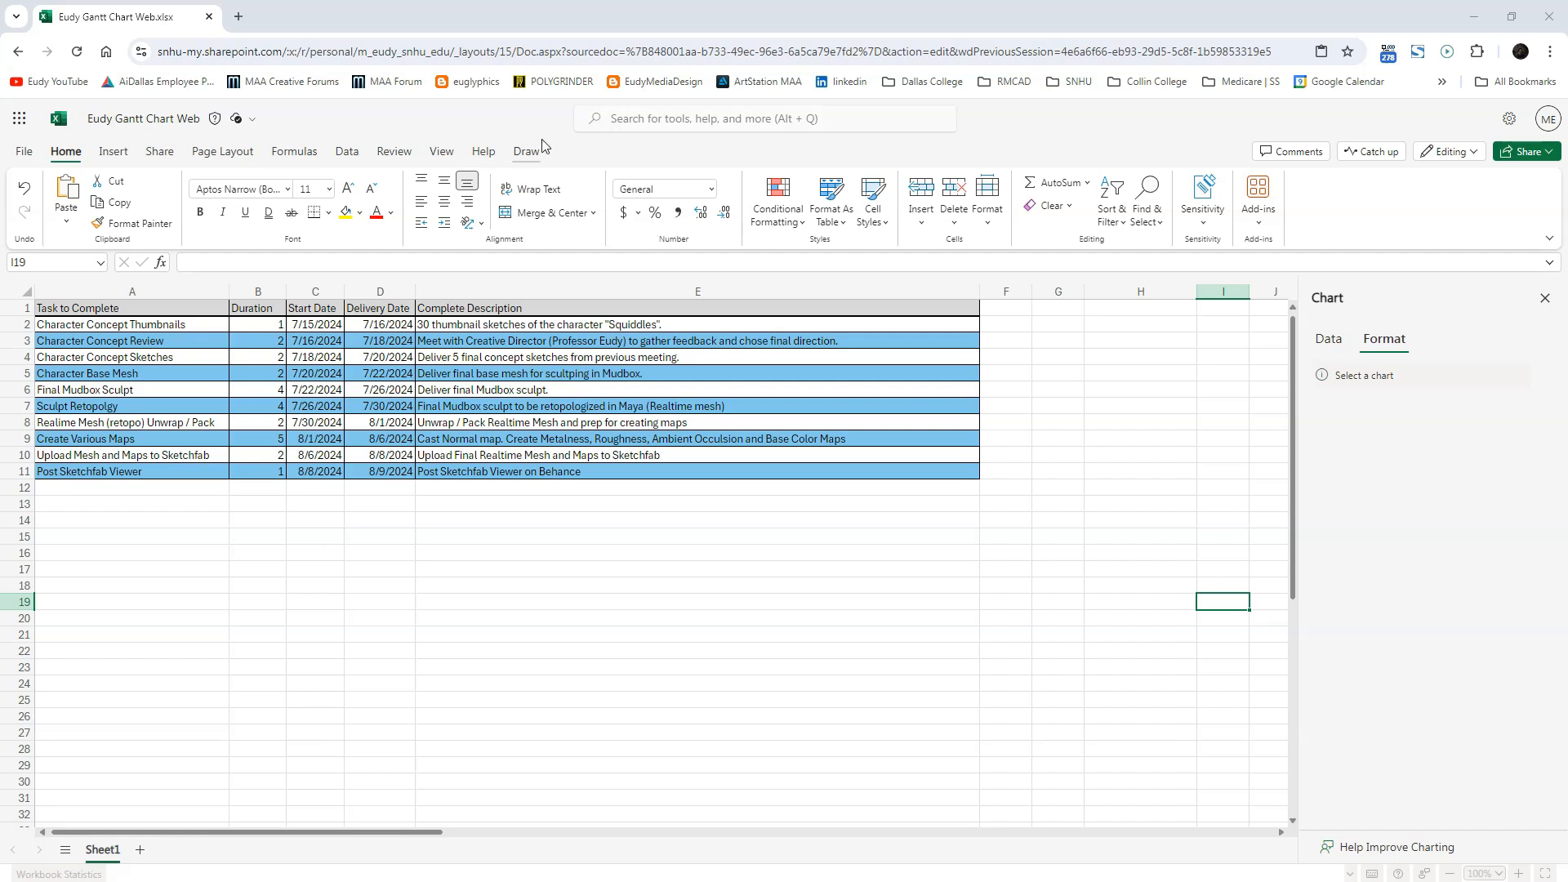
Step: Insert a blank column between the Start Date and Delivery Date columns
click(379, 289)
right_click(379, 291)
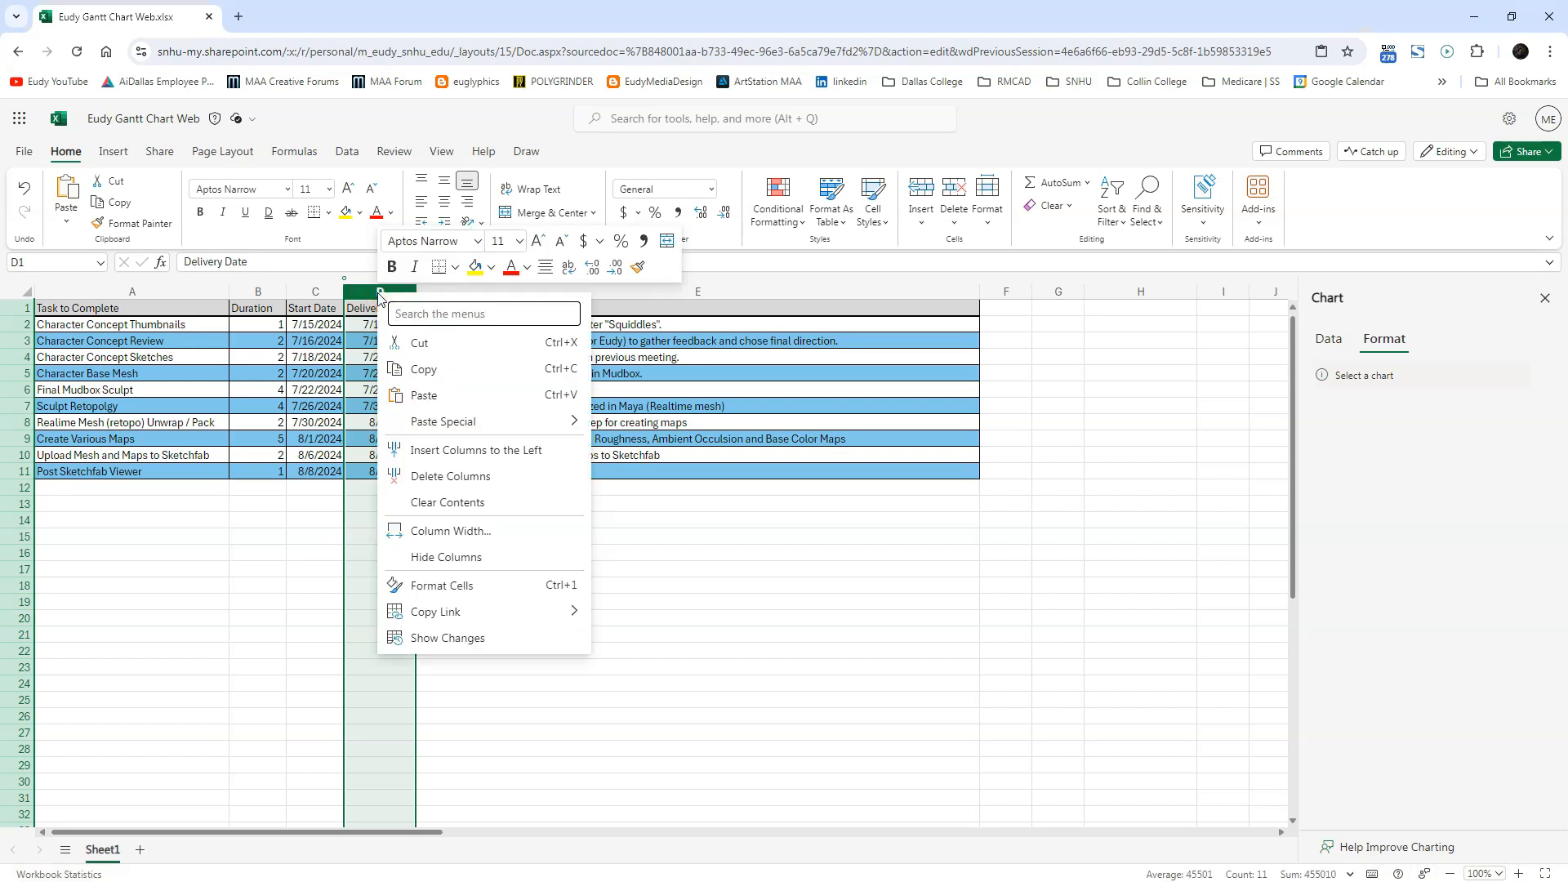
click(490, 454)
click(478, 553)
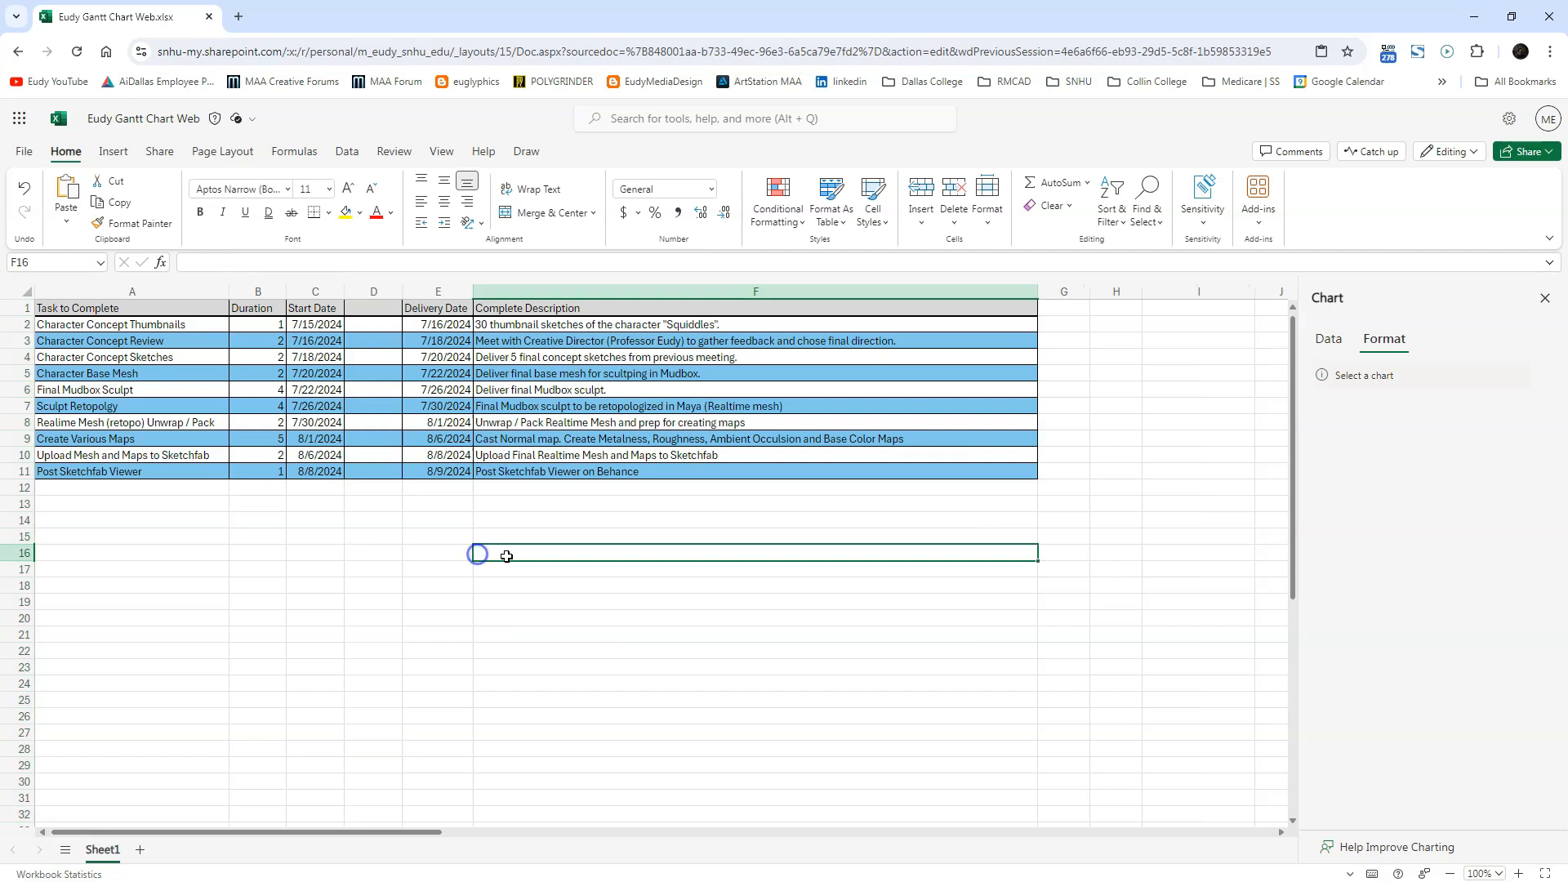
Step: Move the Duration cells B1:B11 into the blank column range D1:D11, between Start Date and Delivery Date
drag(252, 309, 260, 472)
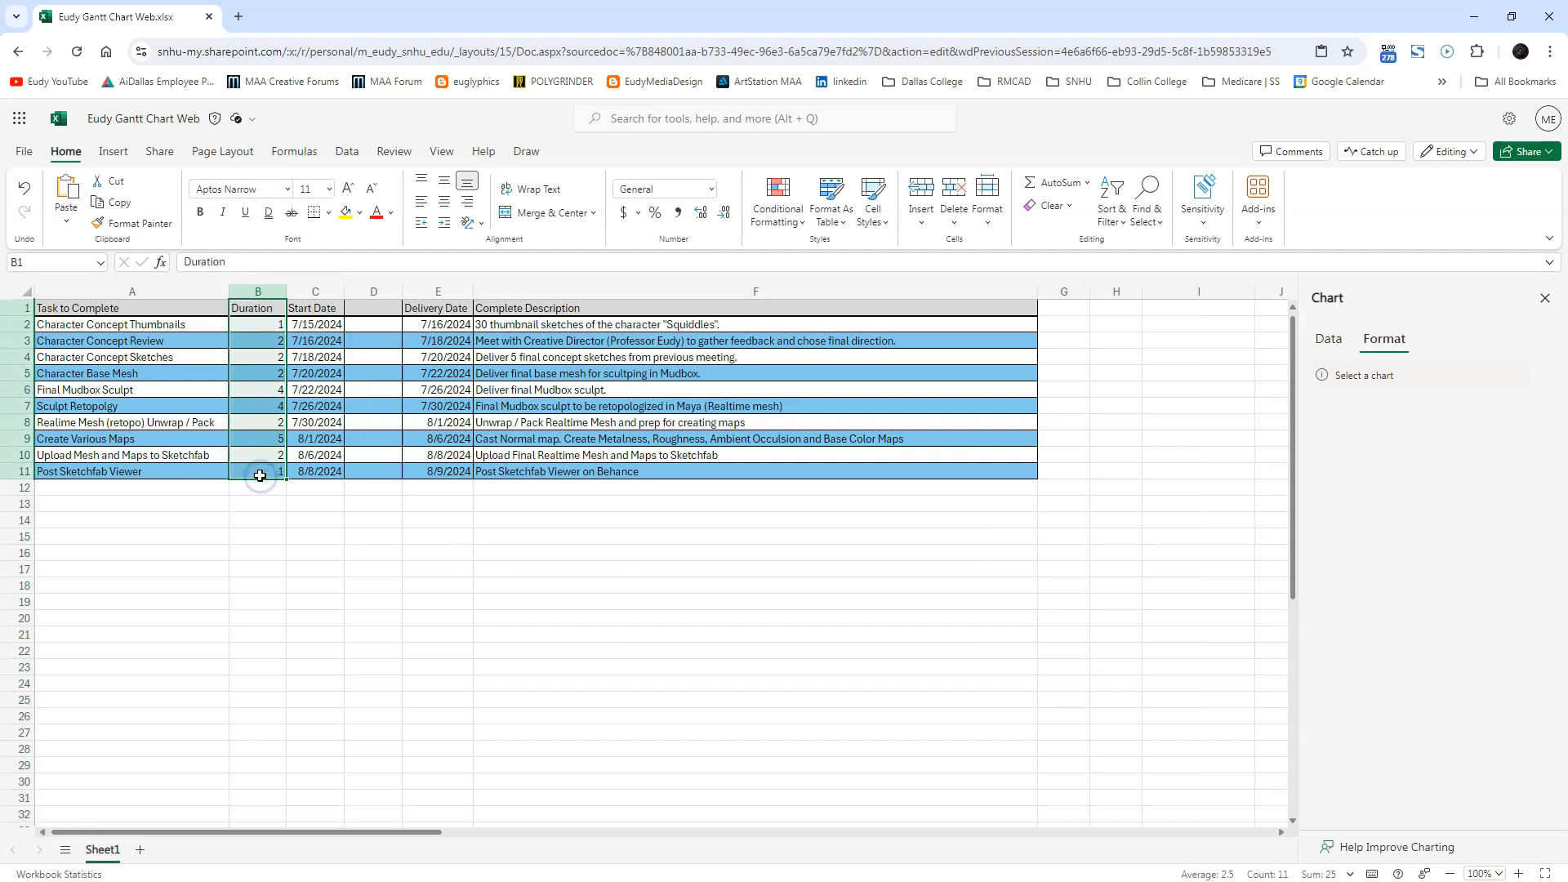
right_click(259, 473)
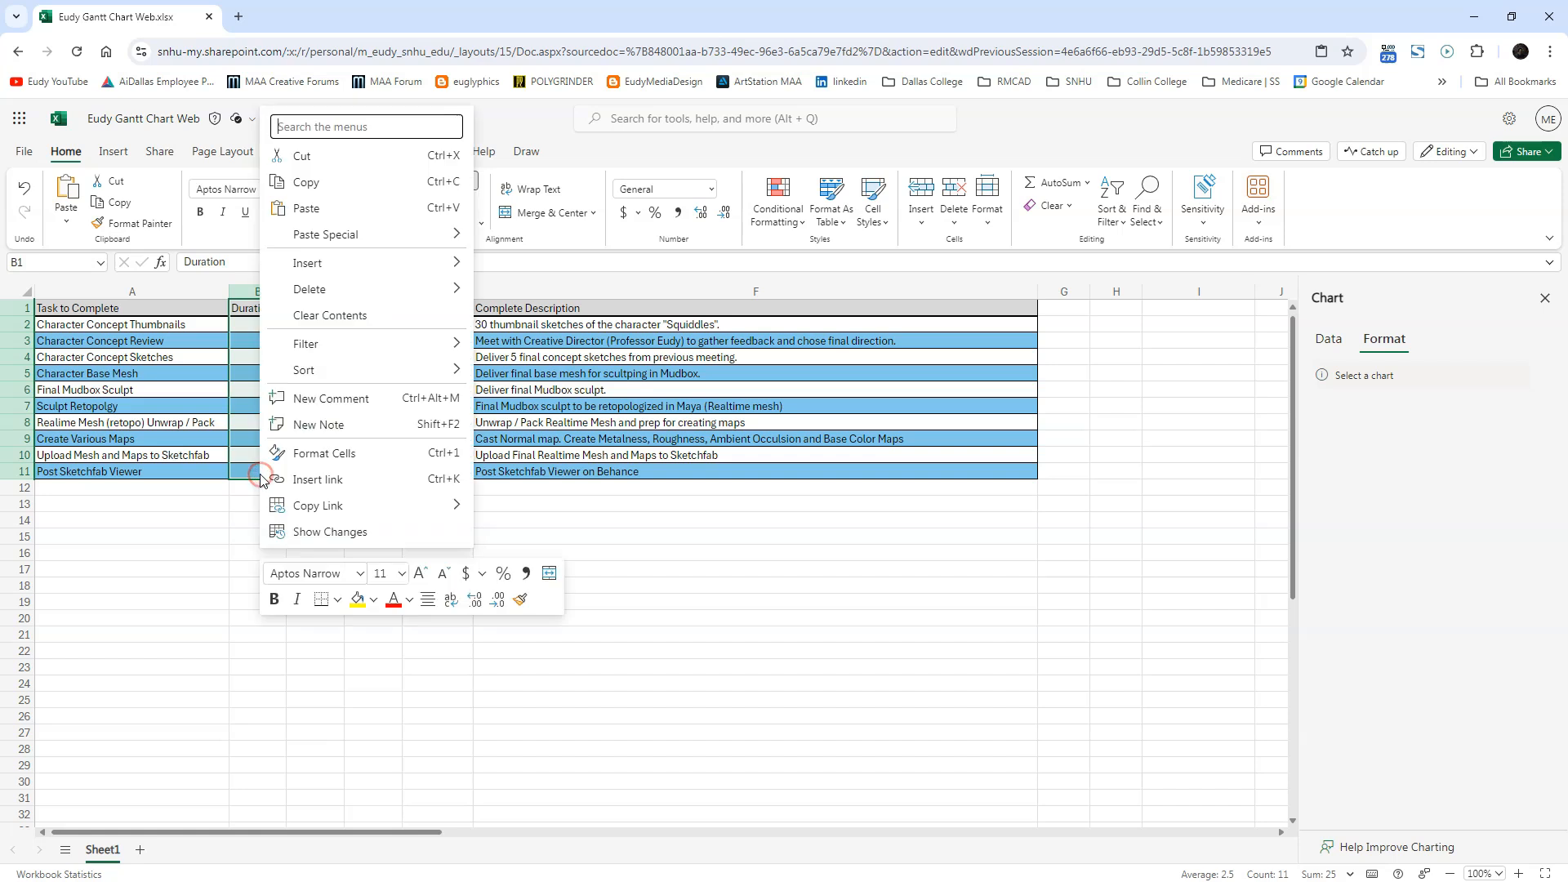
click(316, 166)
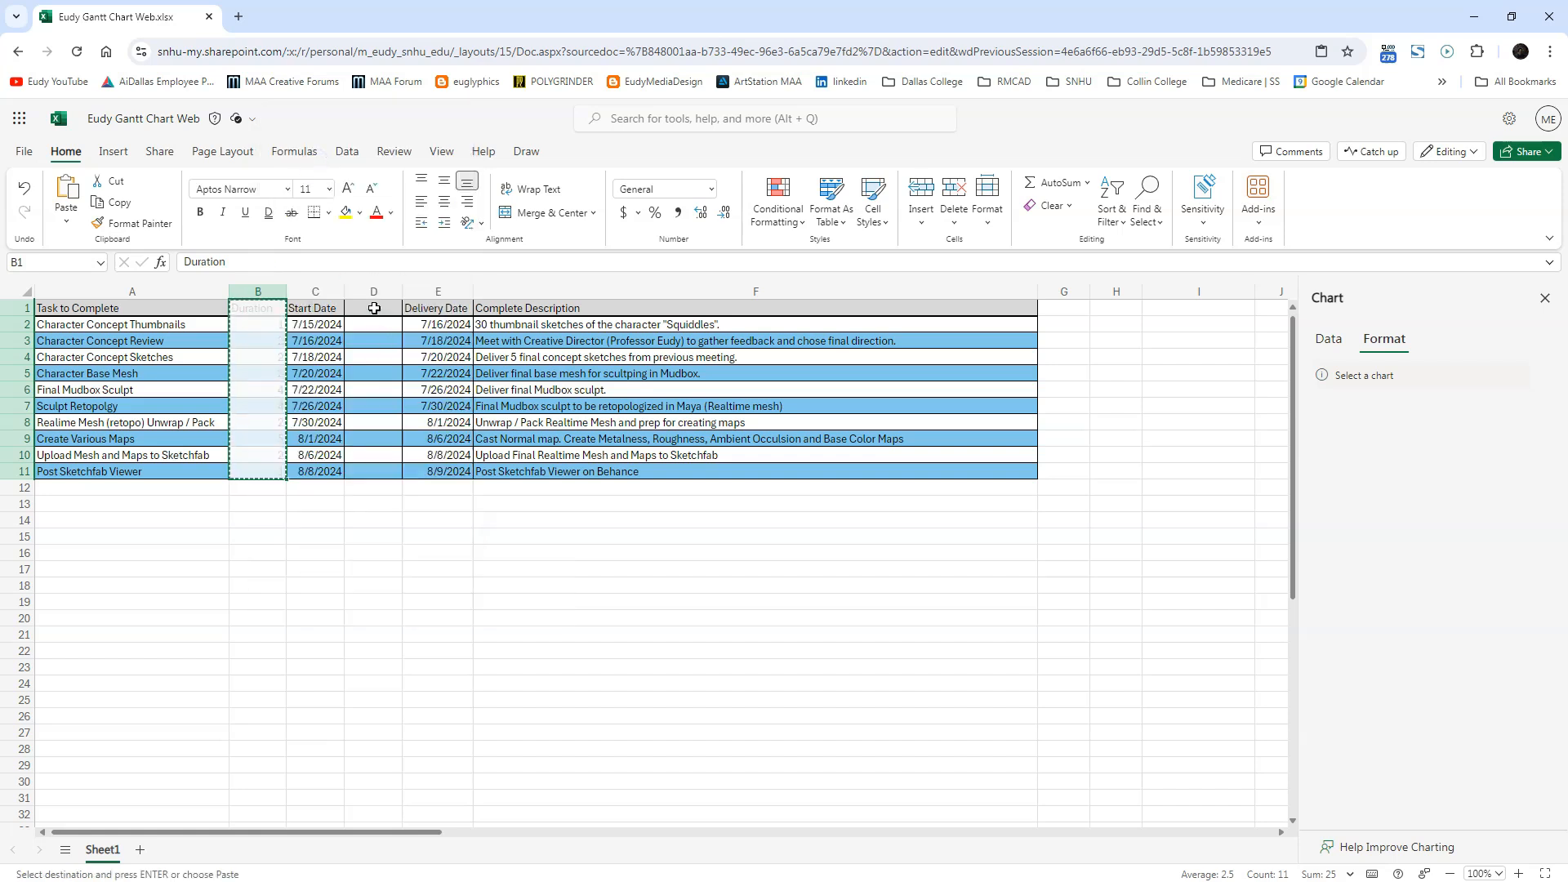
click(374, 308)
drag(374, 308, 371, 476)
right_click(372, 476)
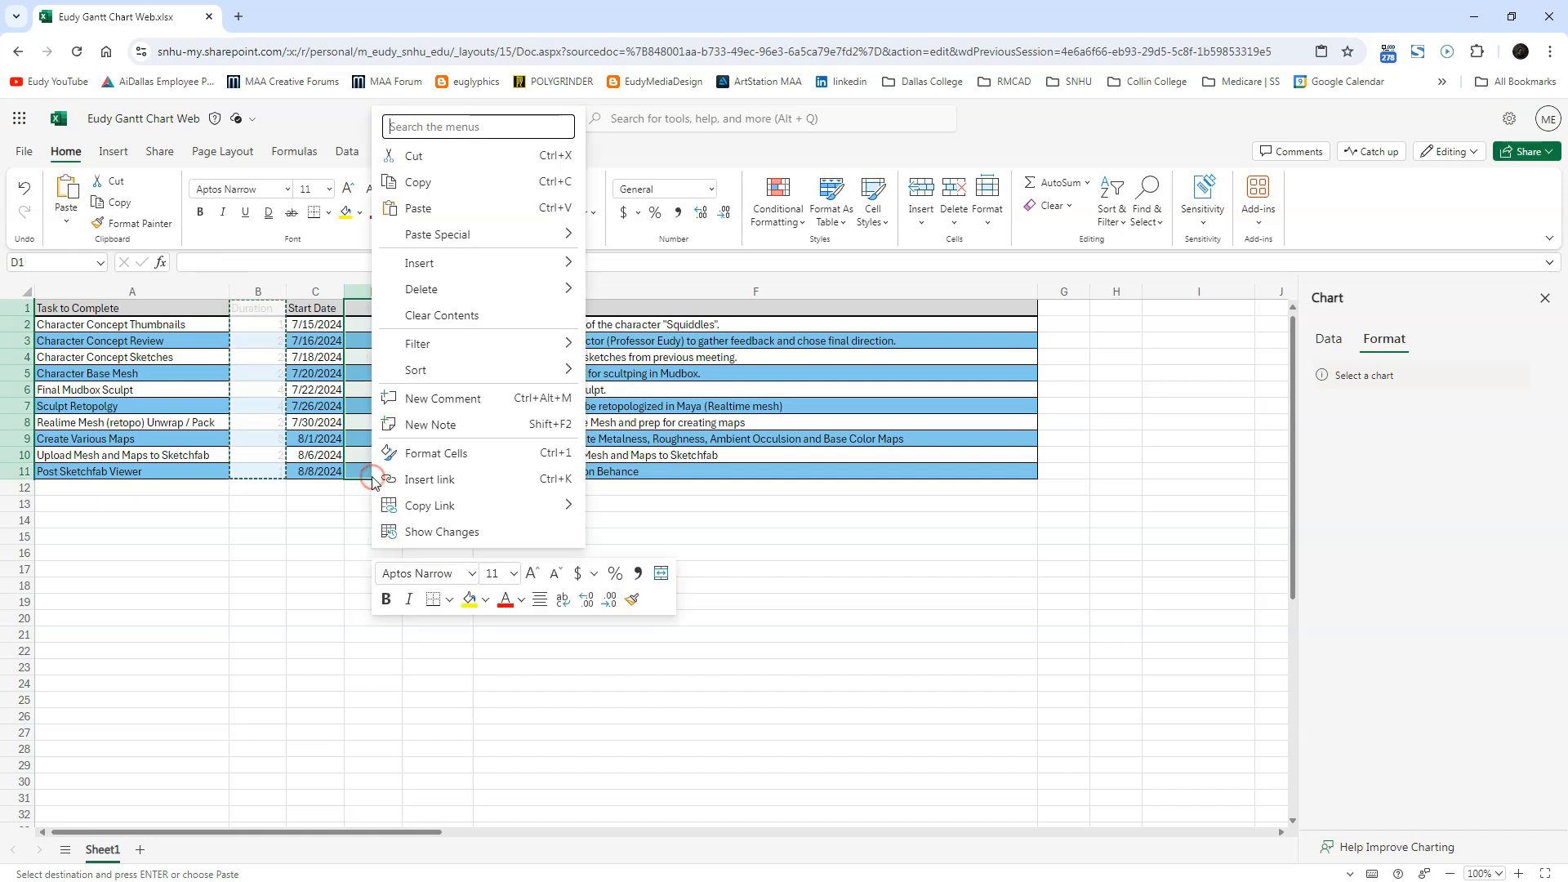
click(421, 209)
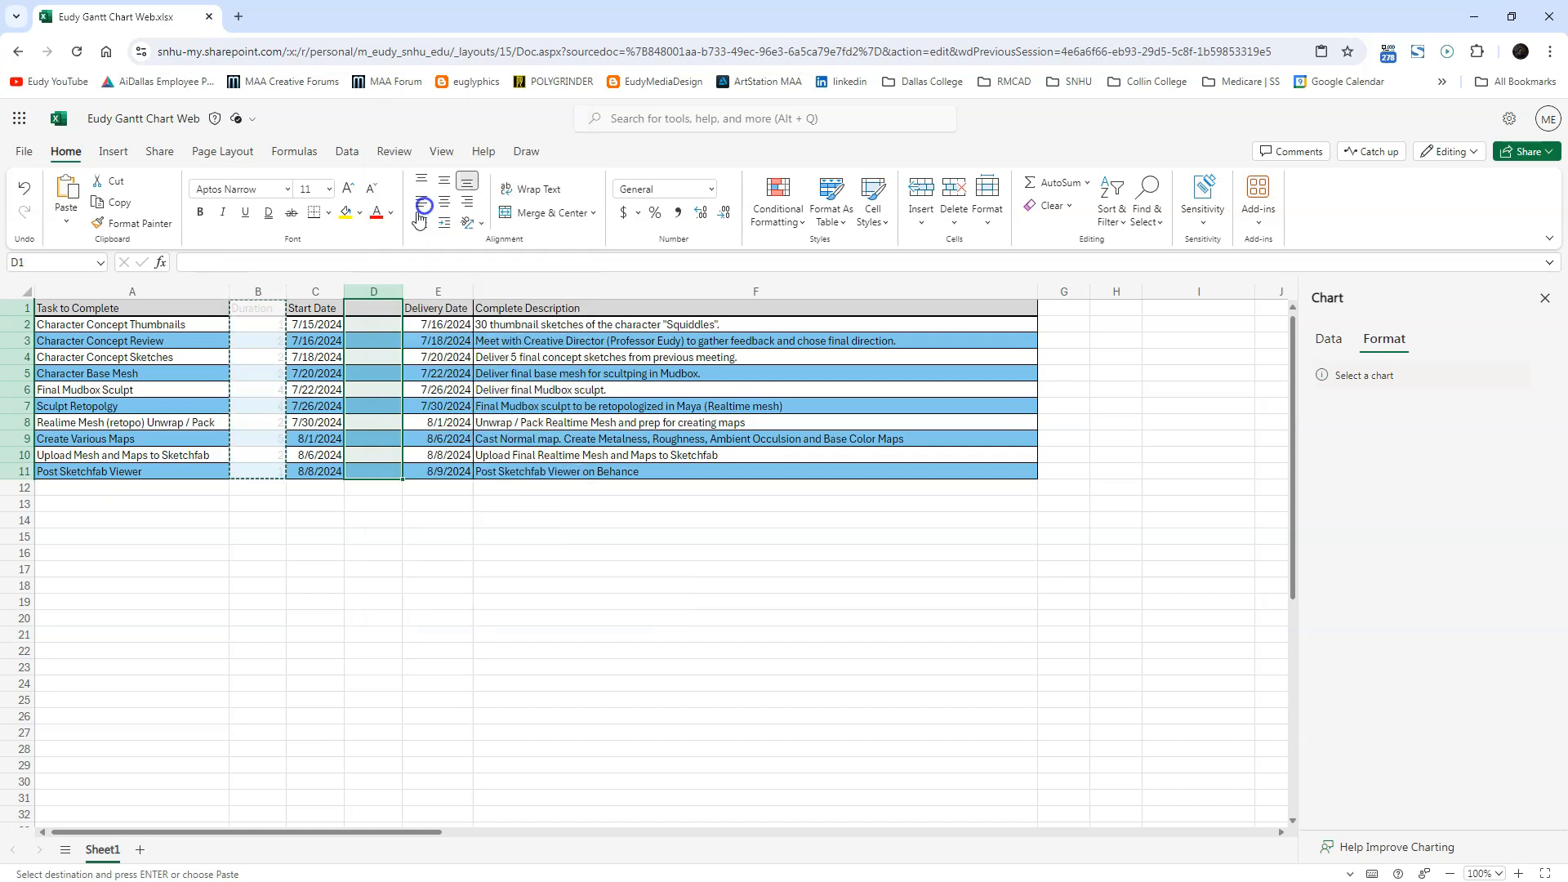
Step: Delete the emptied column B so that Start Date directly follows Task to Complete
click(260, 290)
right_click(261, 294)
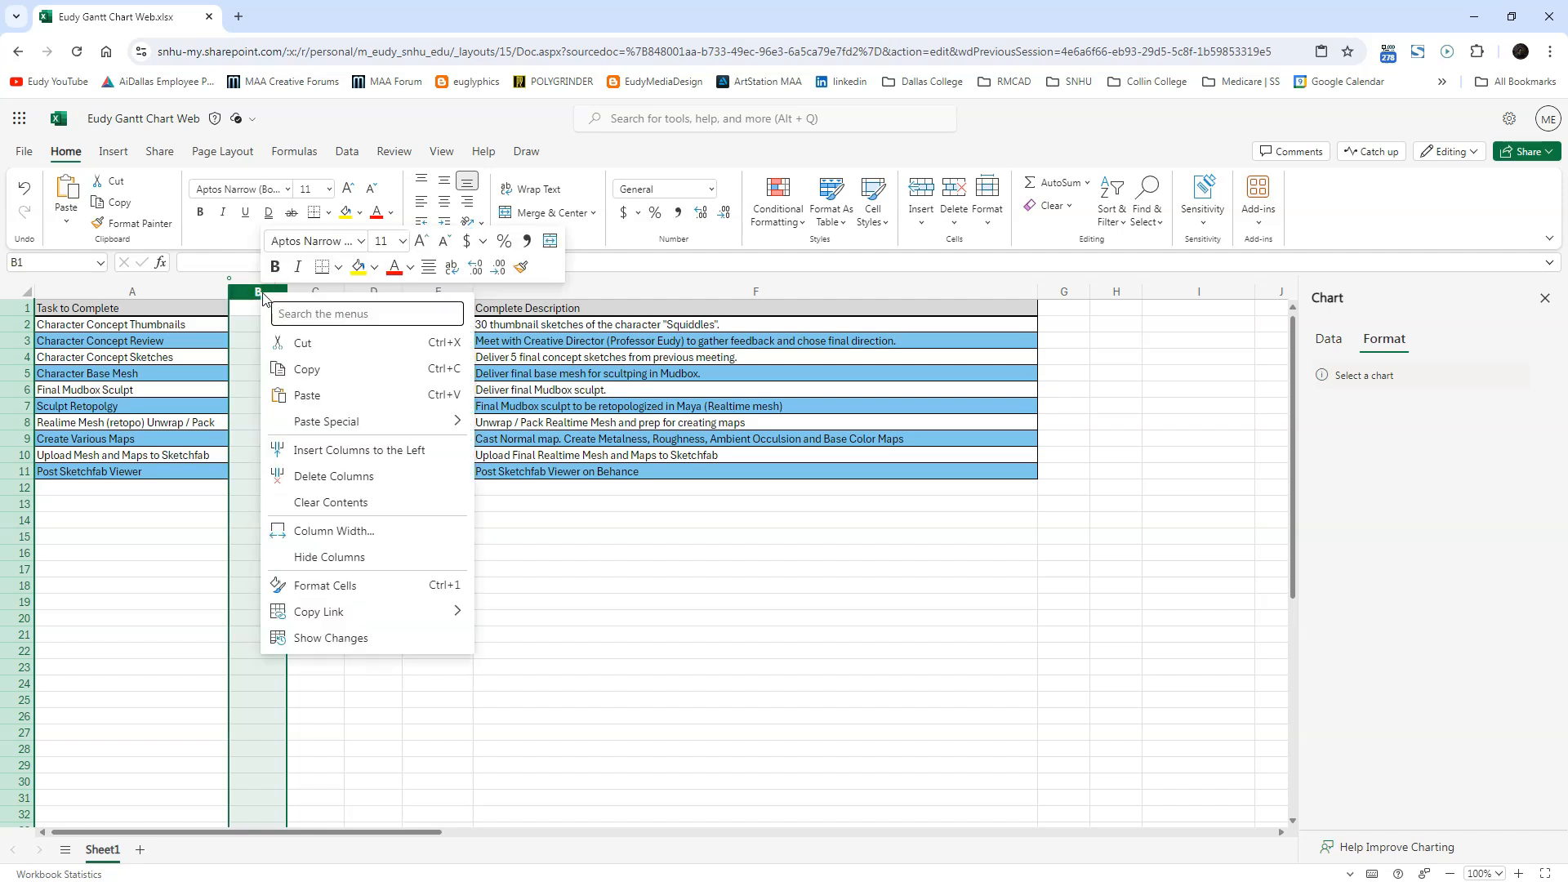
click(331, 477)
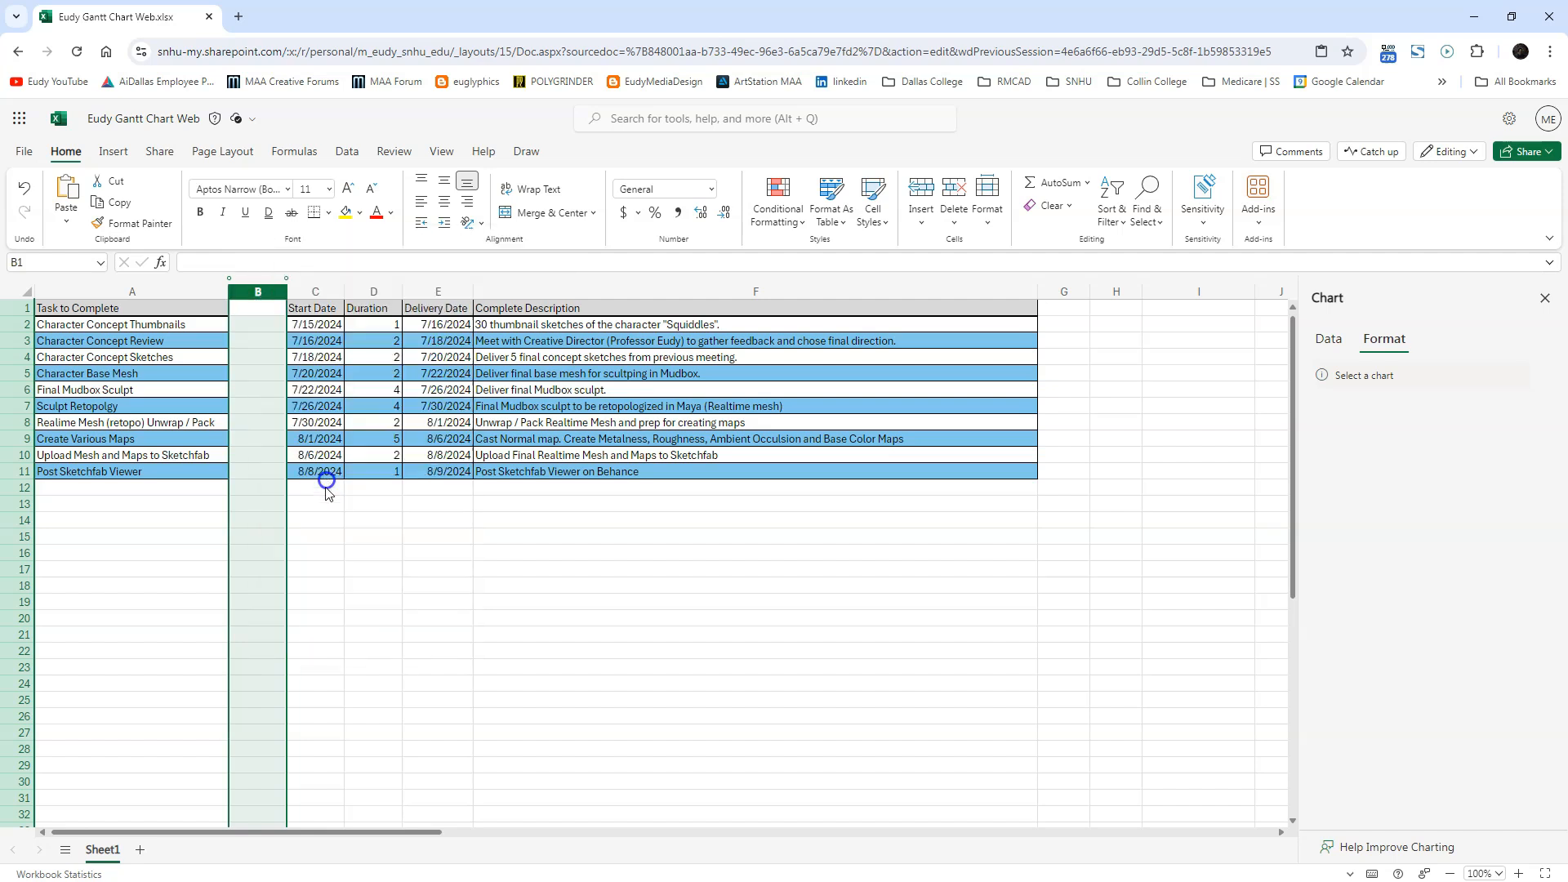
click(551, 584)
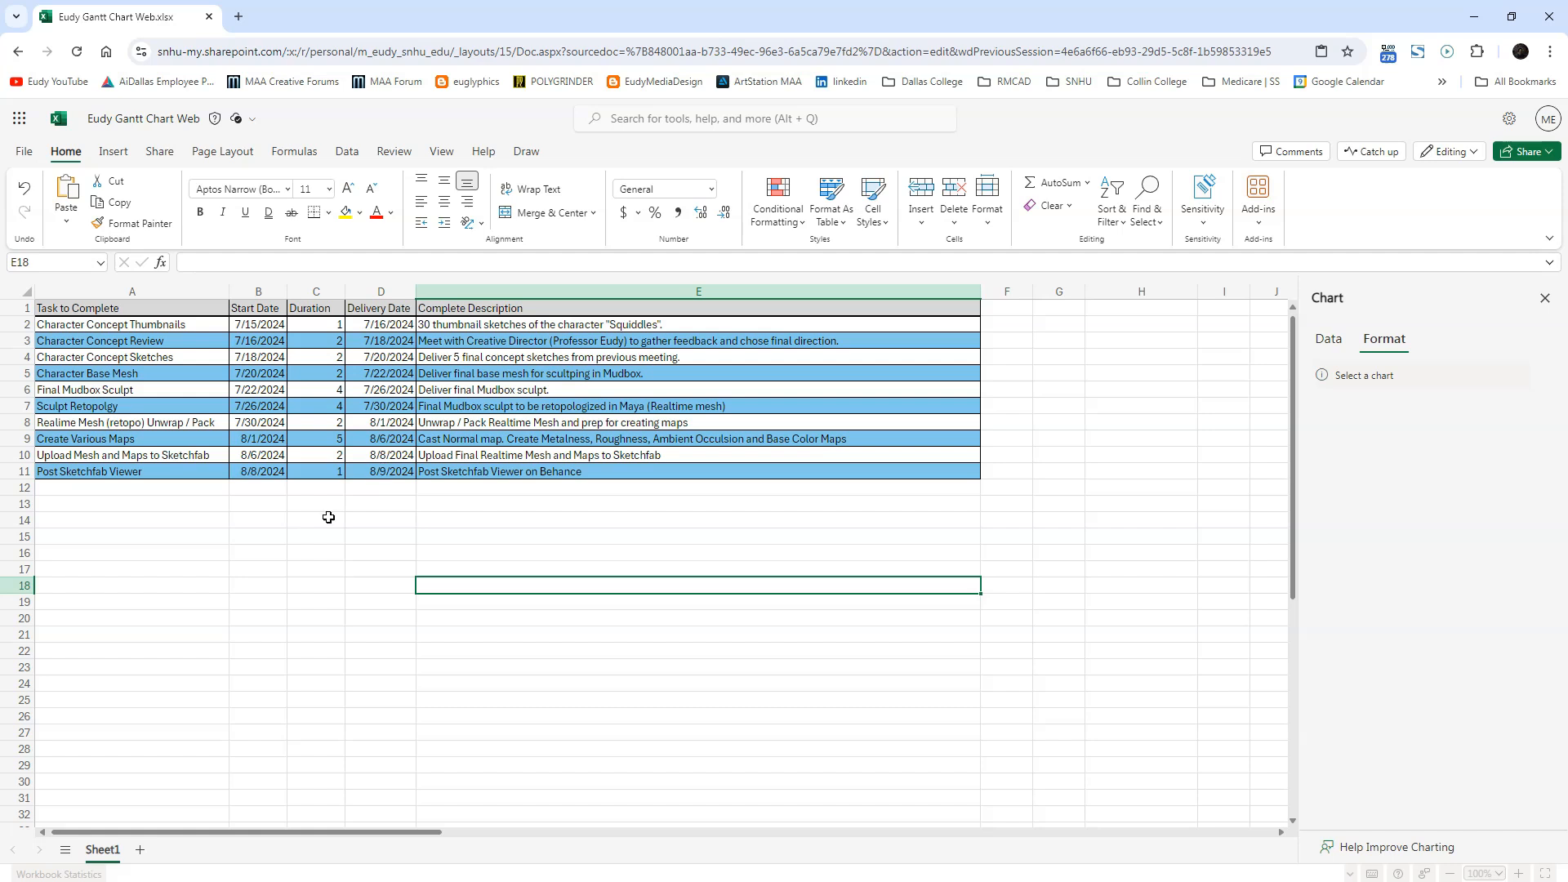
click(273, 538)
drag(134, 305, 363, 467)
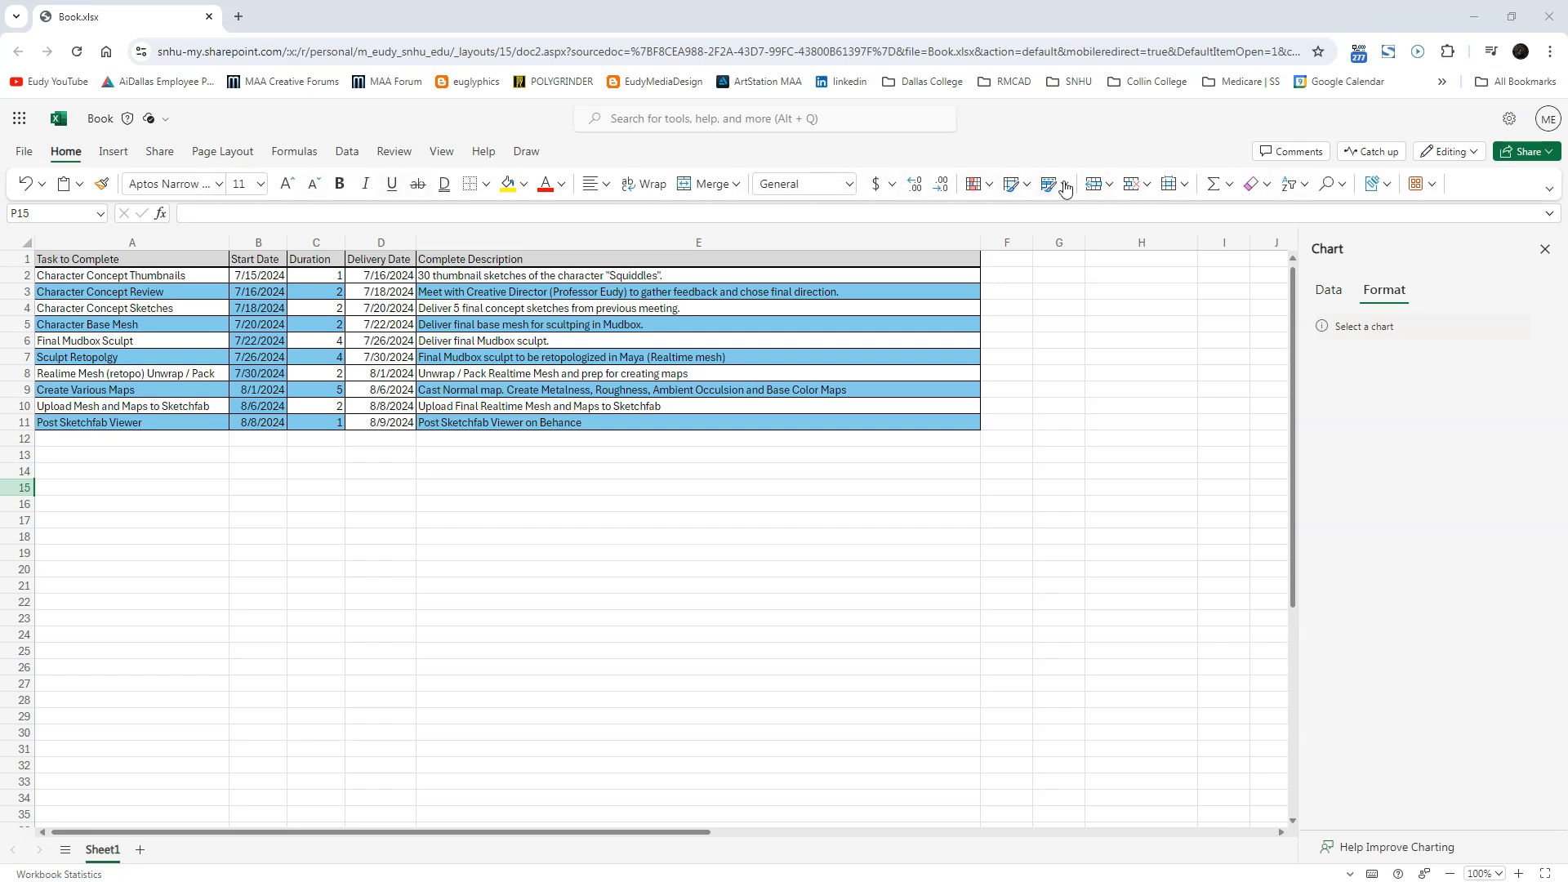
Step: Switch the ribbon layout to Classic Ribbon
click(1550, 191)
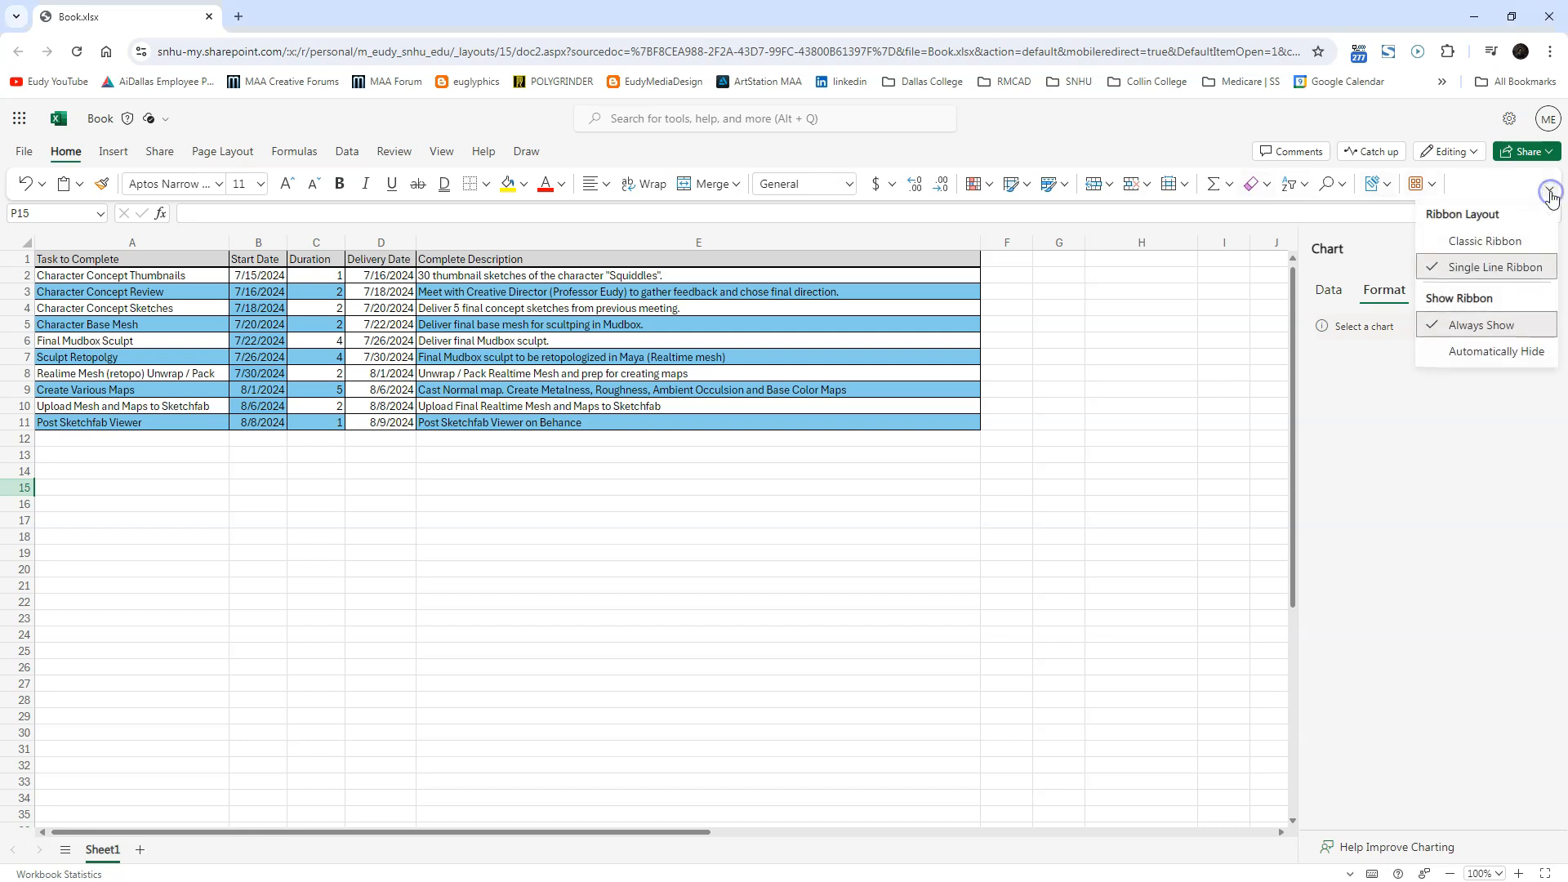
click(1485, 241)
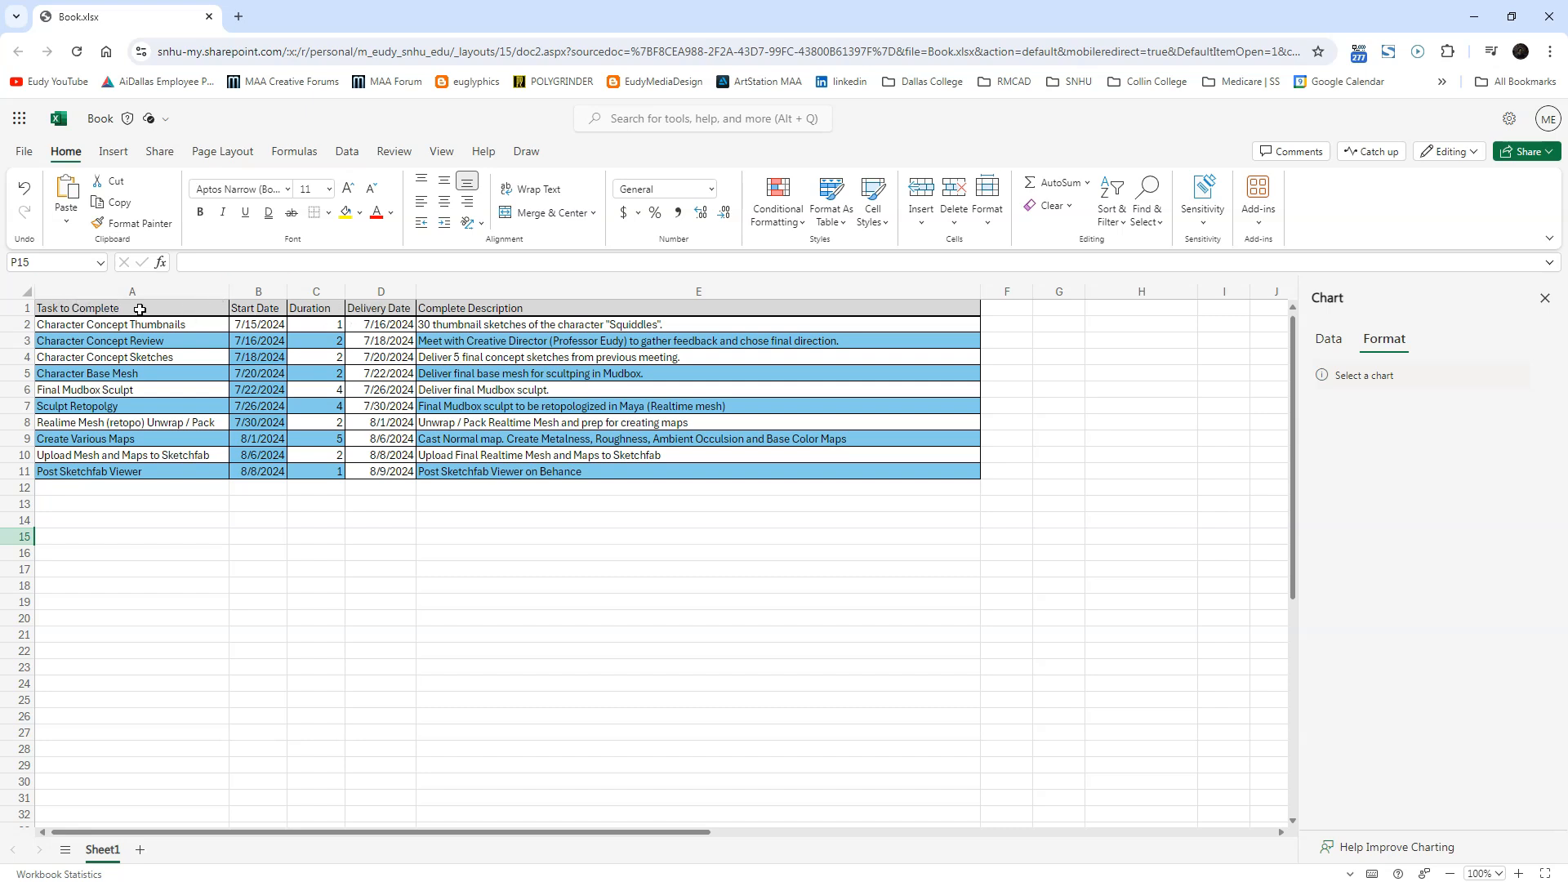
Step: Insert a 2-D stacked bar chart from the task, start date, duration and delivery date data in A1:D11
click(84, 308)
drag(86, 307, 389, 473)
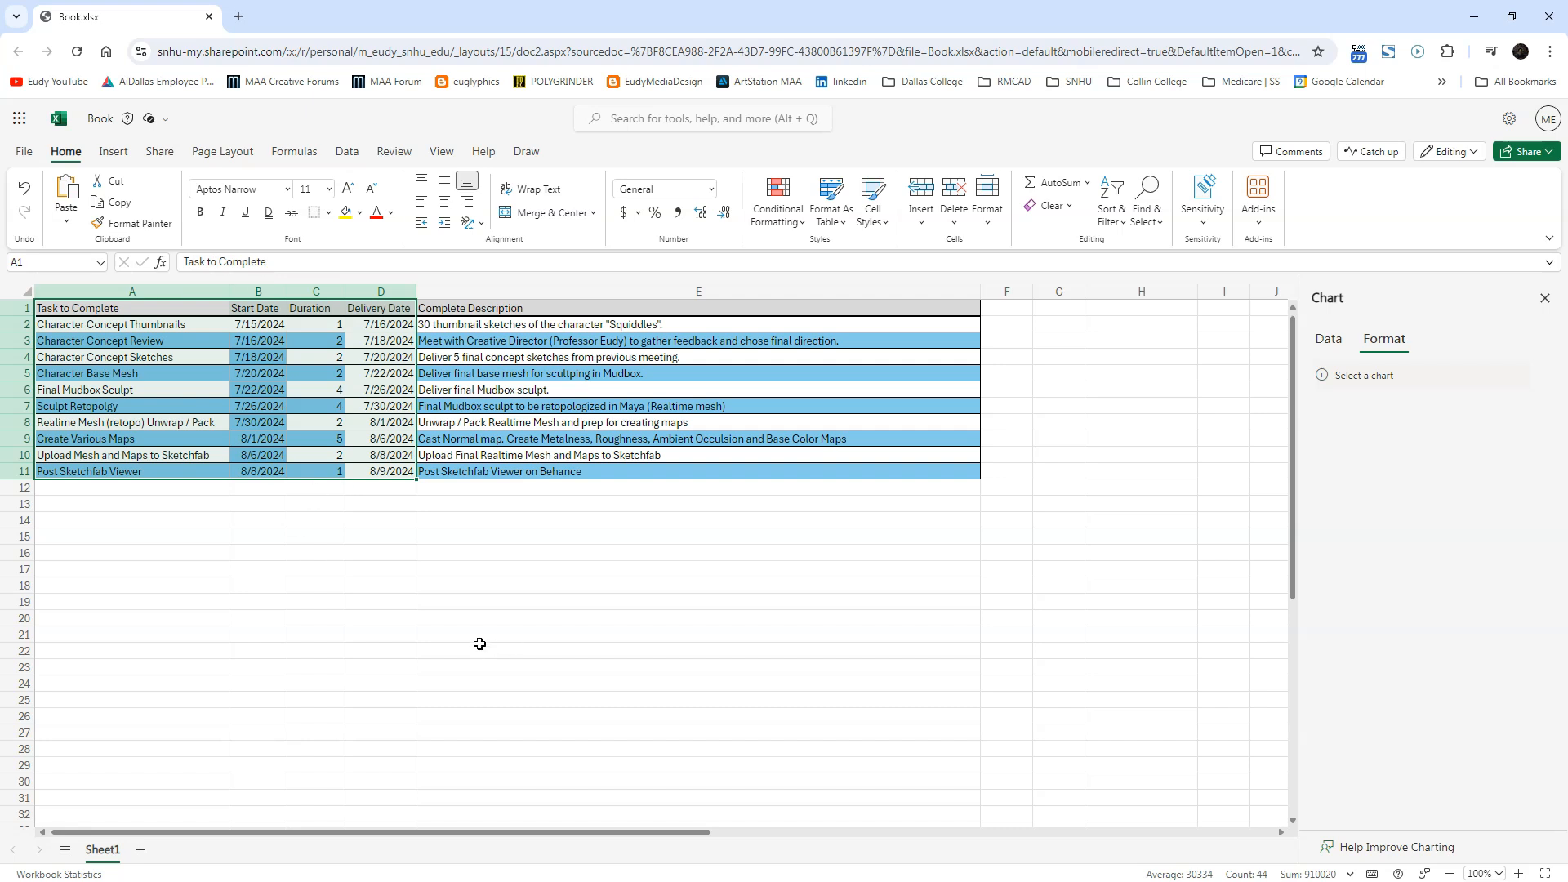
click(115, 152)
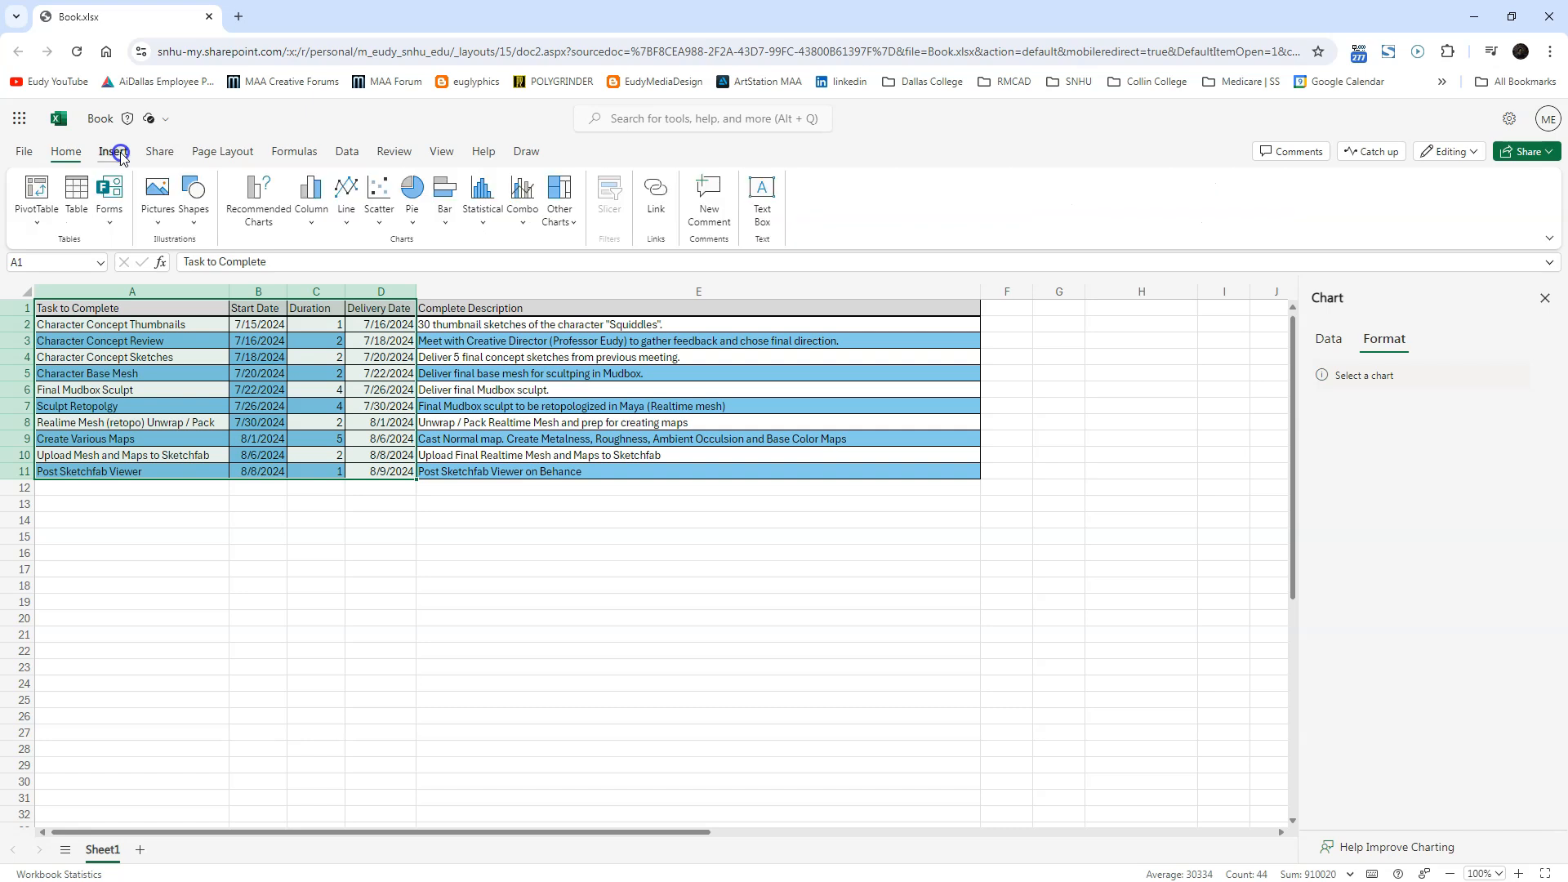
click(447, 222)
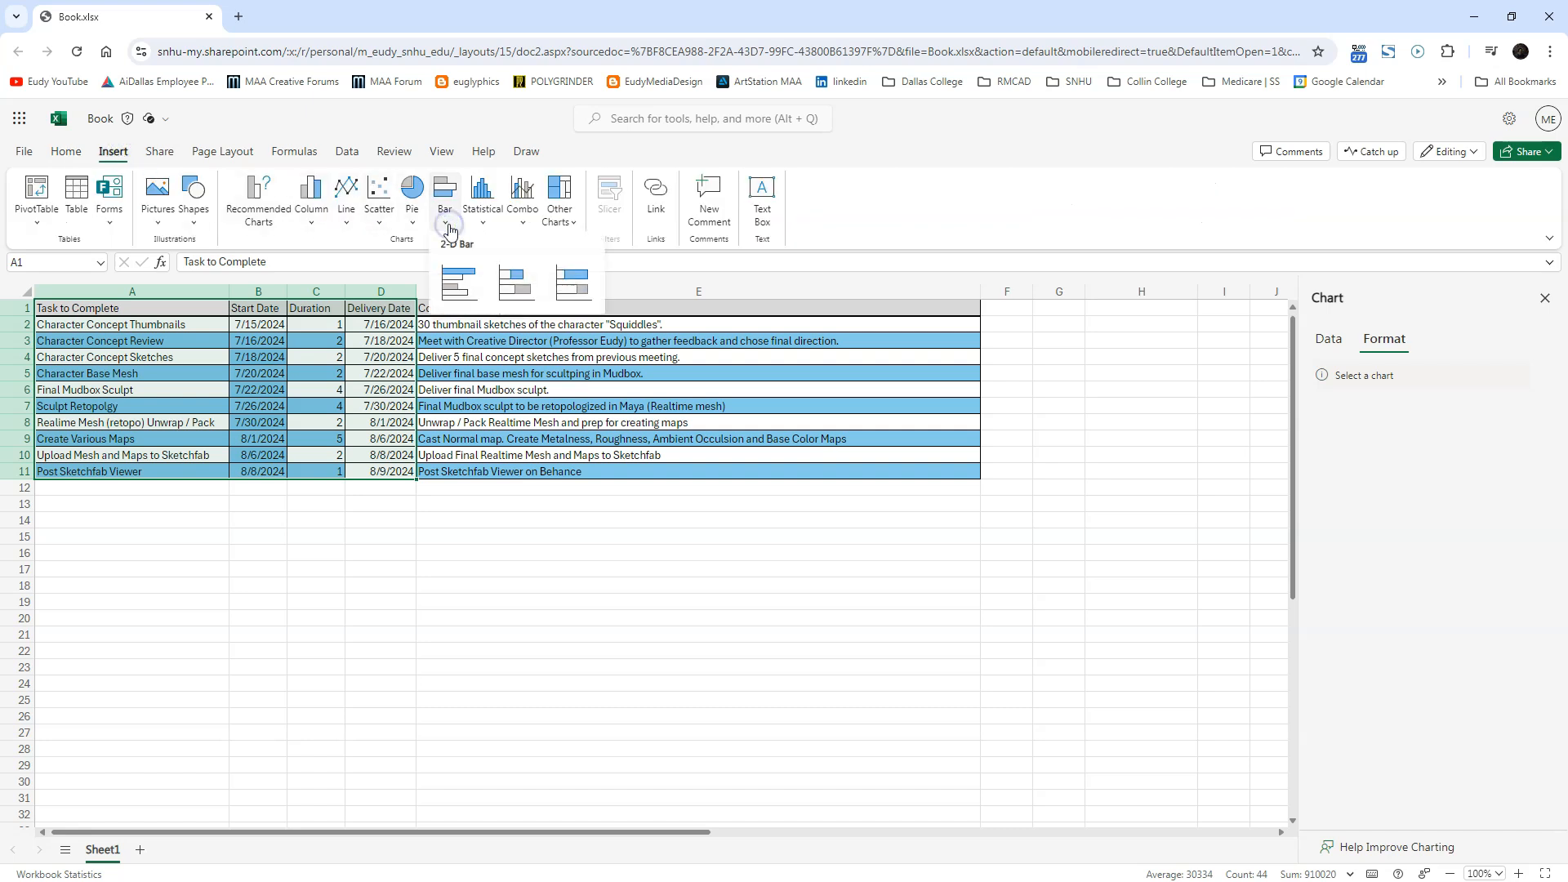
click(517, 282)
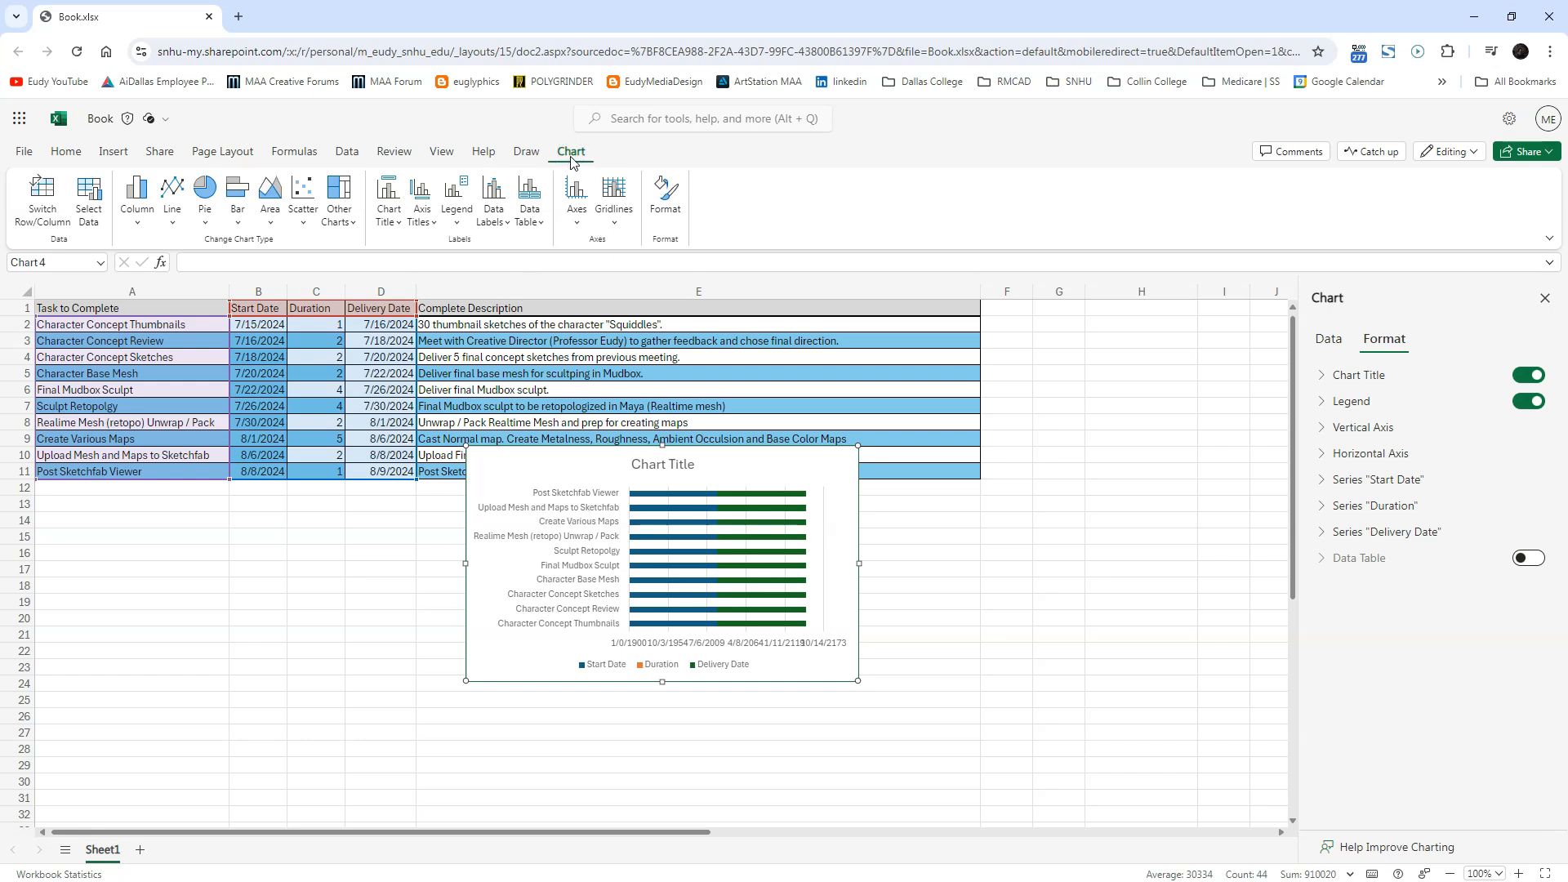
Step: Enlarge the stacked bar chart and reposition it over the sheet so that its task and date labels are readable
click(671, 199)
drag(752, 463, 569, 388)
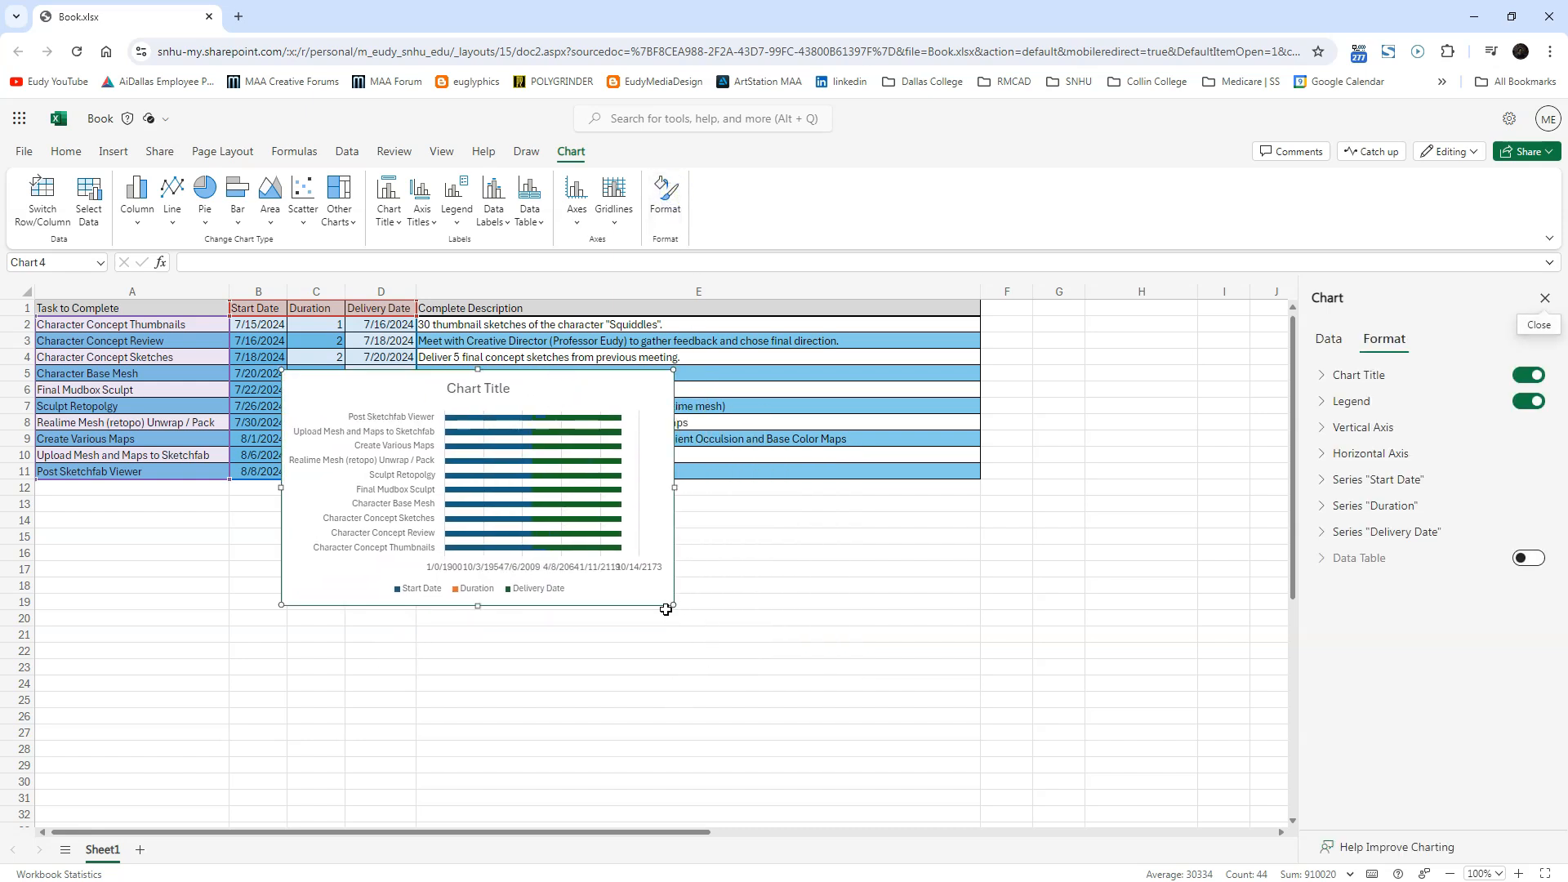
drag(677, 605, 1201, 789)
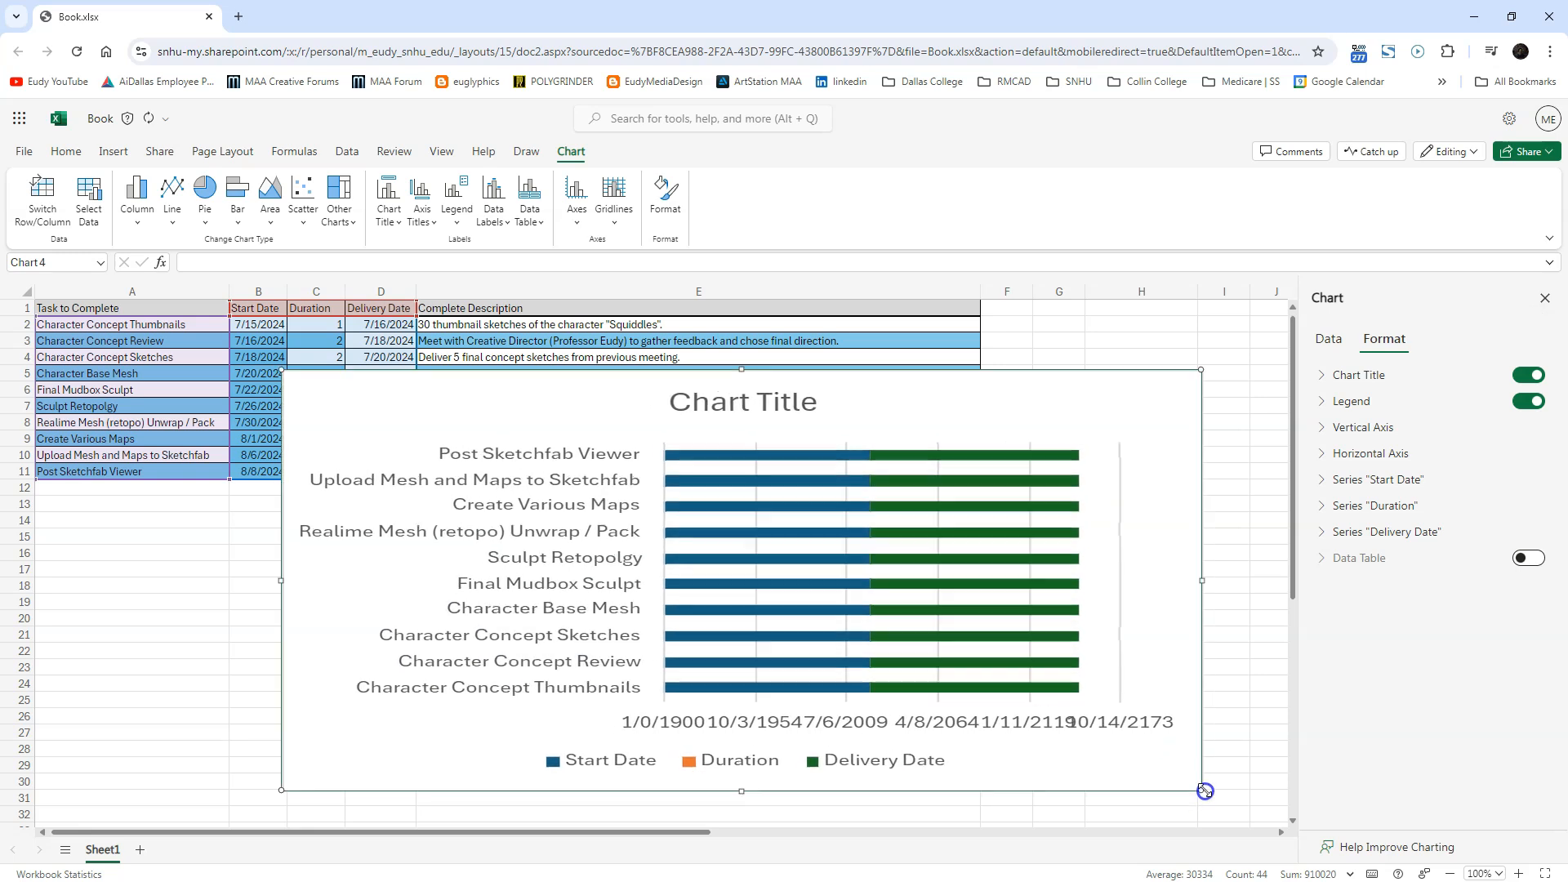
drag(923, 401, 801, 306)
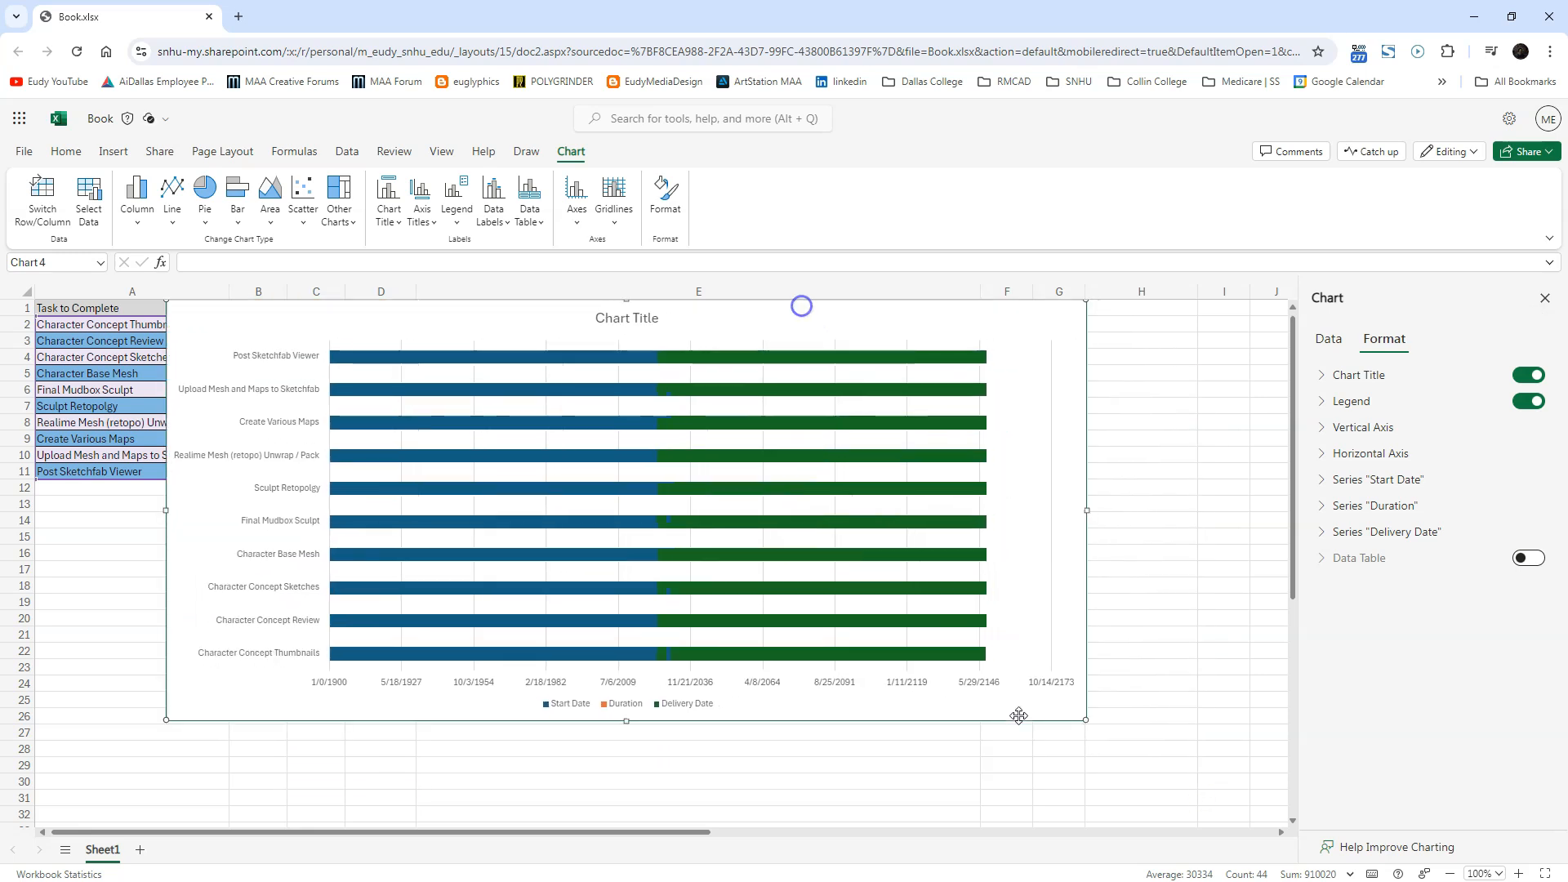
drag(1084, 720, 1180, 779)
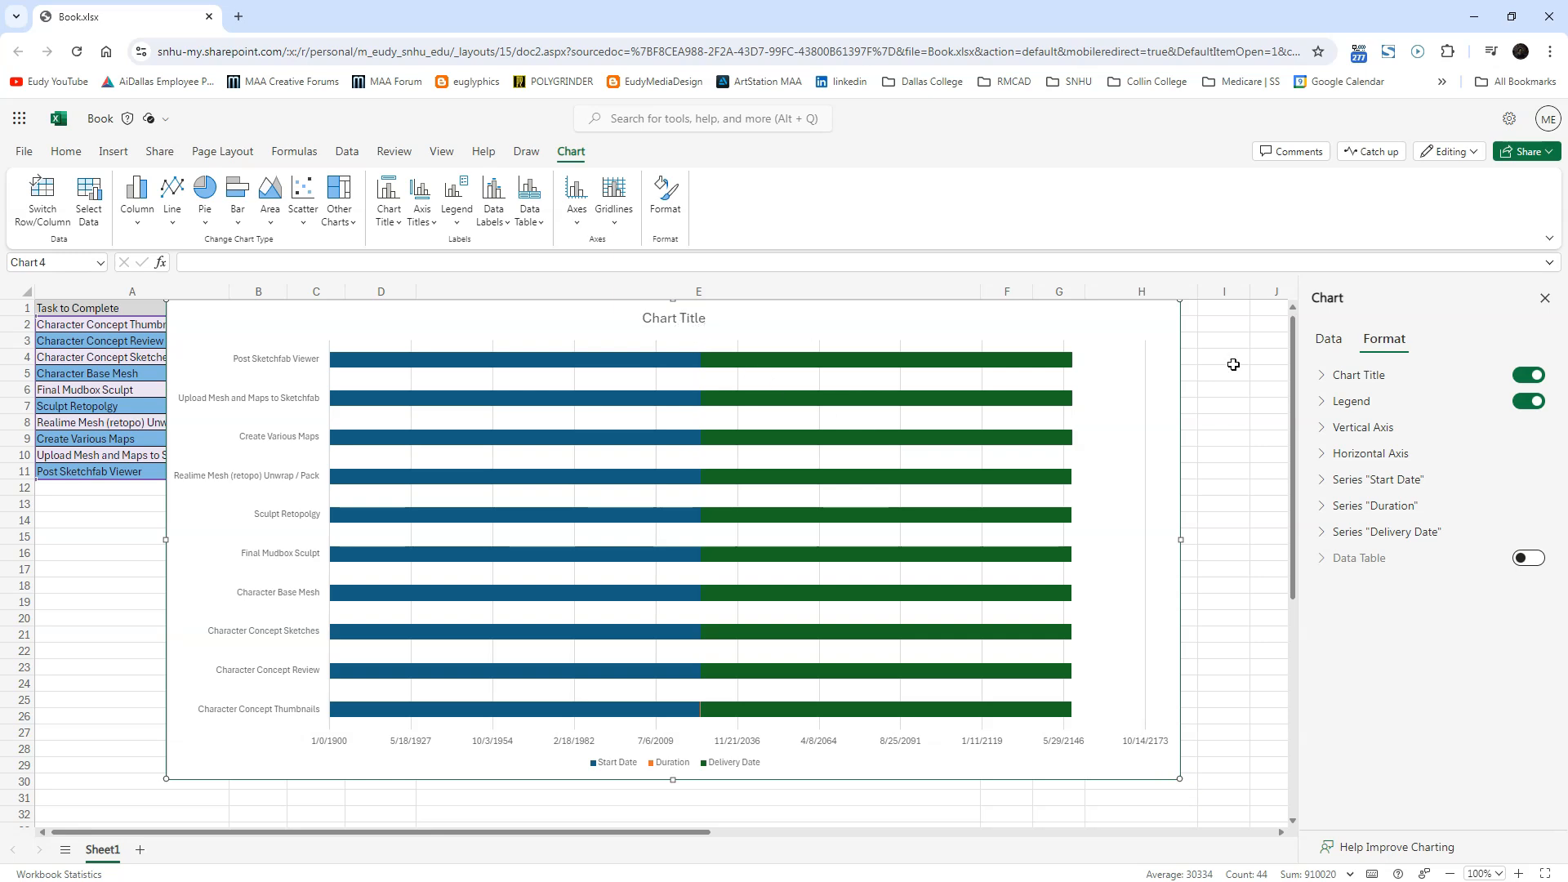
Step: Turn off the chart's title and legend
click(663, 320)
click(1529, 377)
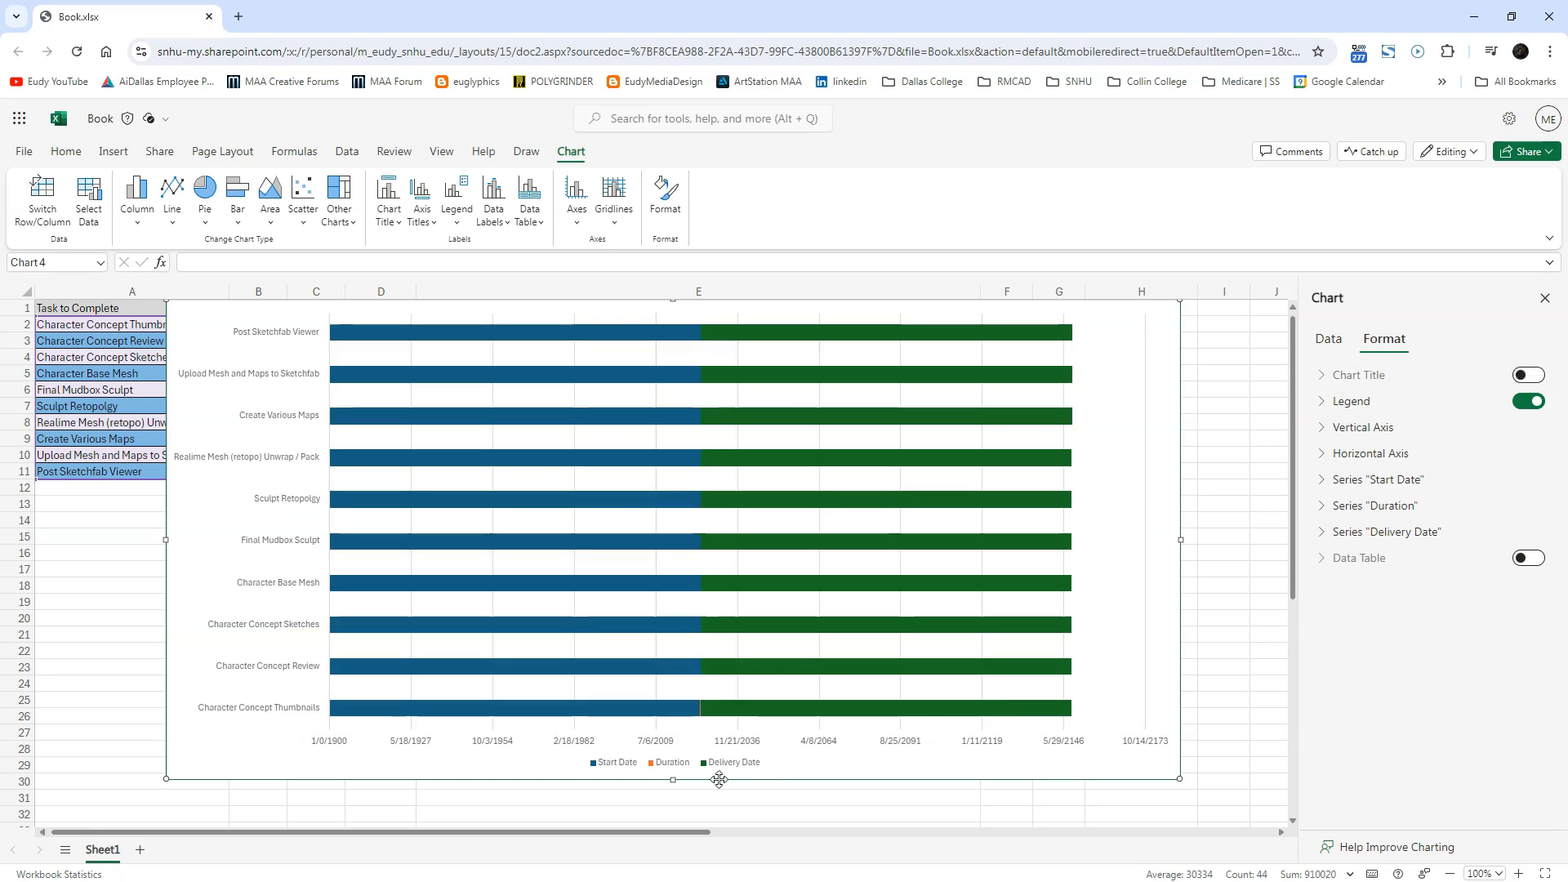
click(624, 766)
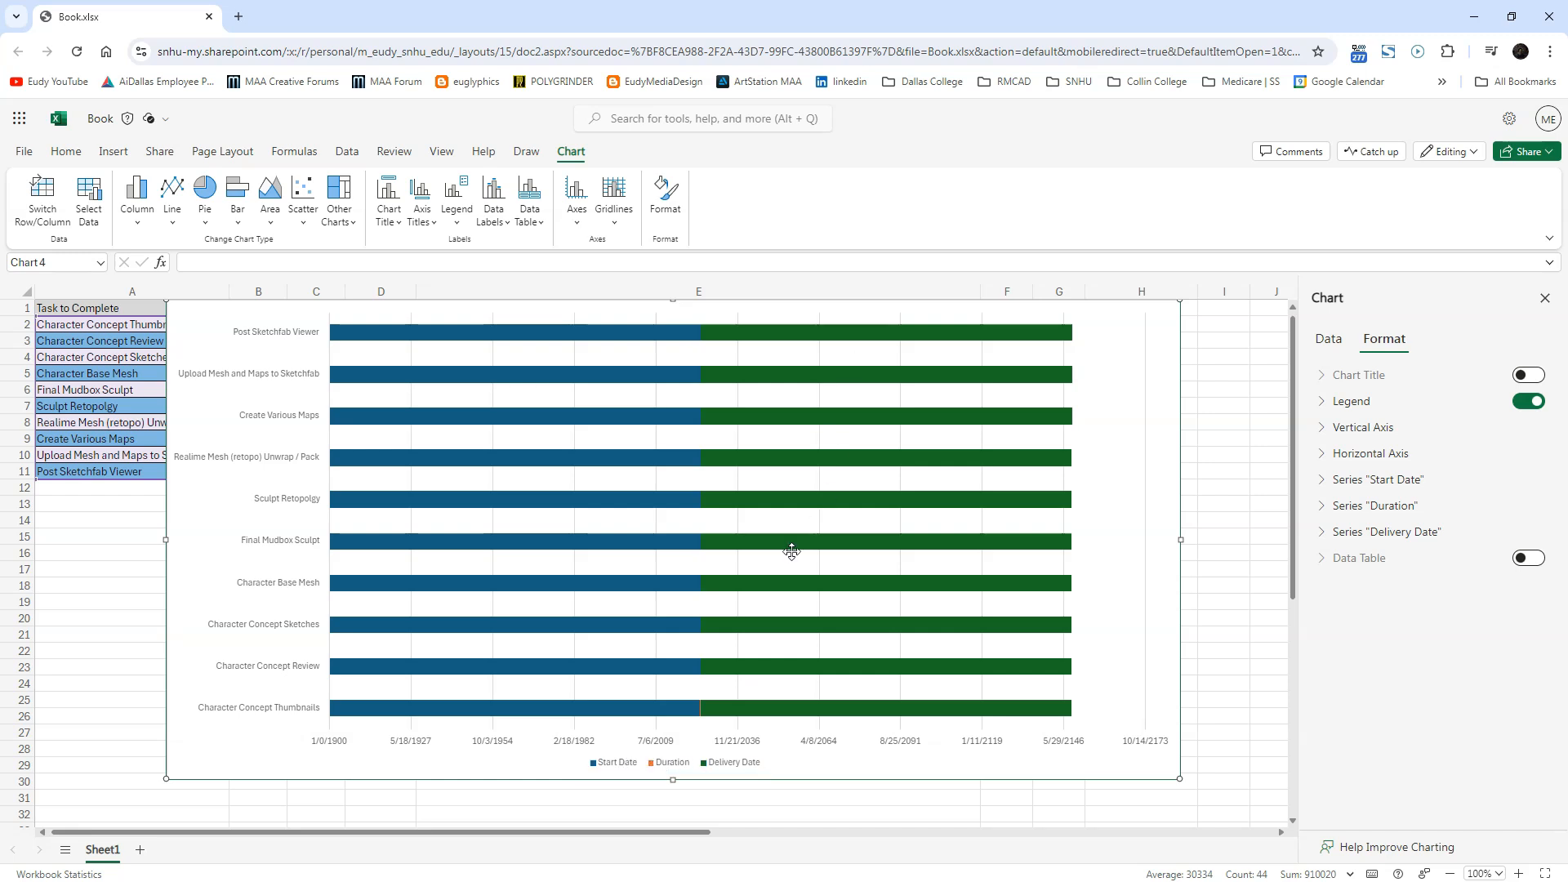
click(1525, 405)
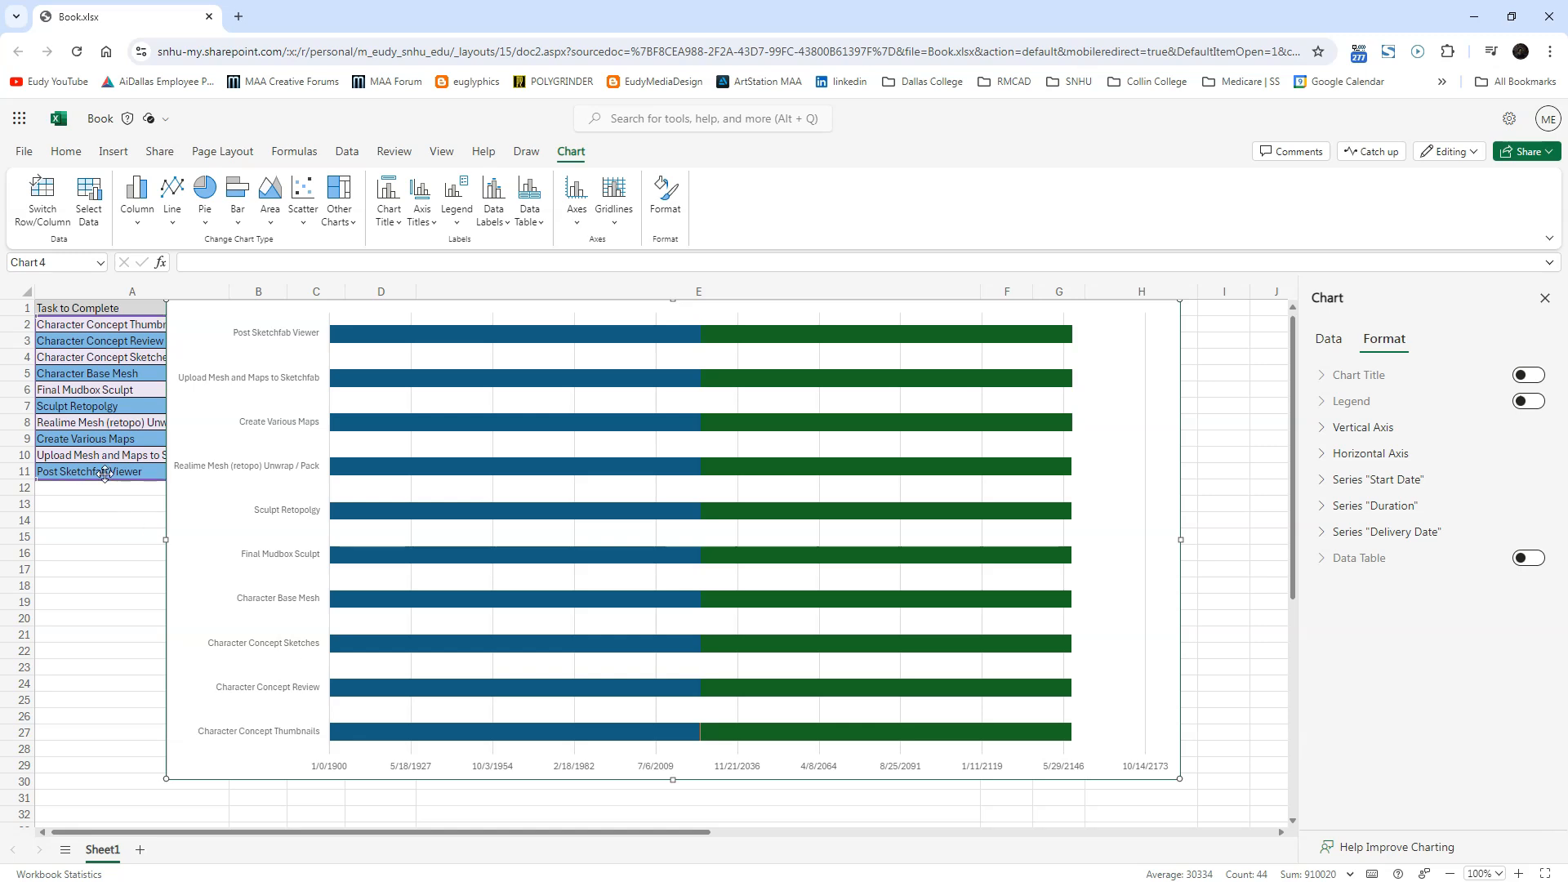
Step: Set the chart's vertical axis to show its categories in reverse order
click(1324, 430)
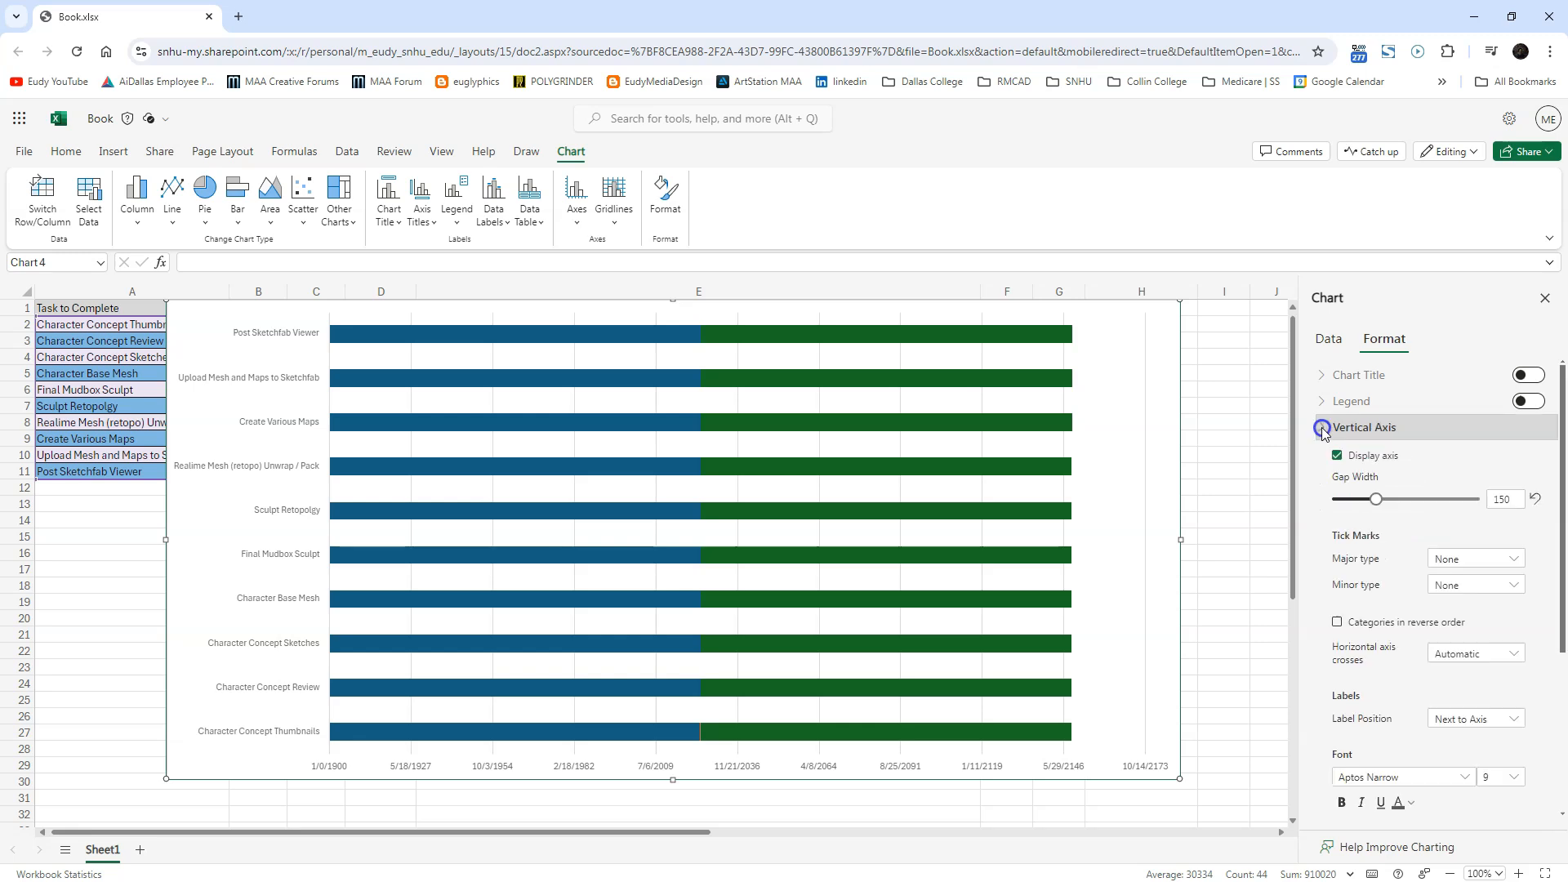
click(1339, 625)
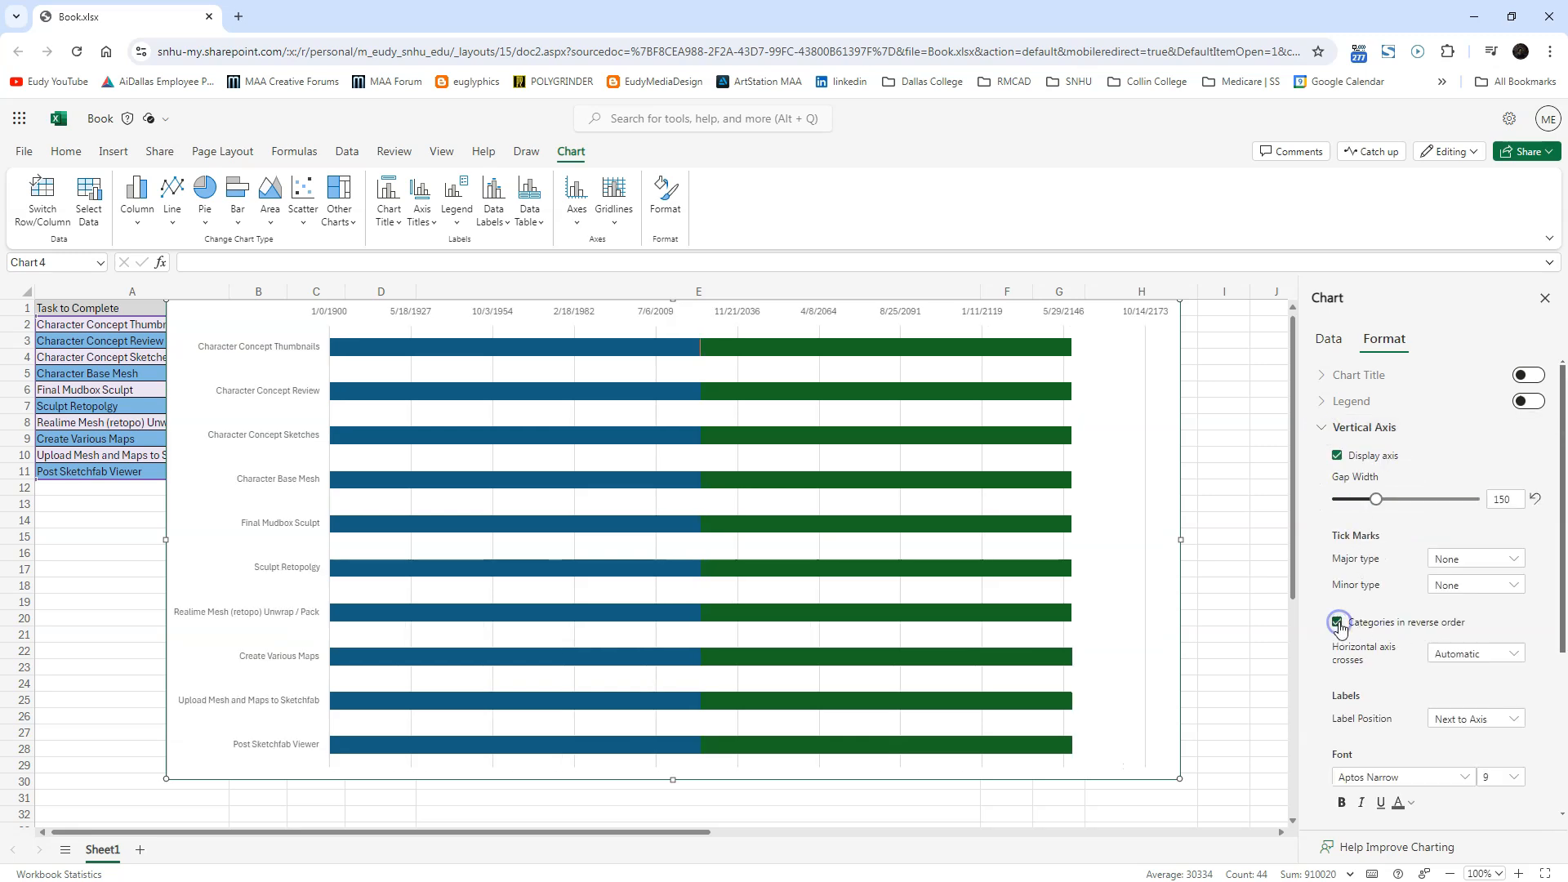
click(1323, 430)
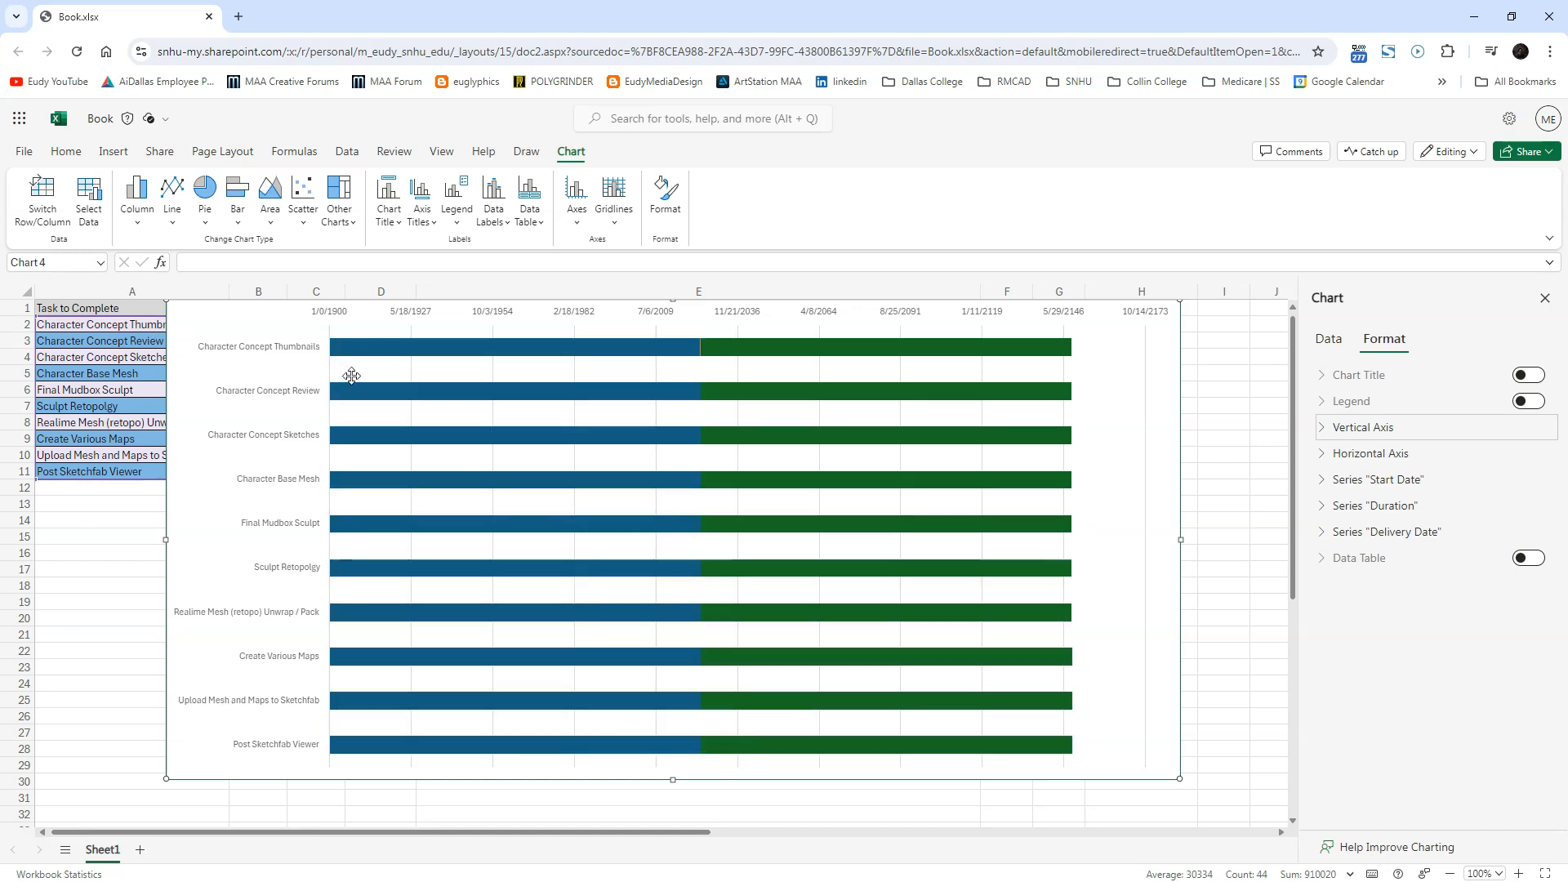
Step: Move the chart below the task table, with its upper edge at about row 20, and deselect it
drag(285, 323, 286, 345)
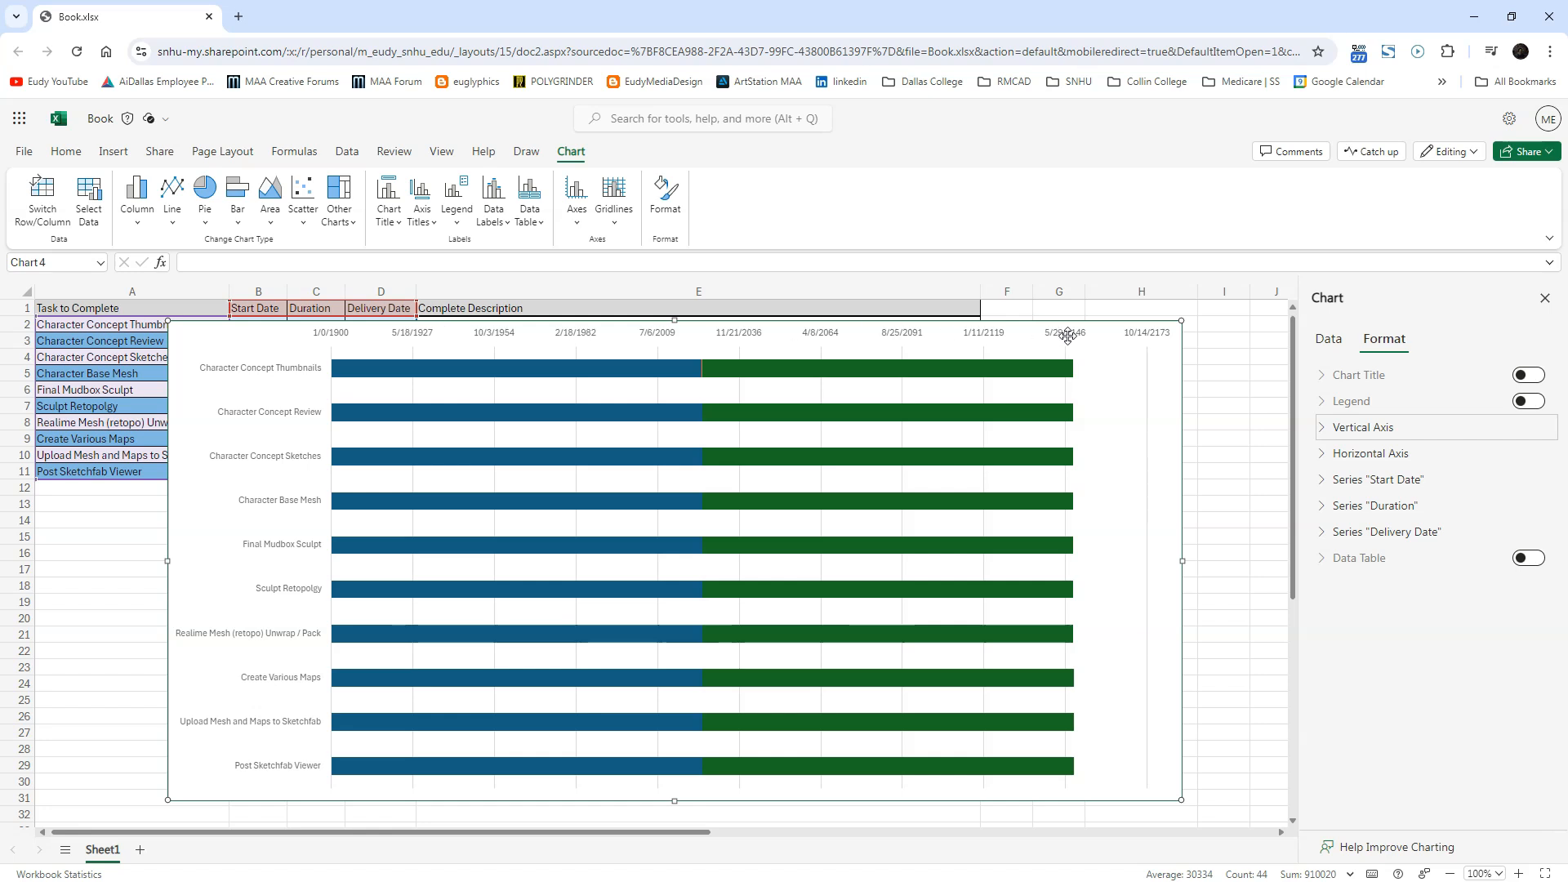
drag(290, 343, 307, 660)
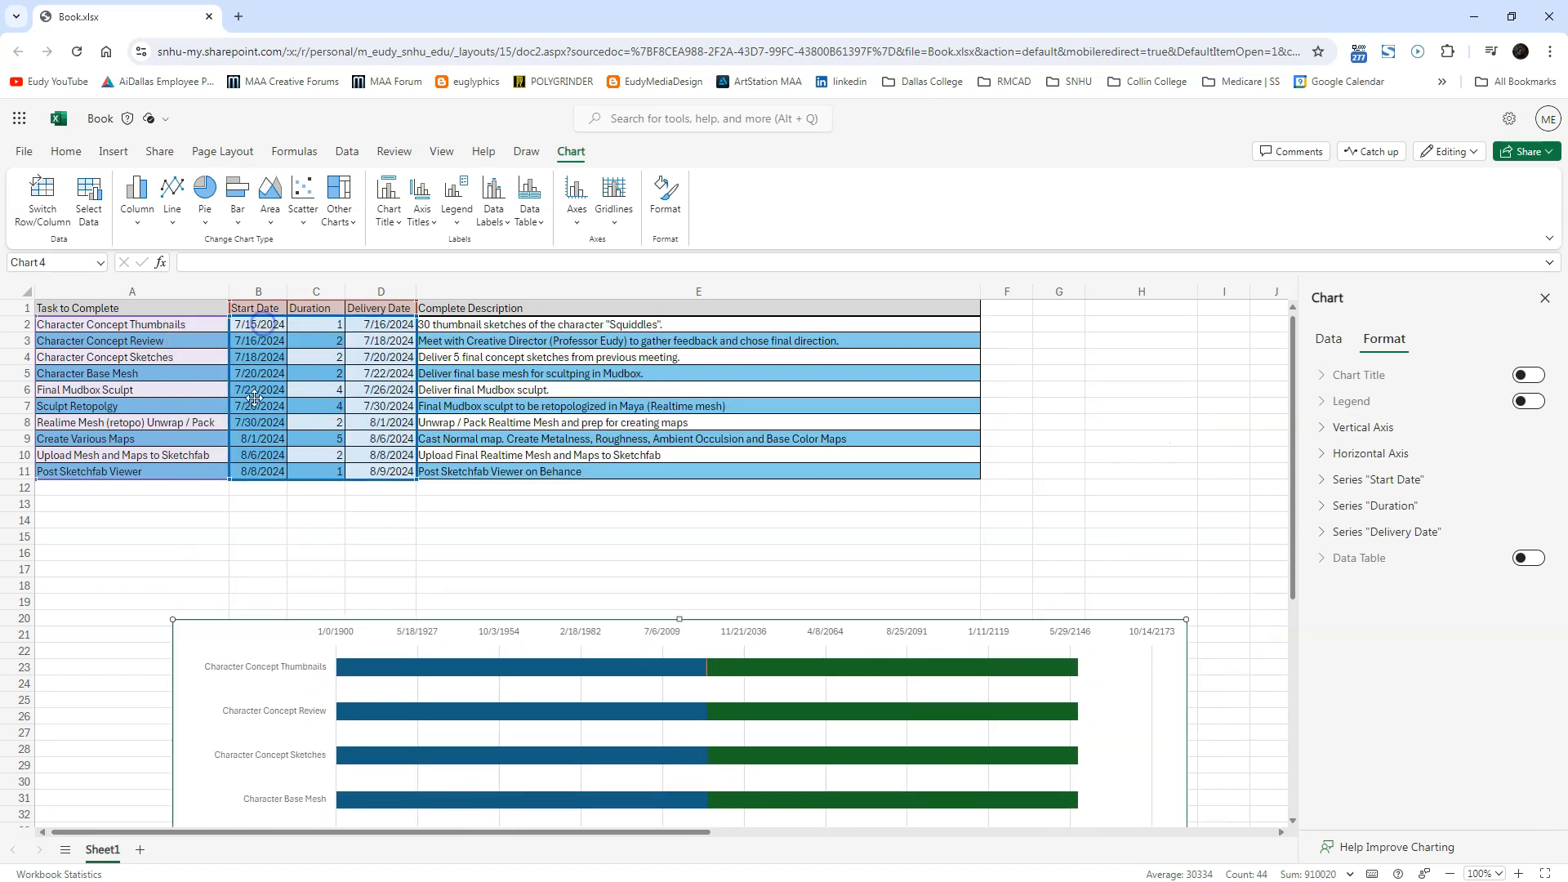
click(447, 539)
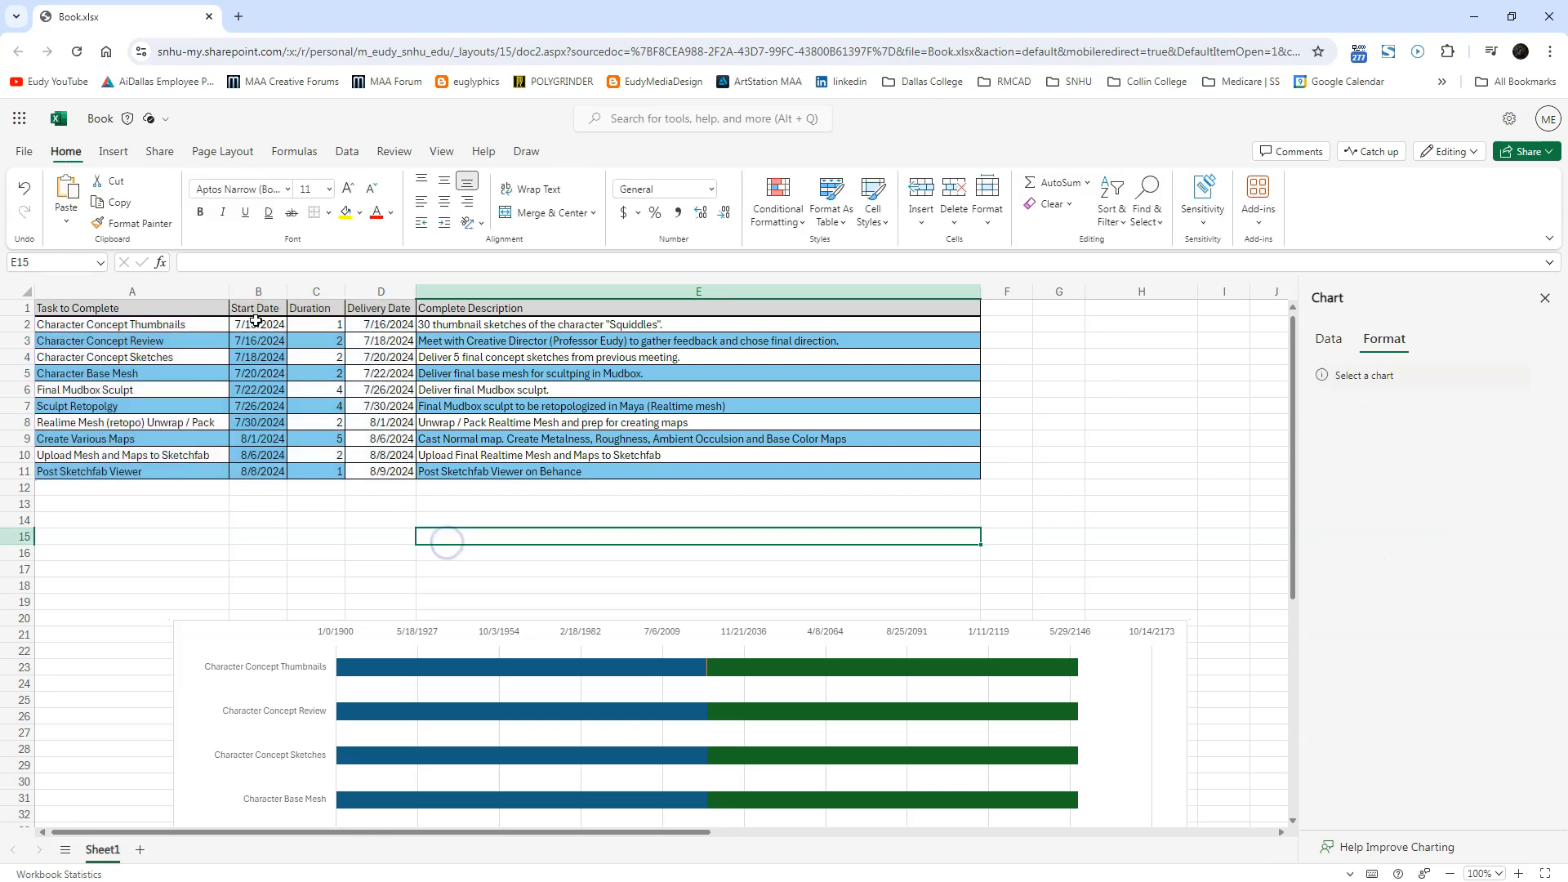
Step: Copy the first task's start date 7/15/2024 from B2 into H6 and enter the date 8/10/2024 in H7
click(262, 323)
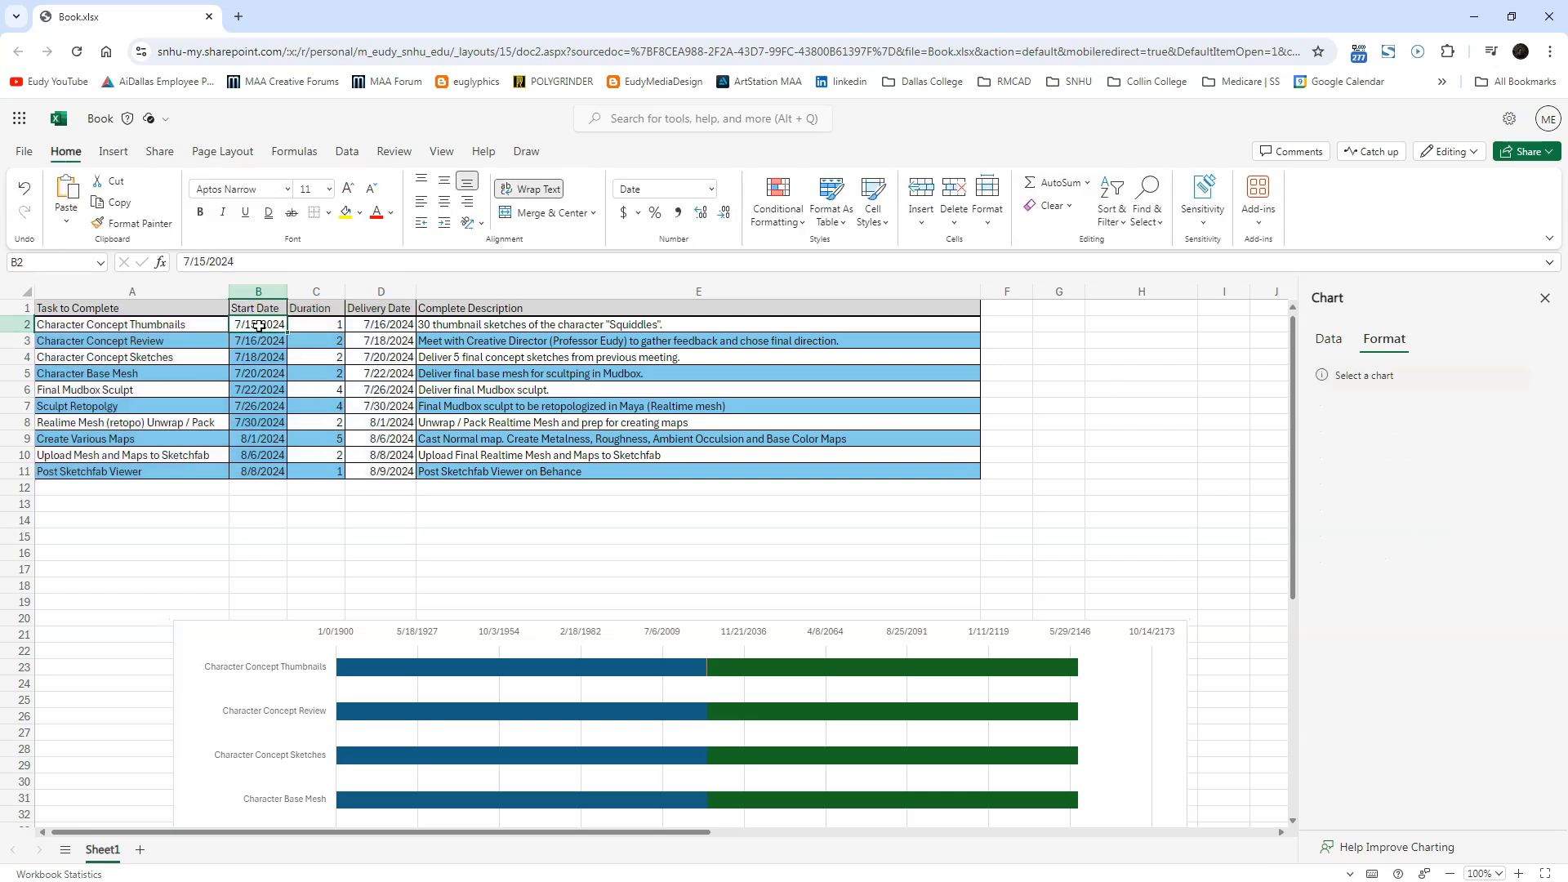
drag(238, 262, 174, 261)
key(ctrl+c)
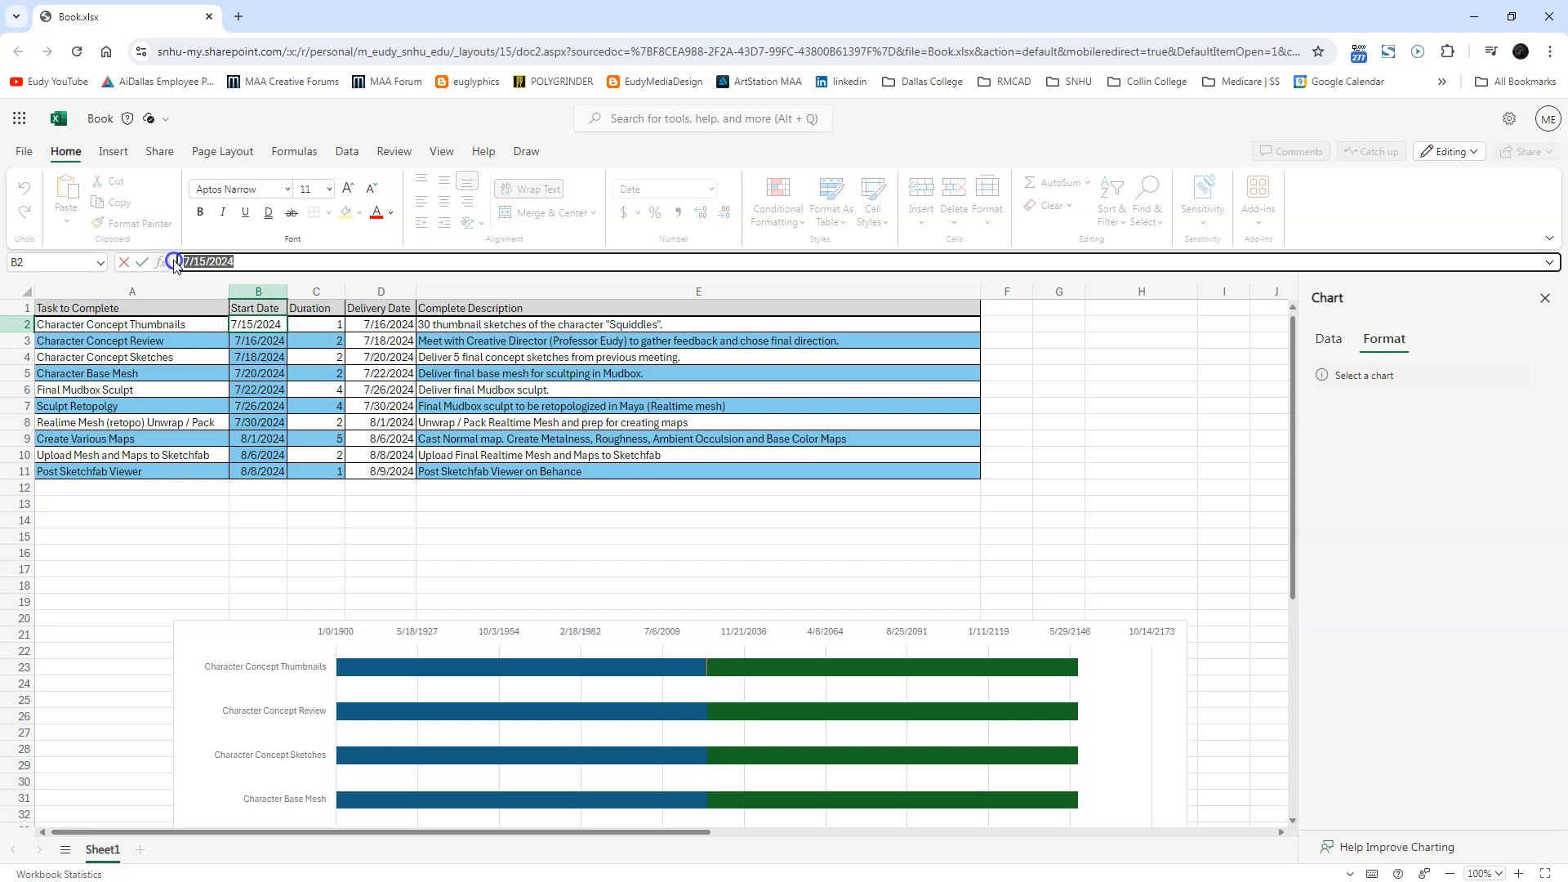
click(1158, 387)
key(ctrl+v)
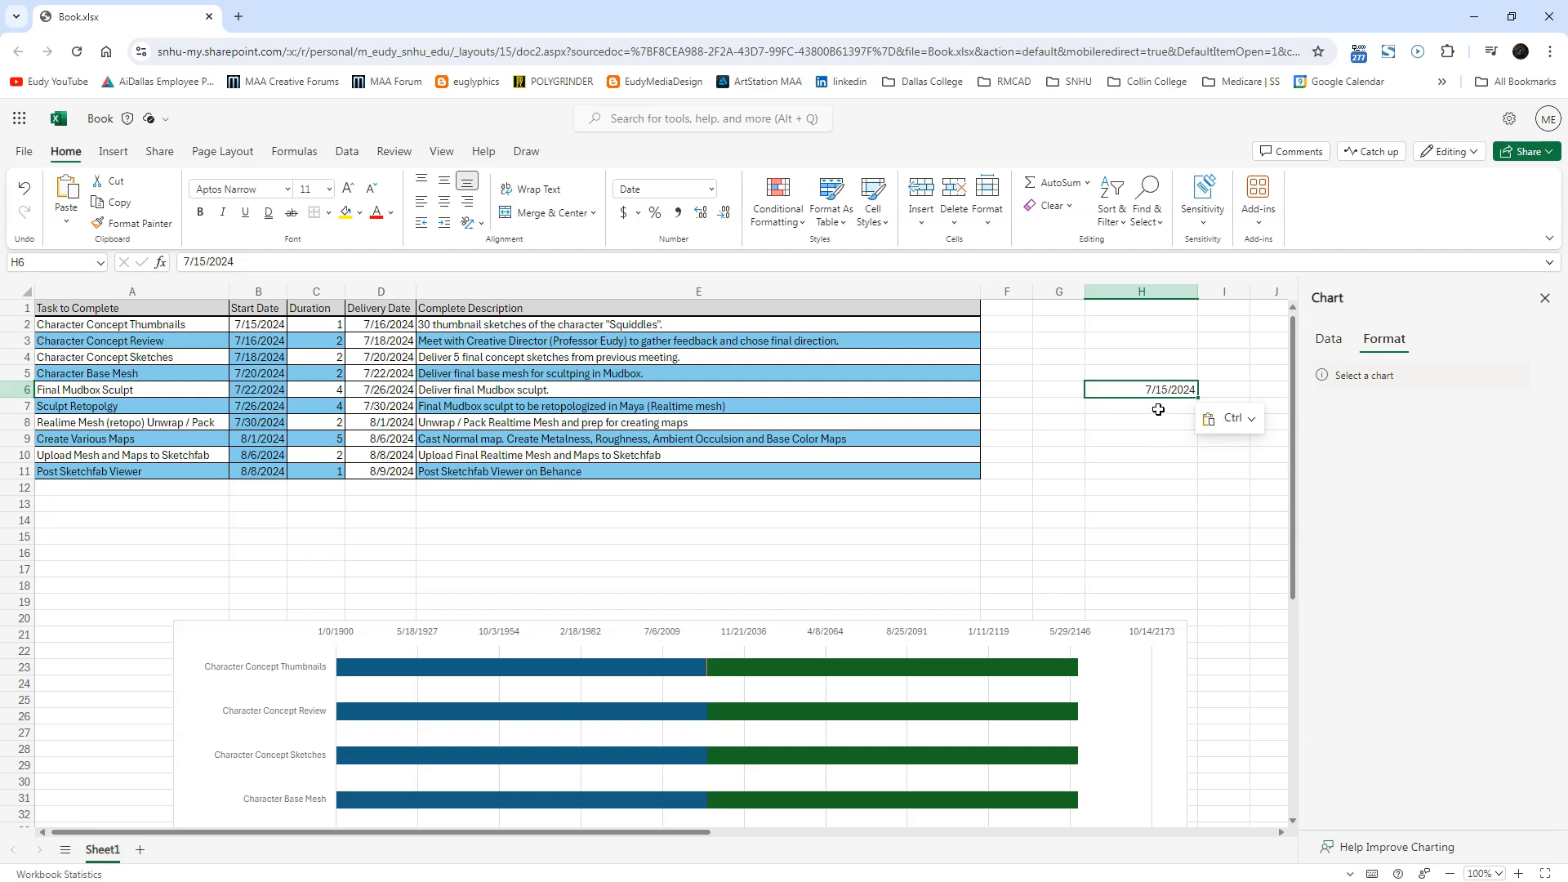
click(1158, 407)
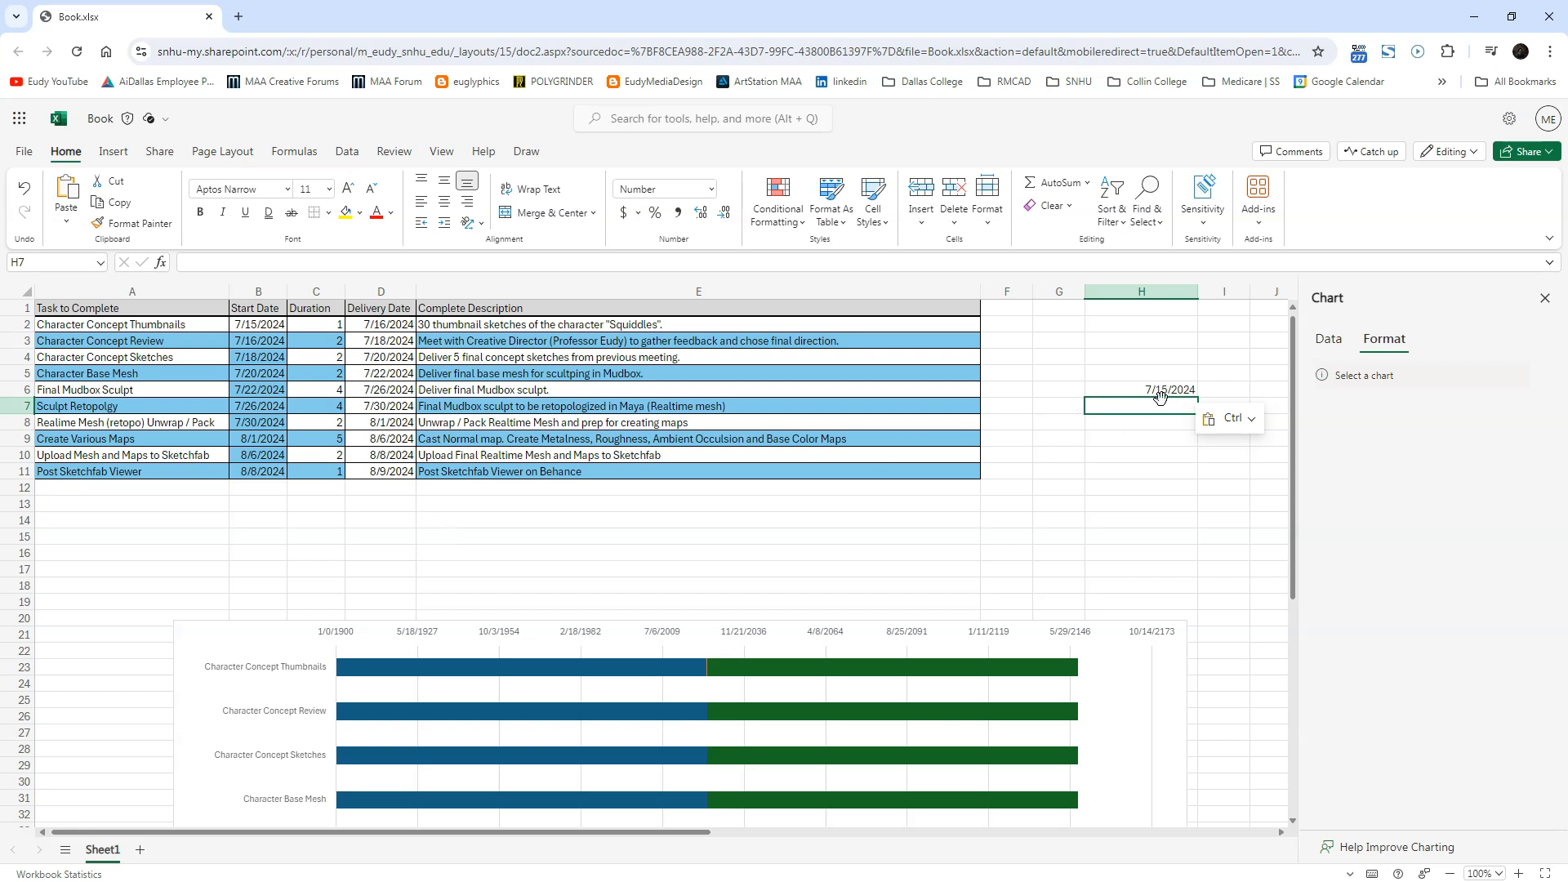
text(8/10/2024)
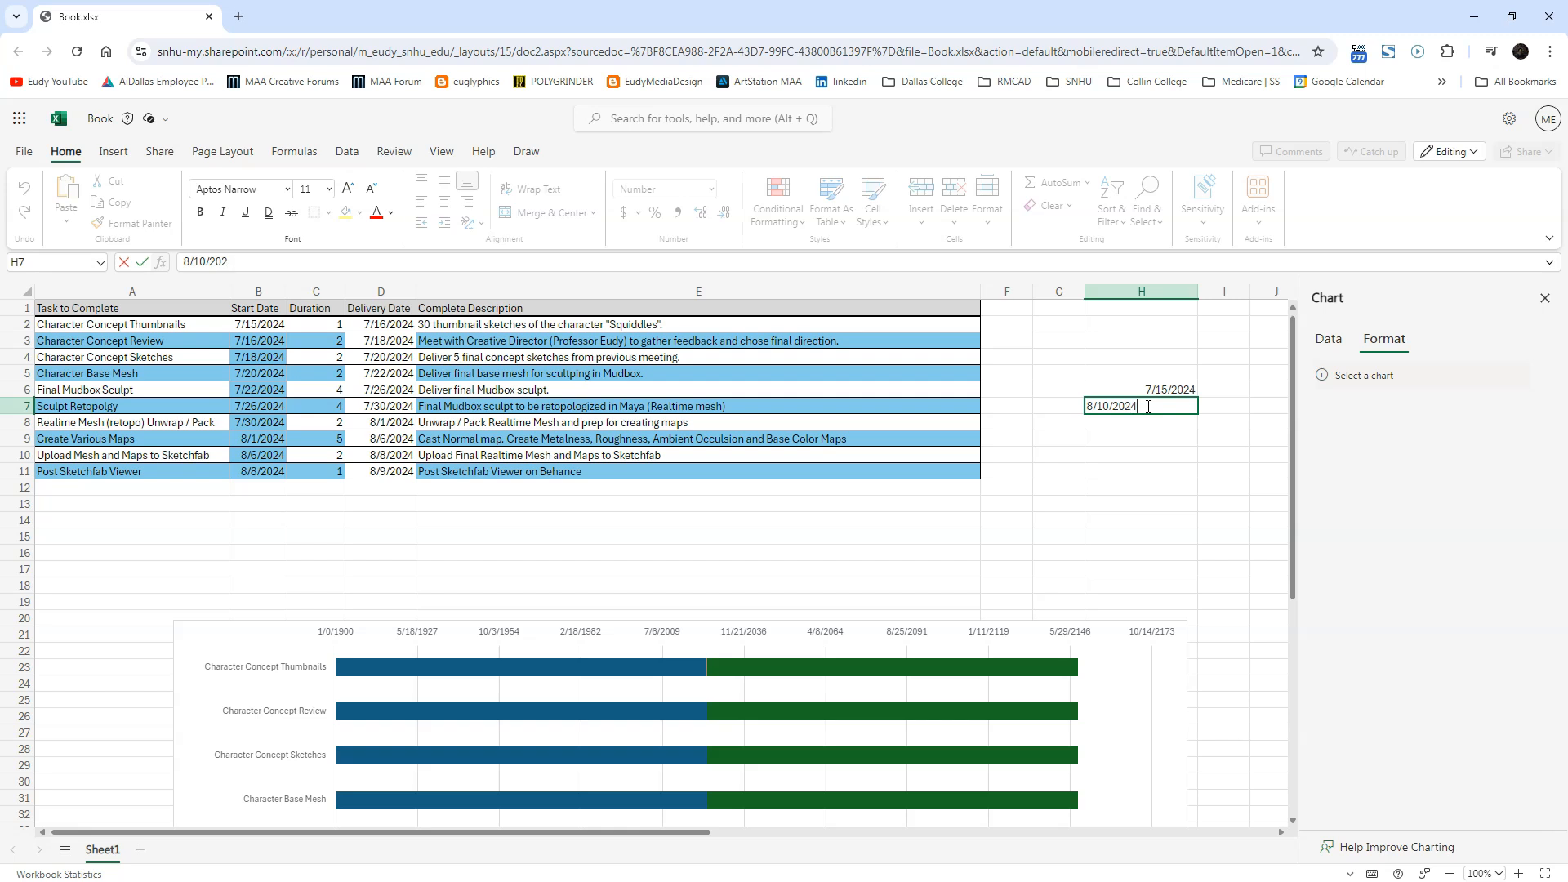
Step: Commit the date in H7 and format cells H6:H7 as Short Date, finally switching both to the Number format
key(Return)
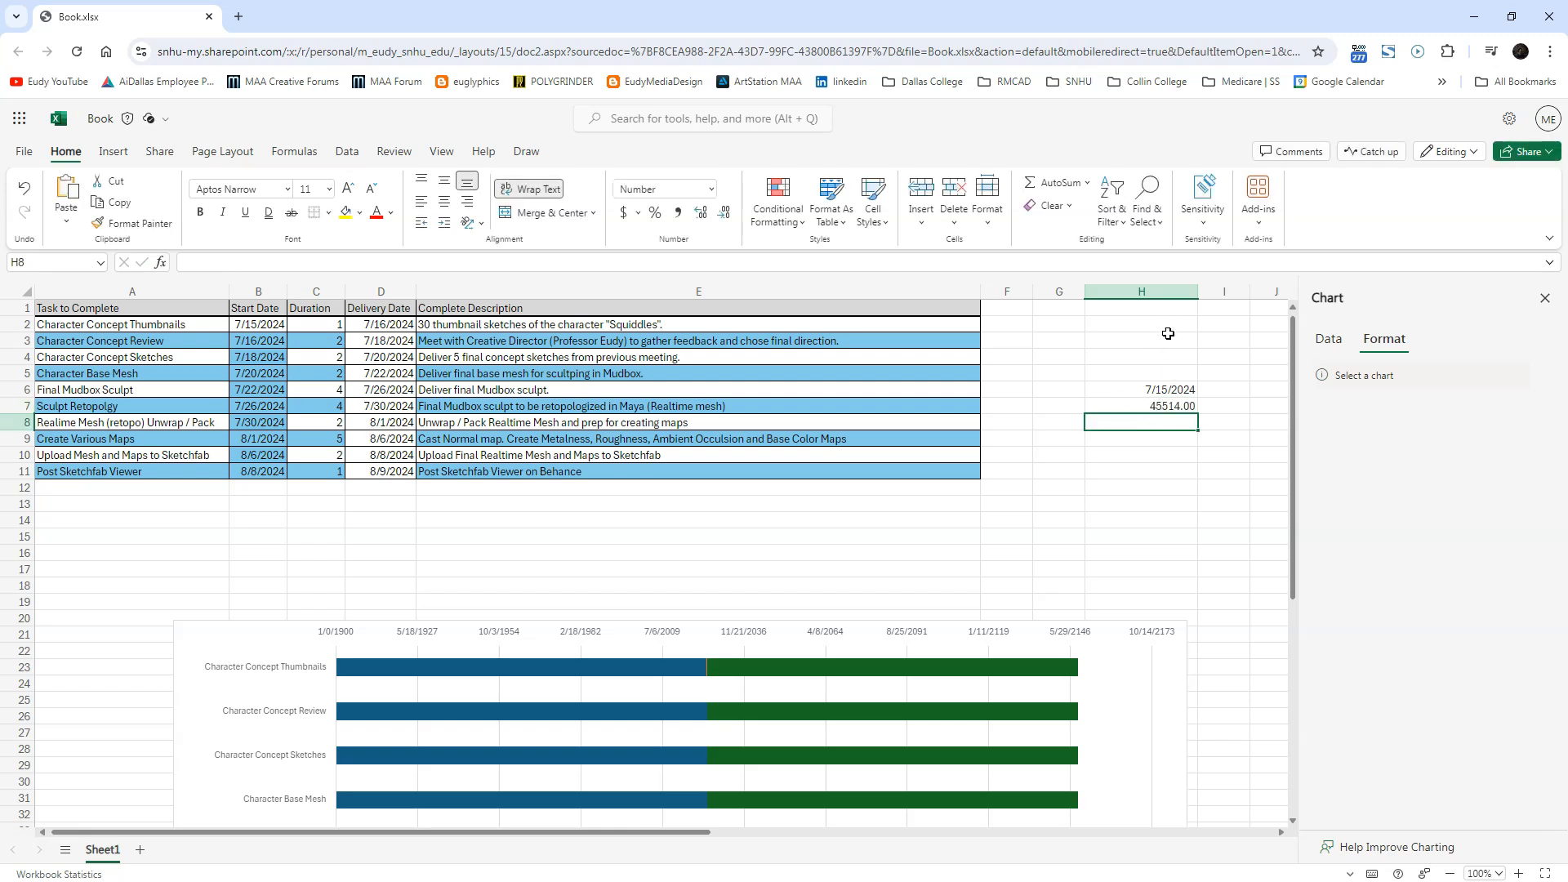
drag(1174, 395, 1175, 408)
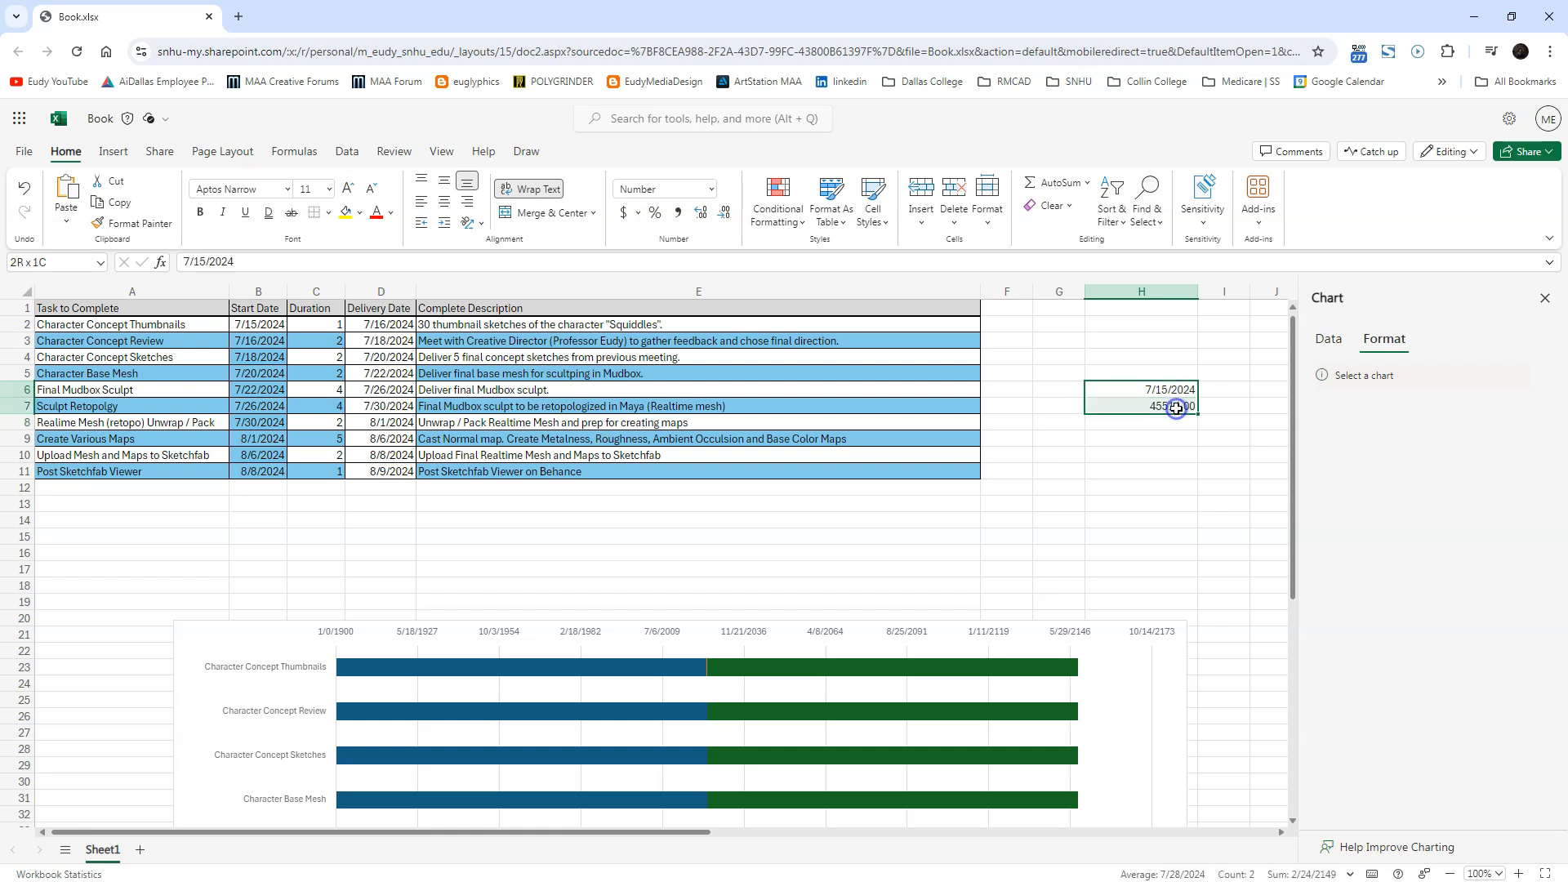
click(711, 189)
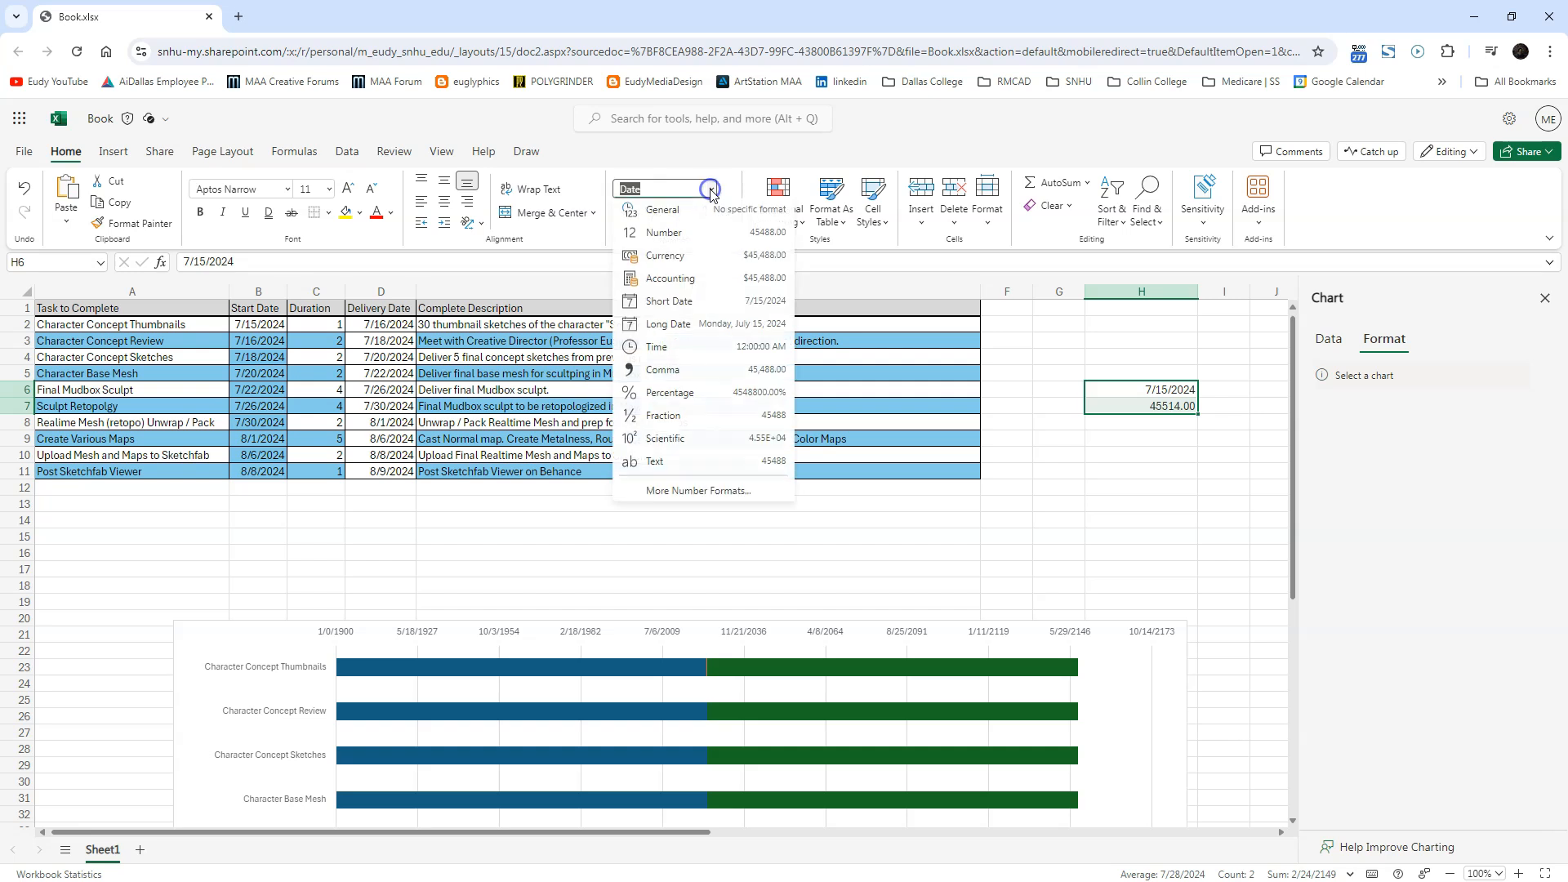
click(666, 301)
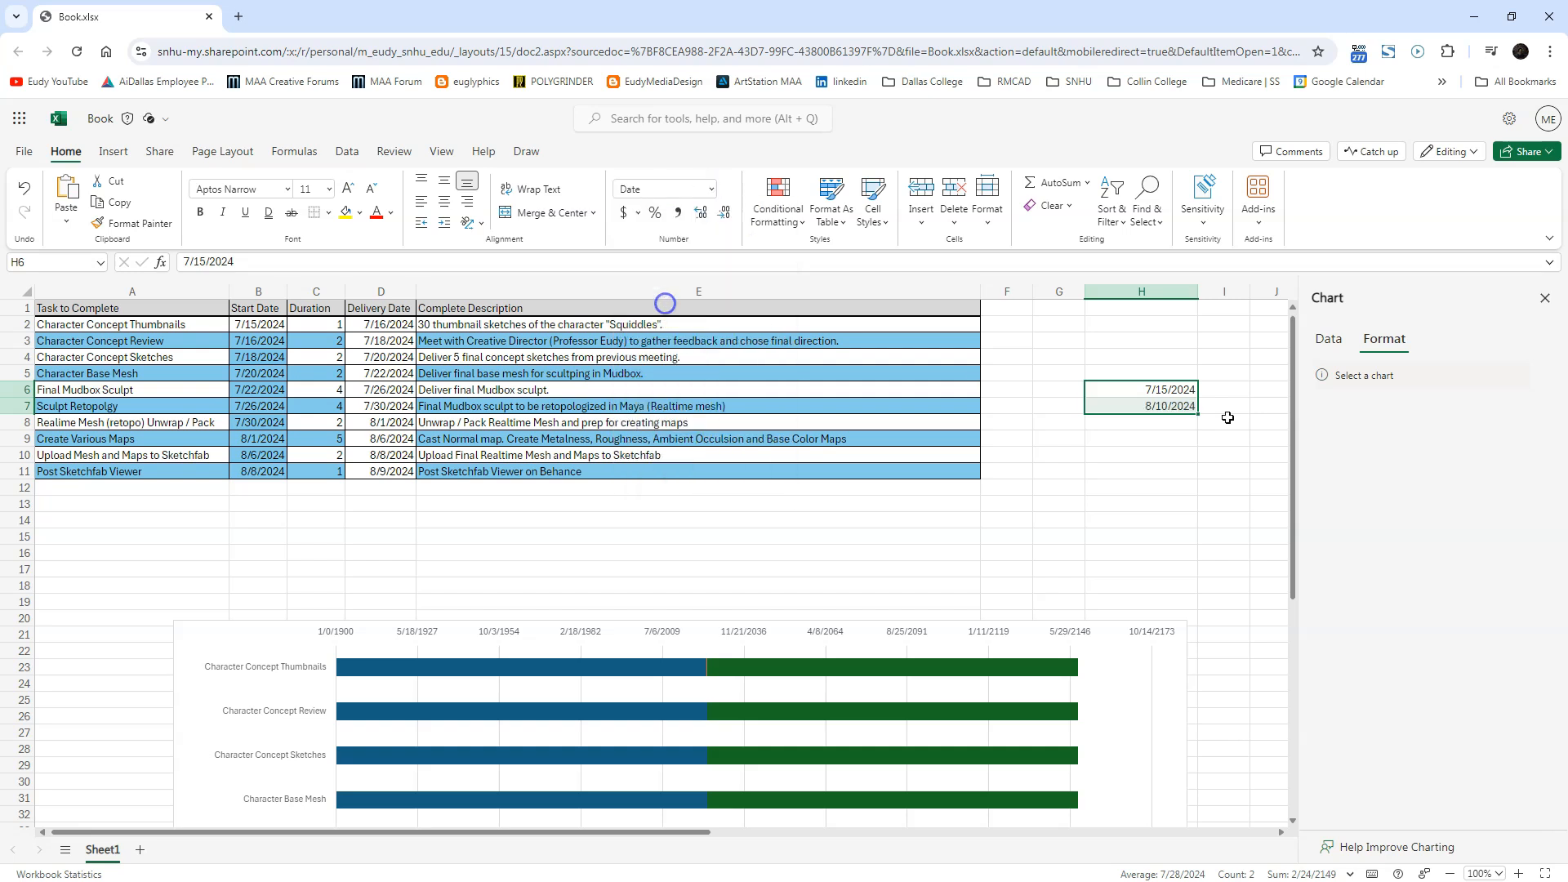
click(711, 189)
click(682, 234)
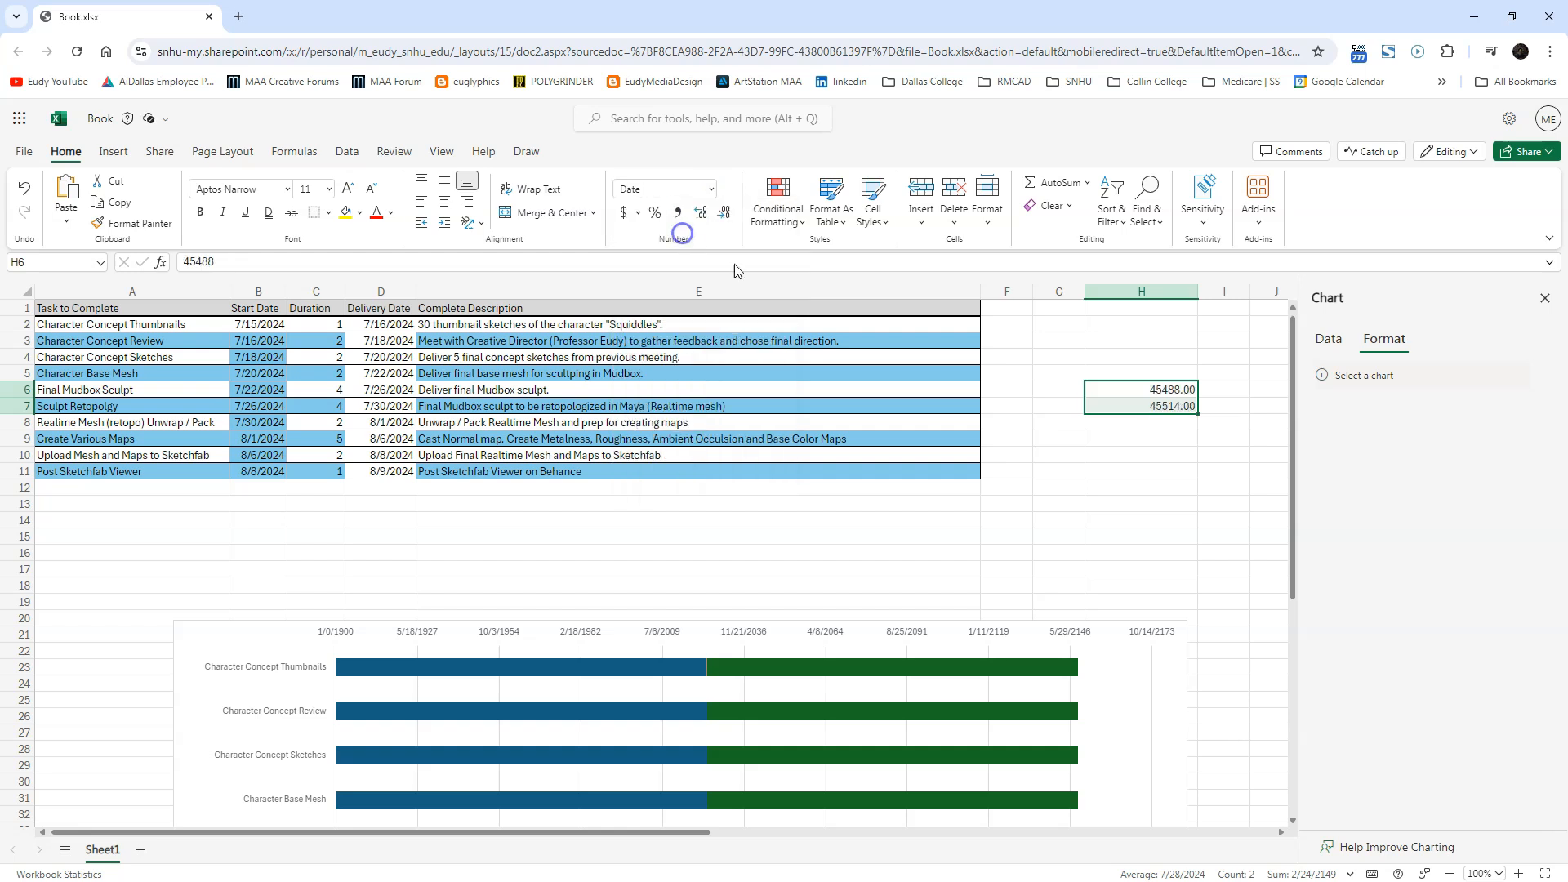
Step: Copy the value in H6 and set the chart's horizontal axis minimum bound to 45488, with the chart moved up over the table
click(1166, 391)
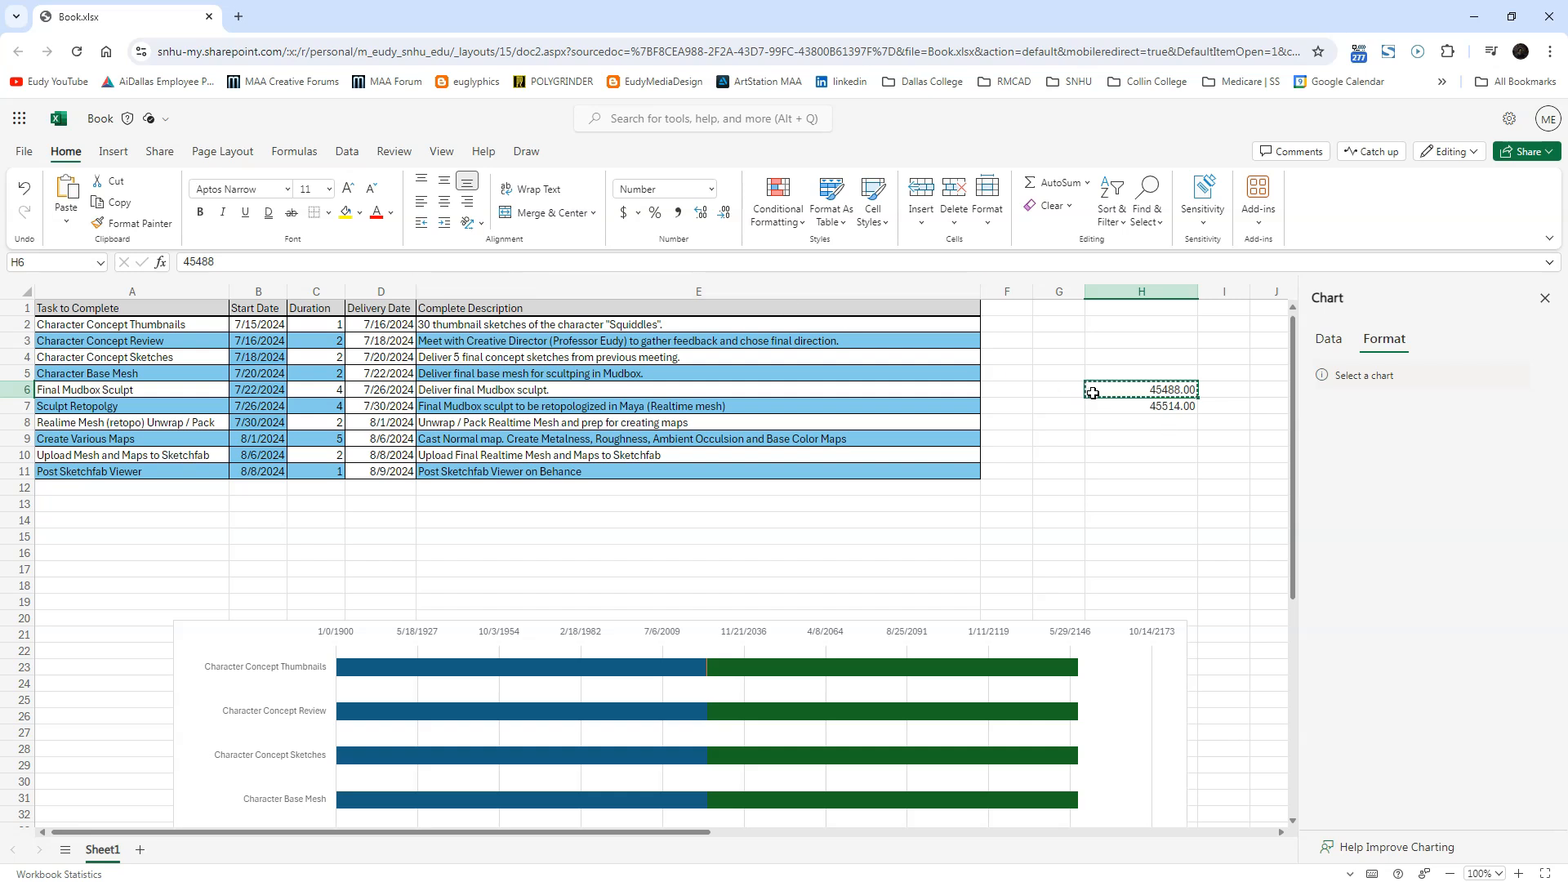
click(825, 645)
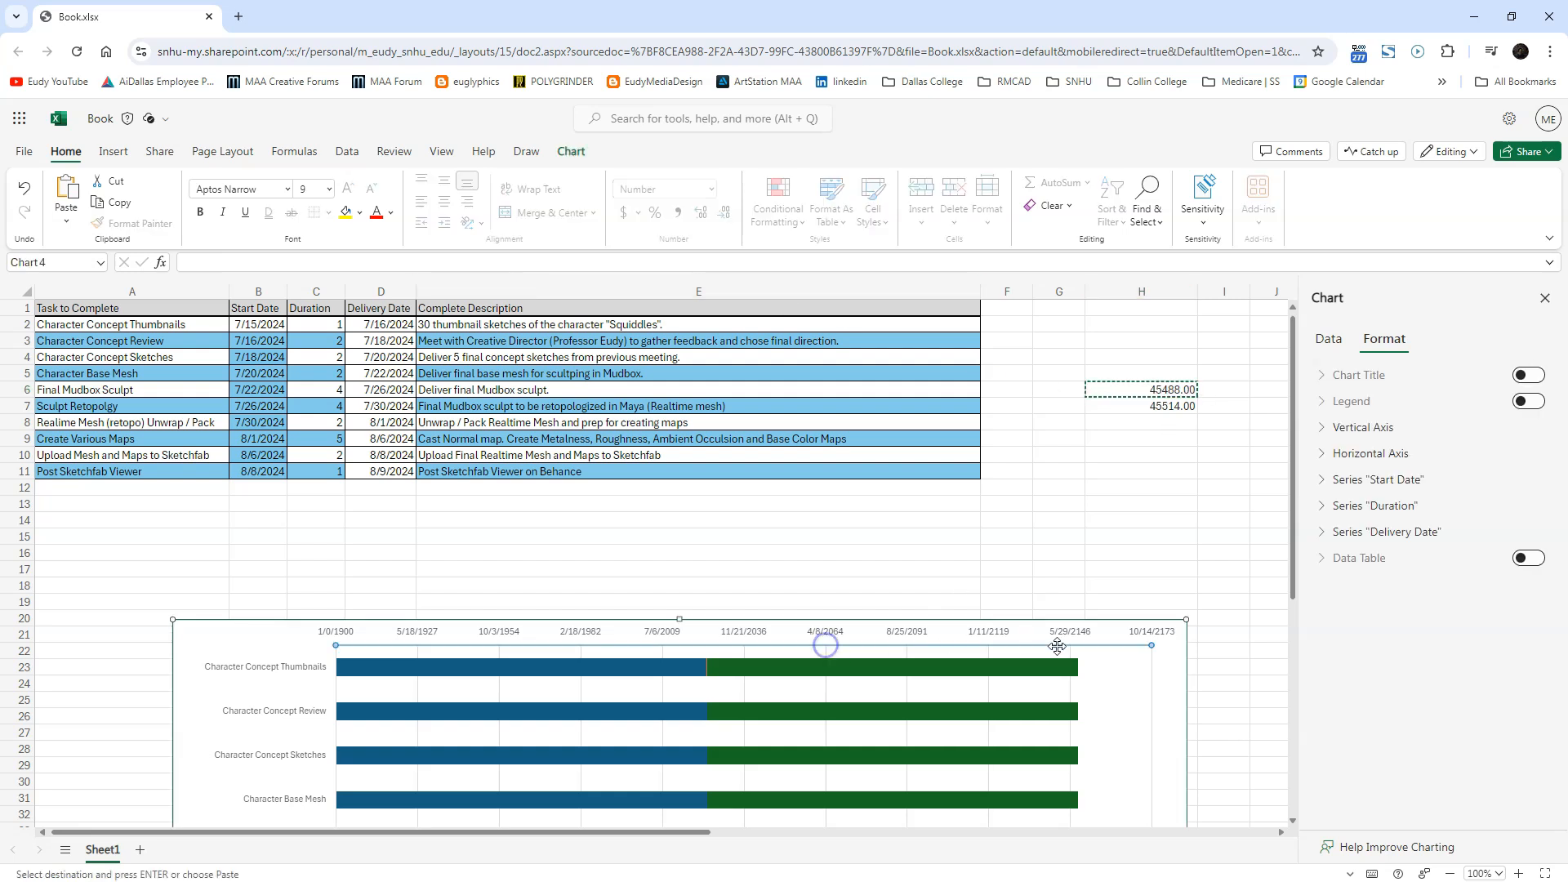
drag(1159, 671, 1043, 415)
click(919, 384)
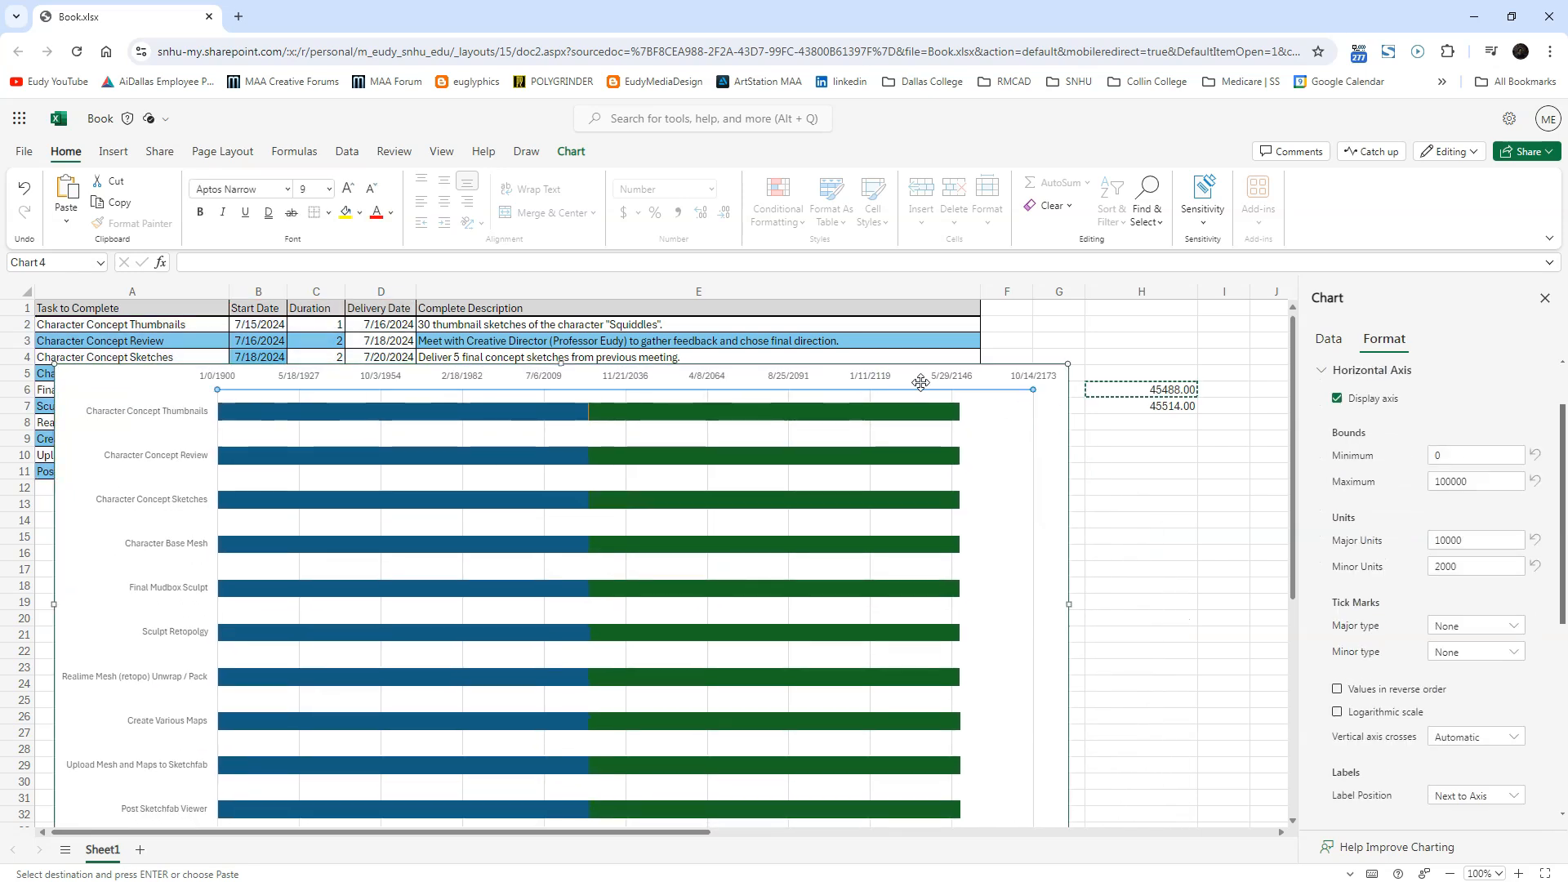
click(1435, 455)
text(45488)
key(Return)
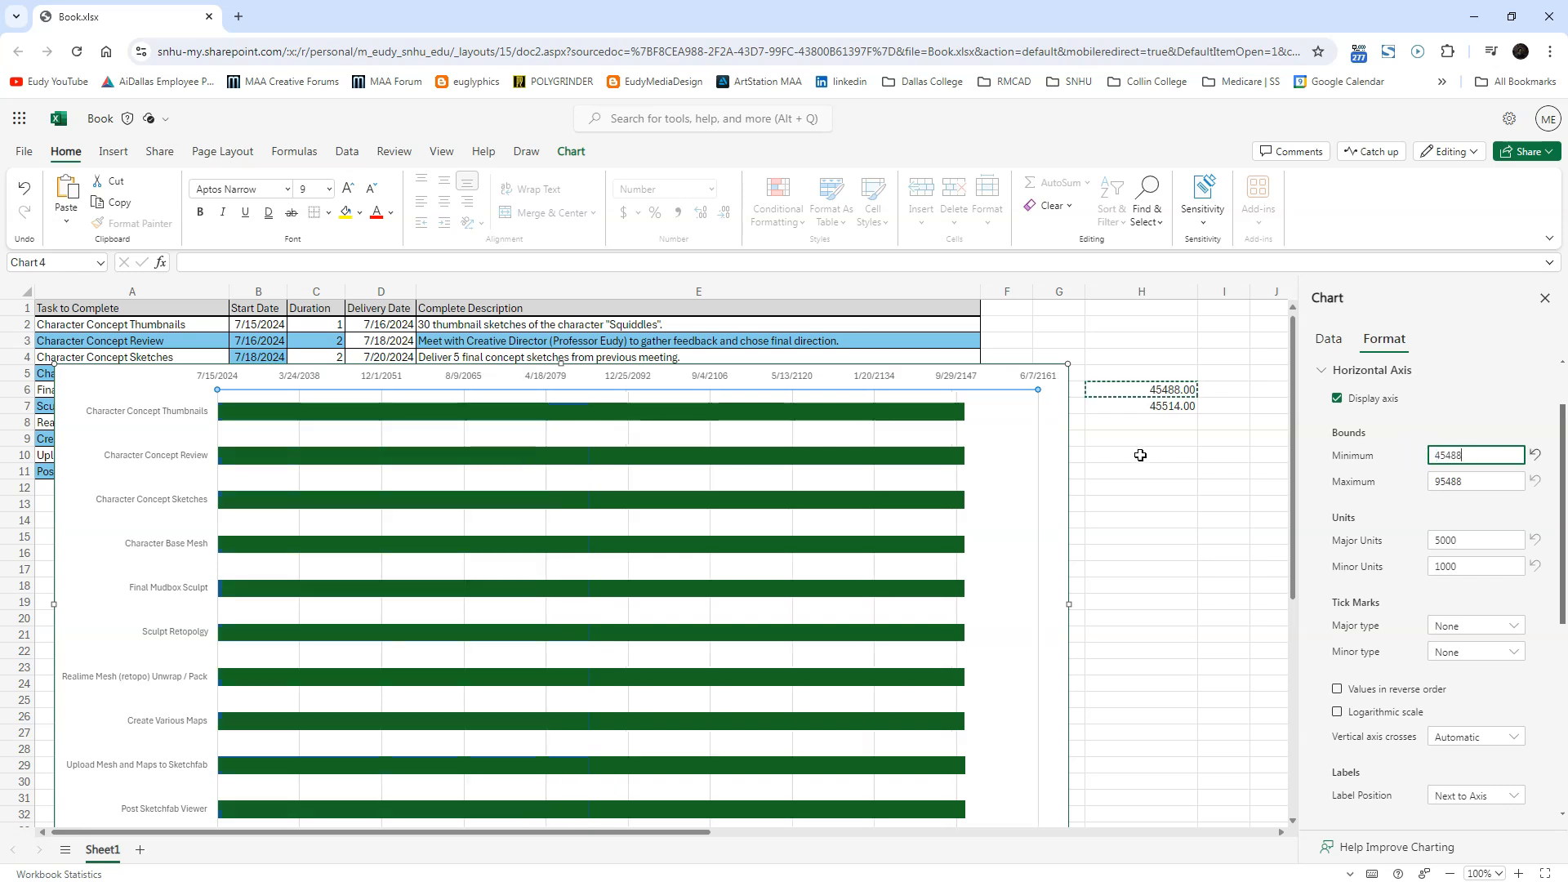
Step: Copy the value in H7 and set the chart's horizontal axis maximum bound to 45514
click(1172, 408)
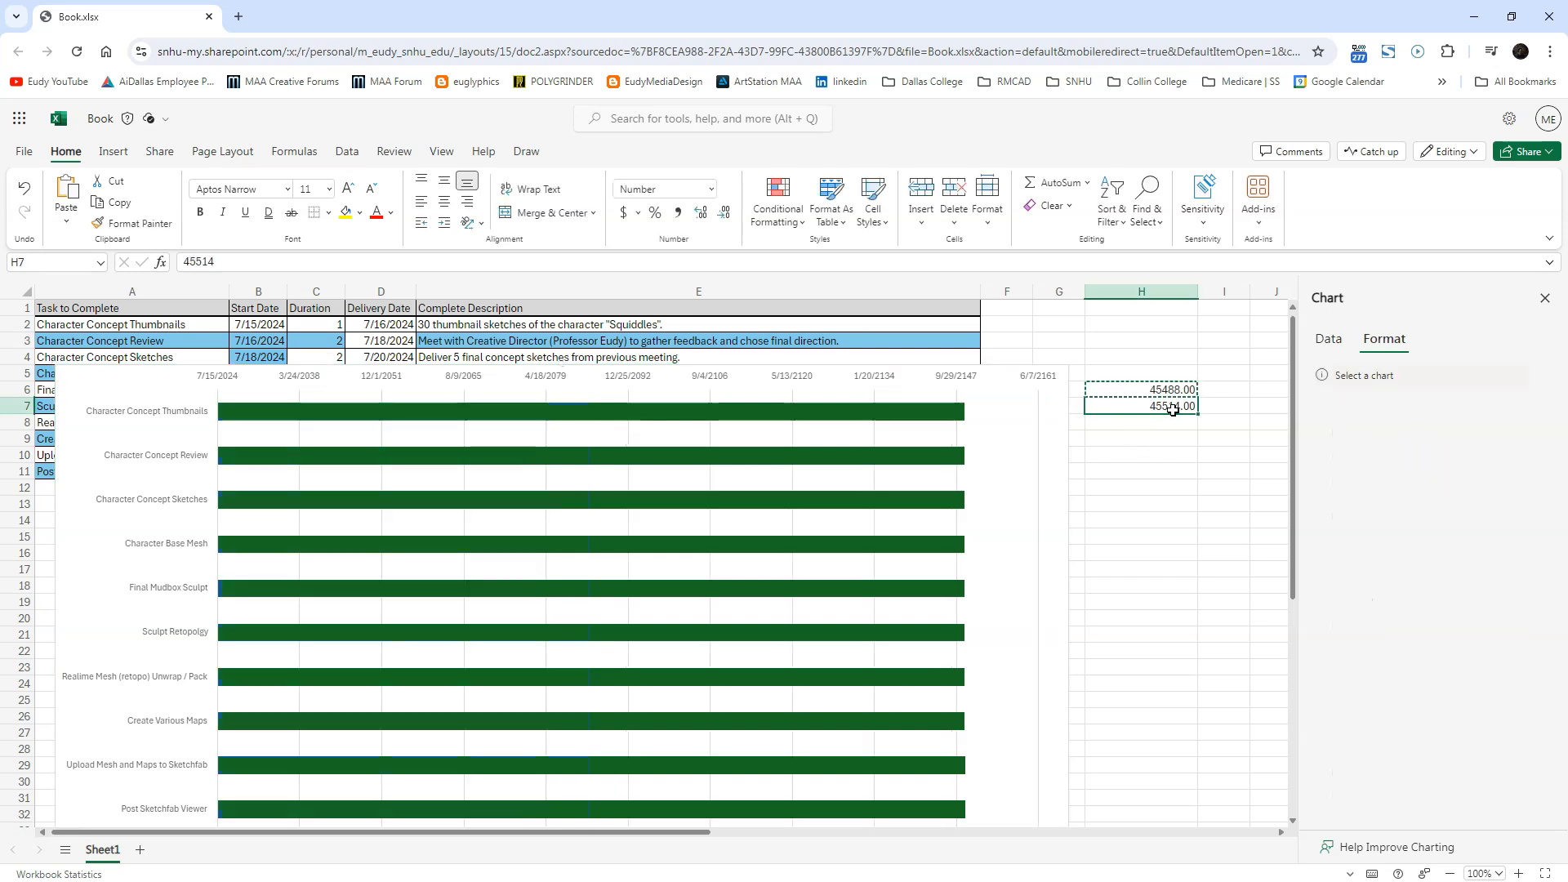
key(ctrl+c)
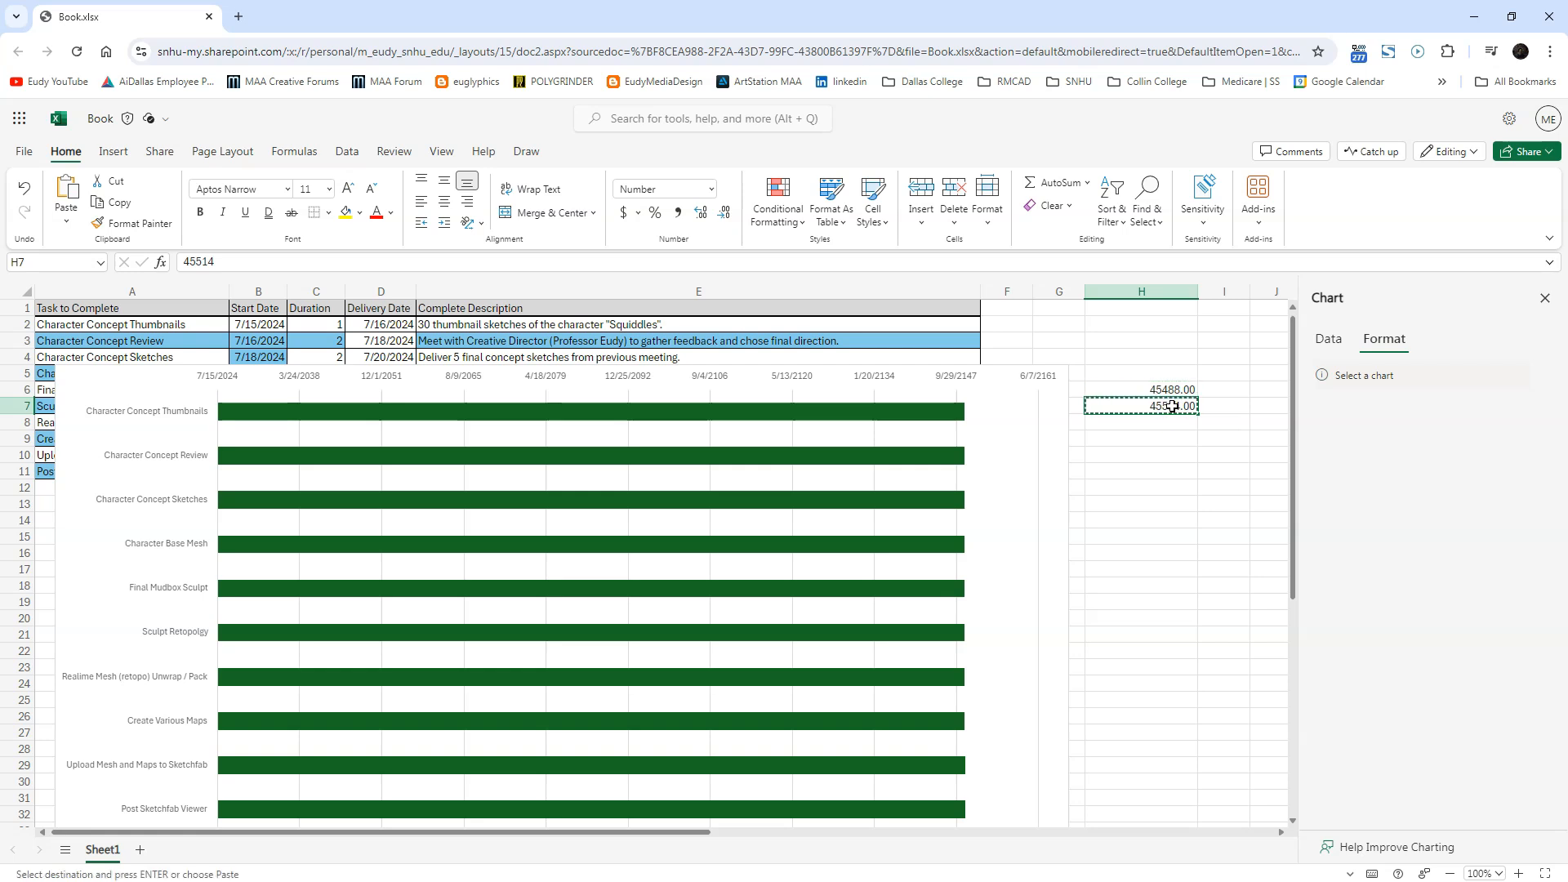
click(916, 376)
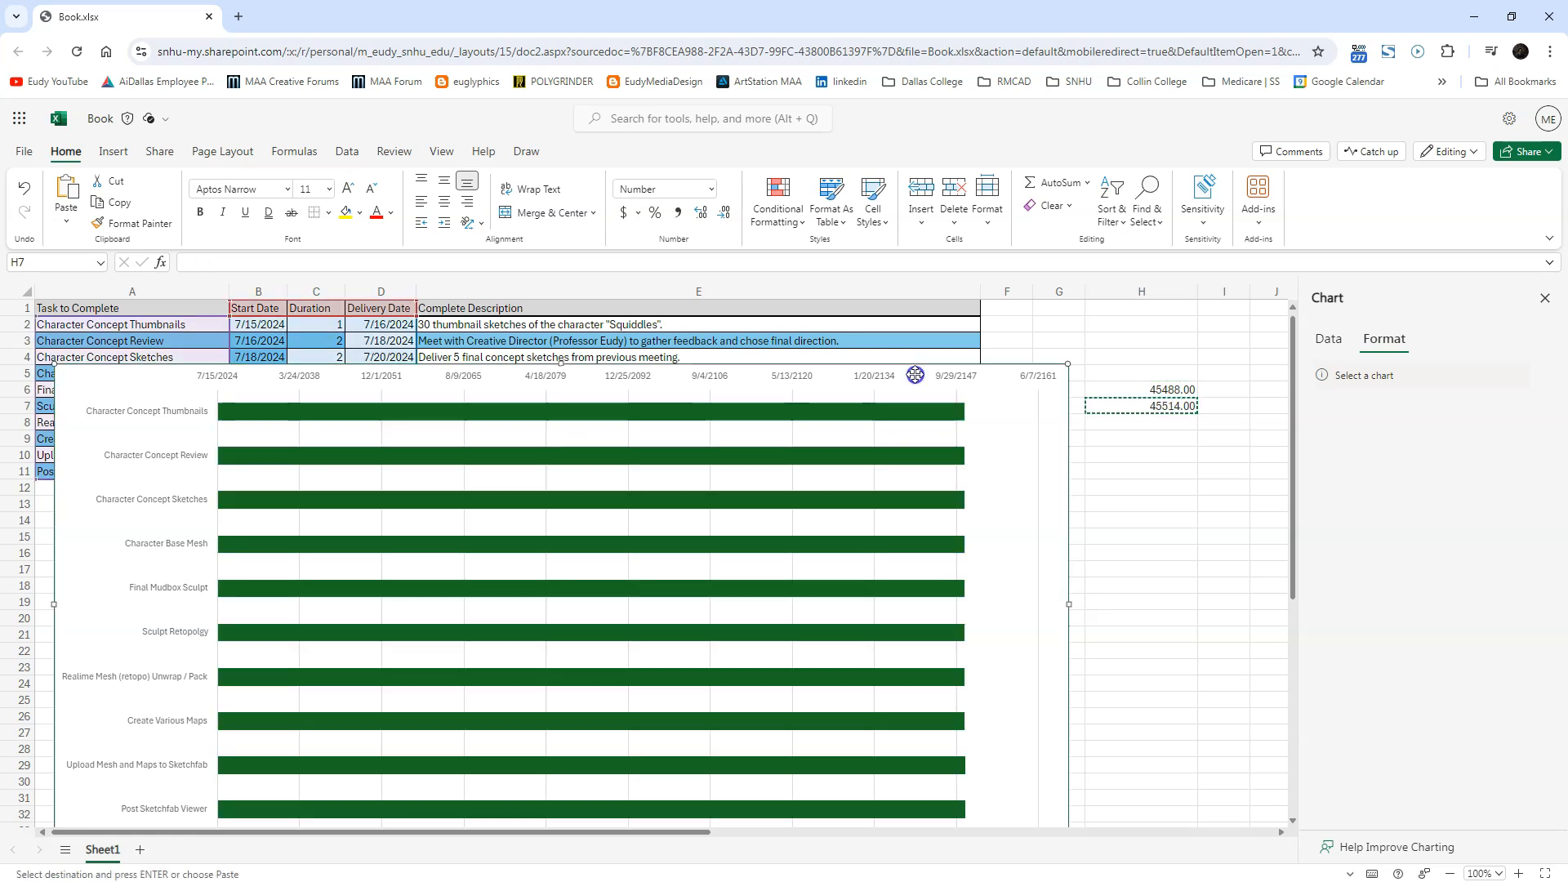
click(1034, 381)
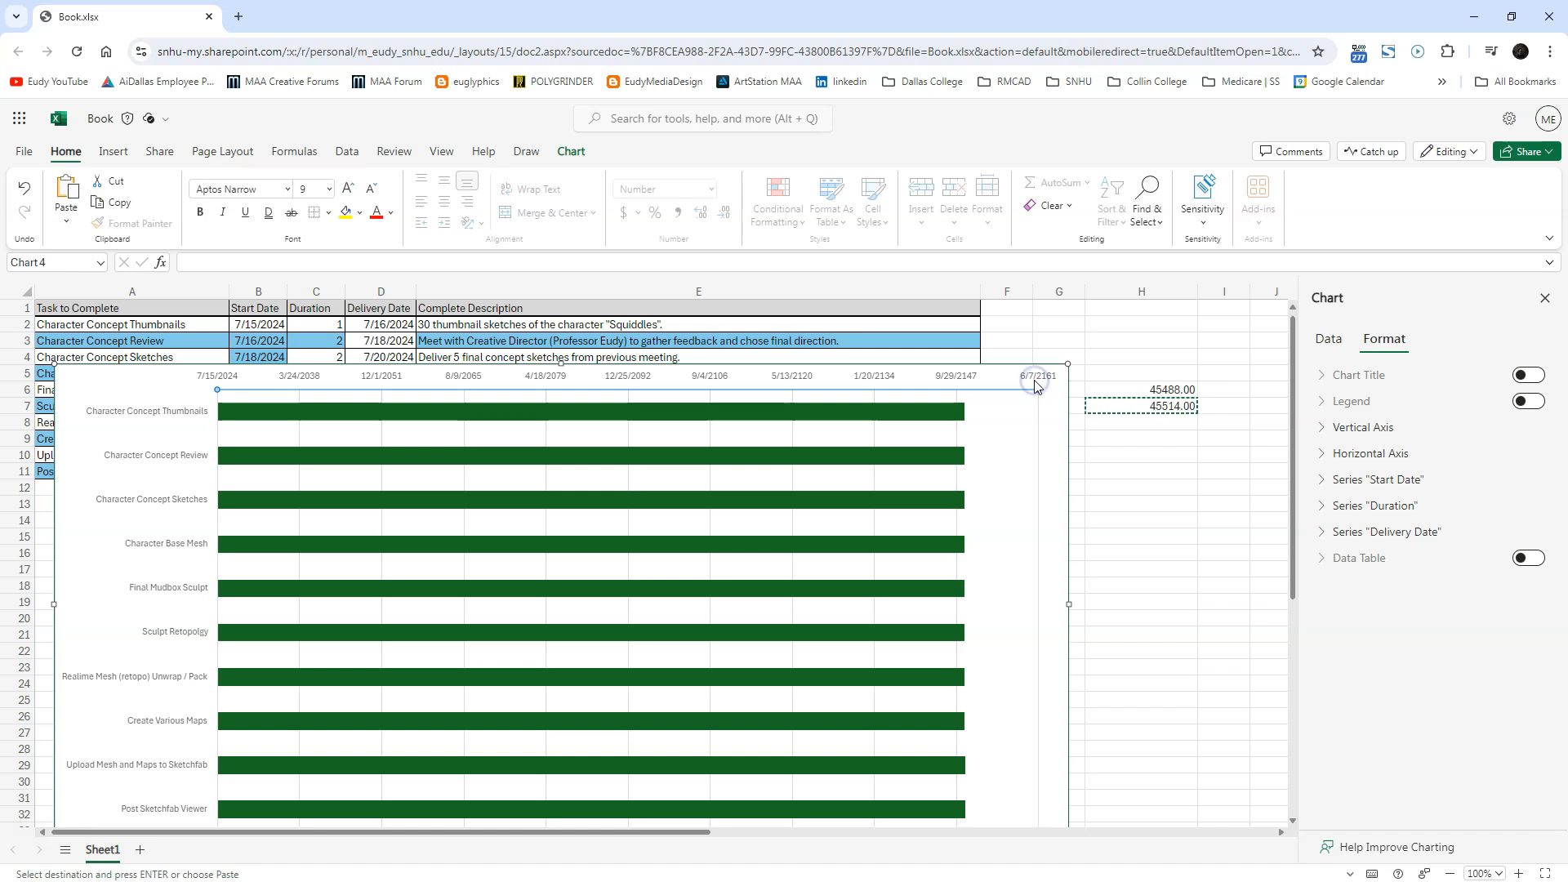
click(1062, 449)
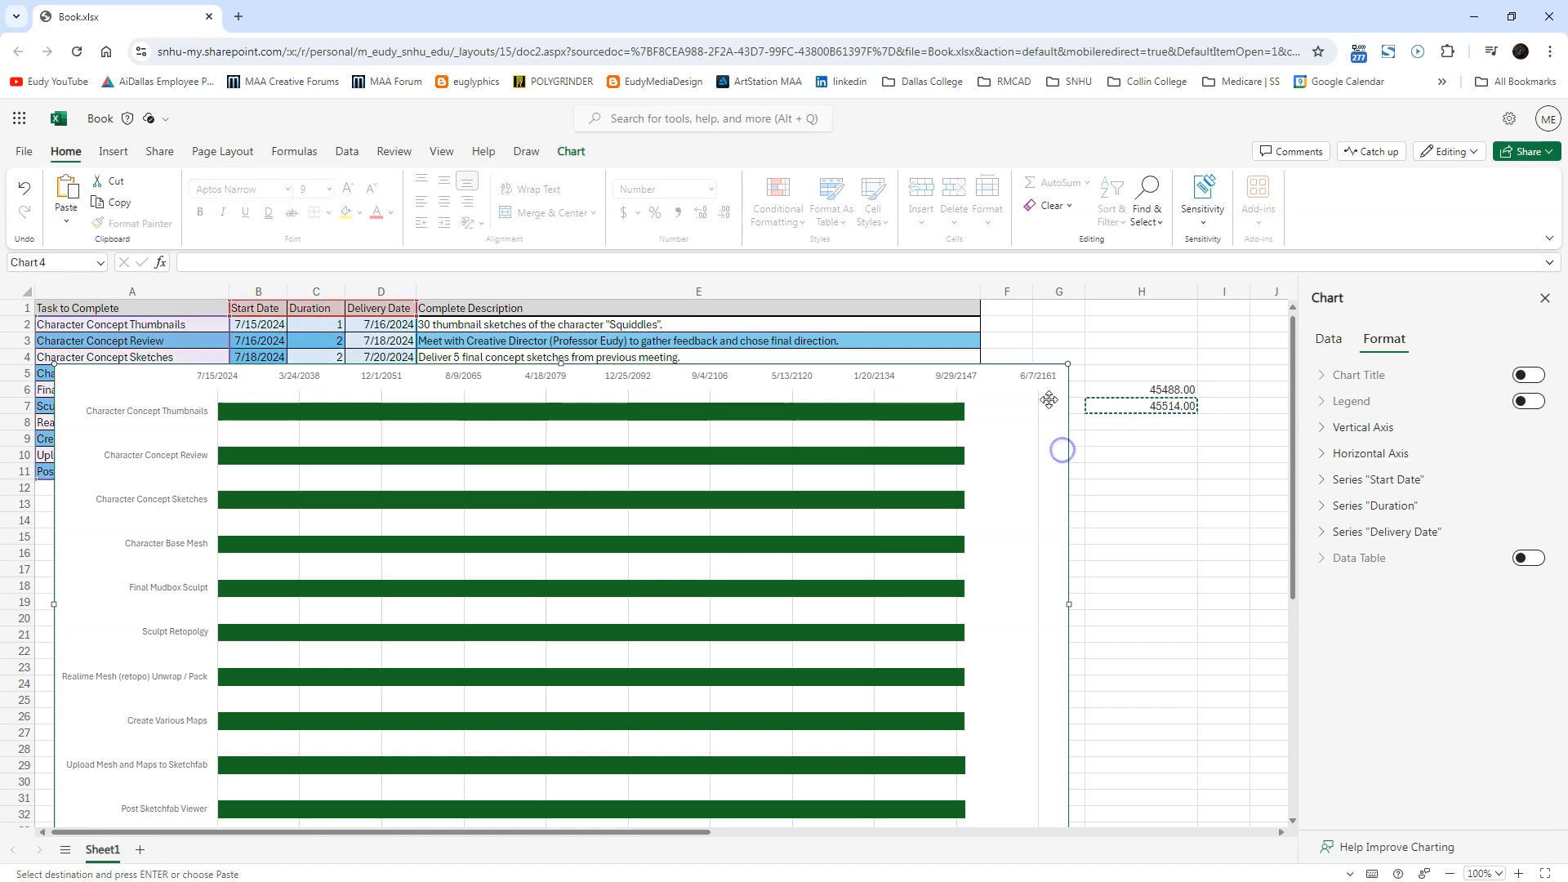
click(1033, 382)
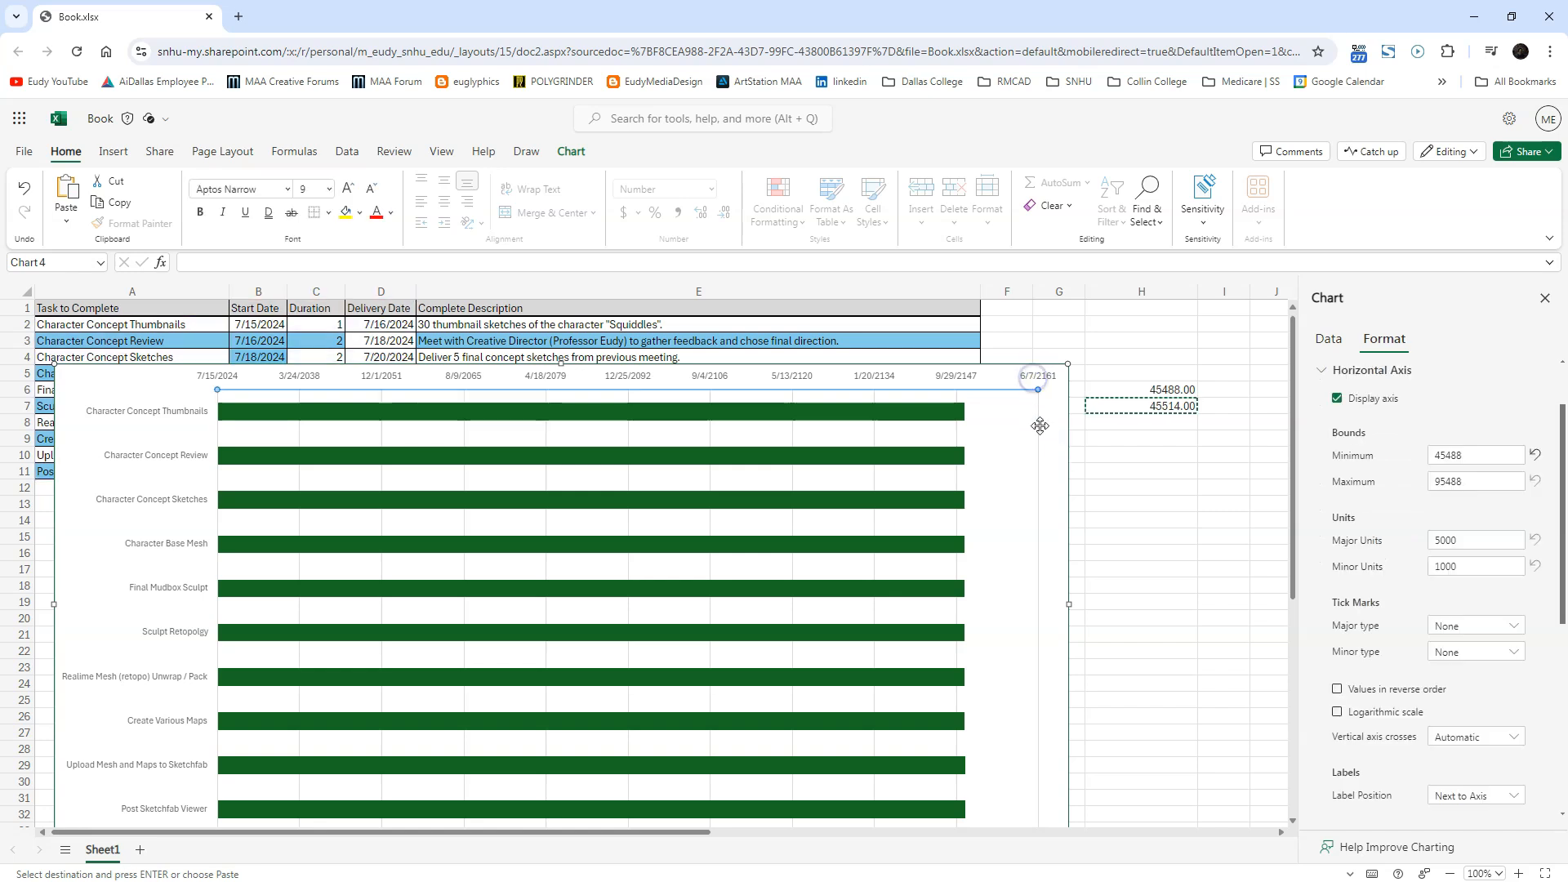
double_click(1478, 479)
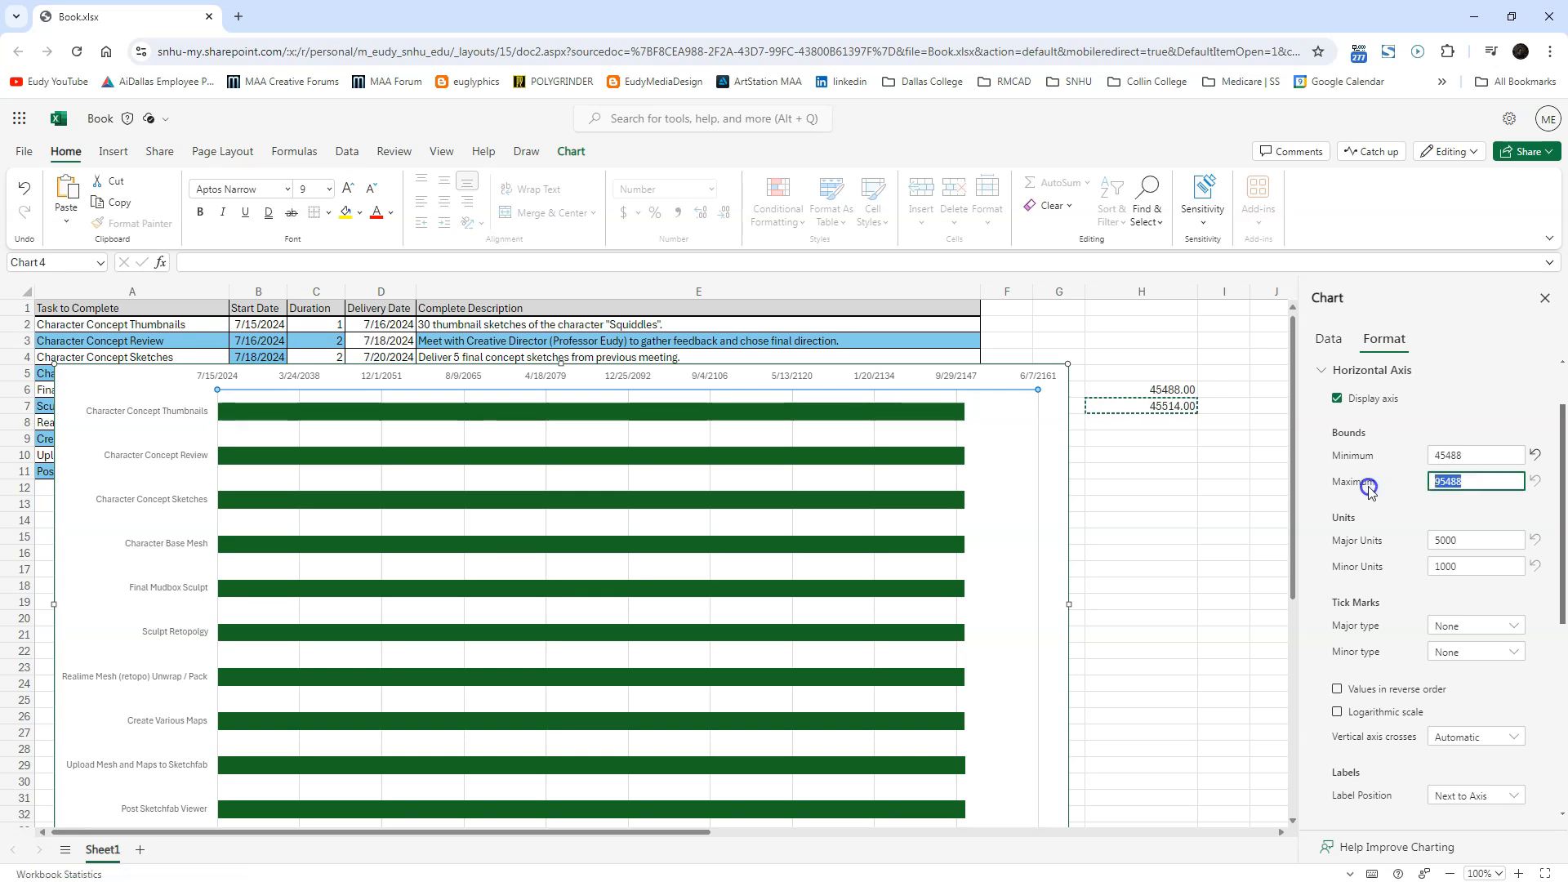
text(45514)
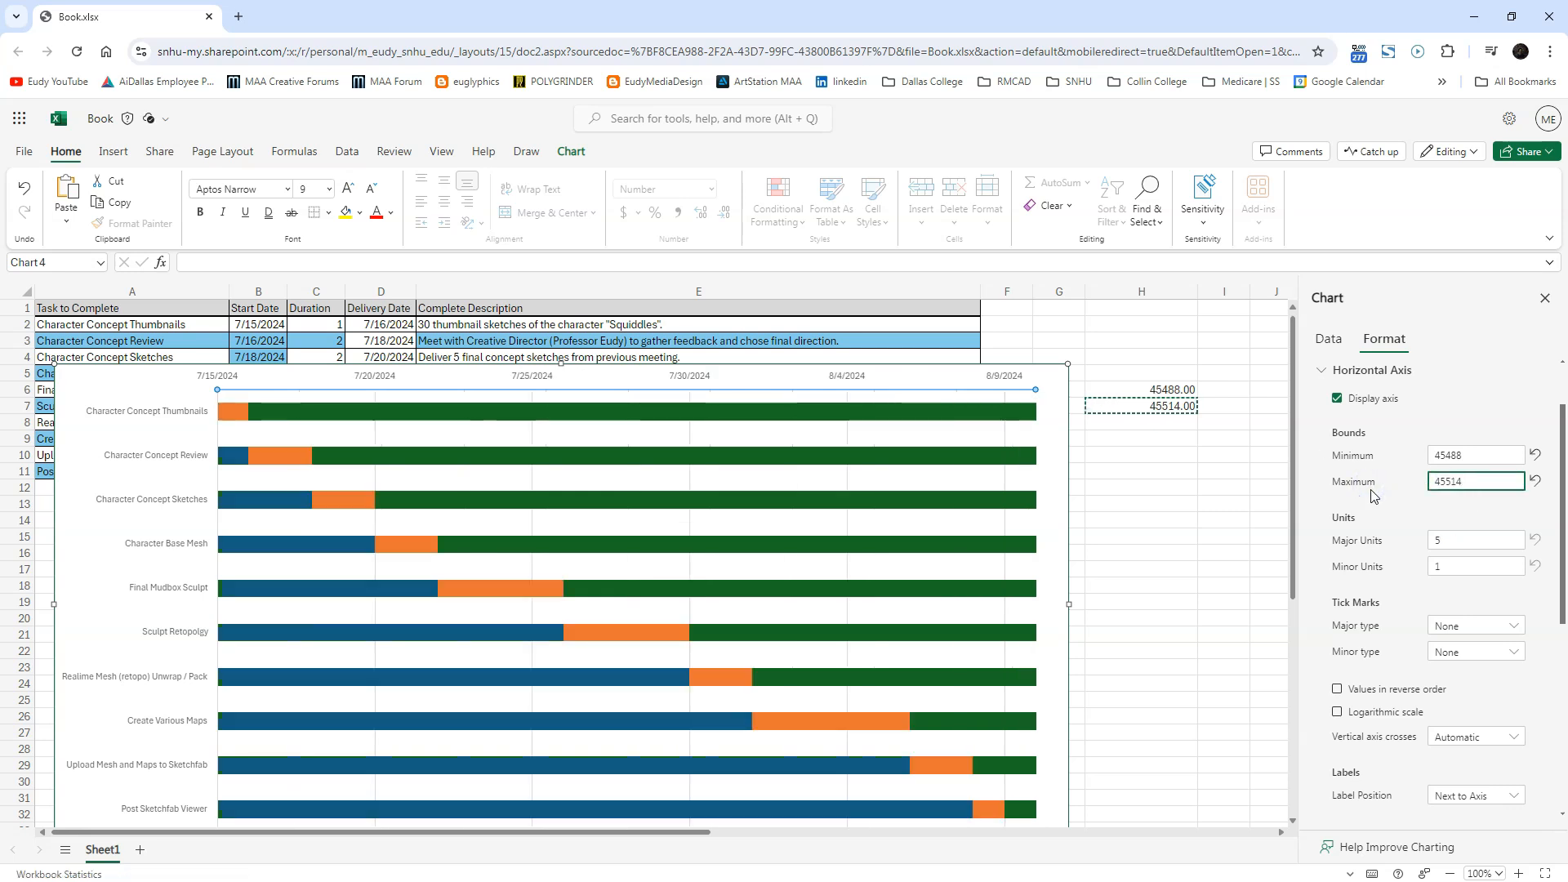
Step: Move the chart slightly up and across the sheet, and remove the fill from the Start Date series
drag(879, 375, 939, 351)
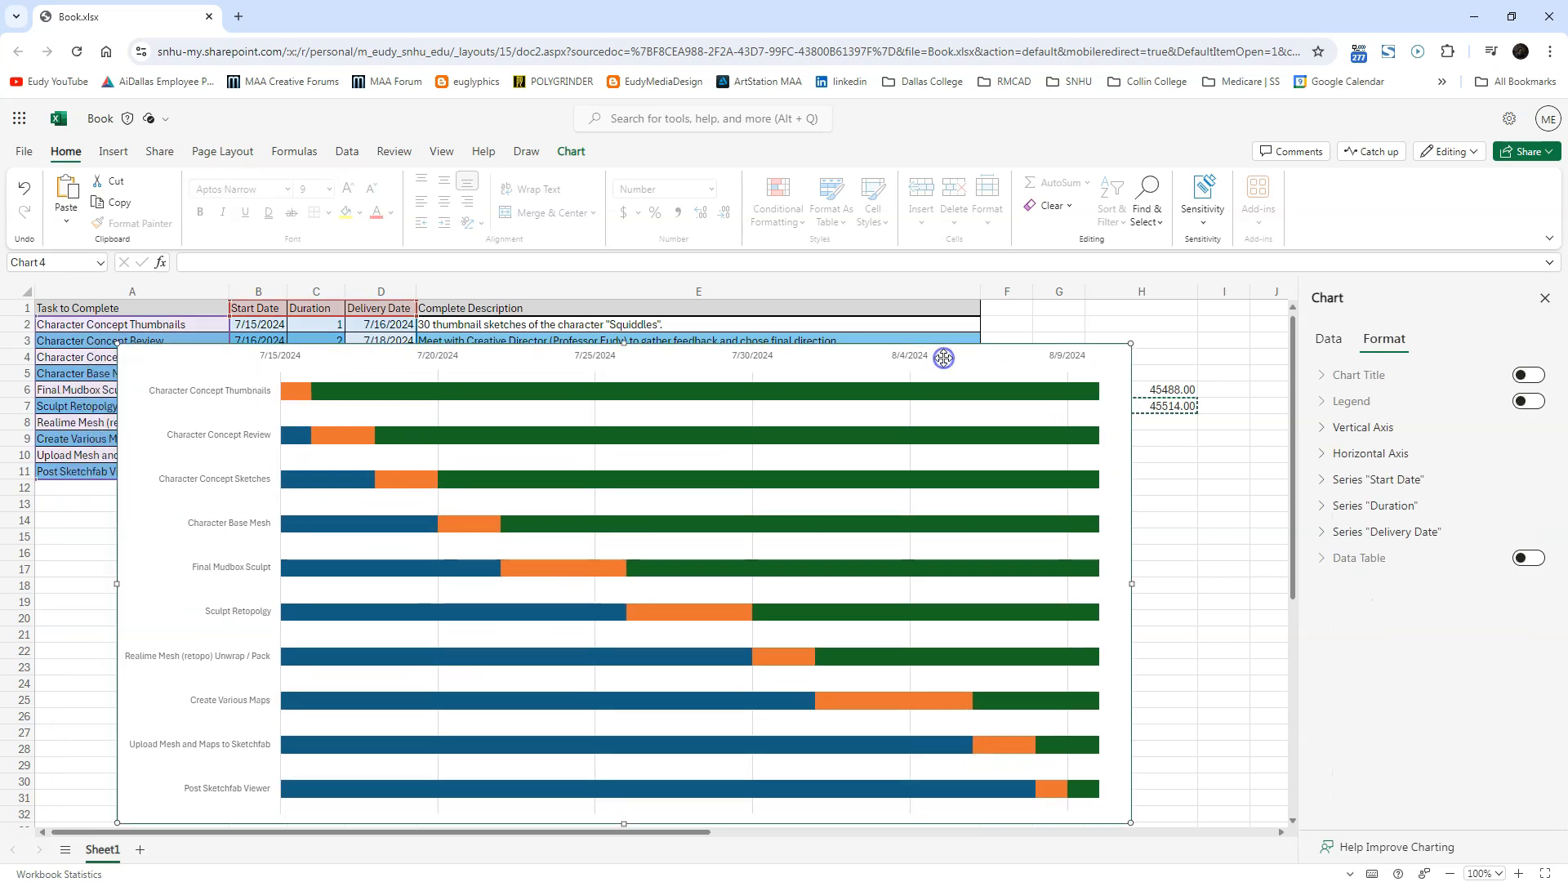
click(386, 705)
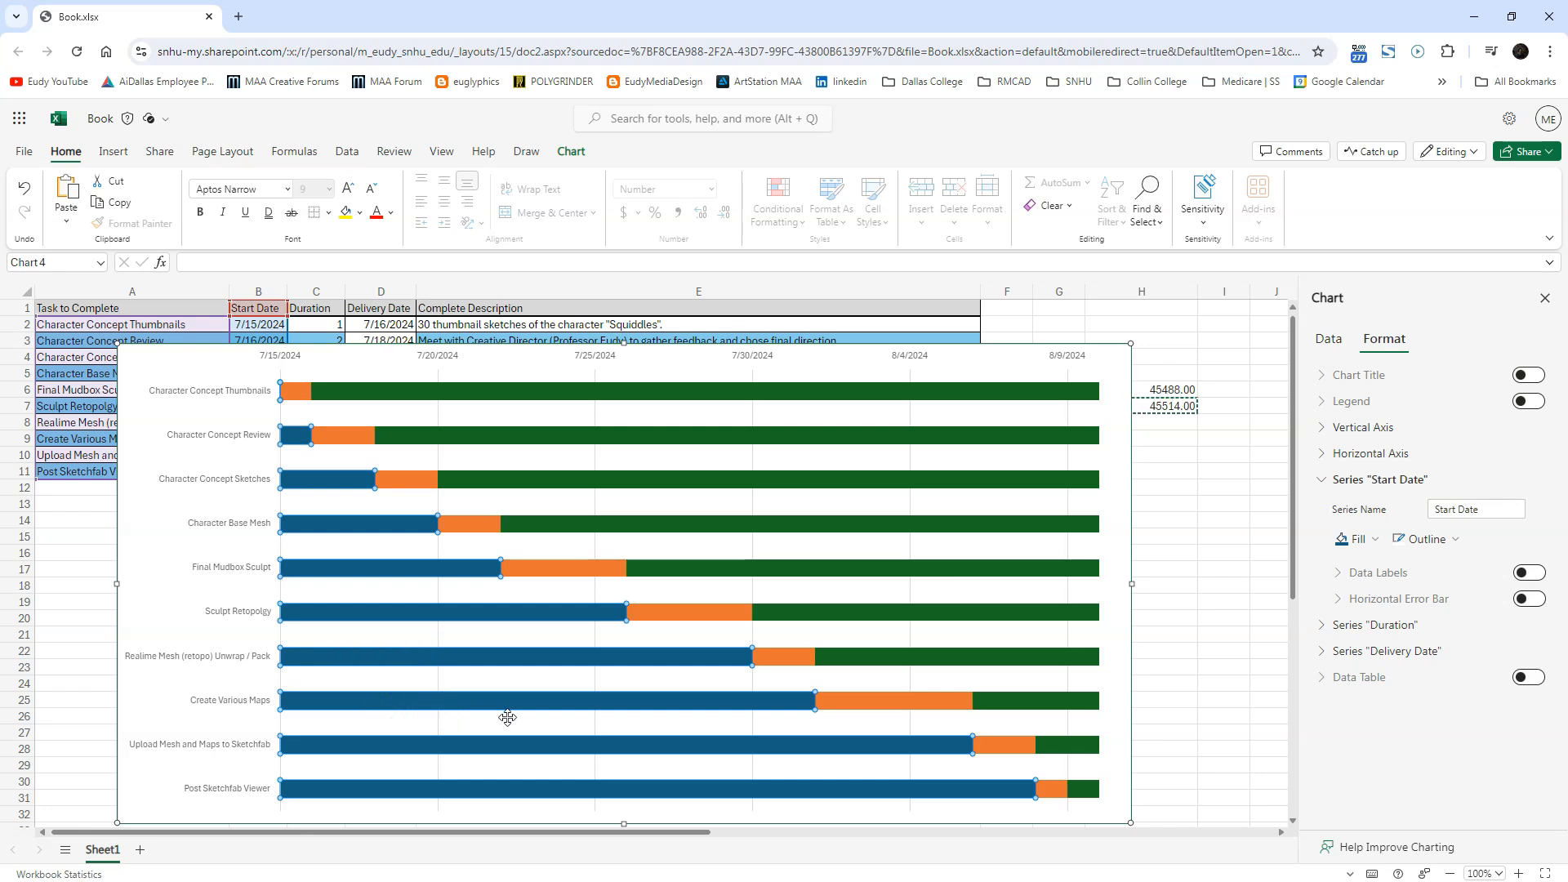
click(1357, 539)
click(1336, 843)
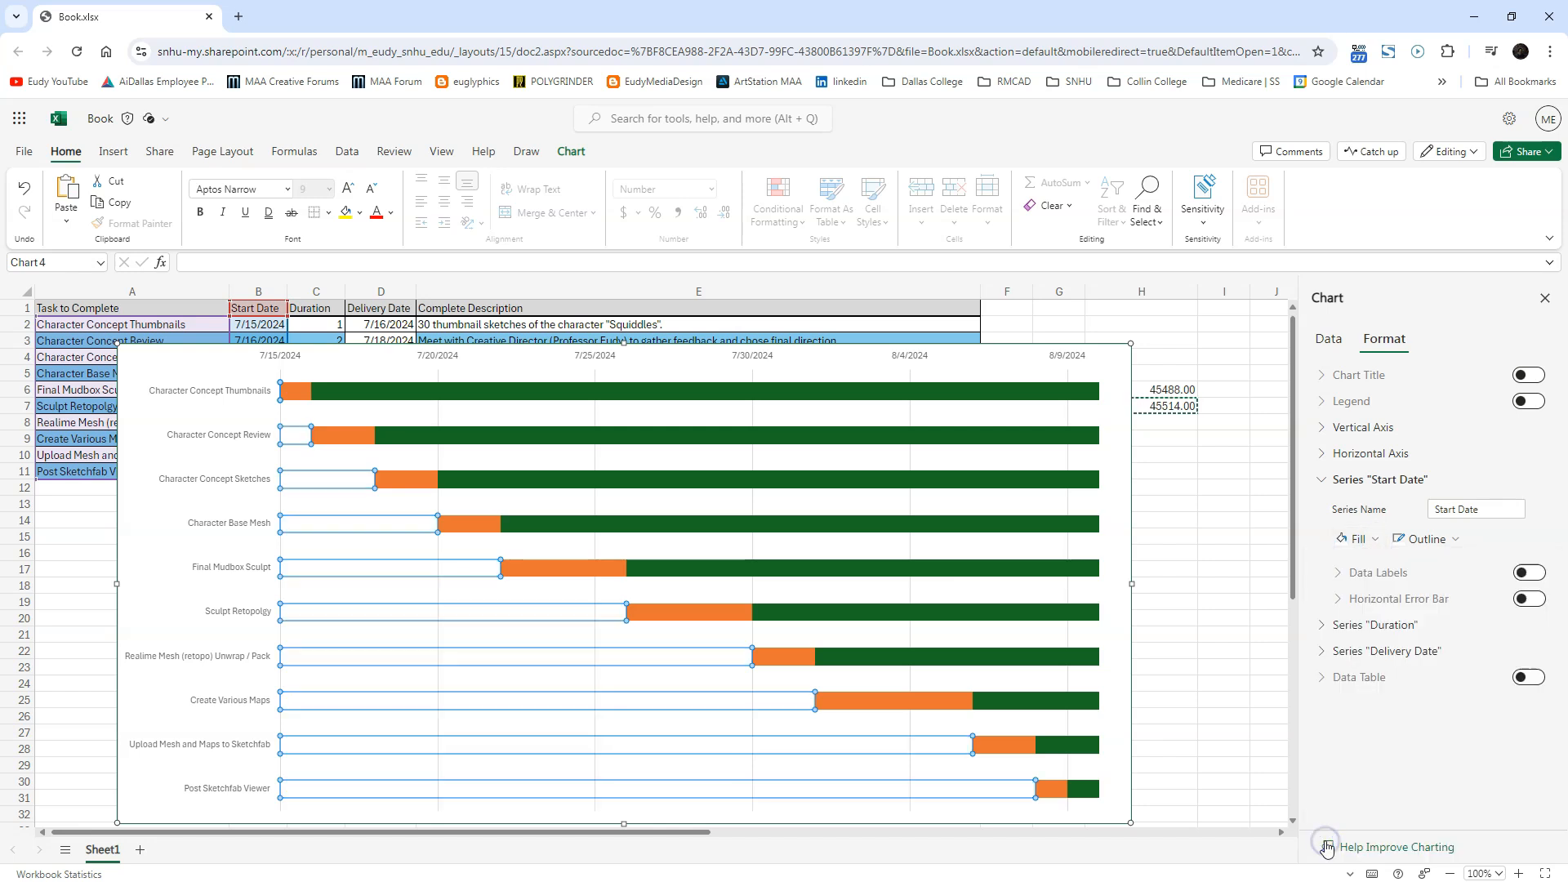
Step: Remove the fill from the Delivery Date series so only the Duration bars show, and deselect the chart
click(967, 393)
click(823, 393)
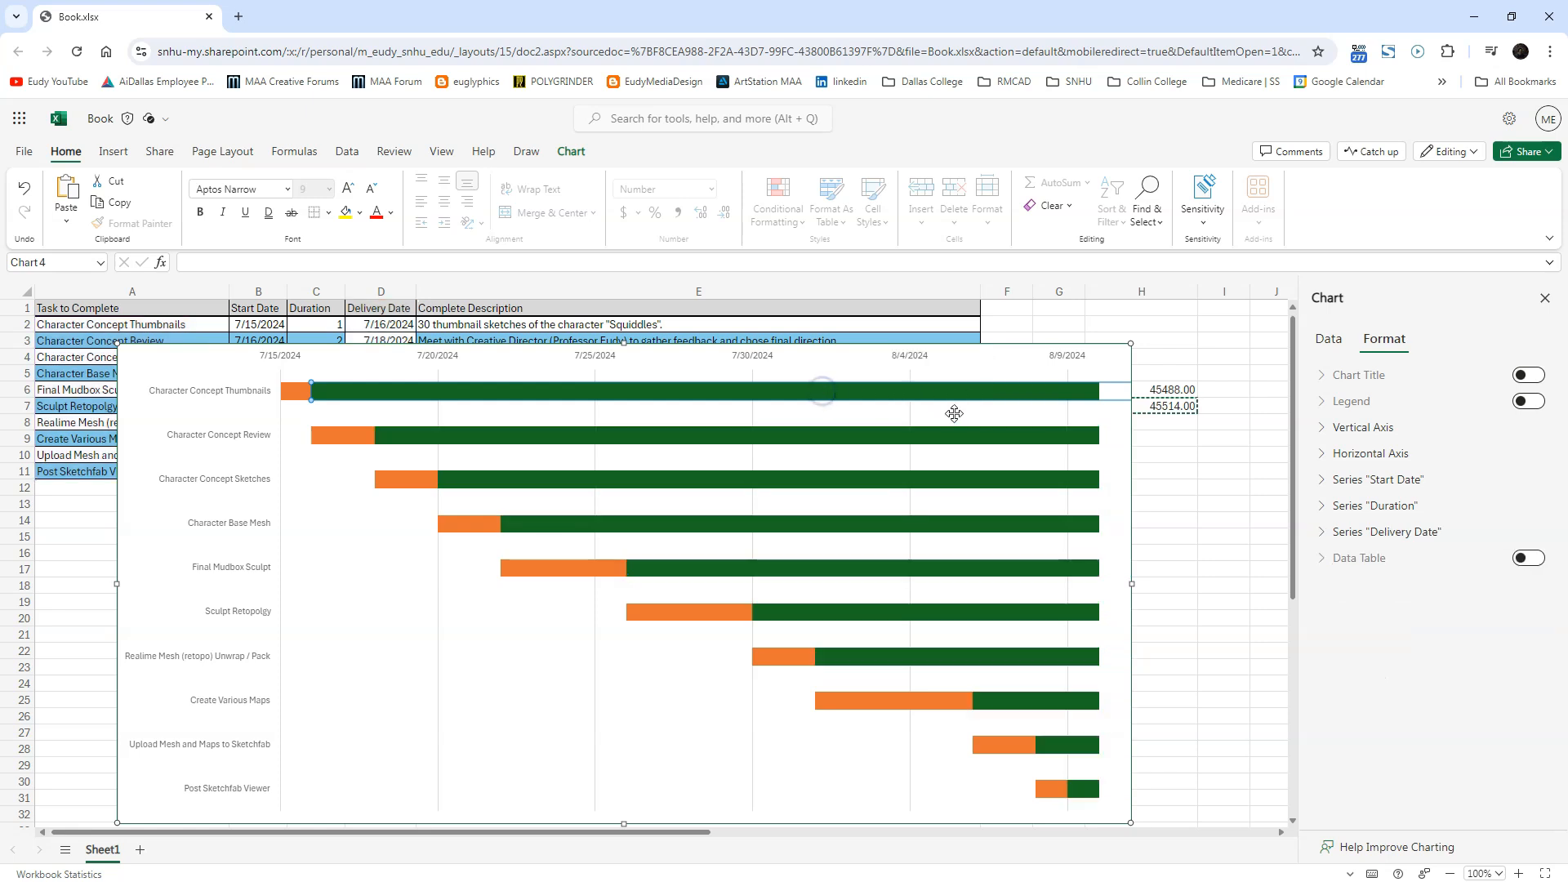
click(870, 399)
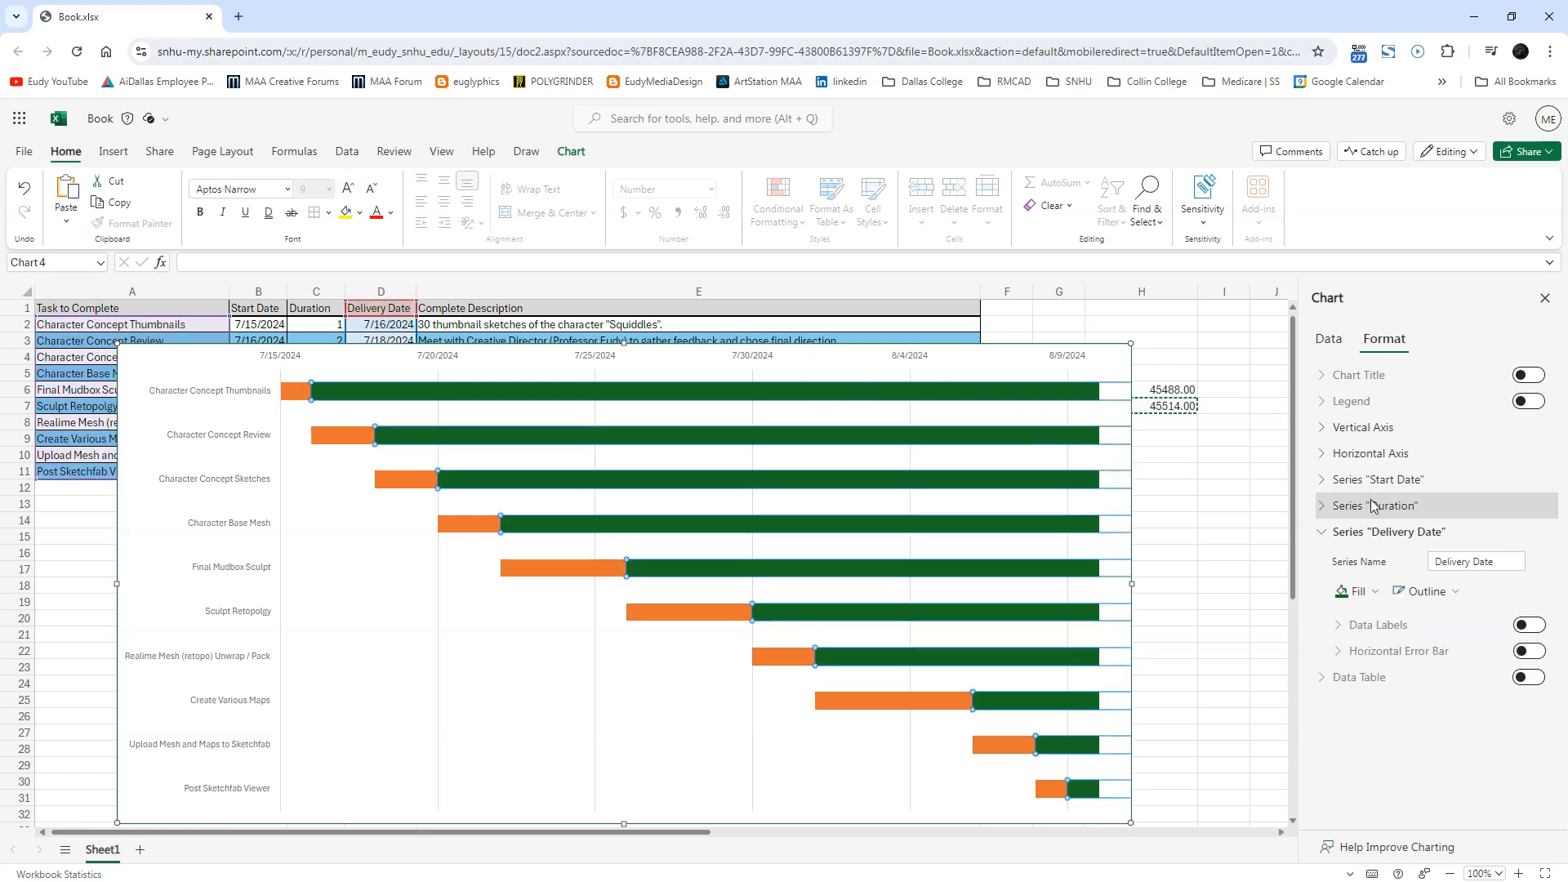
click(1362, 592)
click(1325, 843)
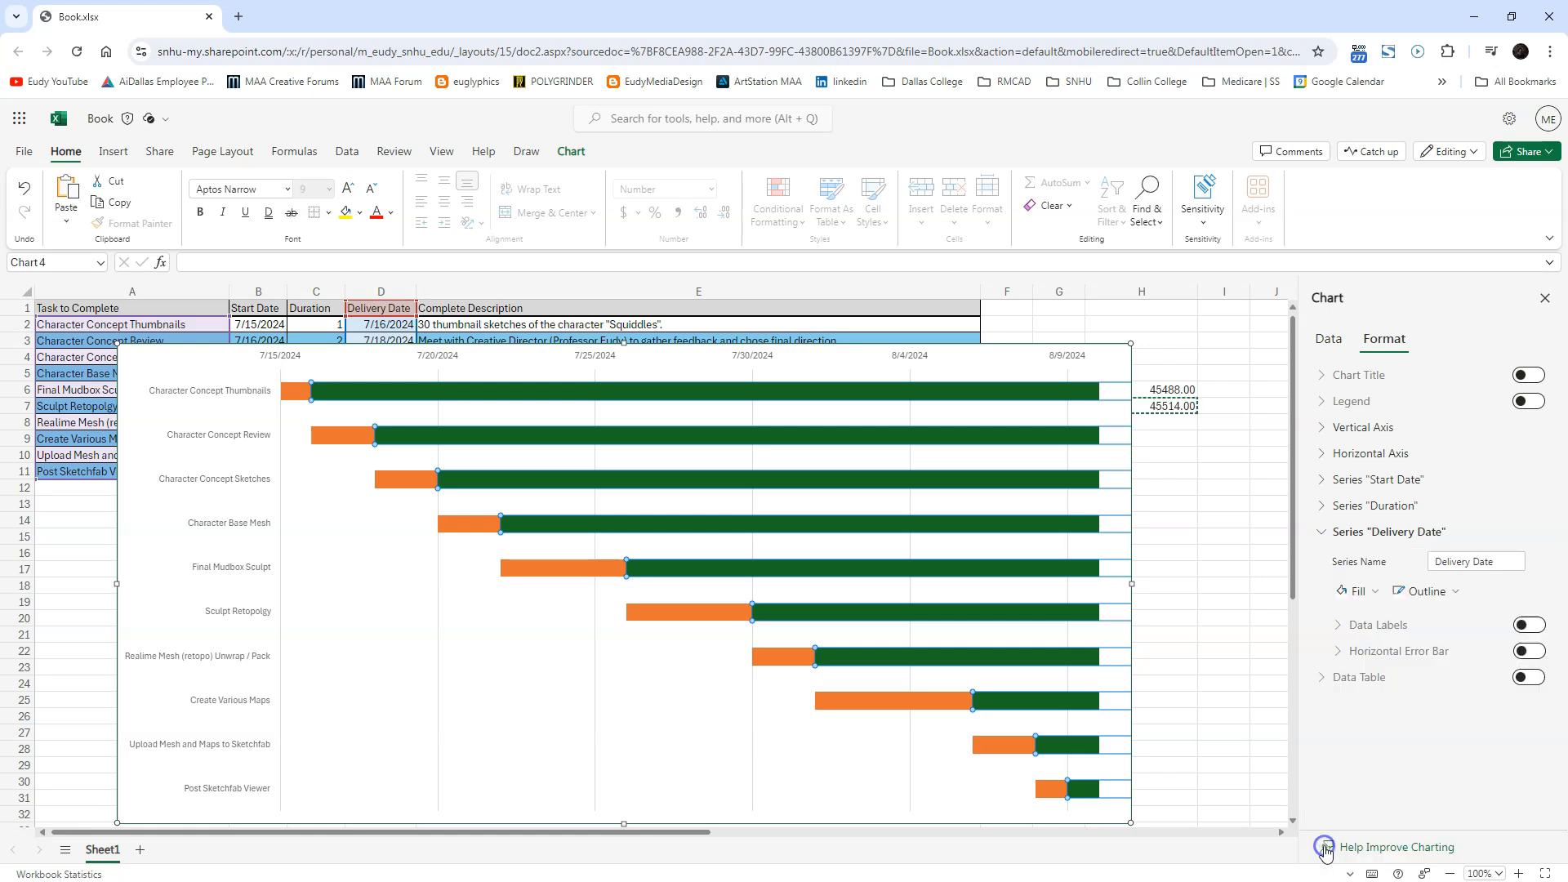
click(1262, 504)
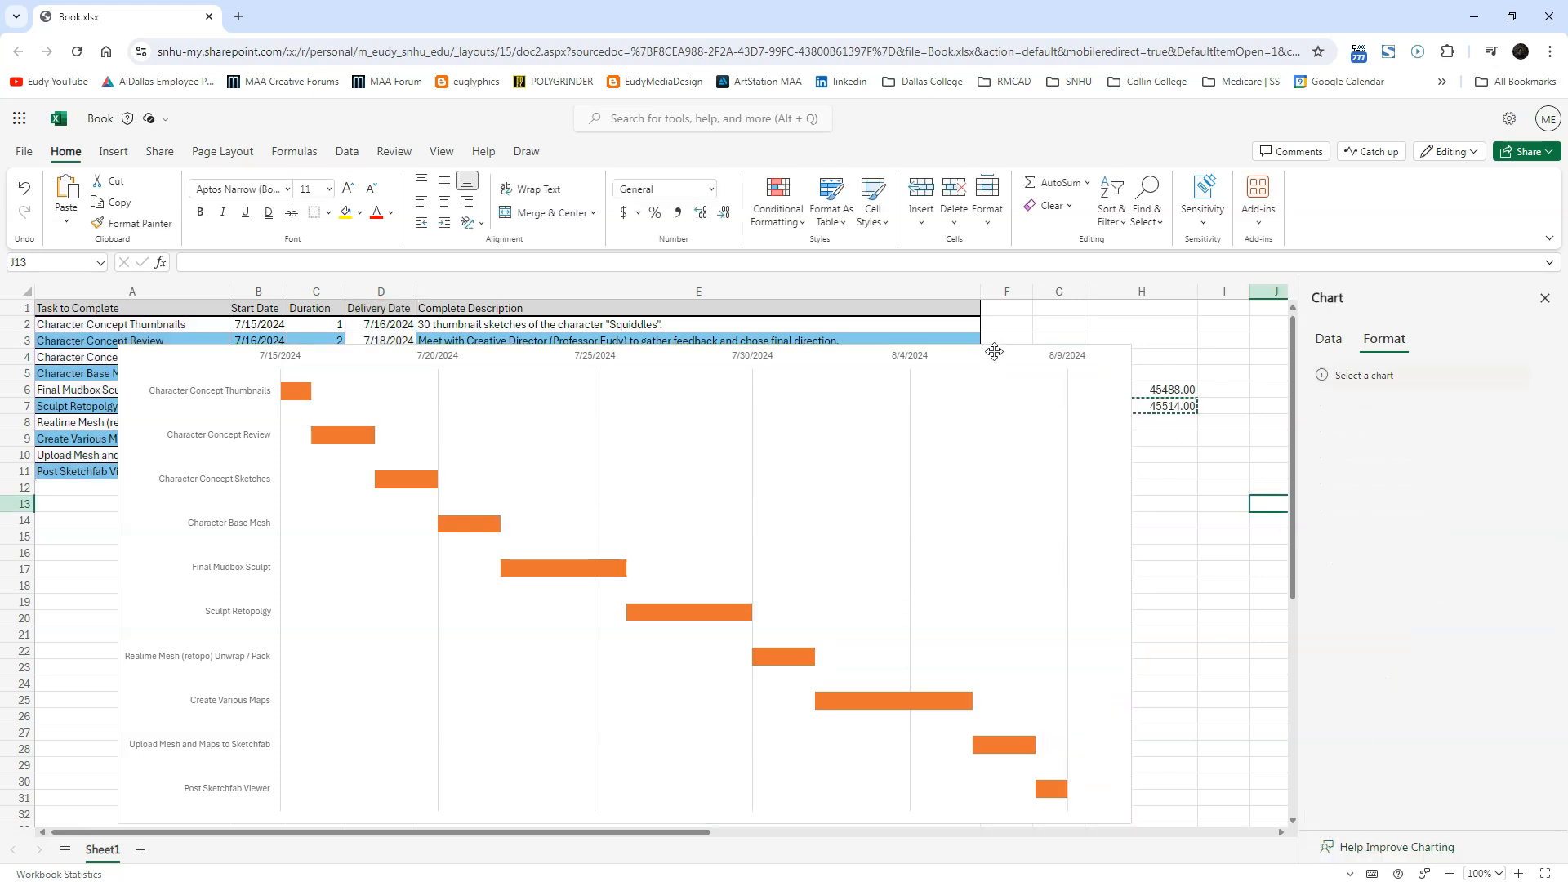
Step: Condense the ribbon to its single-line layout to free up worksheet space
click(1033, 350)
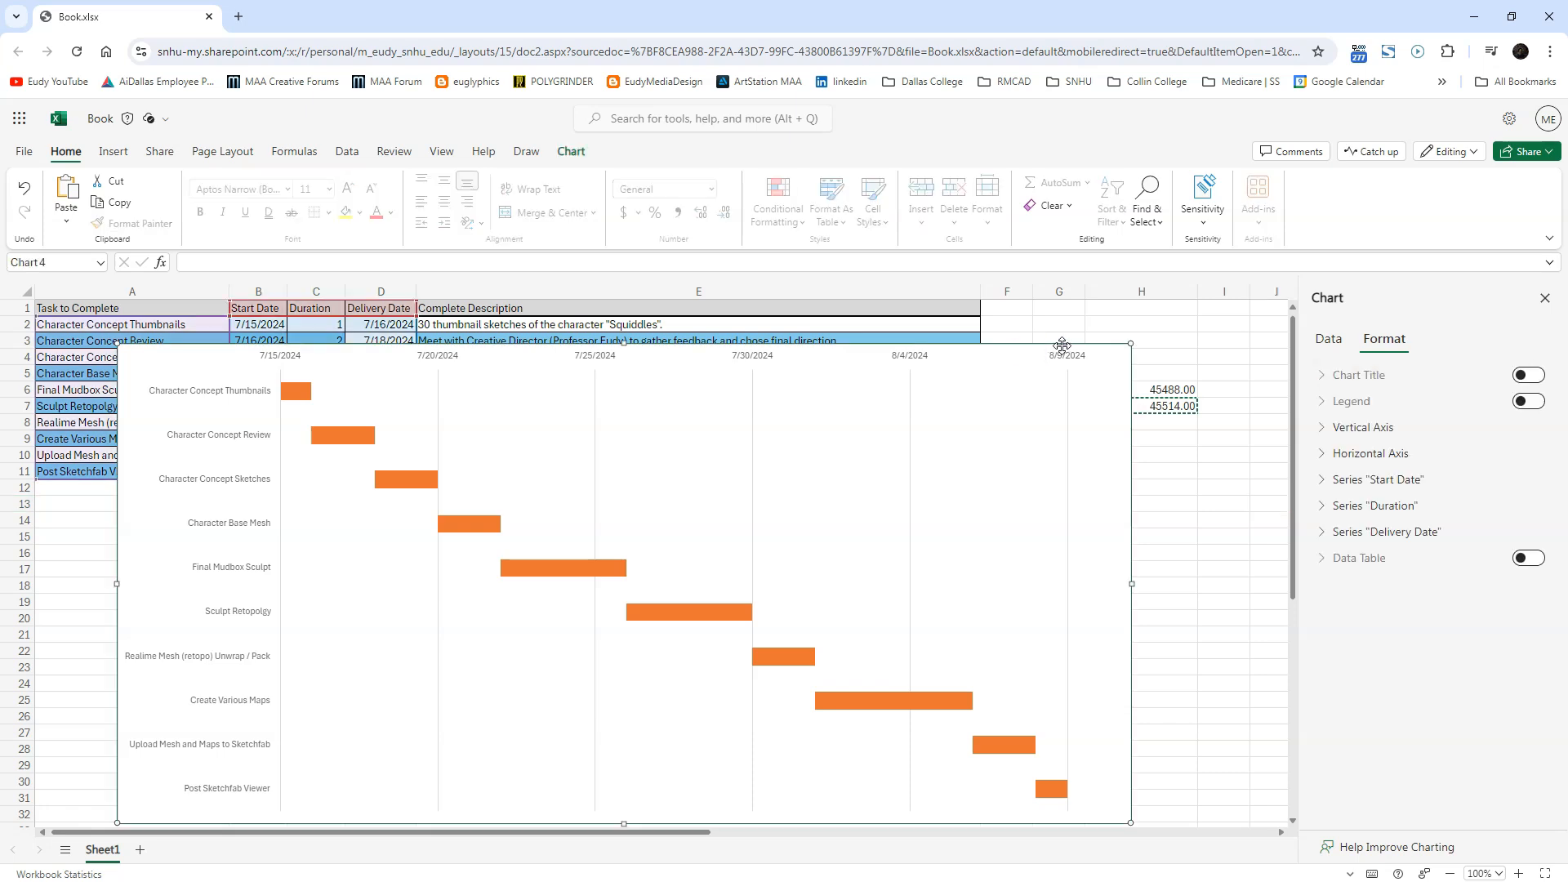
click(1549, 248)
click(1507, 310)
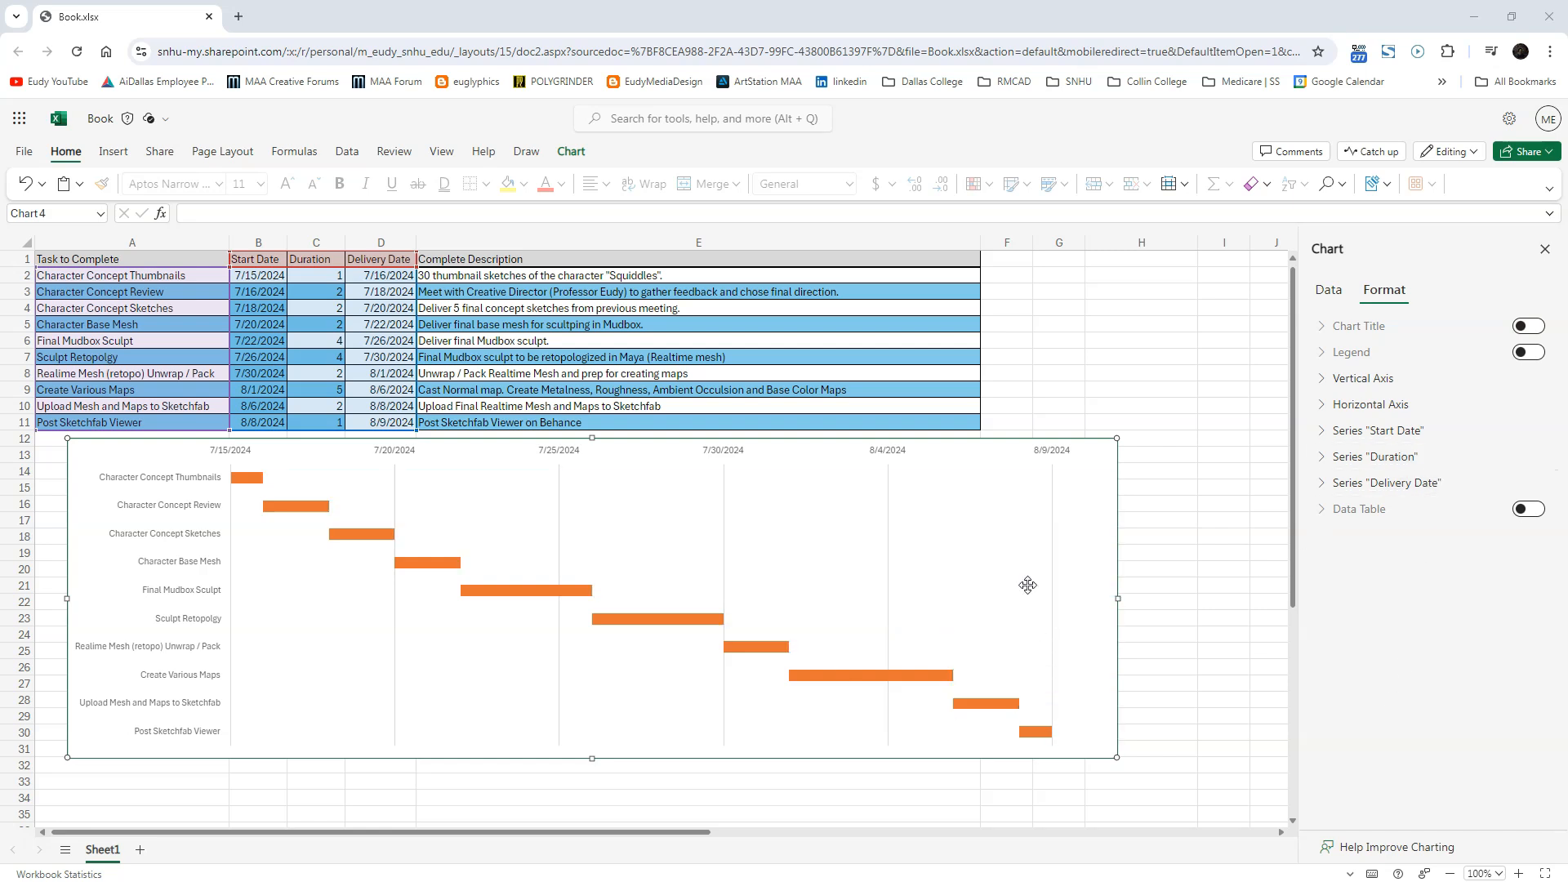
Step: Set the horizontal axis major units to 2 and move the chart down so its upper edge sits at about row 20
click(1060, 452)
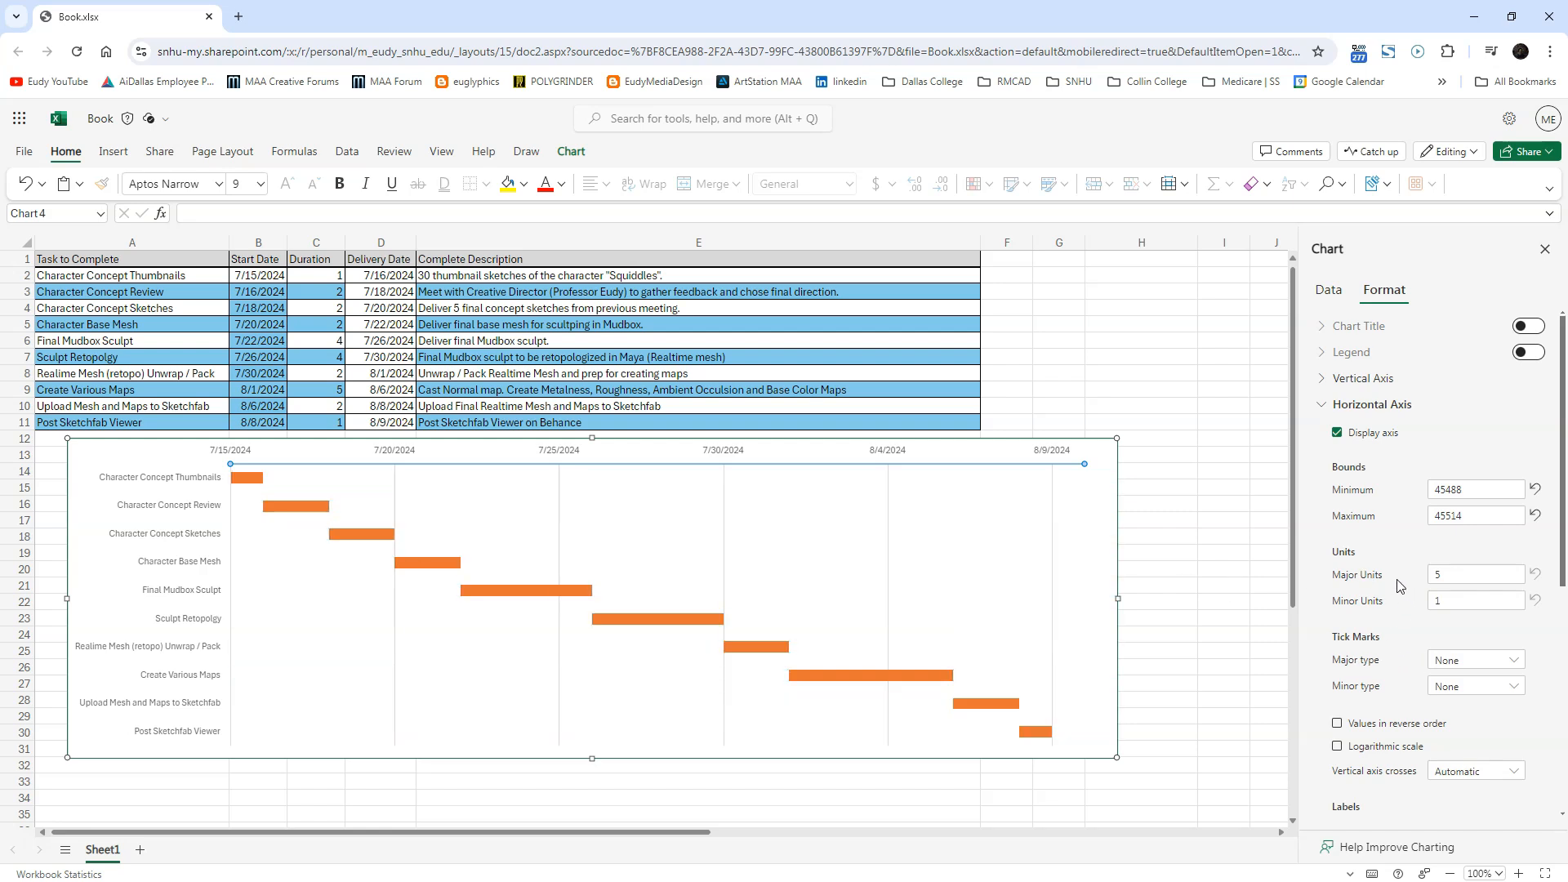
click(1425, 575)
key(Return)
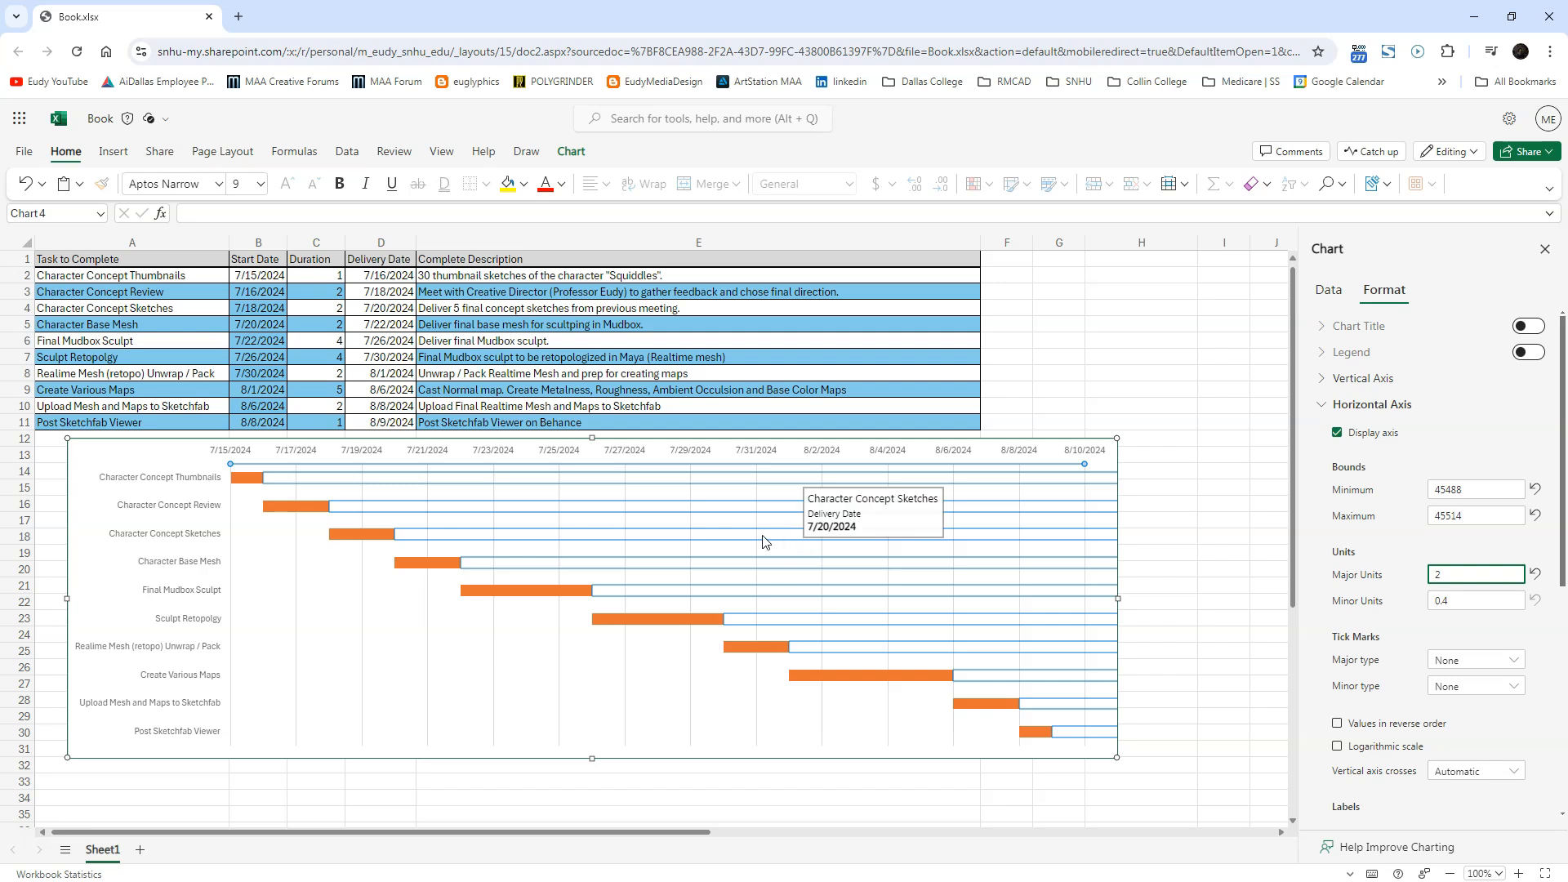
drag(681, 456, 712, 598)
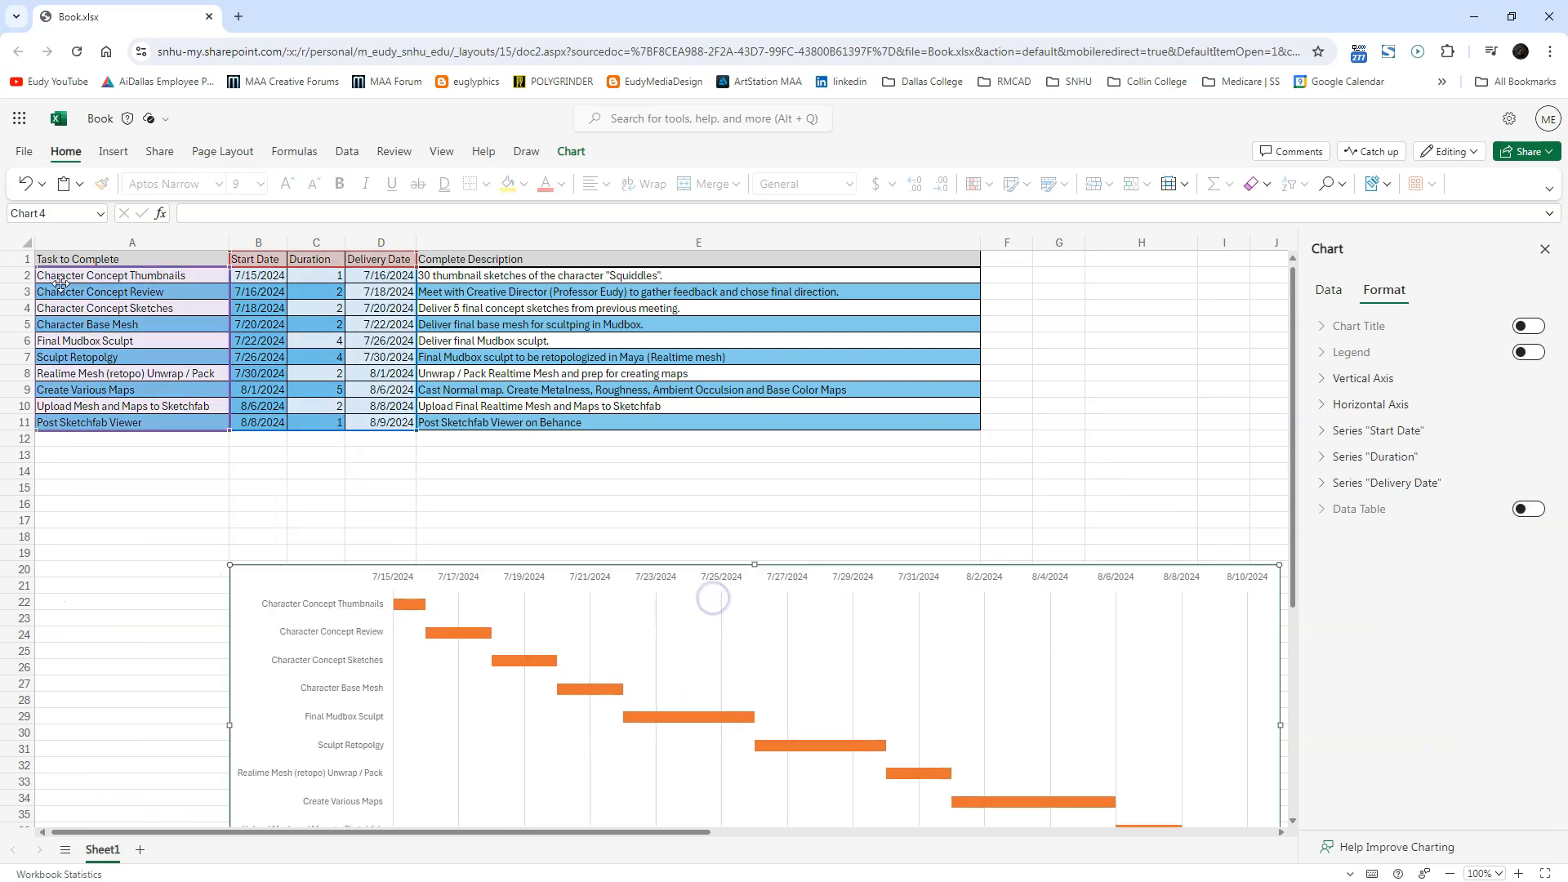
Step: Insert a blank row above the table header and enlarge its height to about that of 17 standard rows
click(21, 259)
right_click(25, 260)
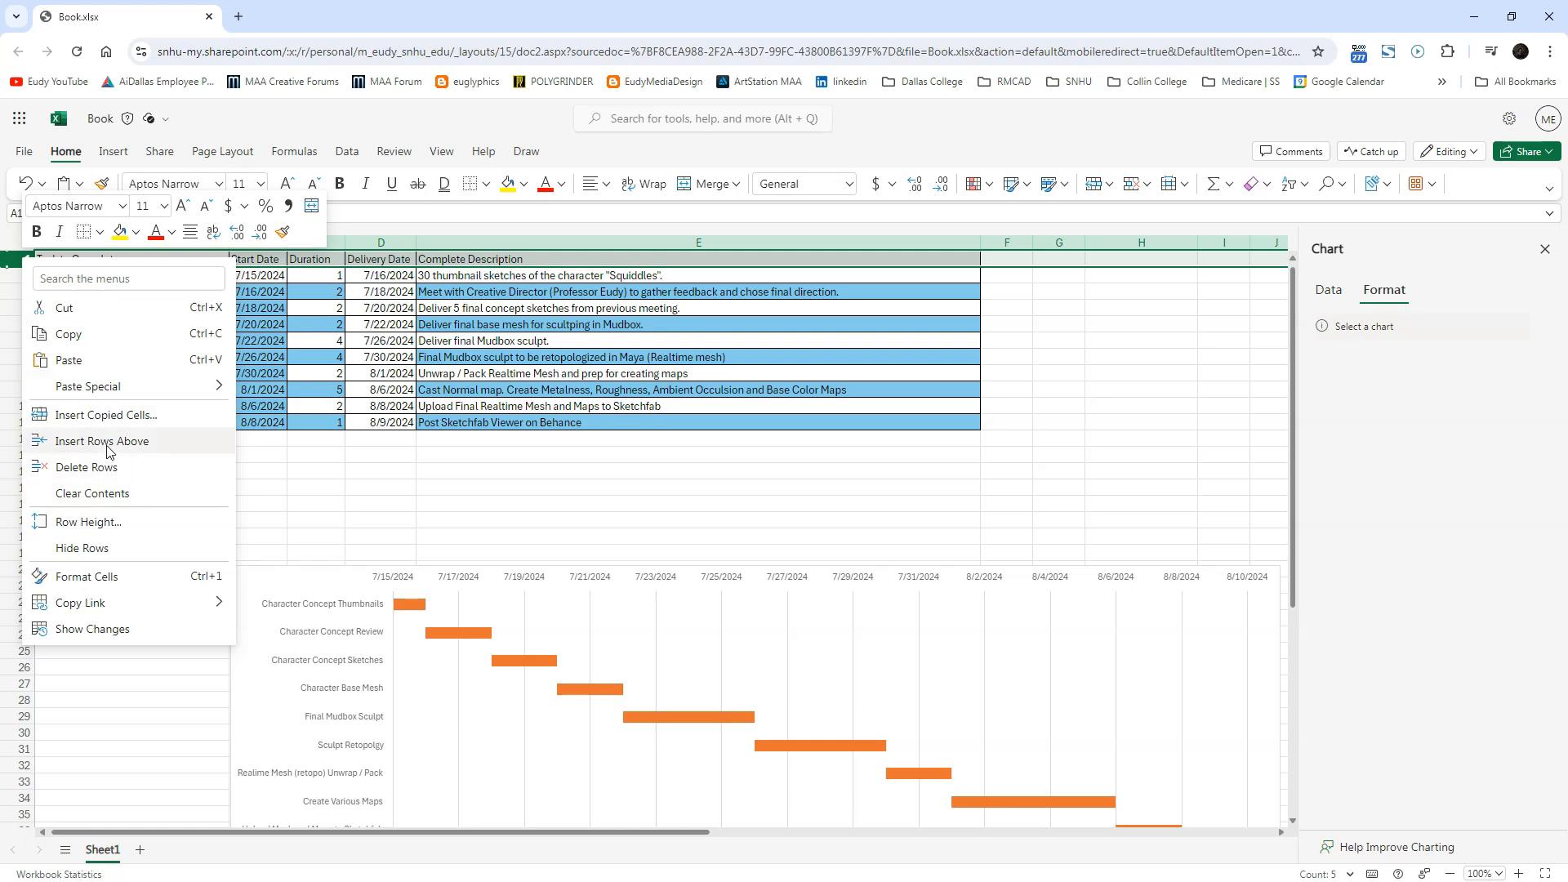
click(1123, 357)
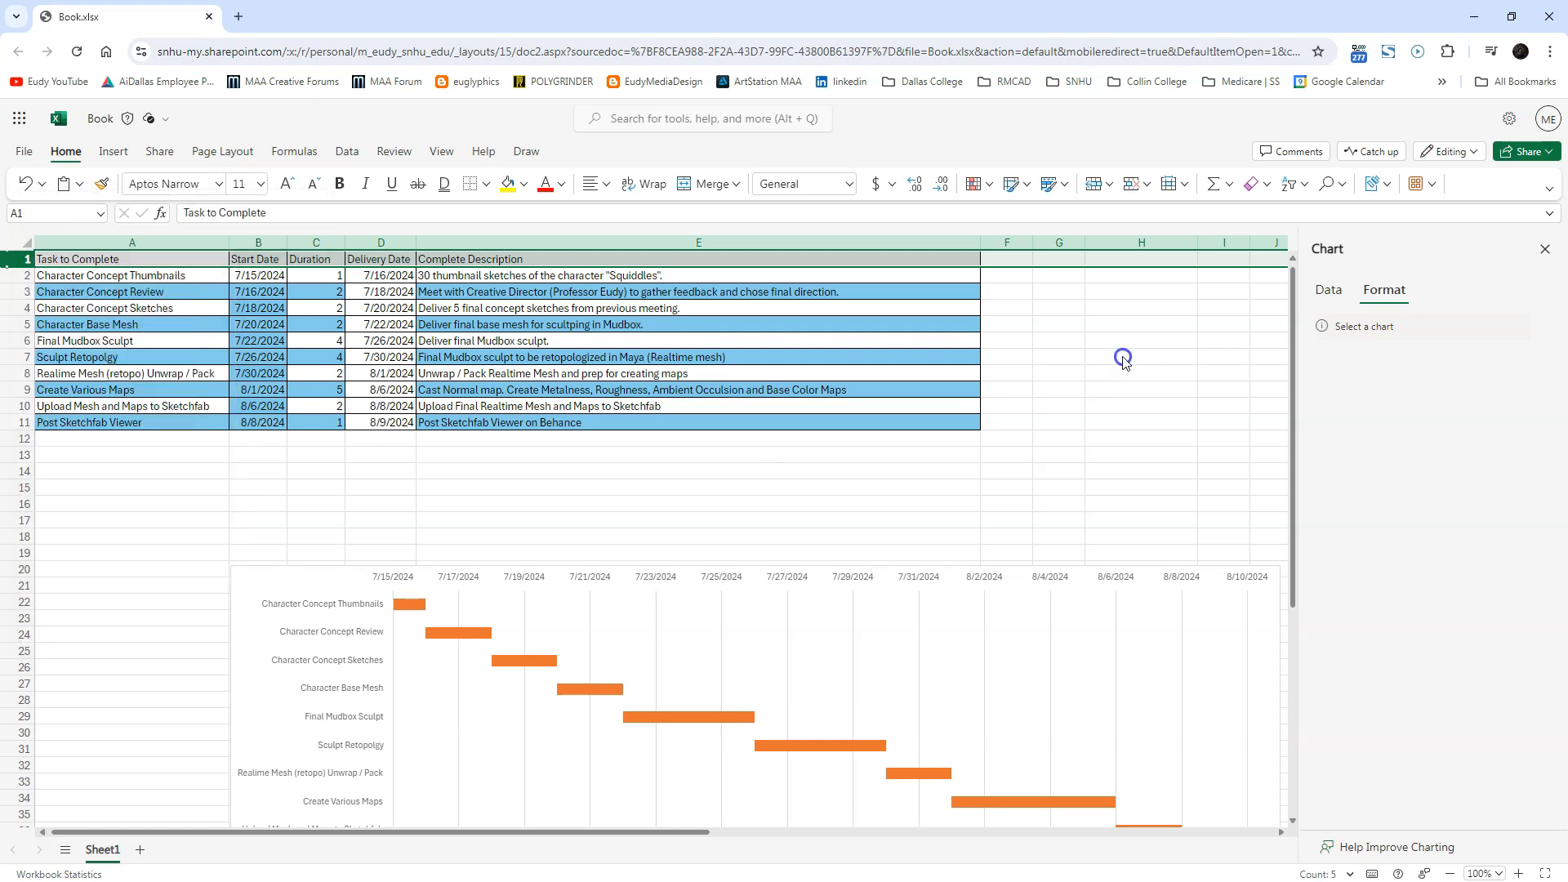
right_click(13, 257)
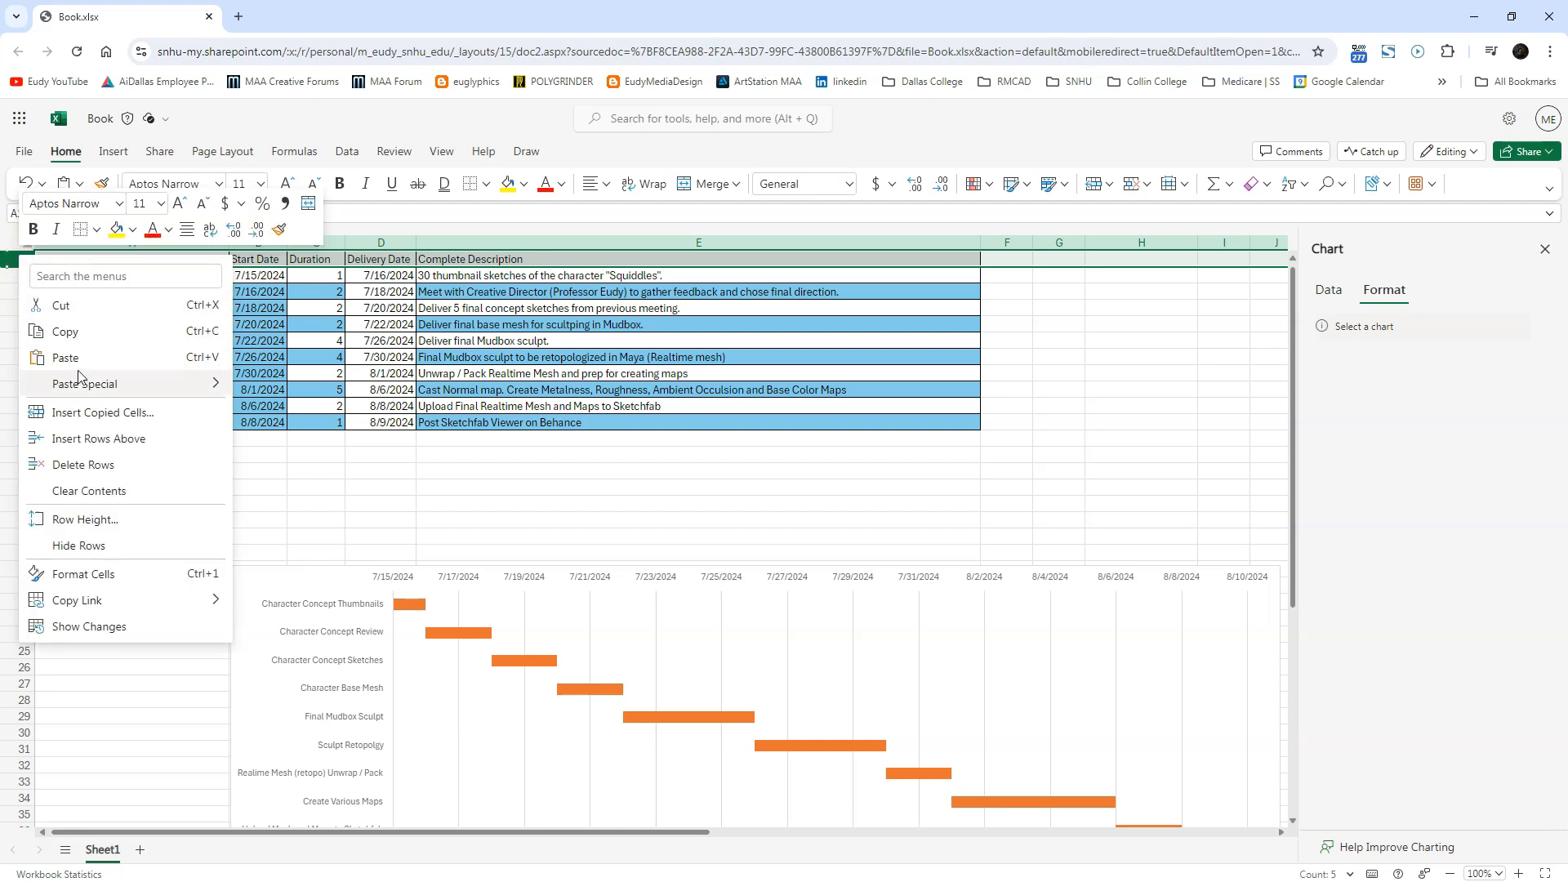
click(114, 440)
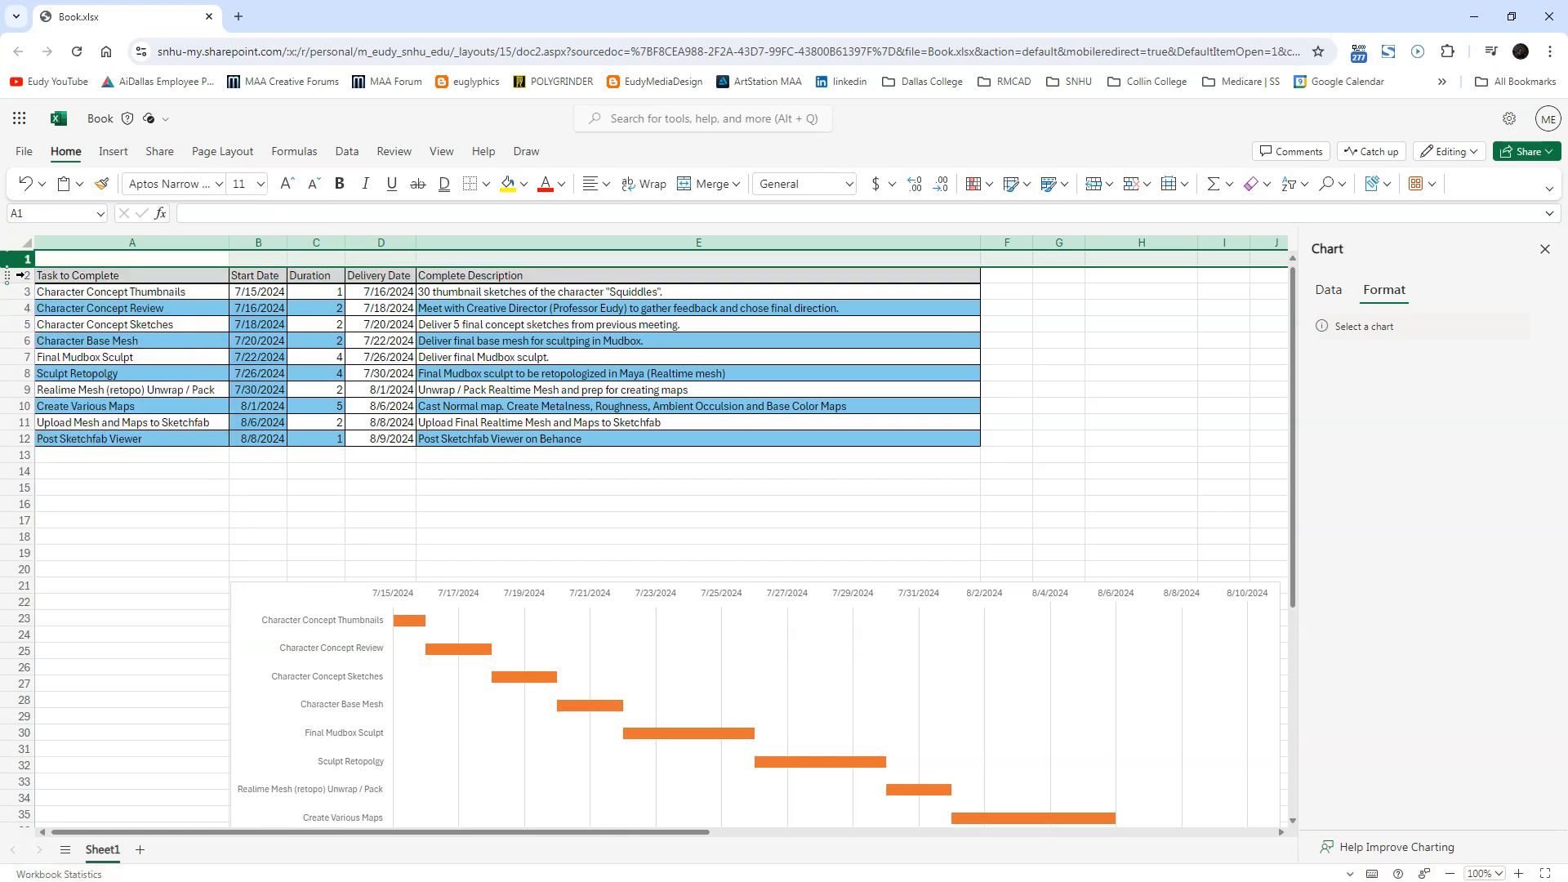
drag(22, 267, 49, 537)
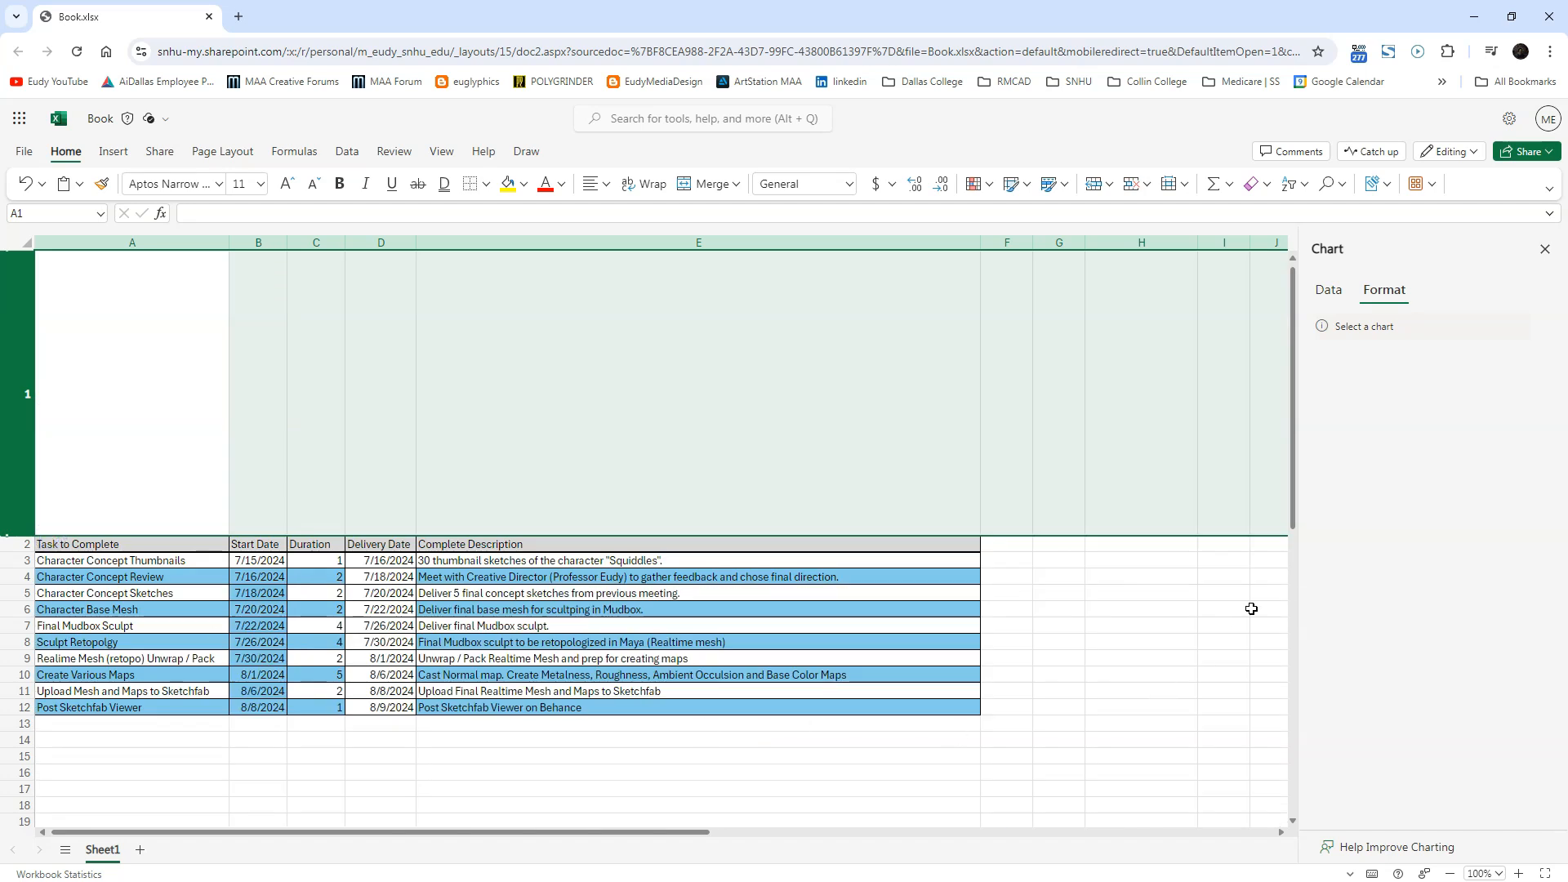
drag(1295, 503, 1292, 585)
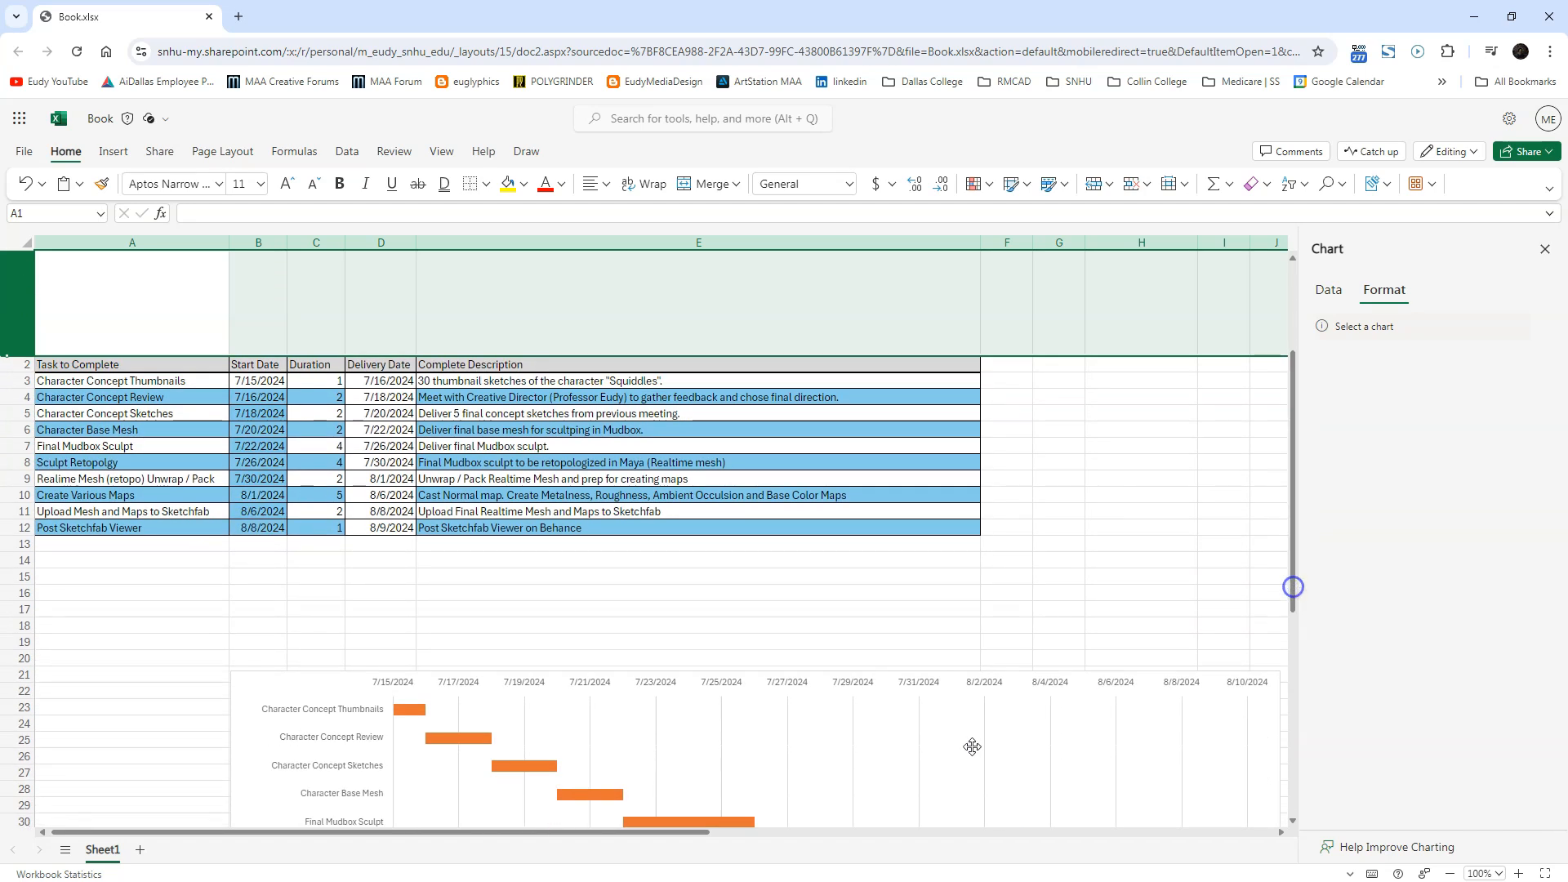
Step: Move the chart to the upper-left corner of the blank first row and enlarge that row to about 20 standard rows high
drag(889, 459, 767, 350)
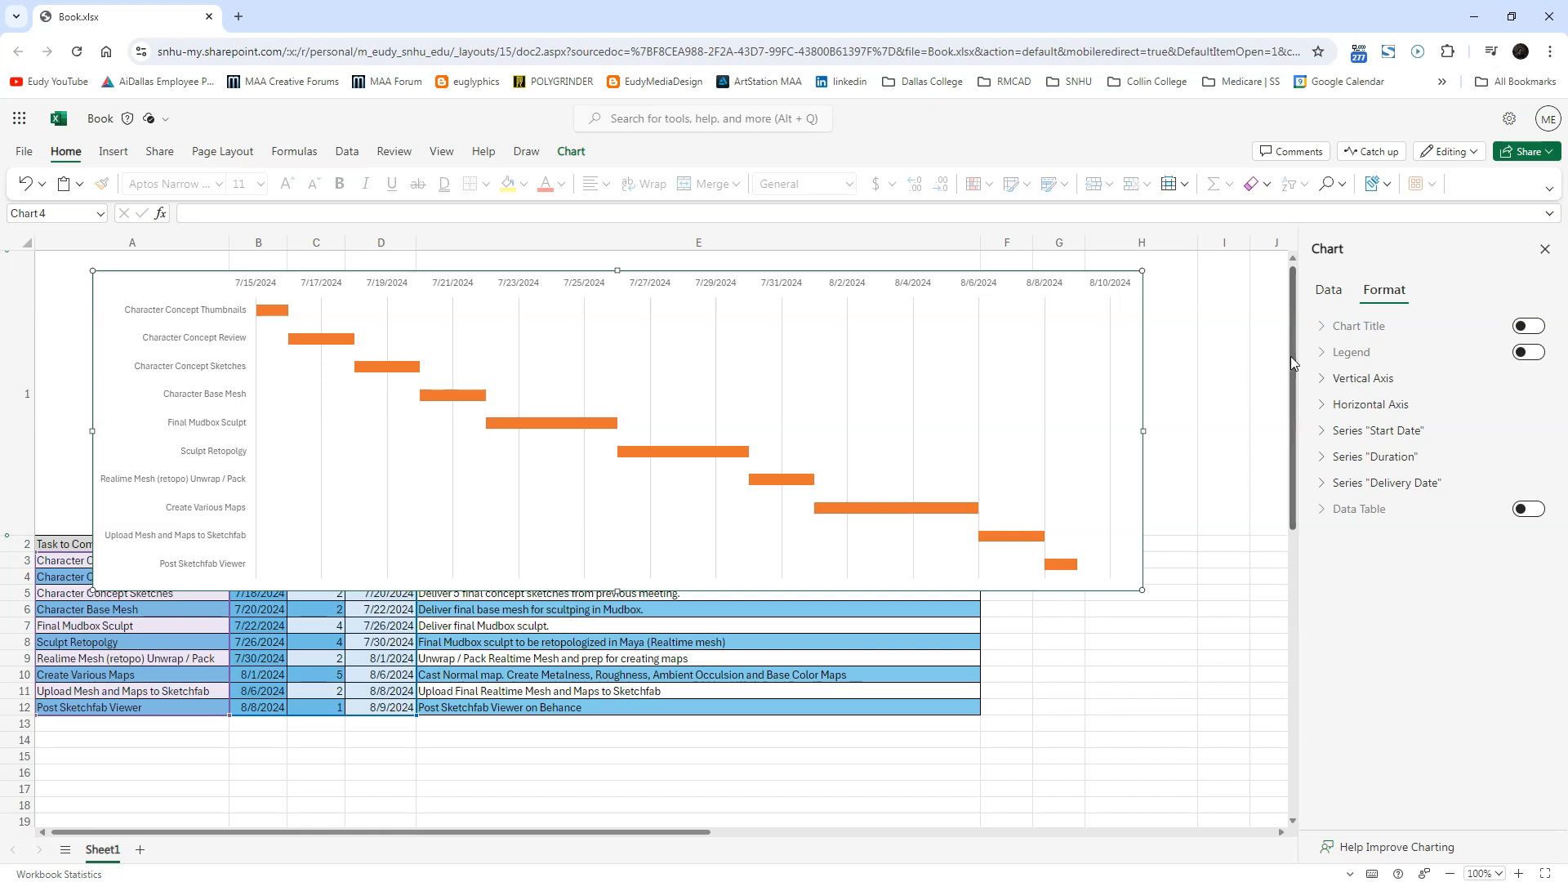
click(270, 395)
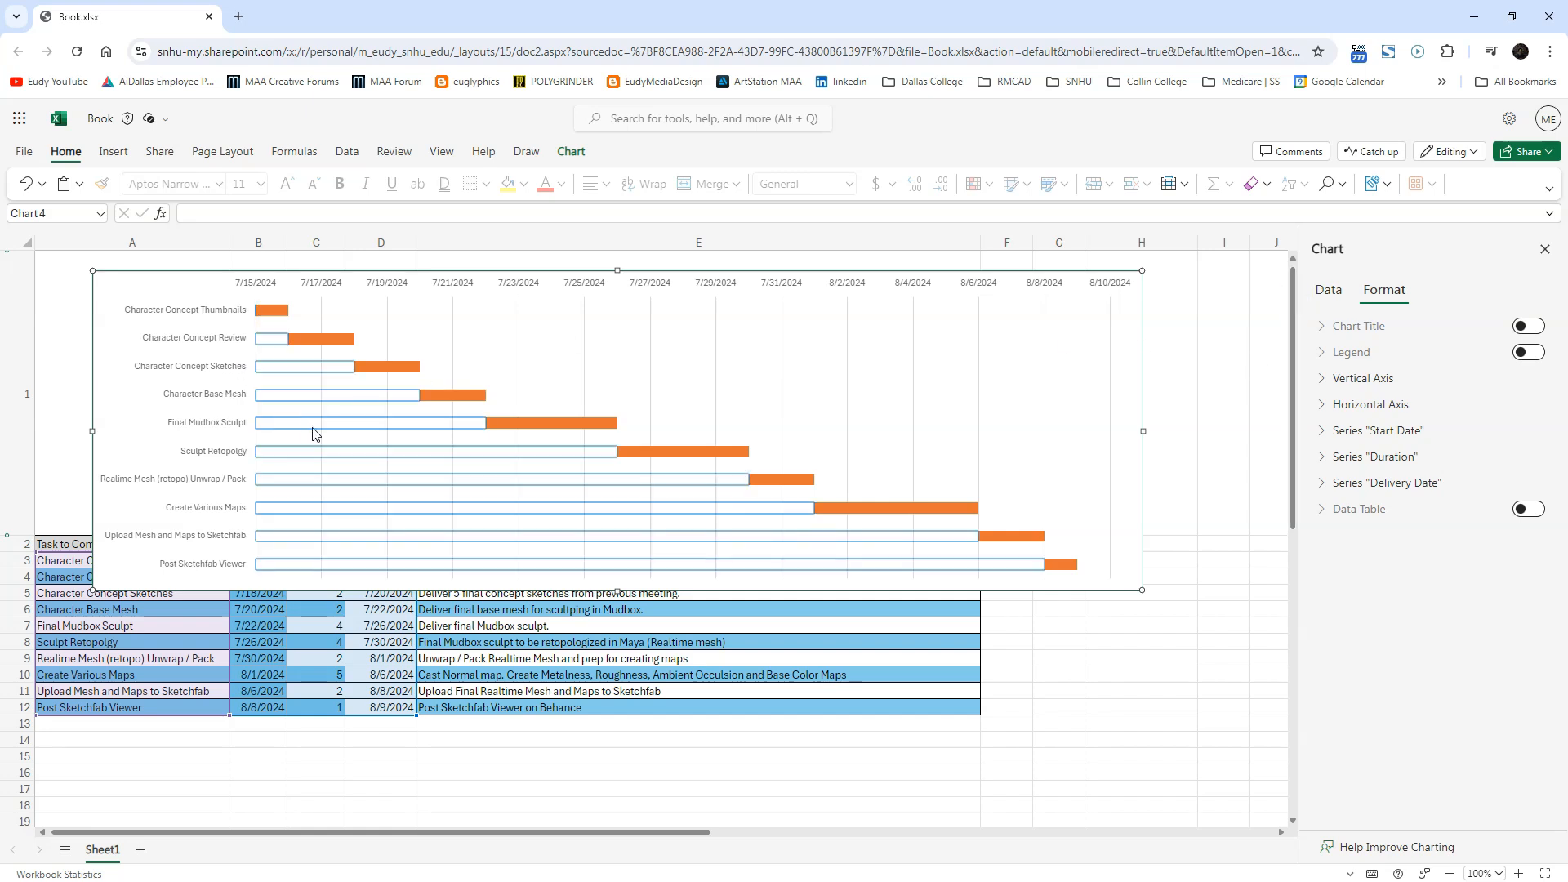
drag(941, 287, 899, 263)
drag(21, 533, 21, 575)
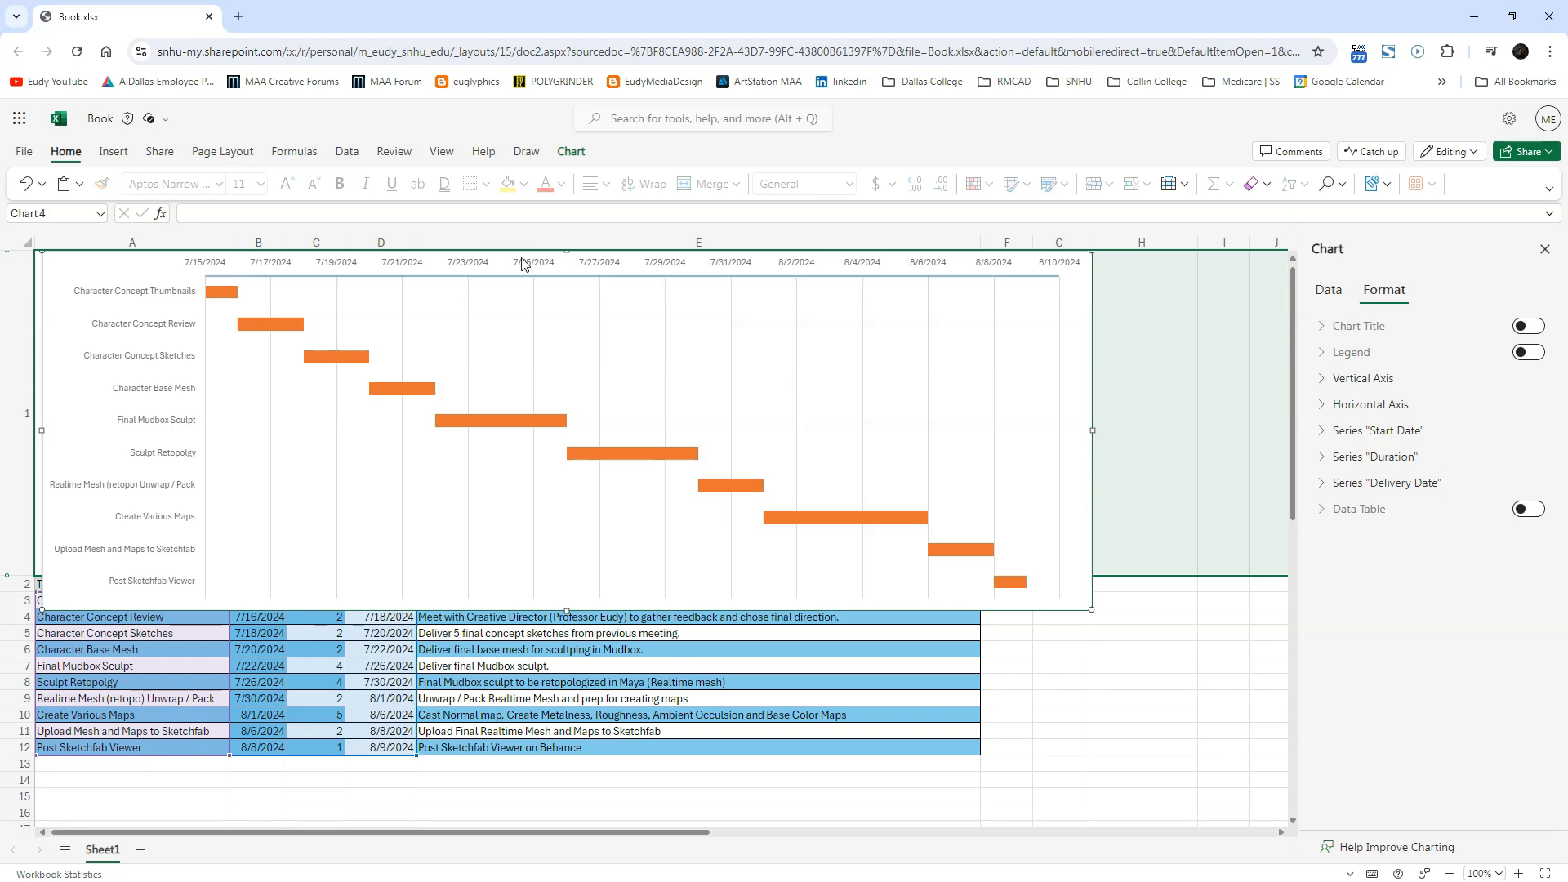
drag(67, 272, 66, 267)
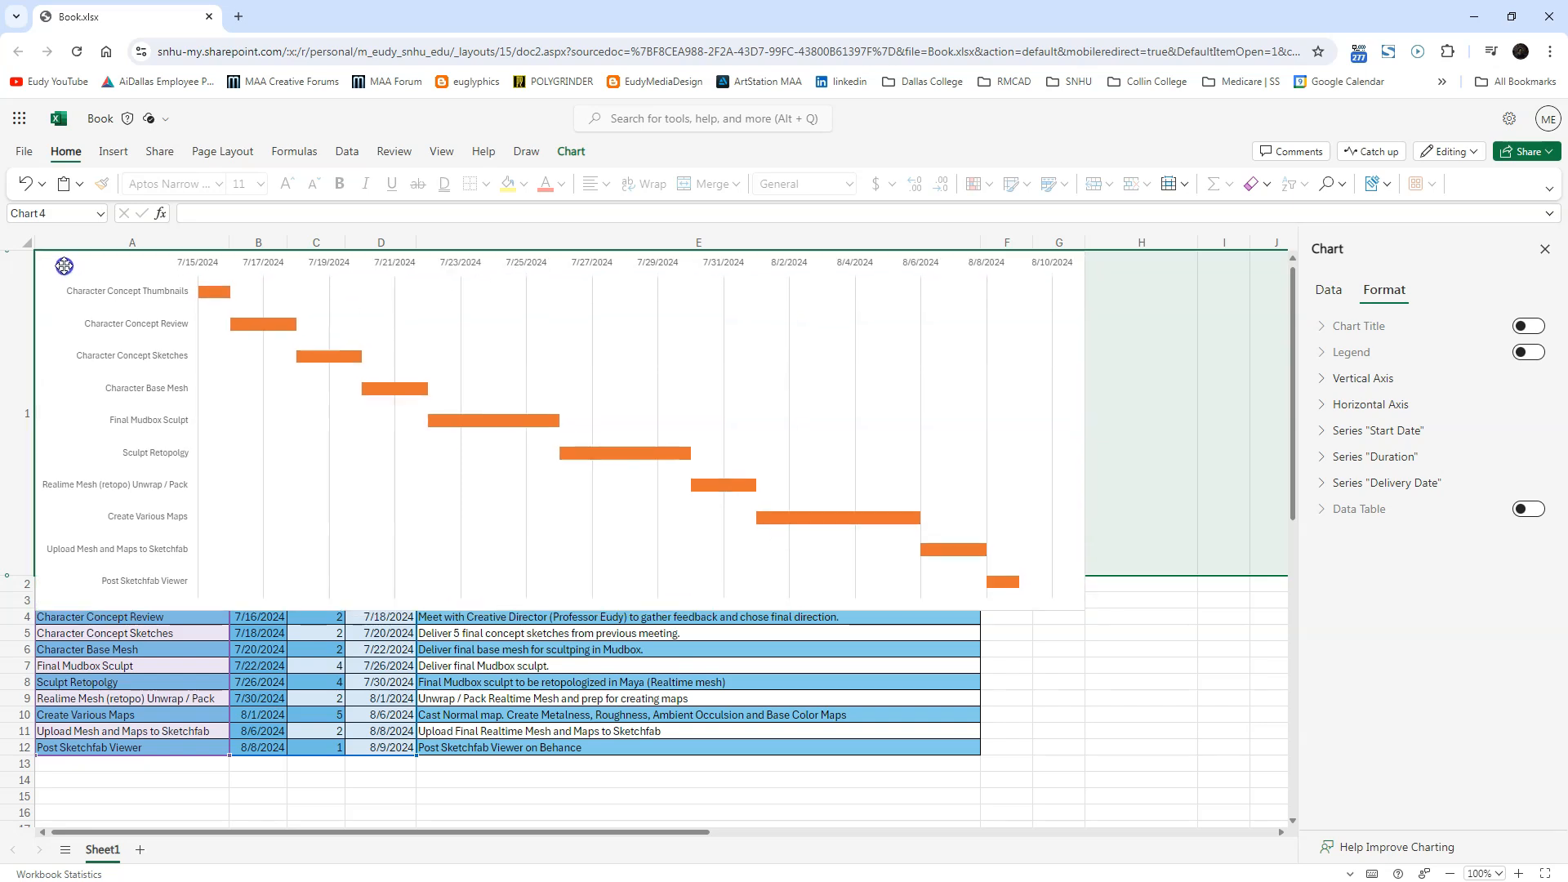
Step: Resize the chart to span columns A to E and end at the lower edge of row 1, and deselect it
drag(1087, 428, 983, 437)
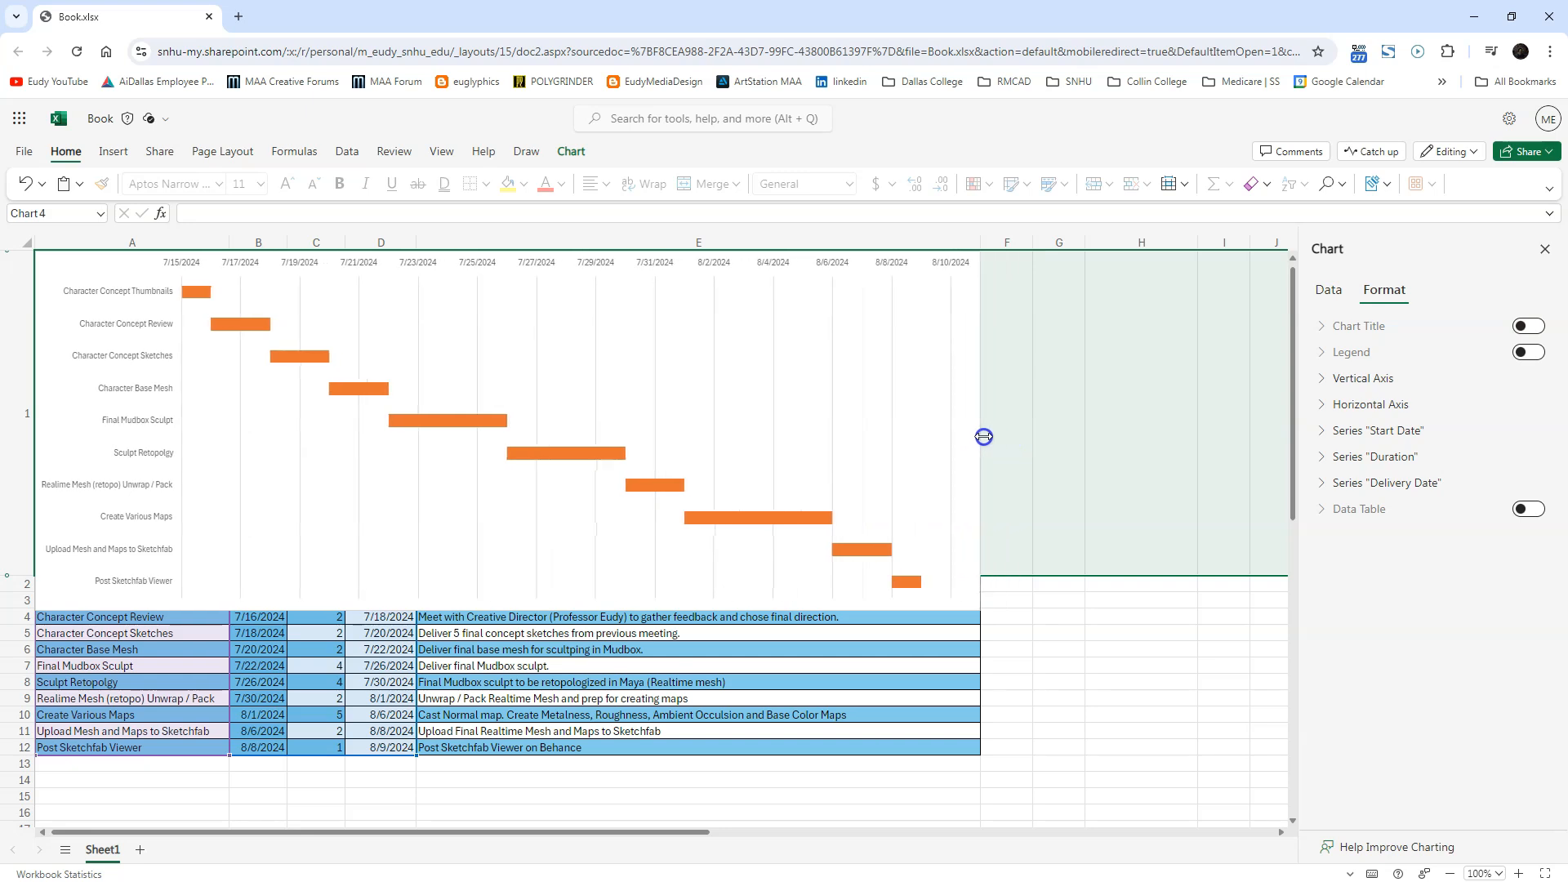
drag(507, 600, 507, 576)
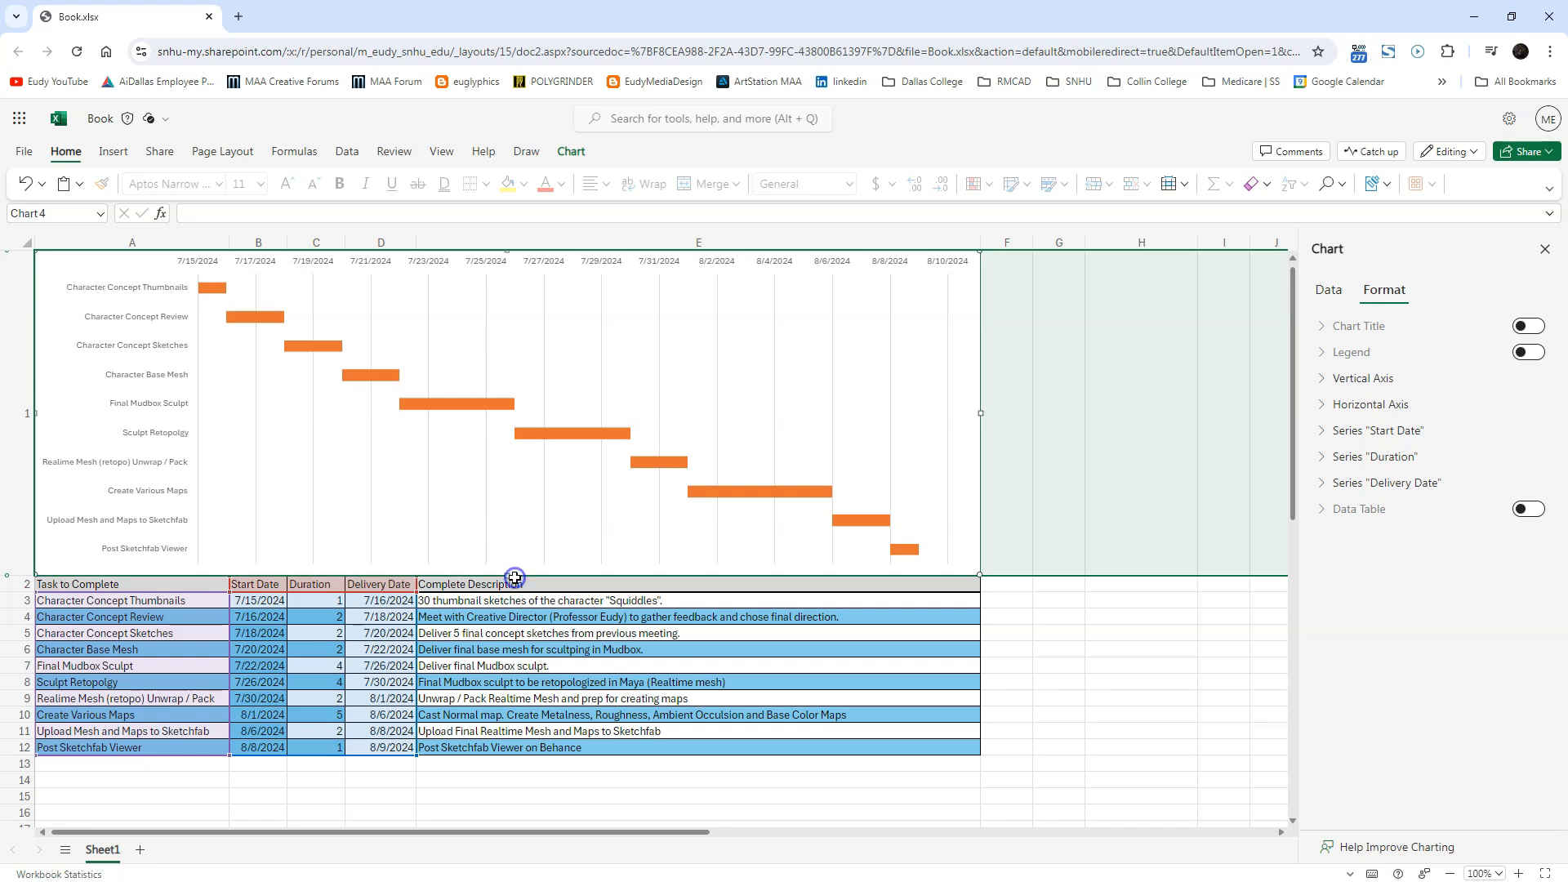
click(1115, 663)
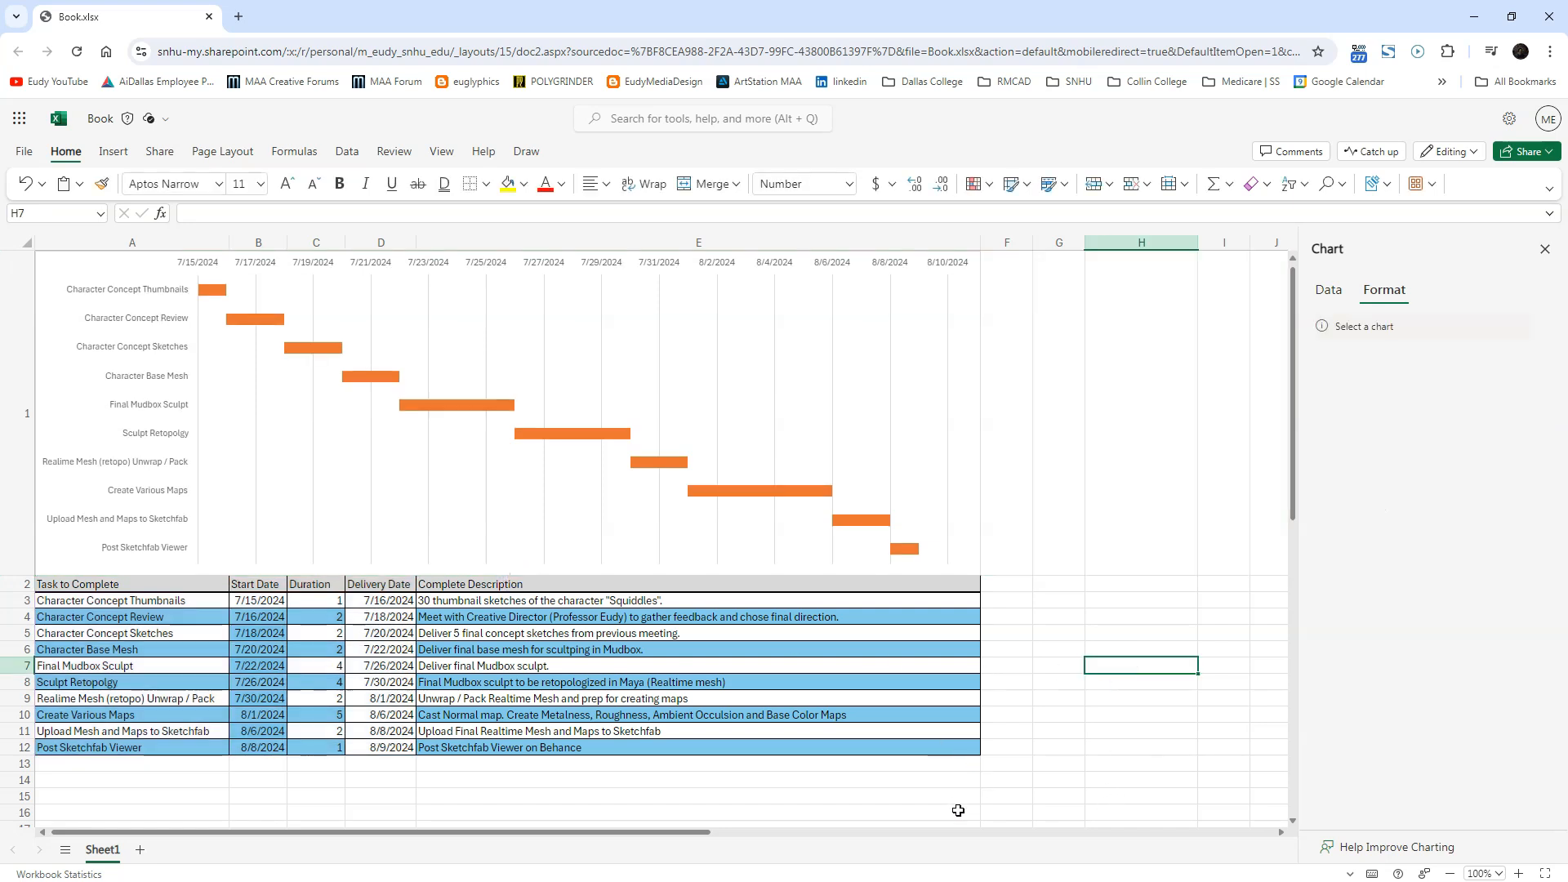
click(1057, 749)
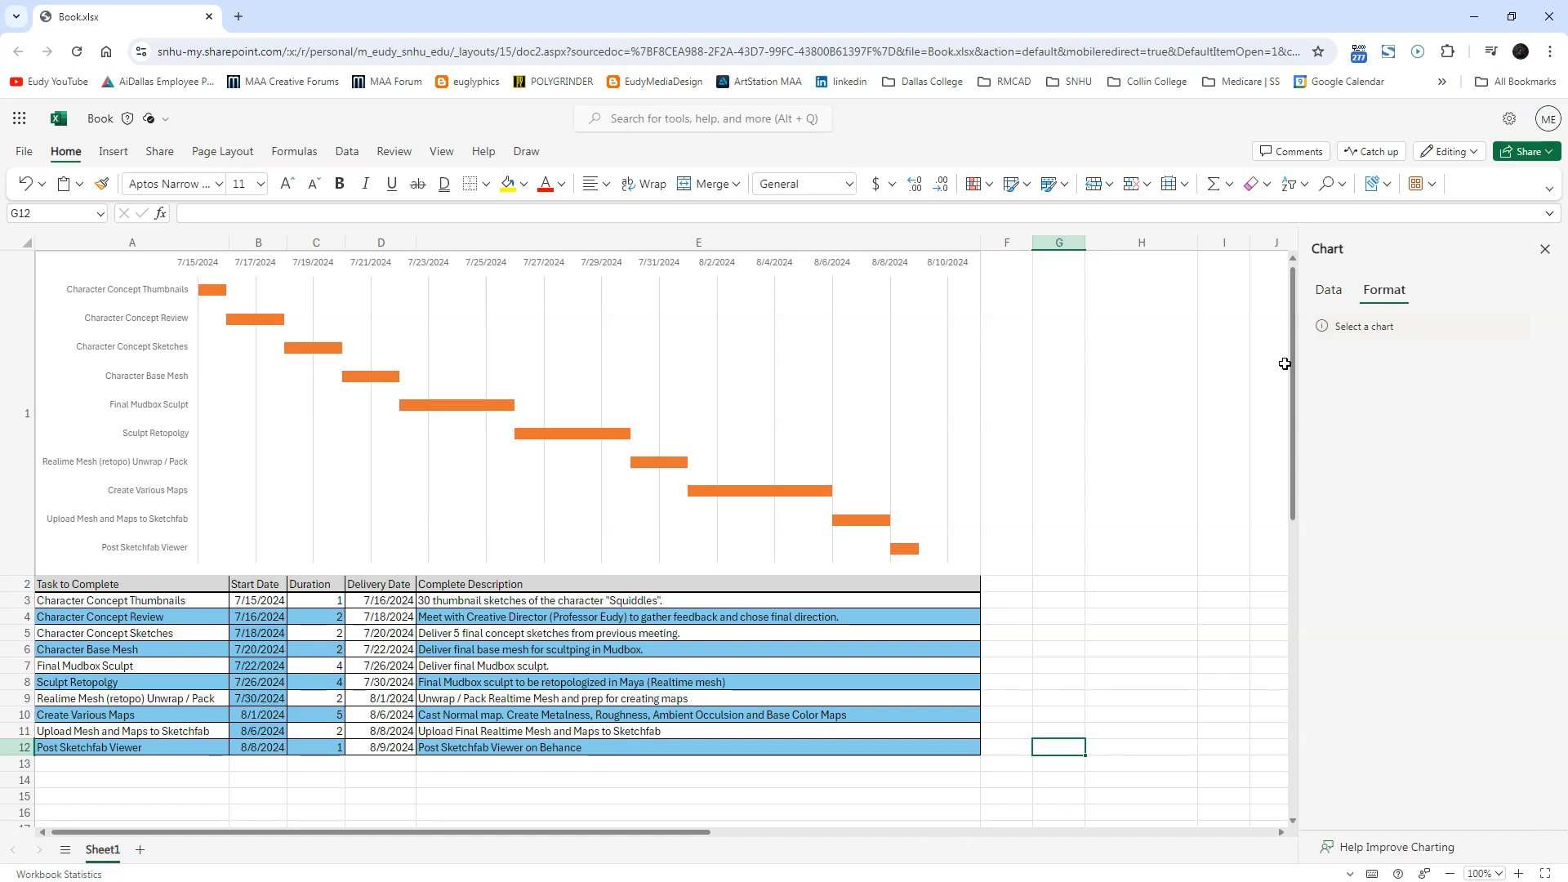
Step: Fill the Duration series bars with the light blue theme color that matches the shaded table rows
drag(1292, 365, 1299, 325)
click(457, 409)
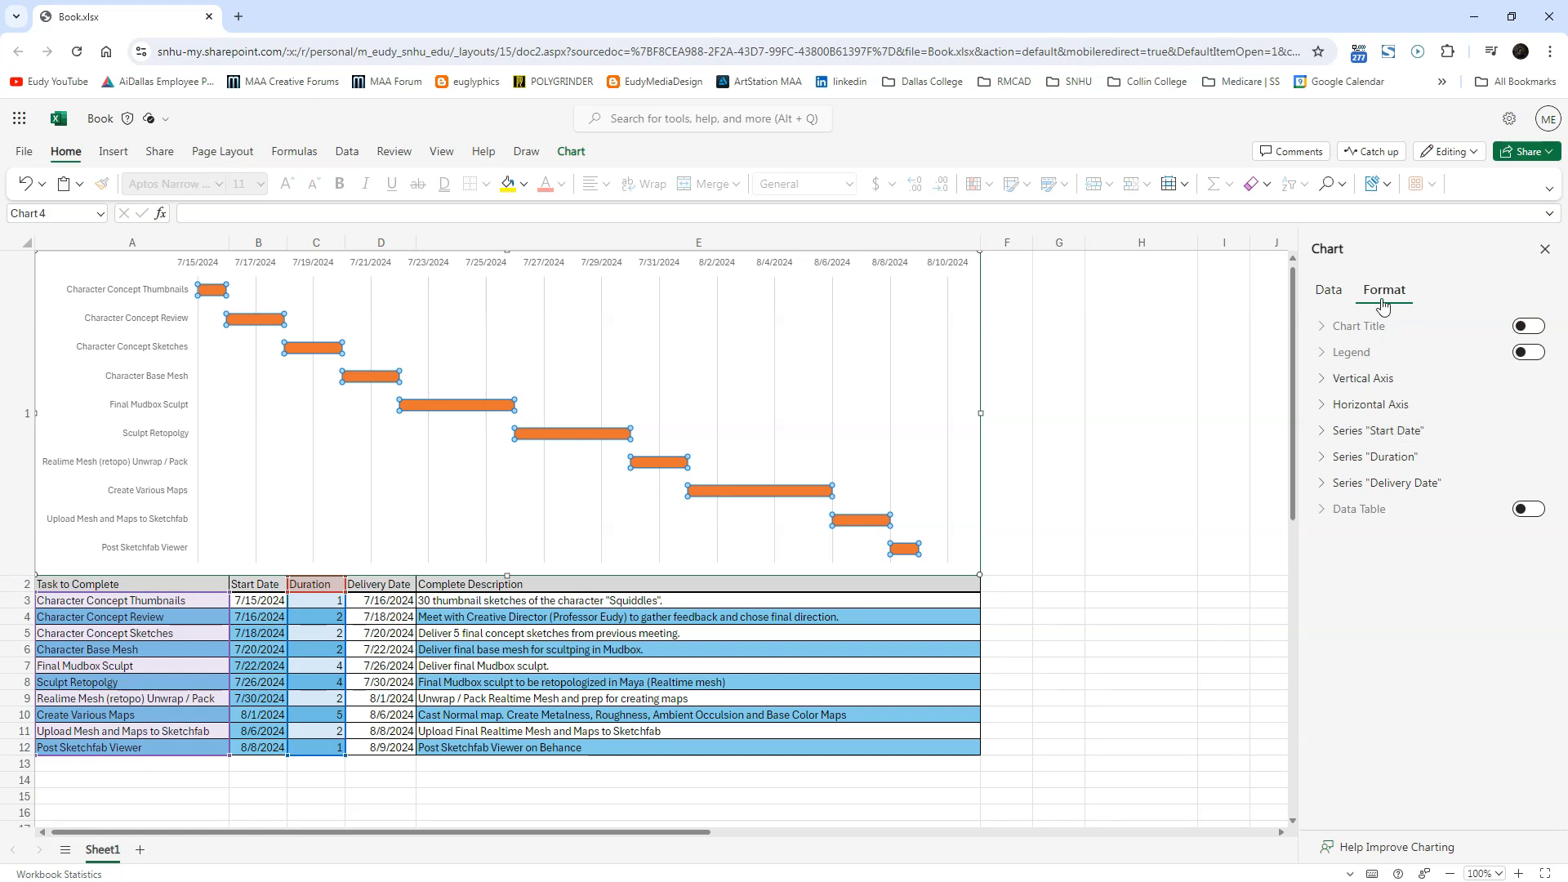
click(805, 493)
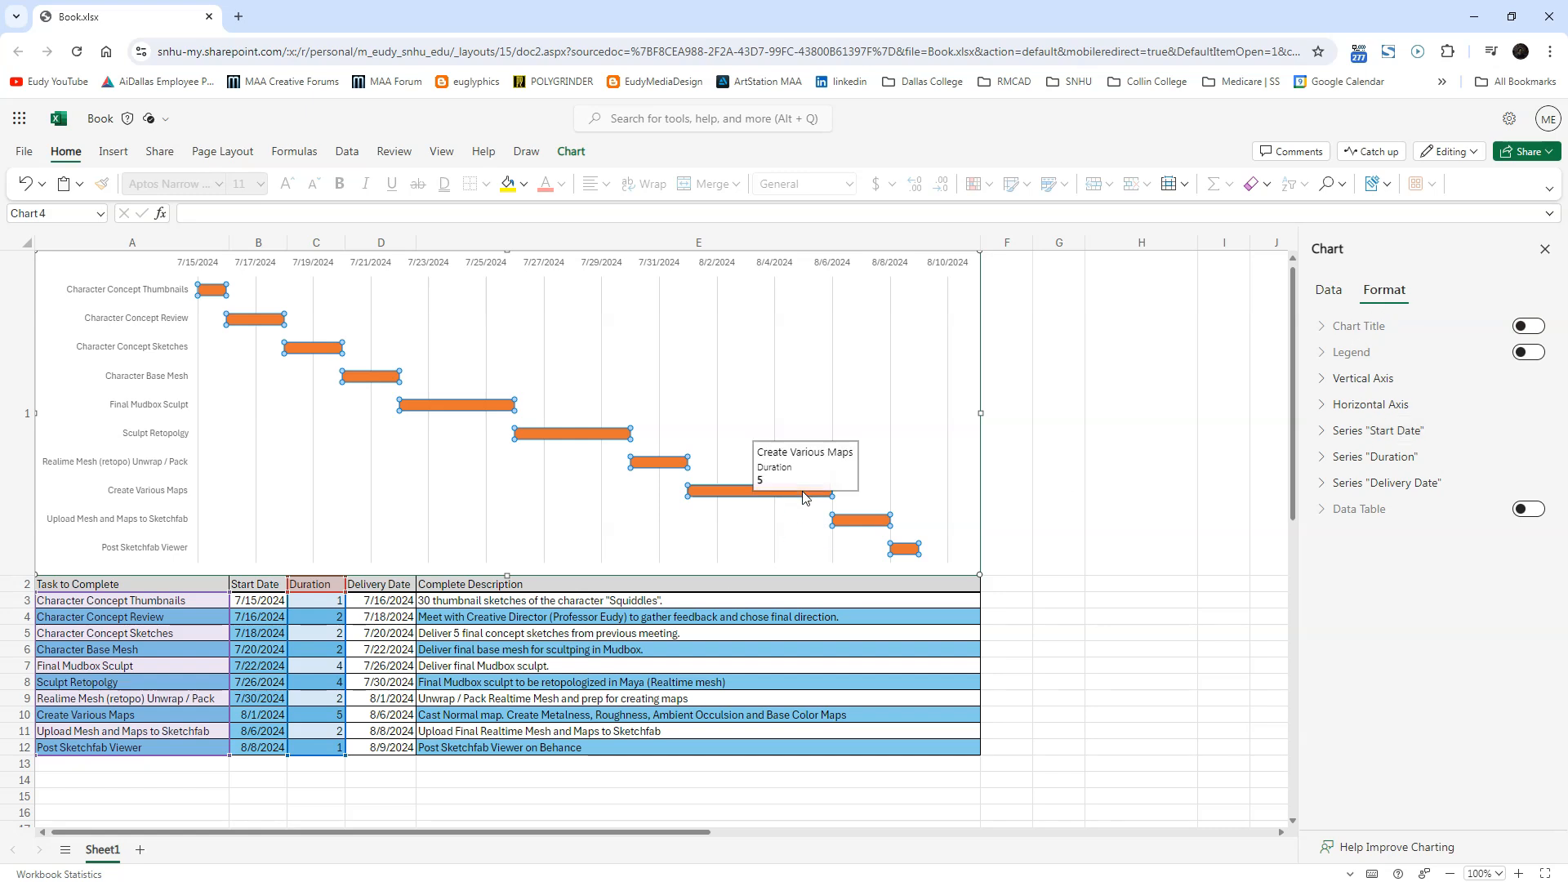
click(1325, 292)
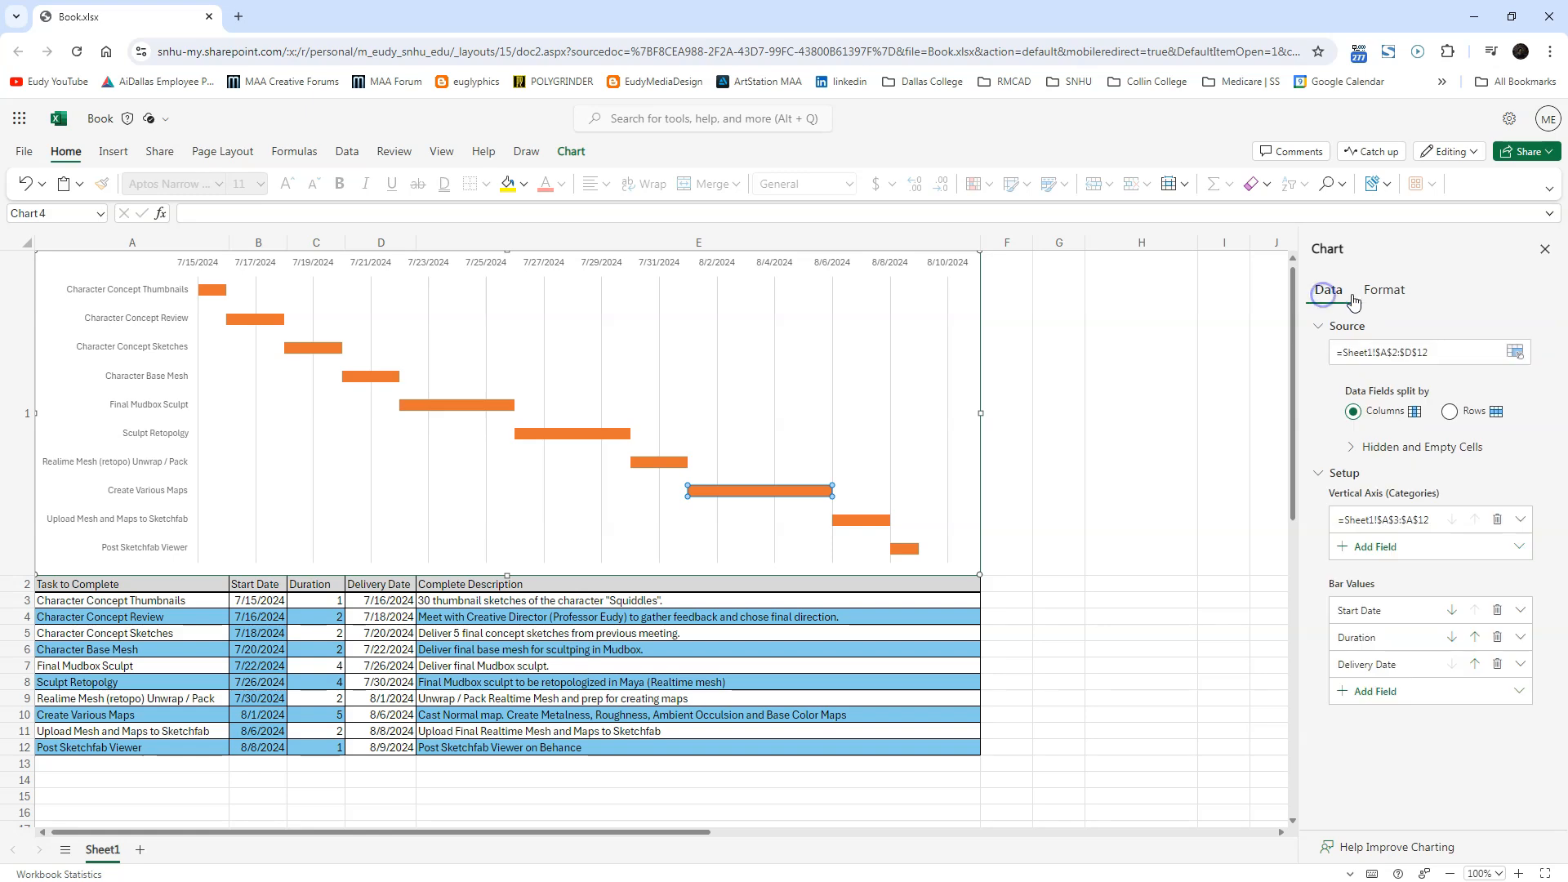
click(1384, 291)
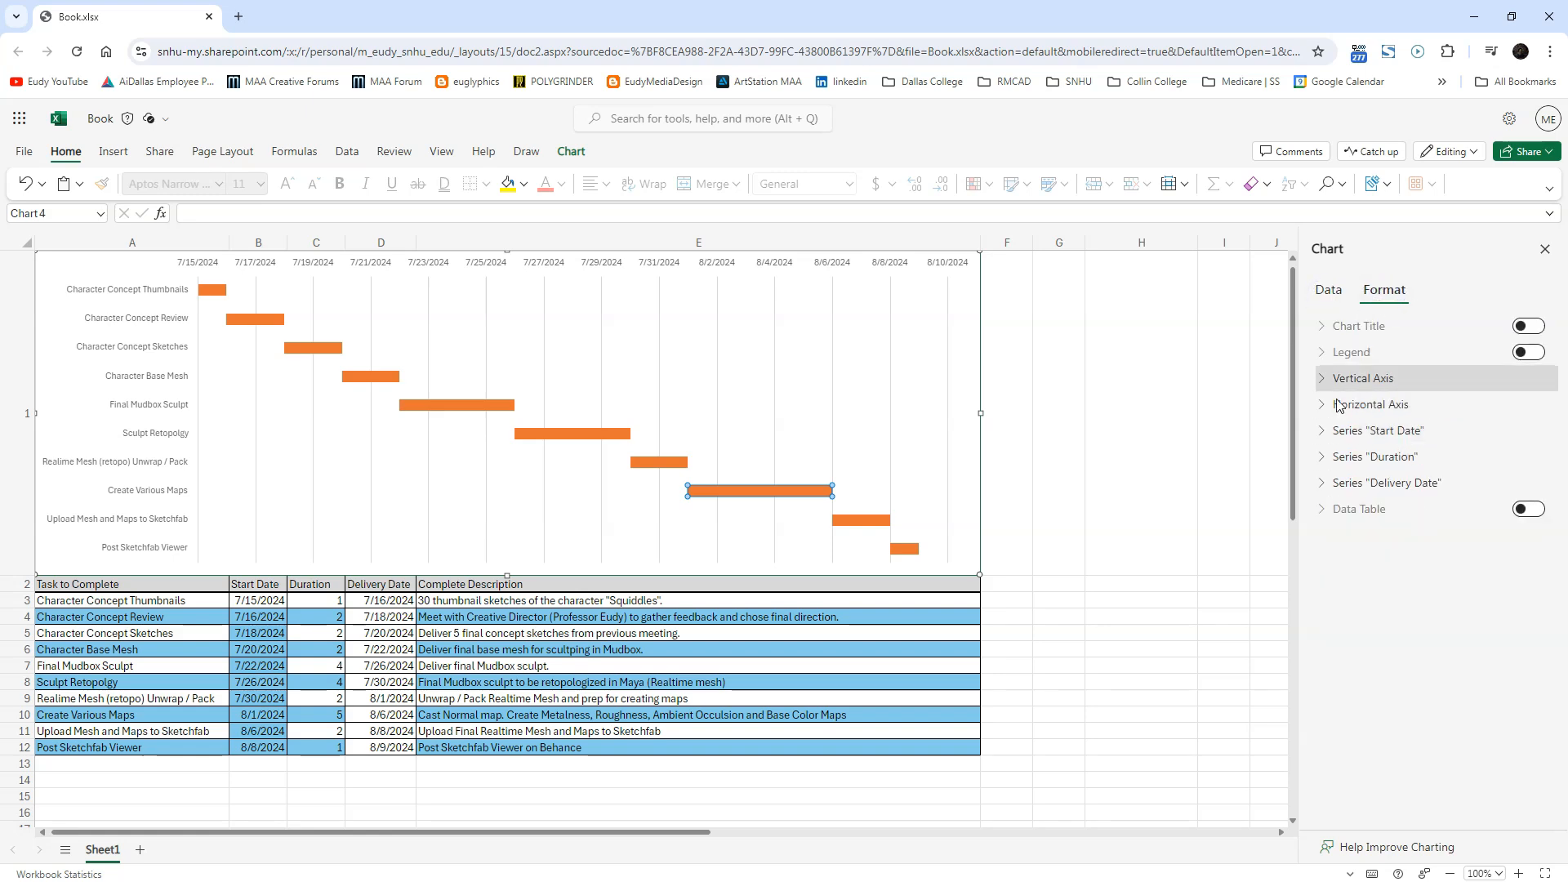
click(976, 490)
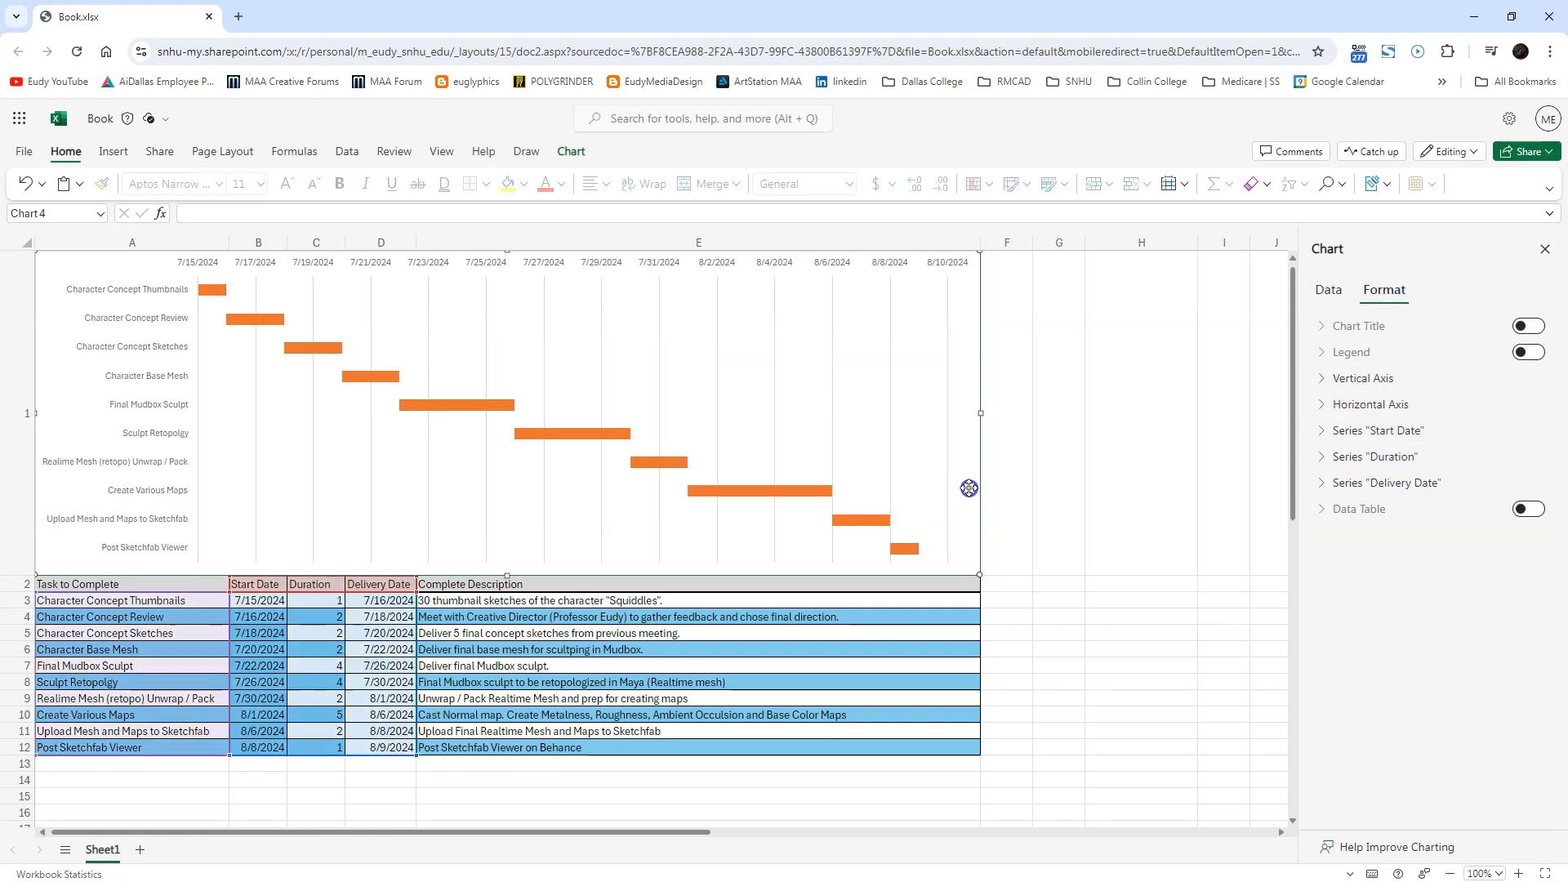
click(867, 523)
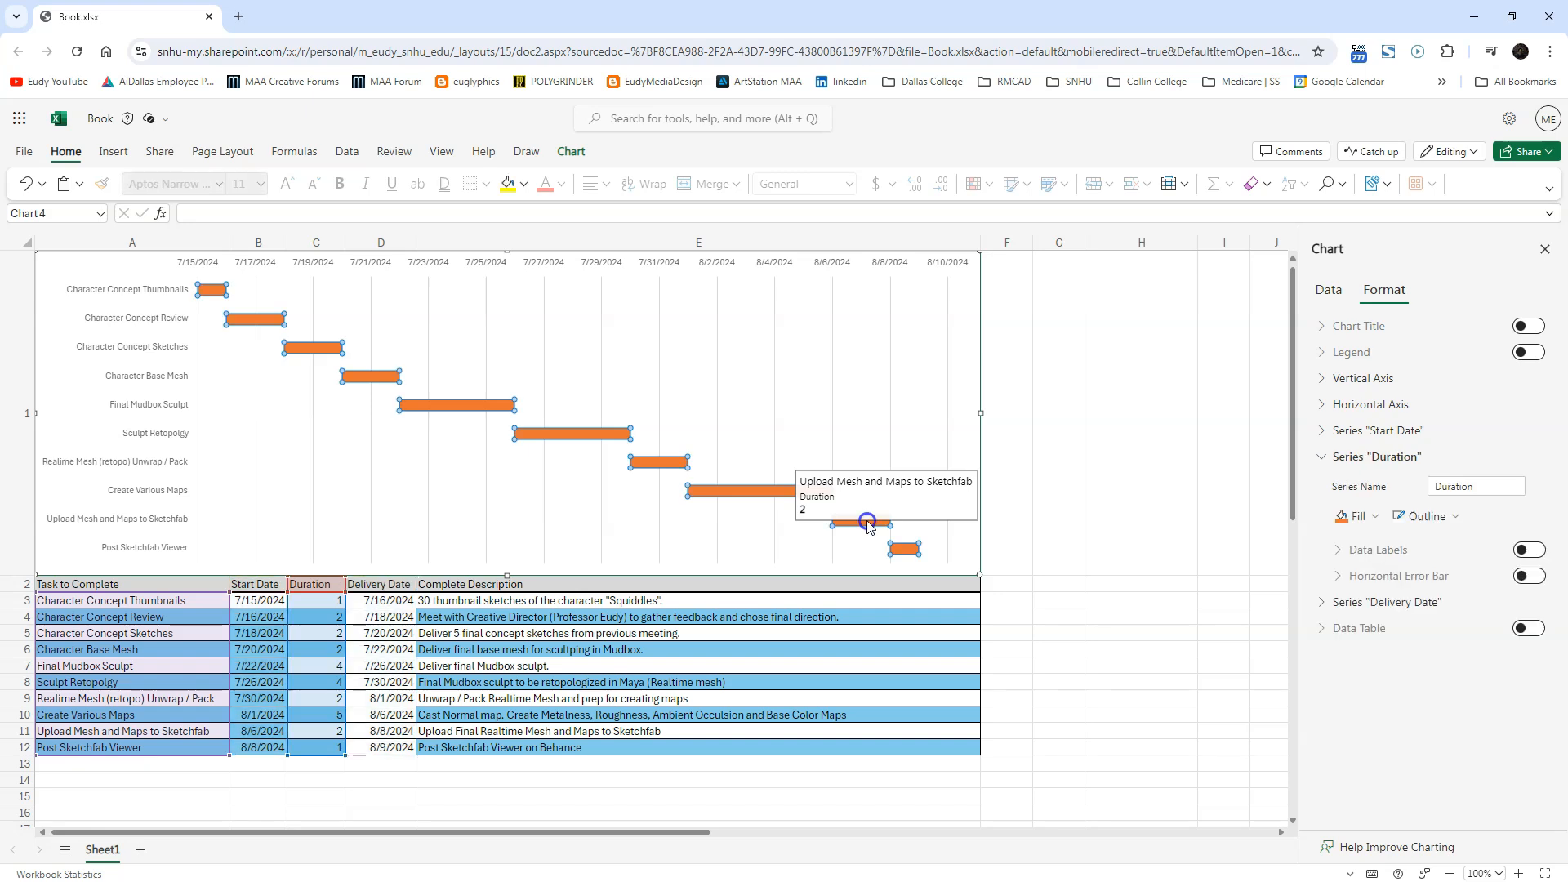
click(1375, 516)
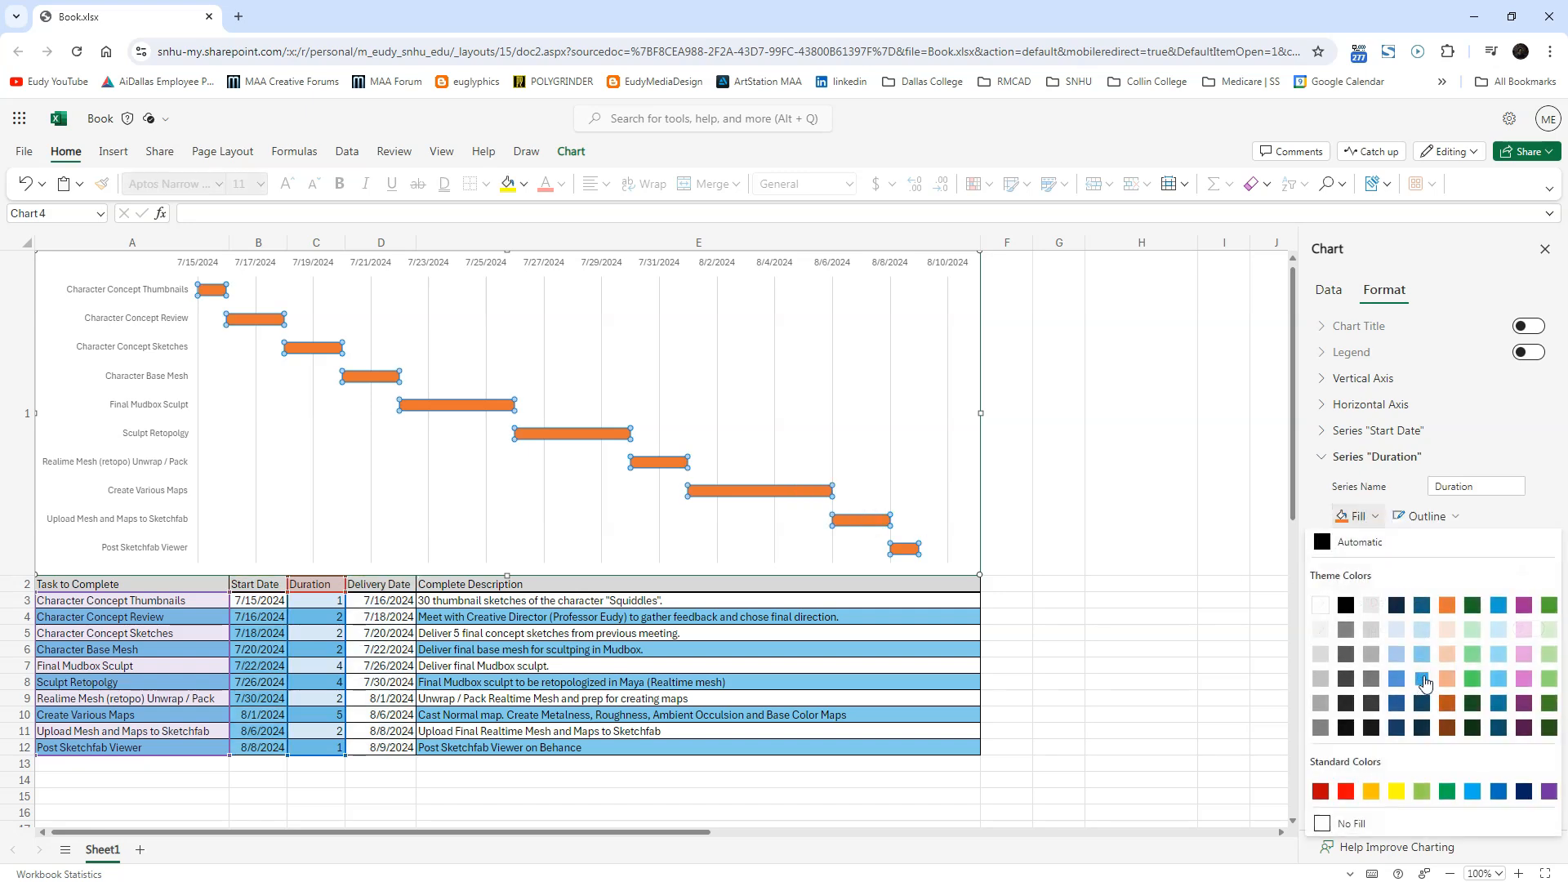
click(1423, 658)
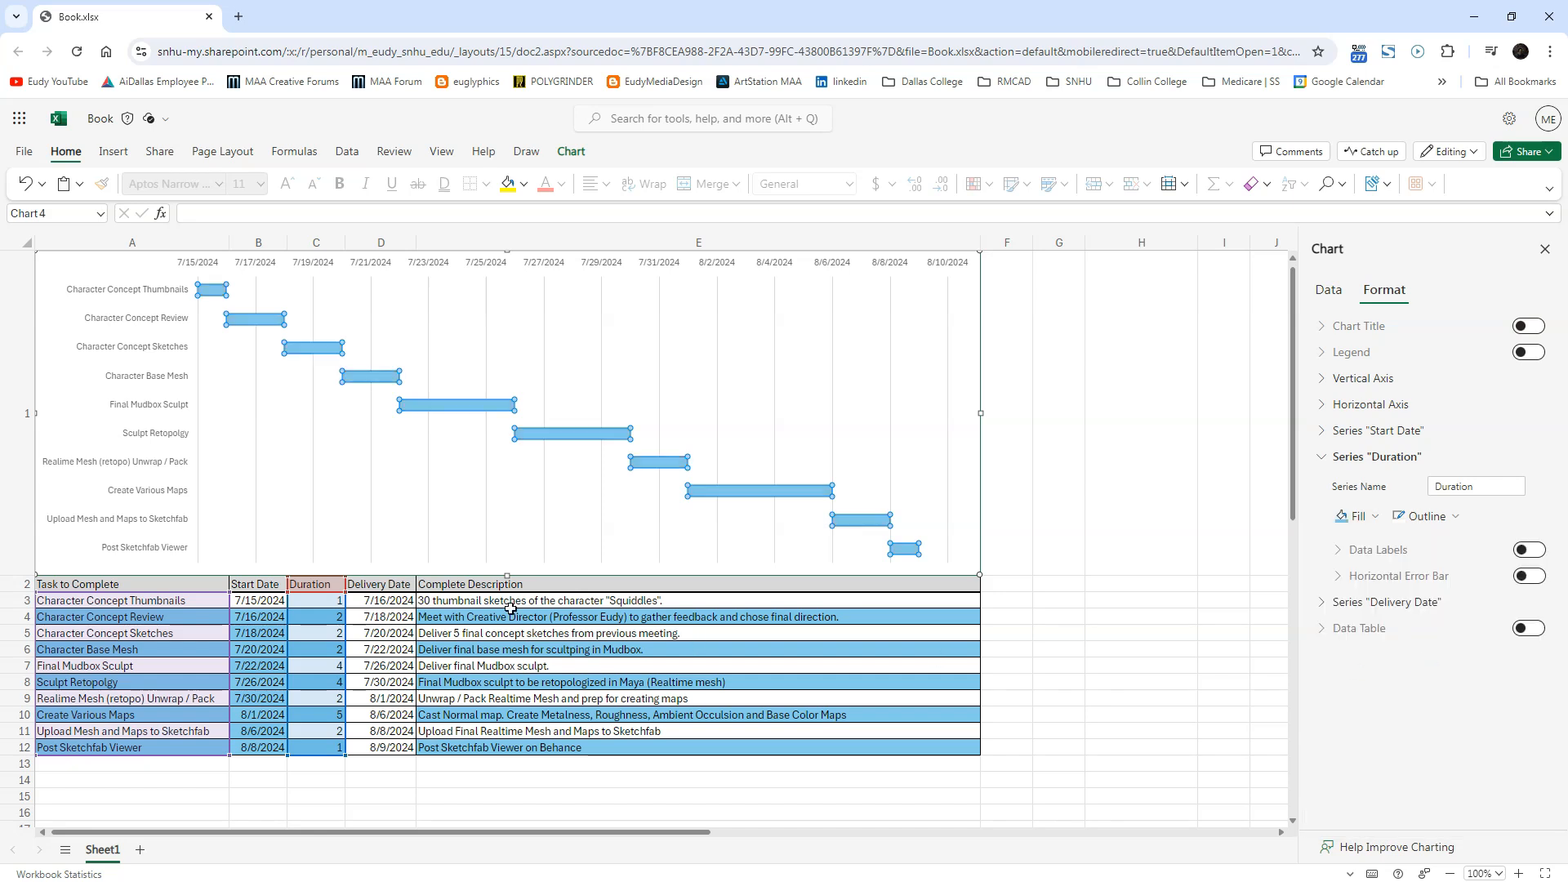
Step: Fill the Start Date cells B3:B12 with white
click(447, 613)
drag(209, 616, 263, 750)
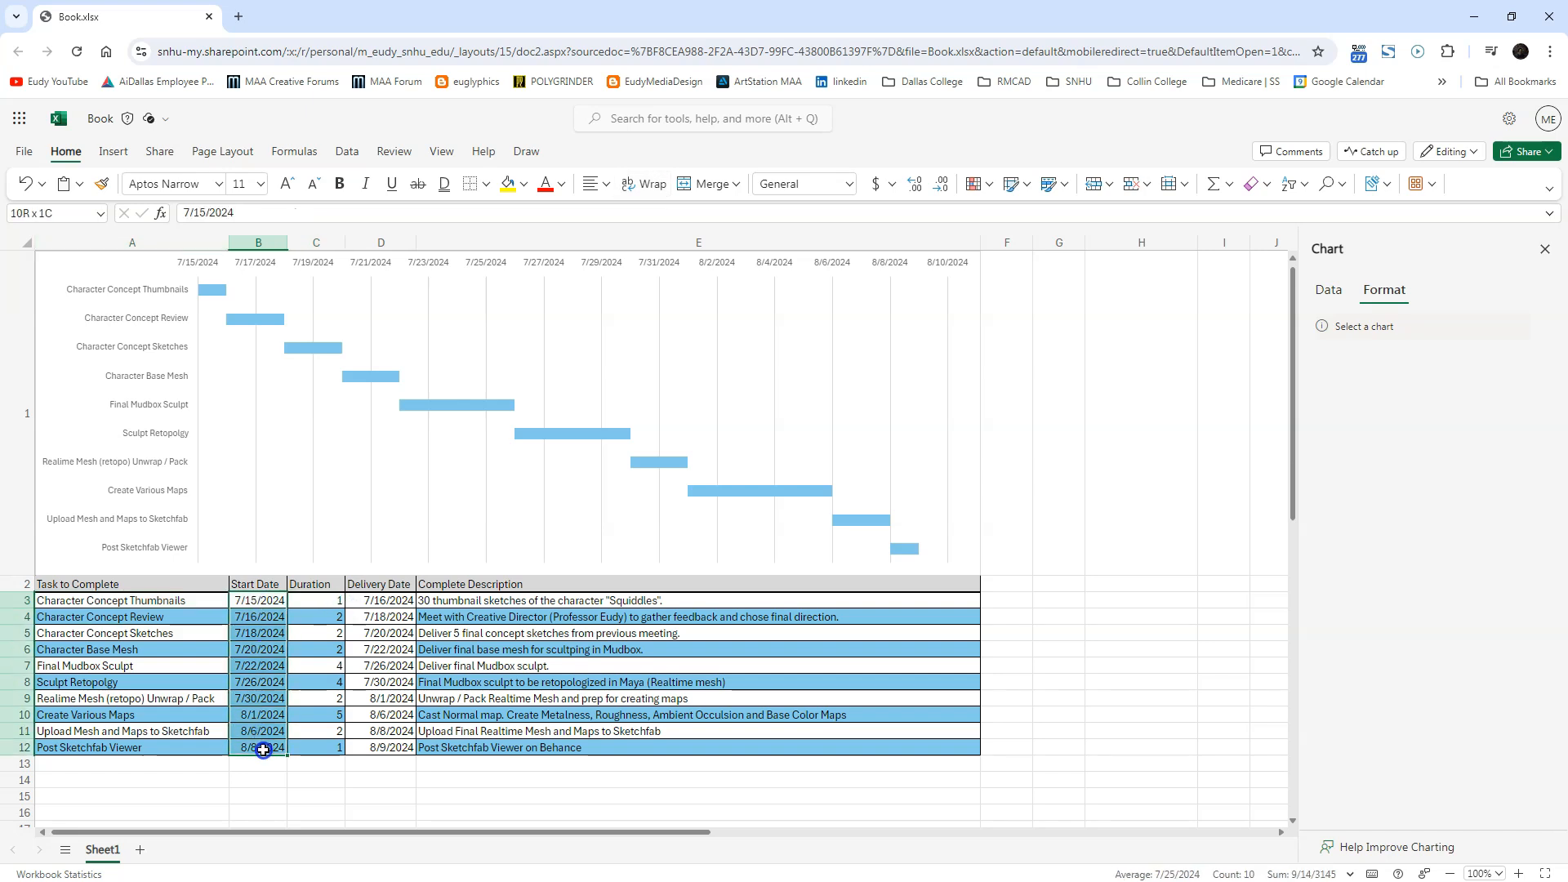
click(523, 184)
click(514, 239)
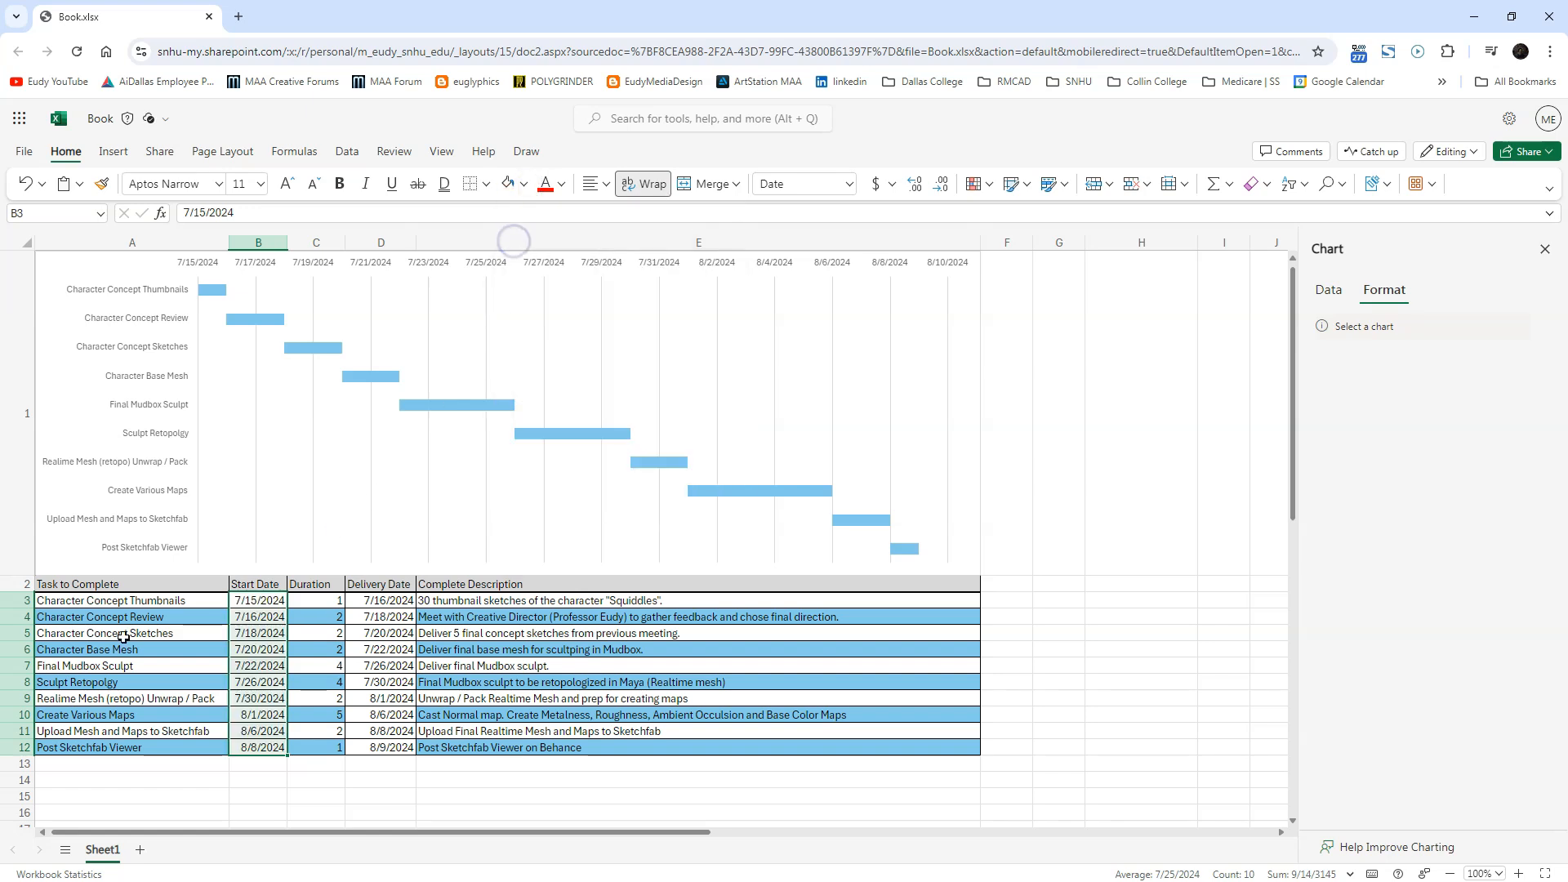
Step: Fill columns A to E of rows 4, 6, 8, 10 and 12 with Dark Teal, Accent 1, Lighter 60%
drag(156, 614, 514, 621)
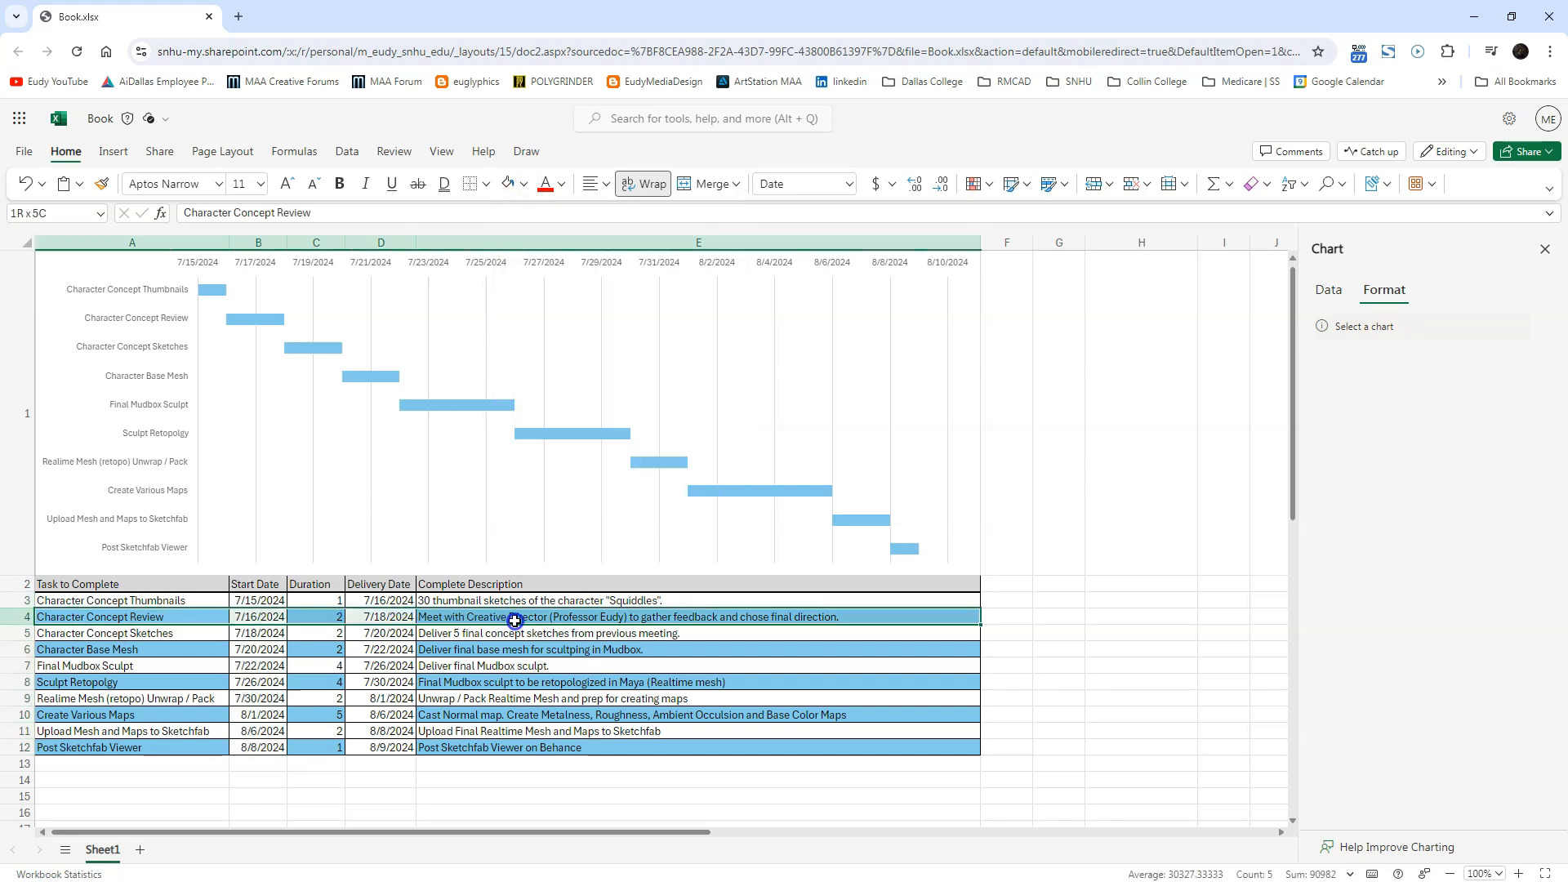
drag(189, 650, 484, 653)
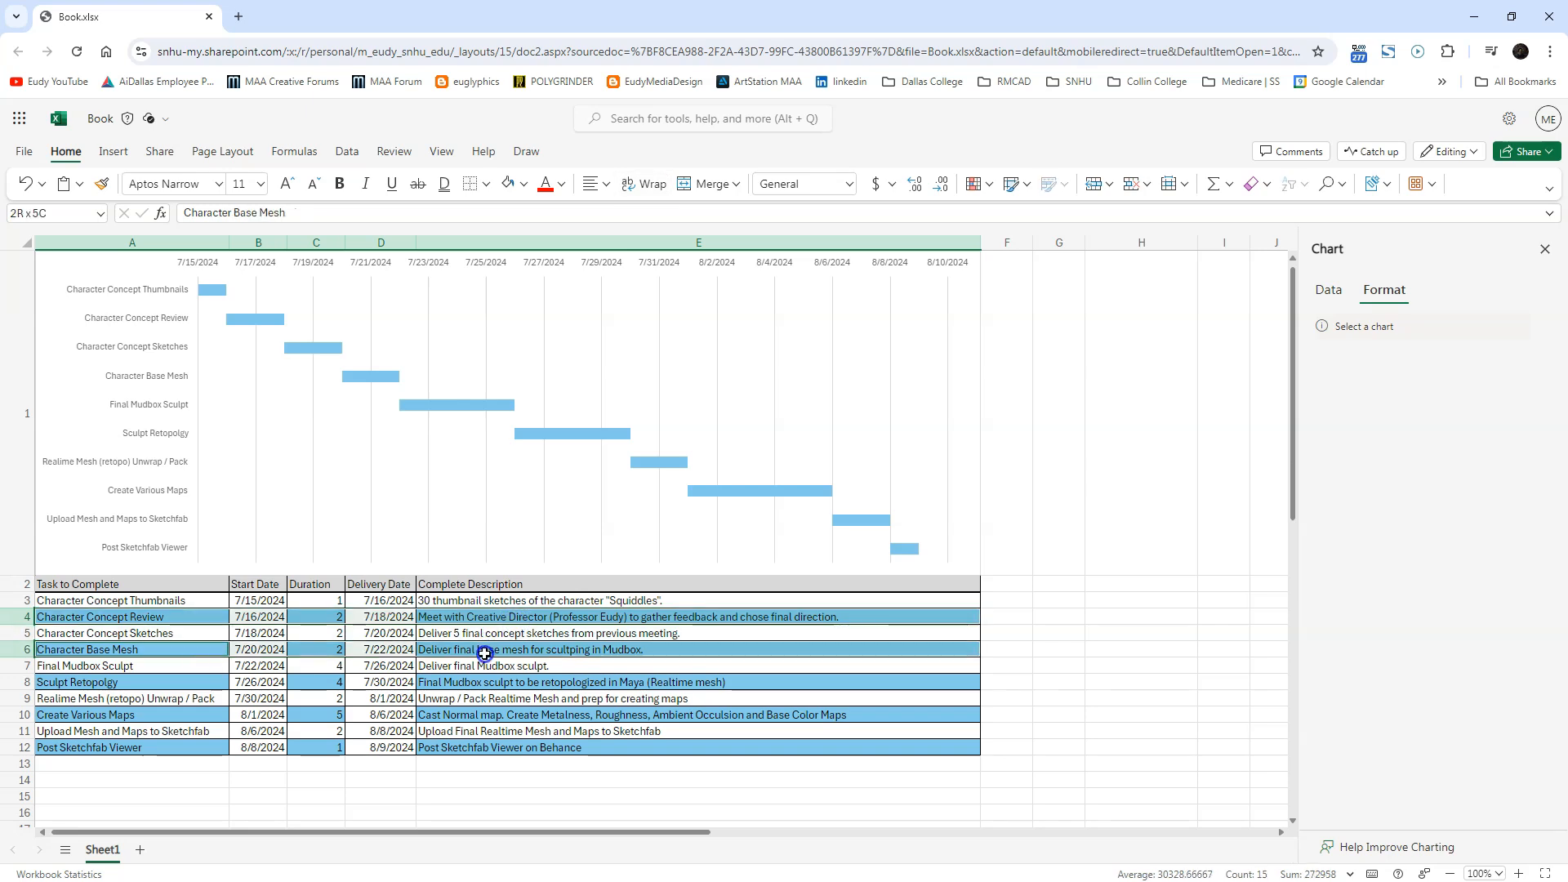
drag(199, 684, 469, 684)
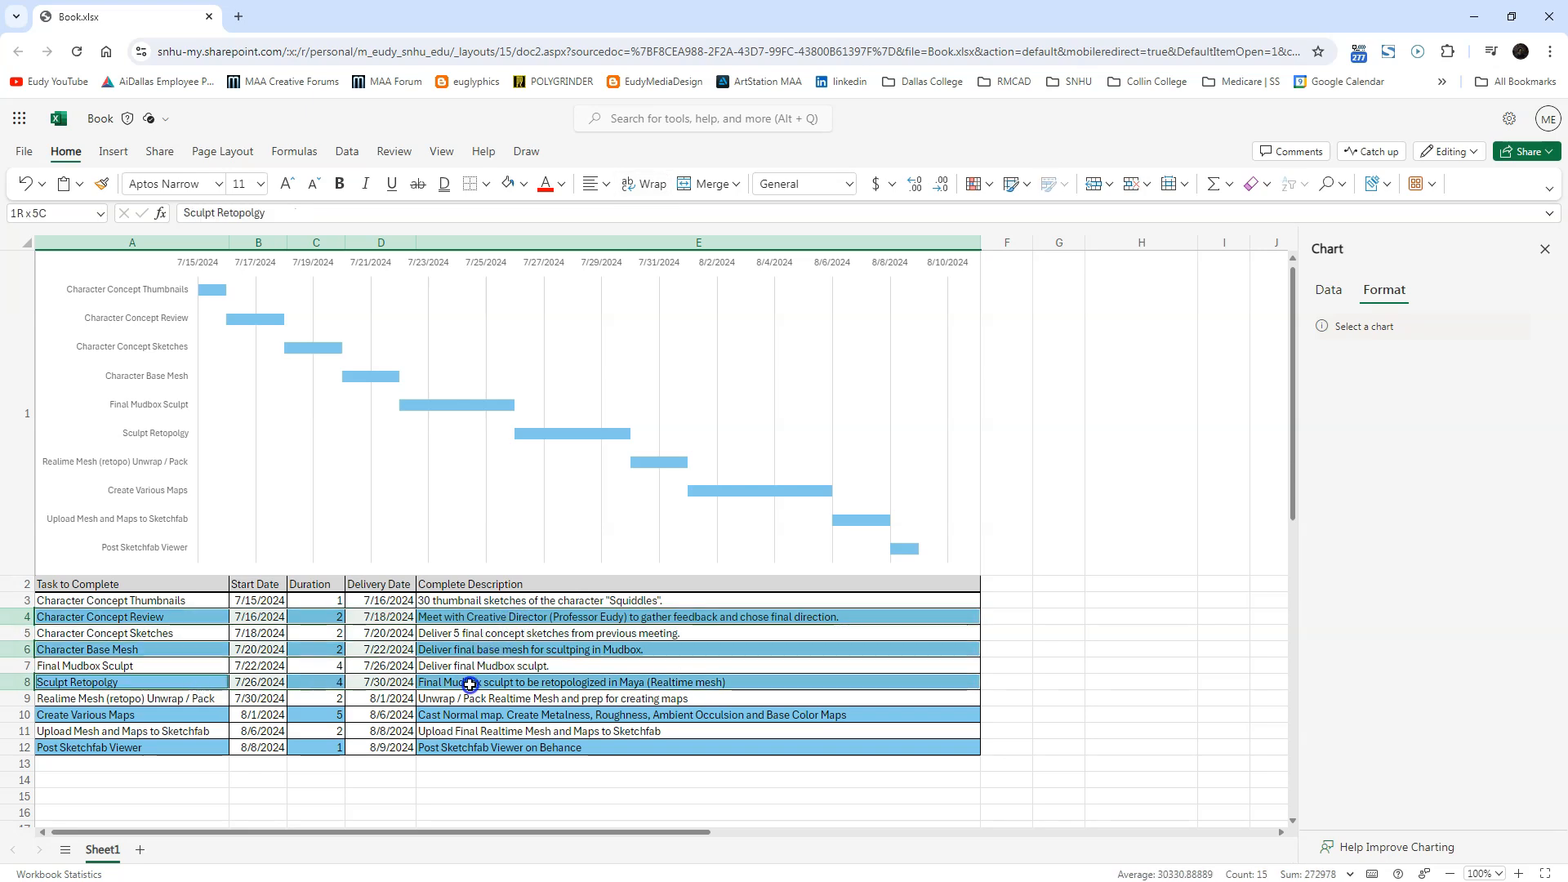
drag(184, 716, 463, 709)
drag(185, 745, 445, 743)
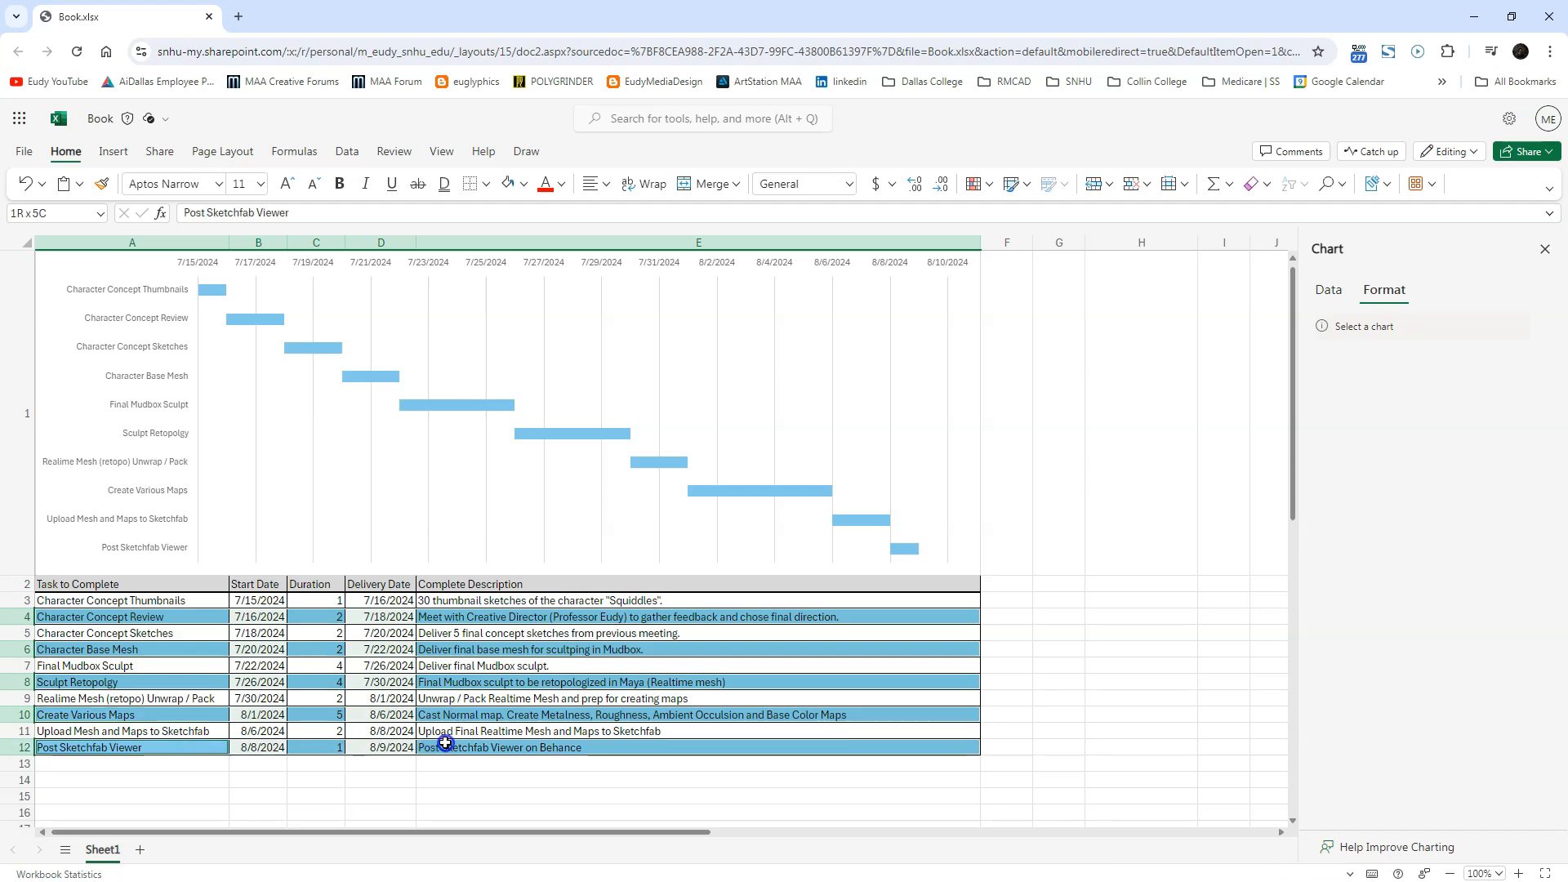
click(525, 185)
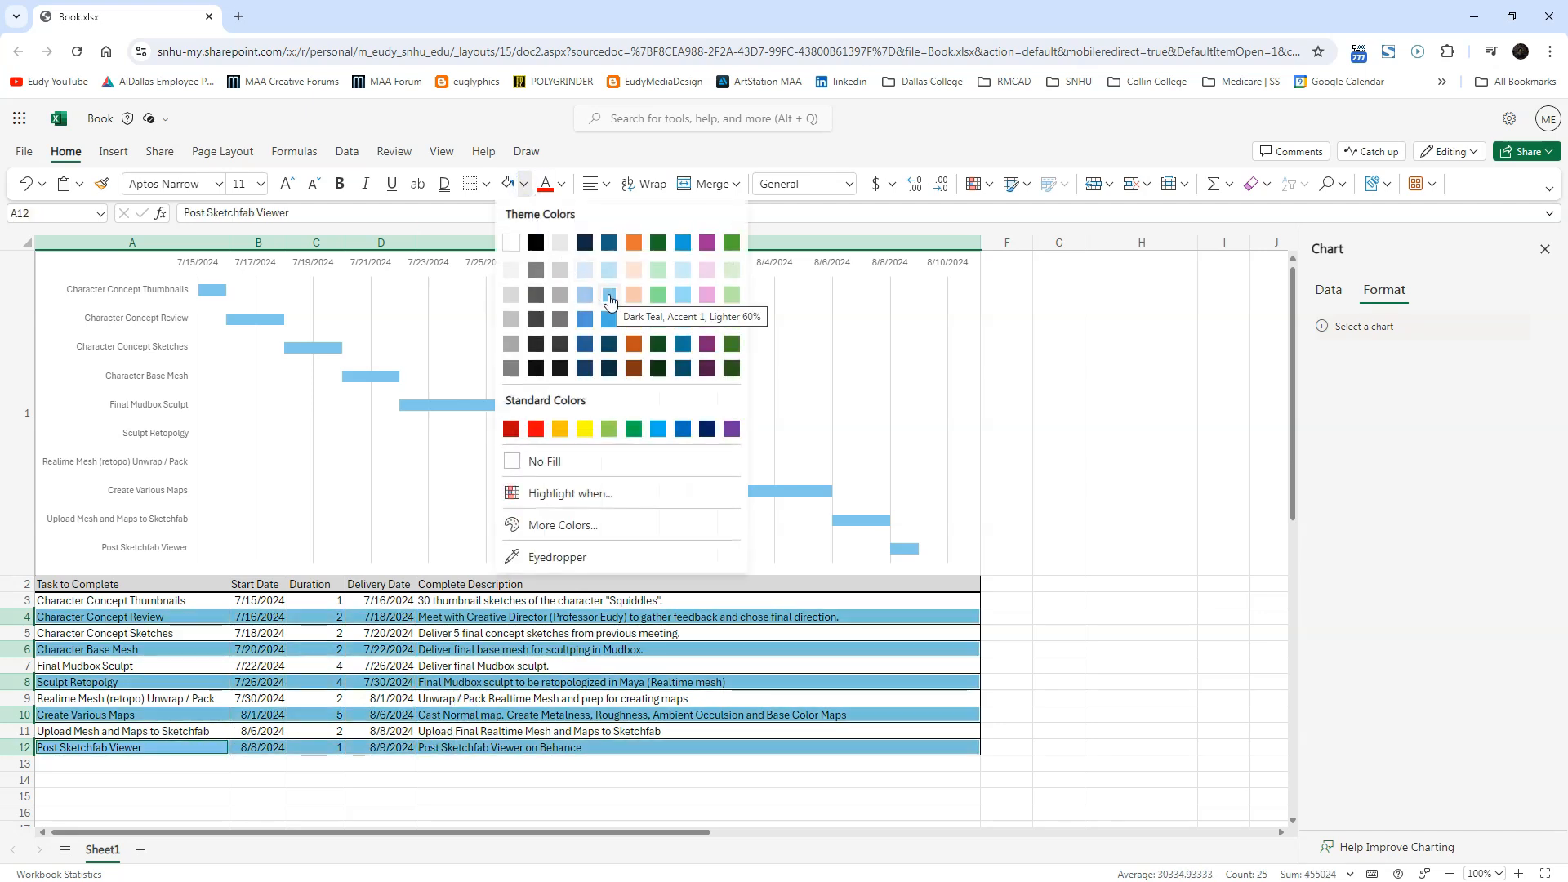
click(609, 300)
click(1061, 616)
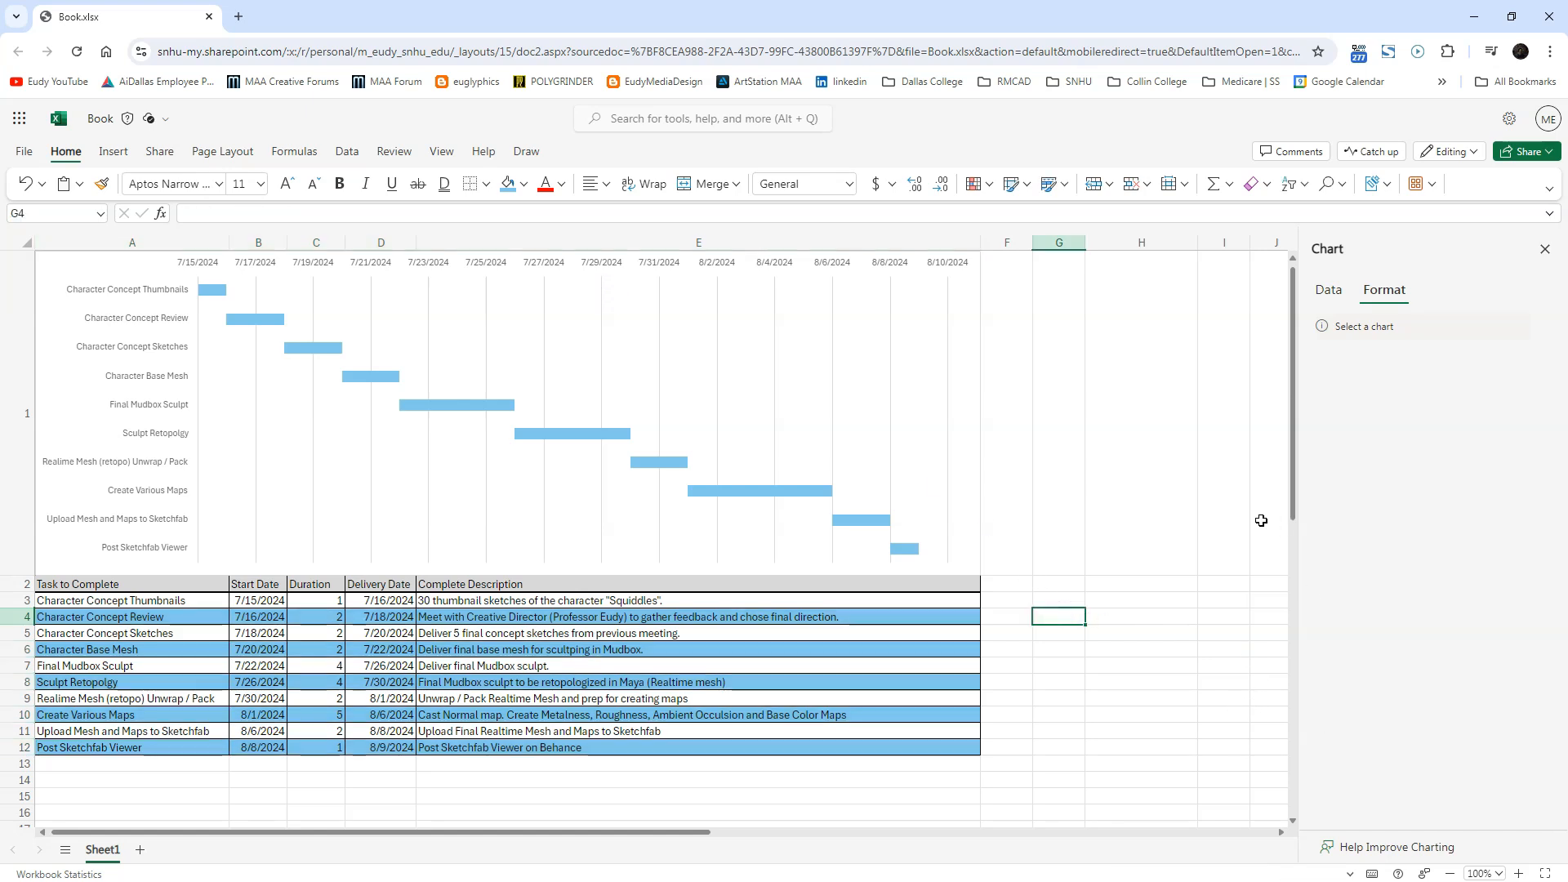
click(959, 383)
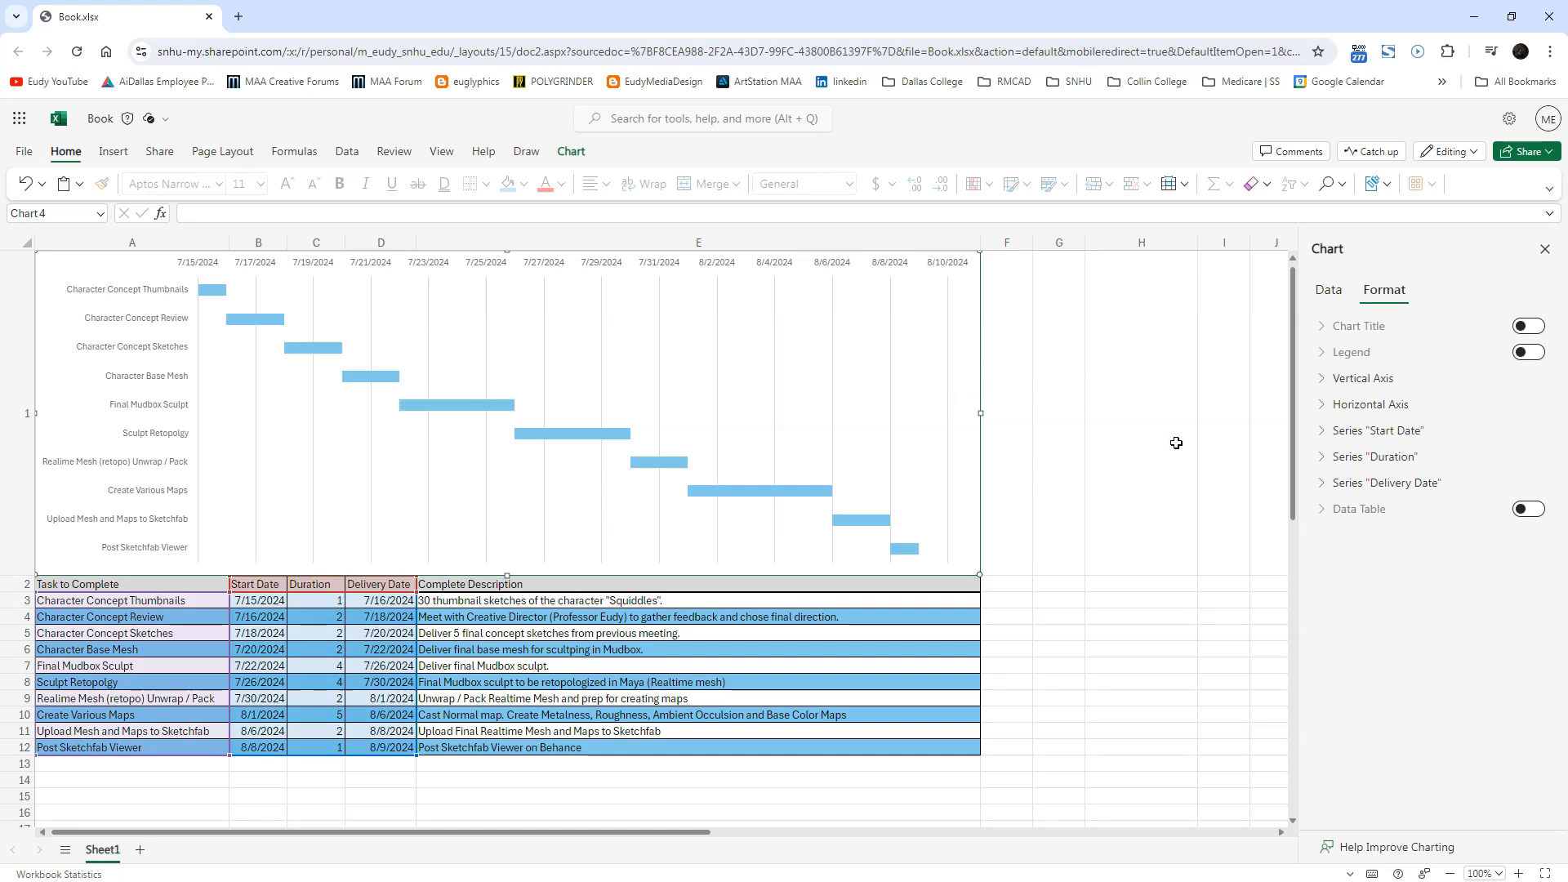
click(961, 315)
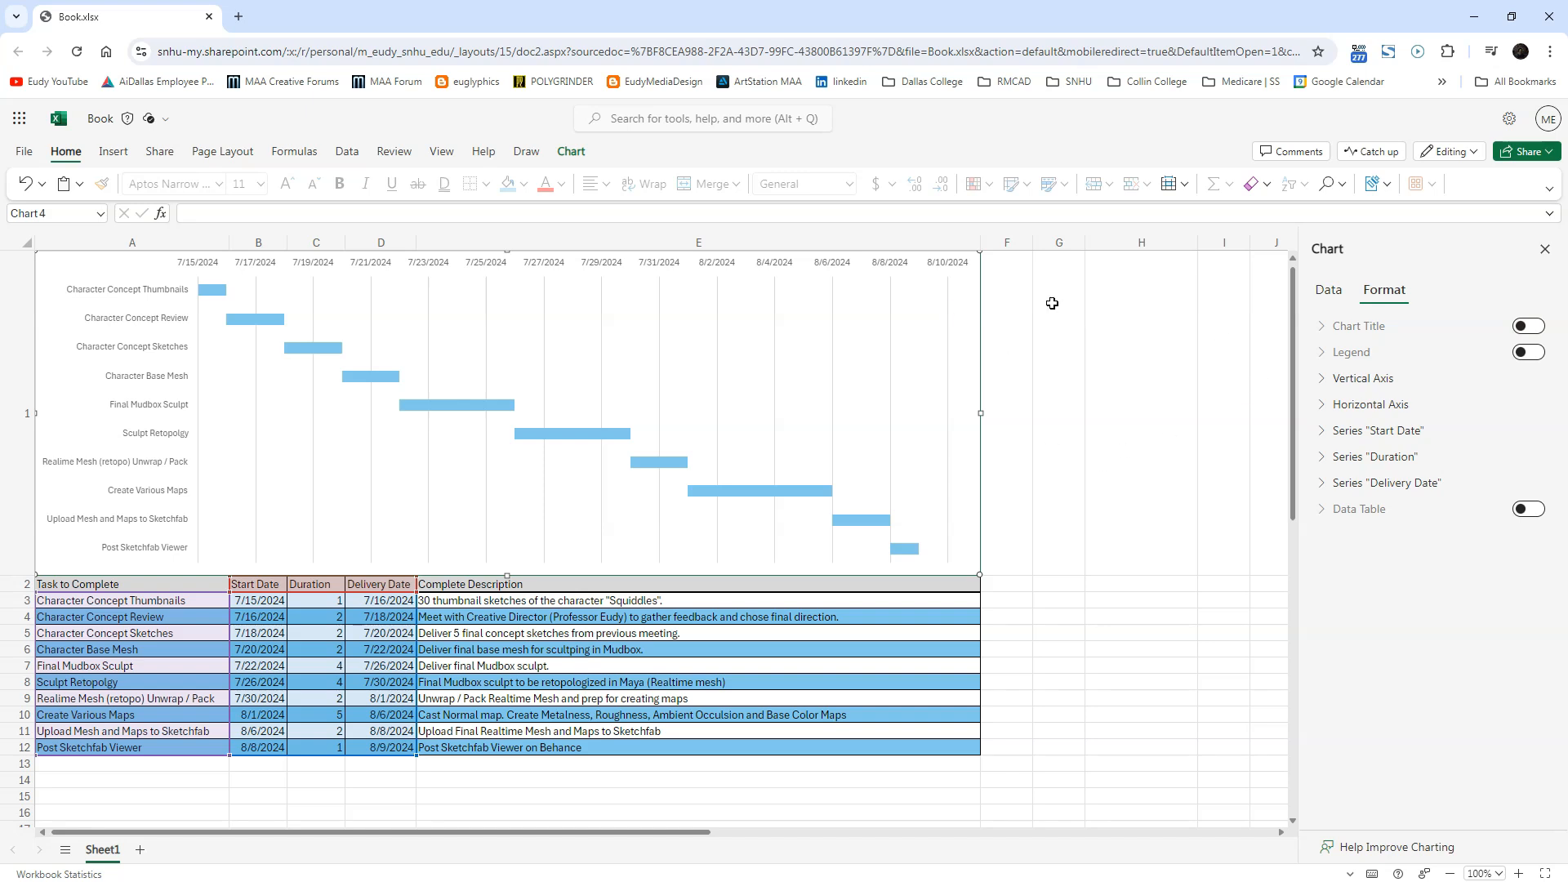
click(1124, 465)
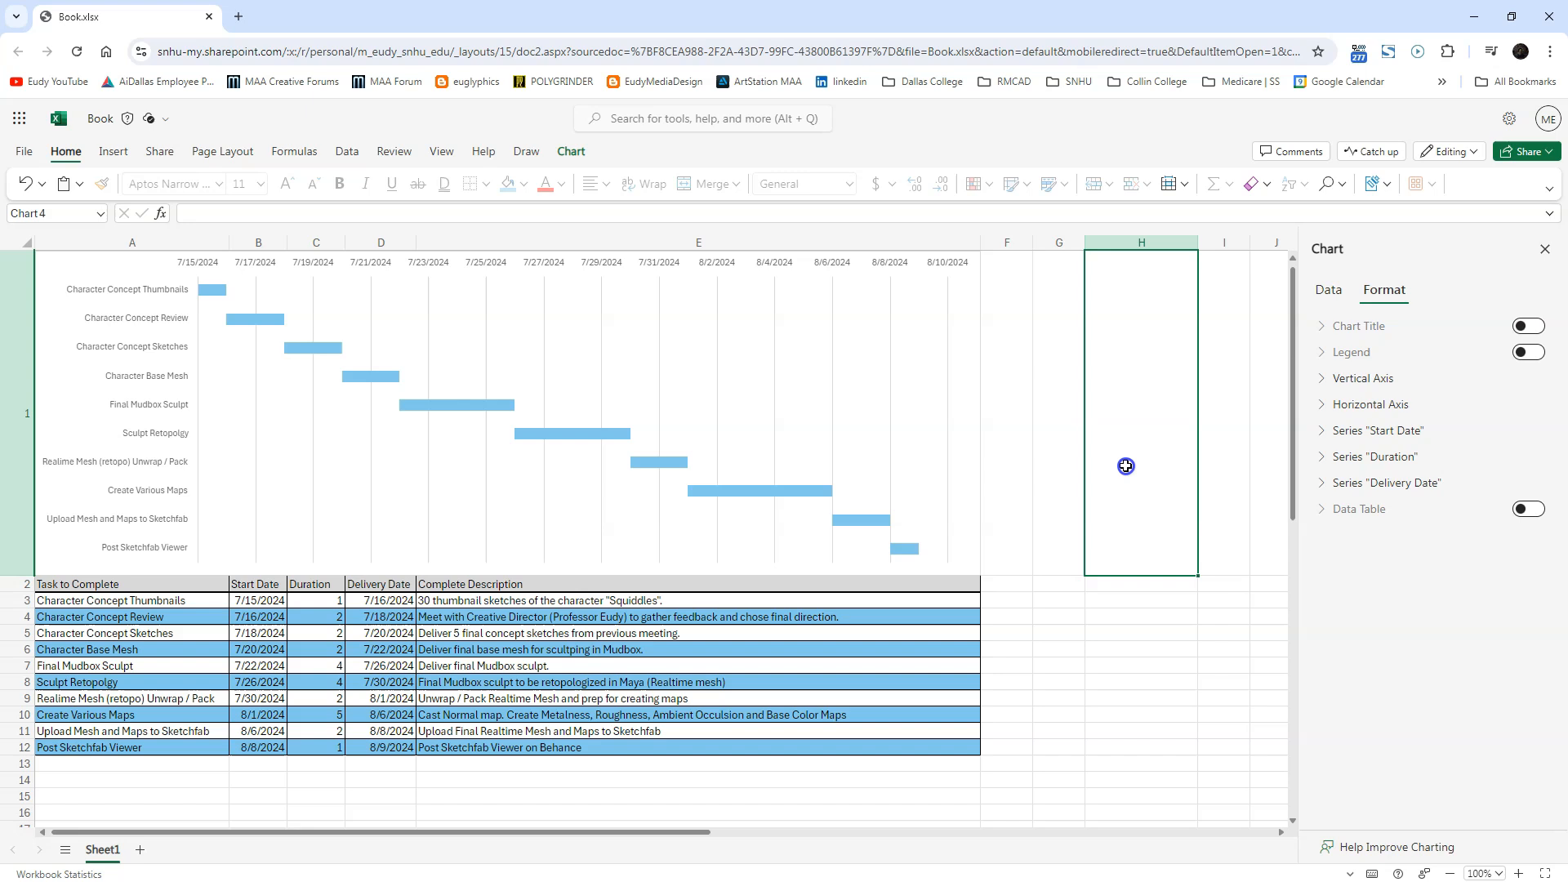
click(1111, 776)
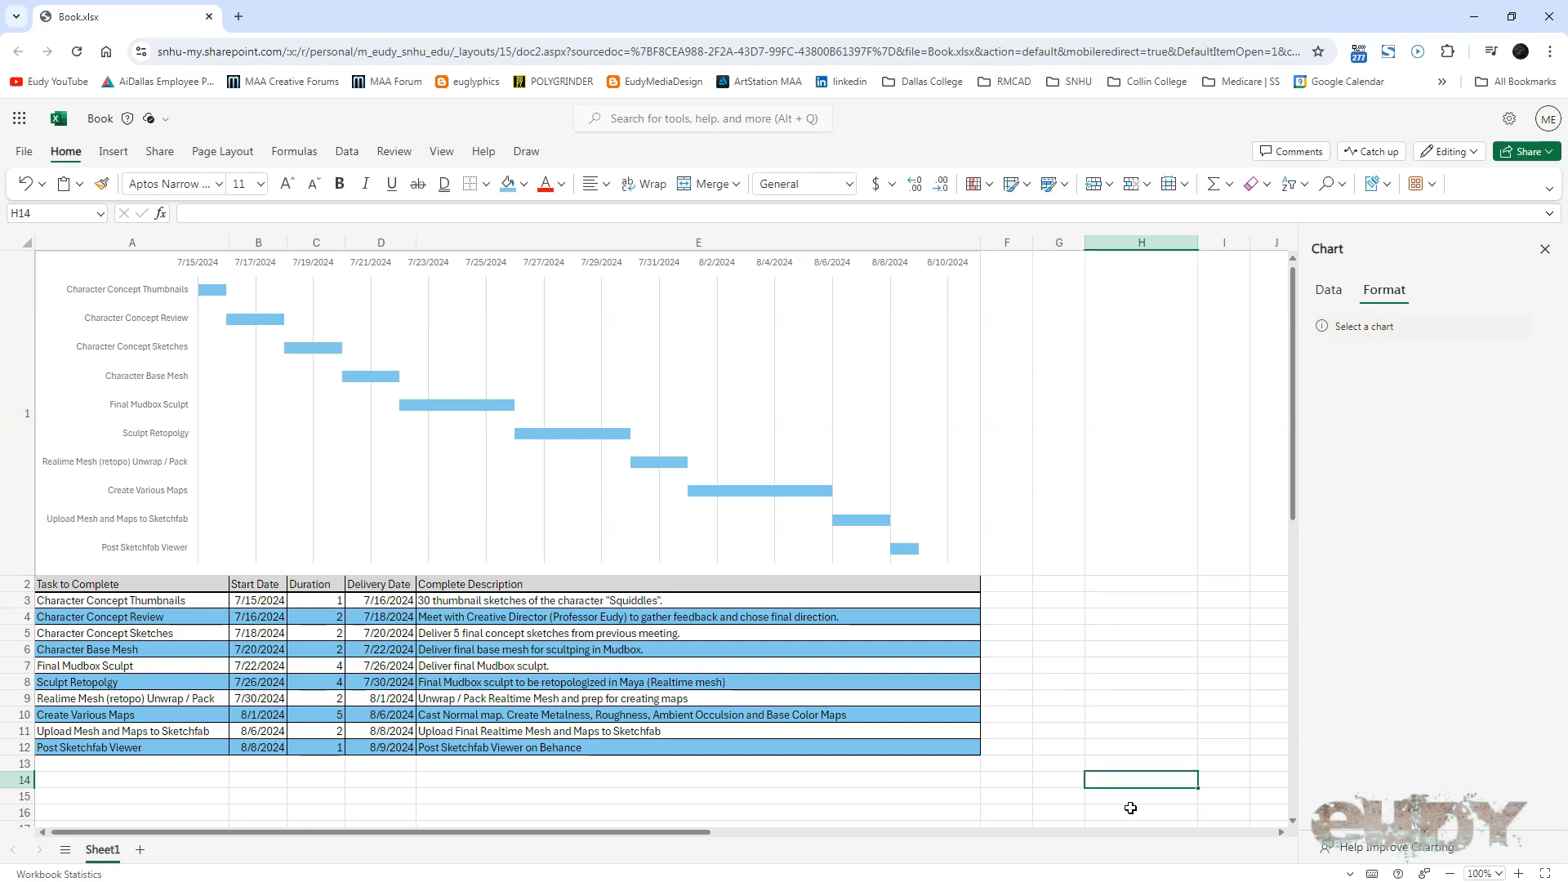